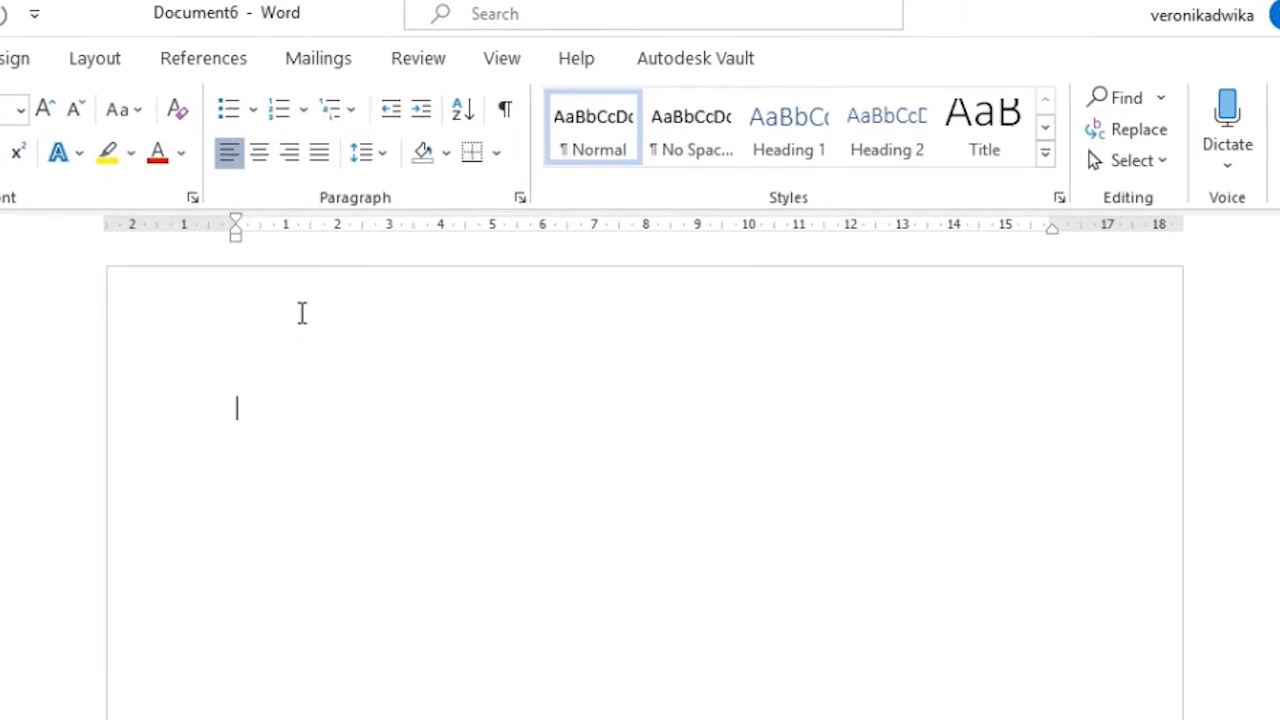
# - Start editing the page header with centred alignment
pyautogui.doubleClick(300, 313)
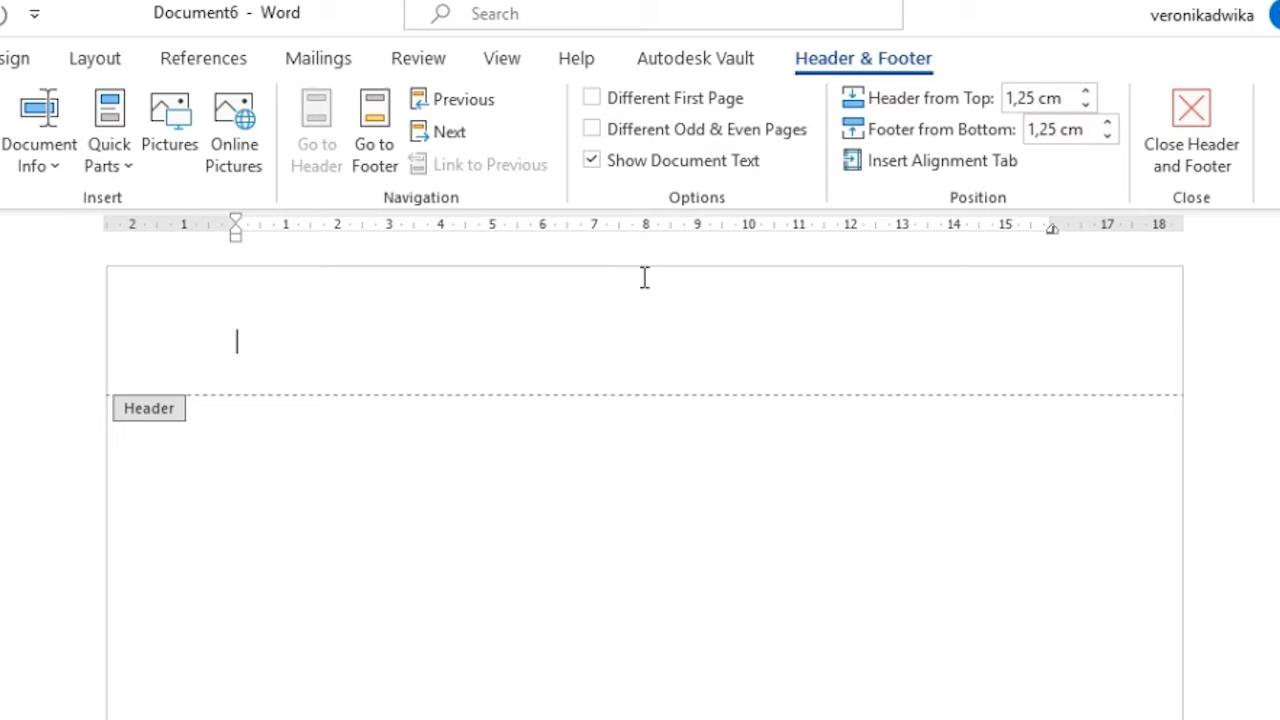
pyautogui.click(0, 58)
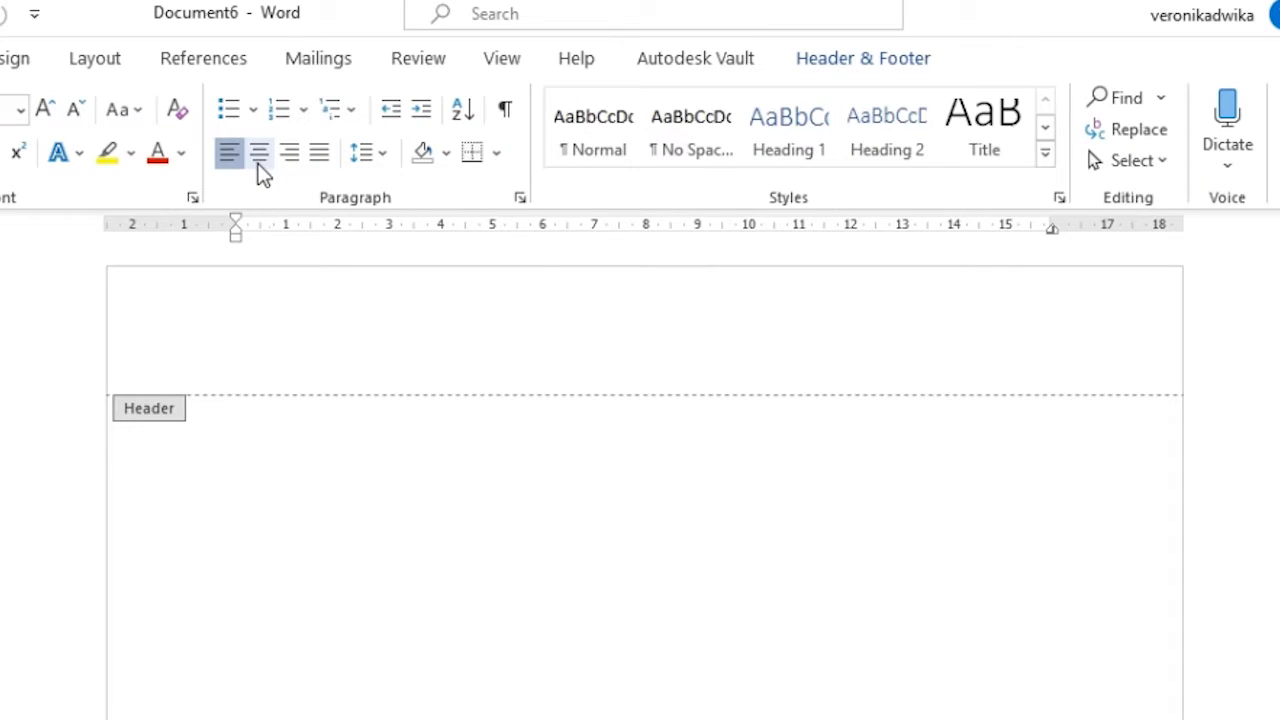
pyautogui.click(258, 160)
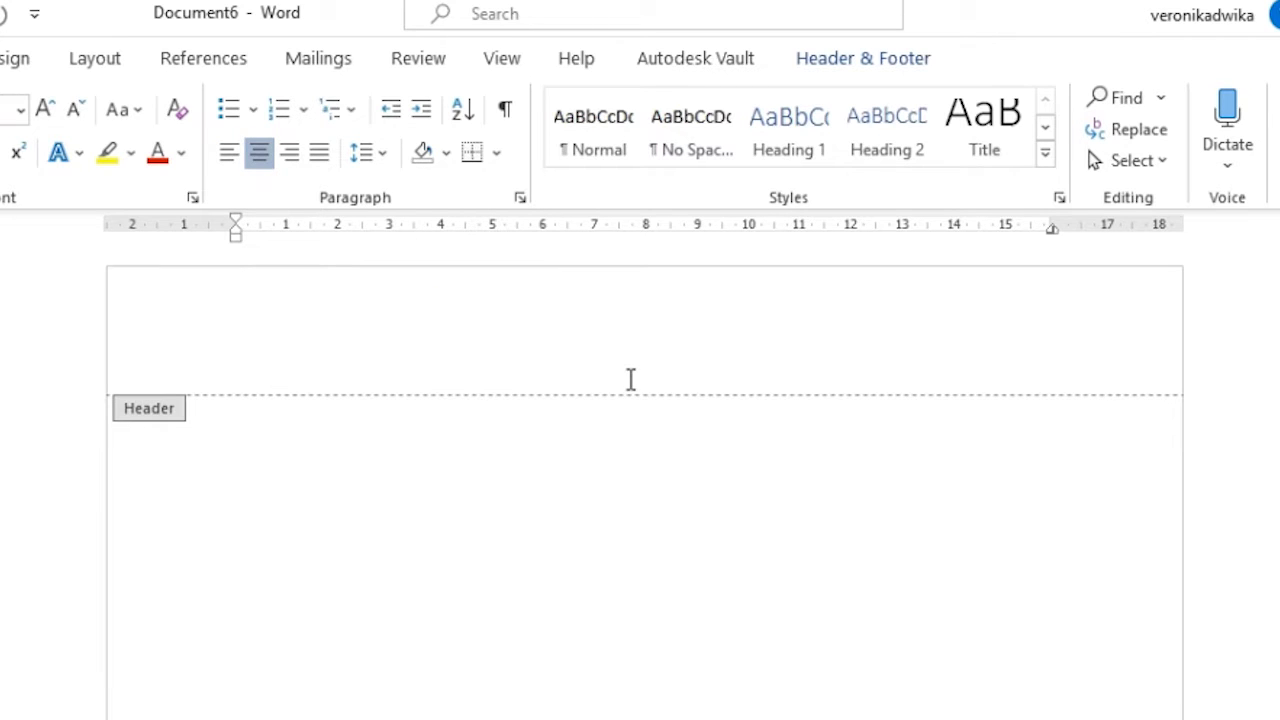
# - Type the letterhead lines: KKN title, Universitas Gadjah Mada, Tahun 2020 JT343 Kecamatan Mojotengah, "Catatan Mojotengah"
pyautogui.write('Kuliah Kerja N')
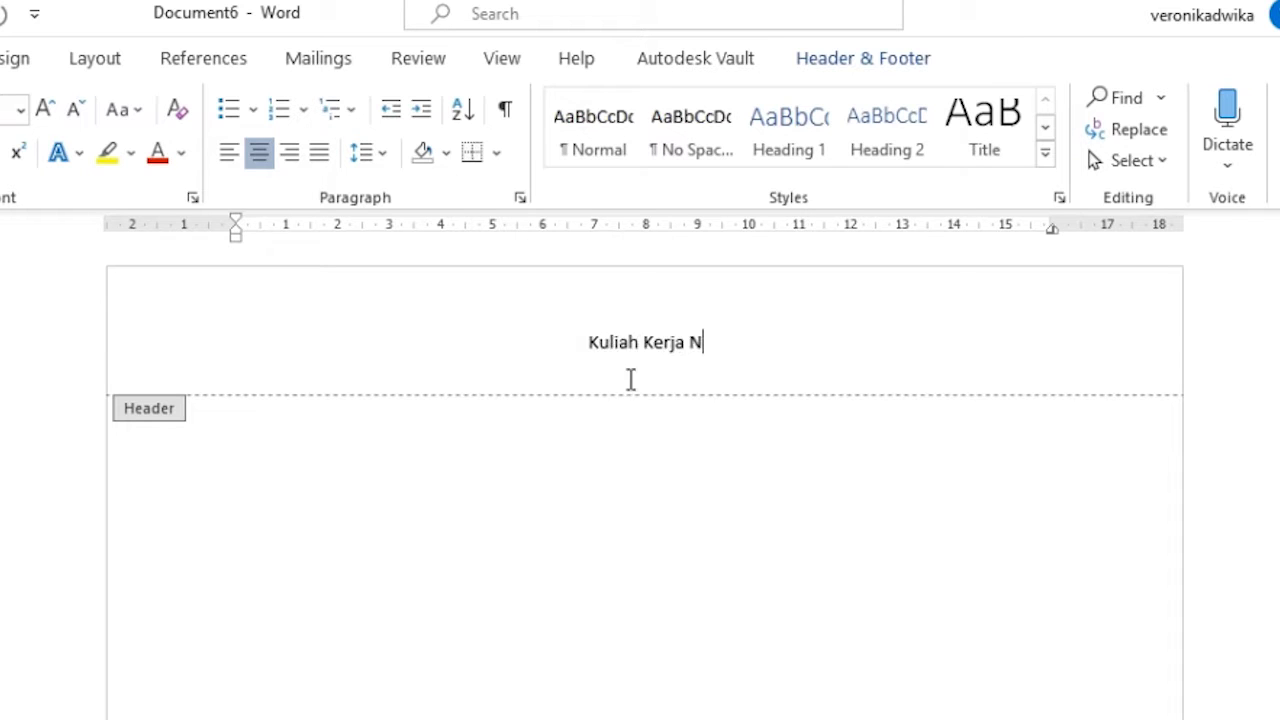
pyautogui.write('yata')
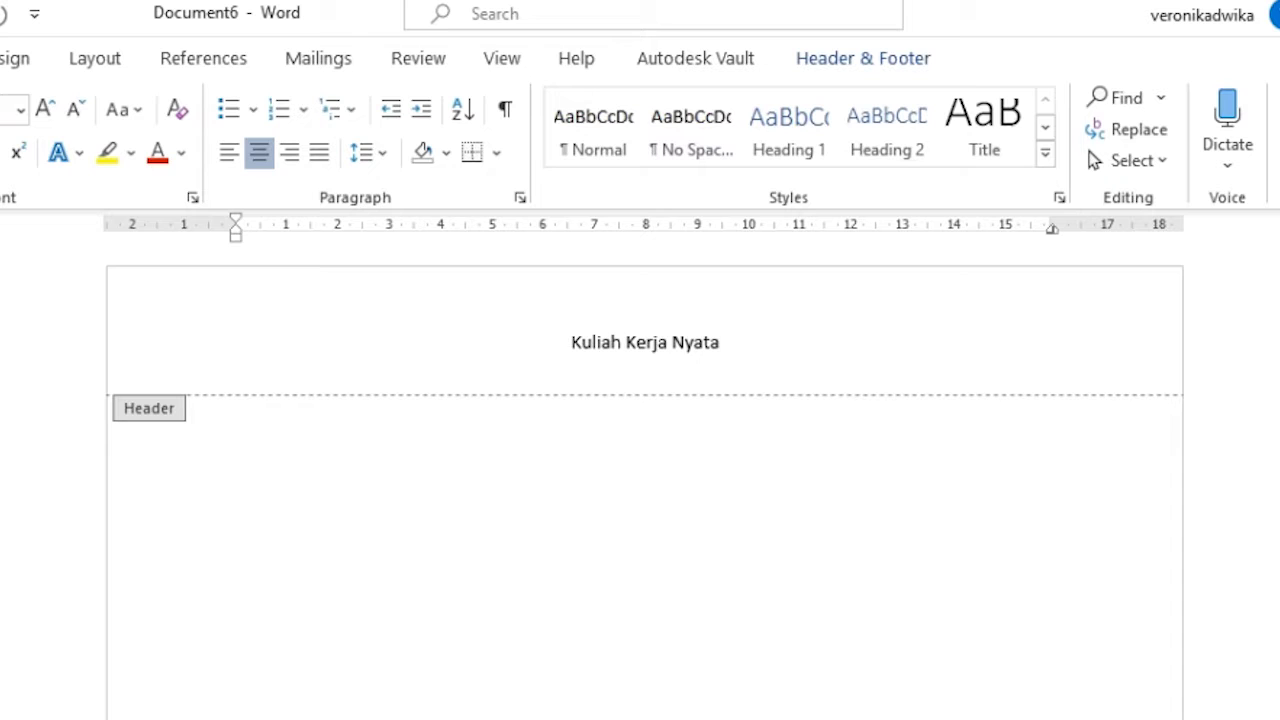
pyautogui.write(' - Pembelajaran Pe')
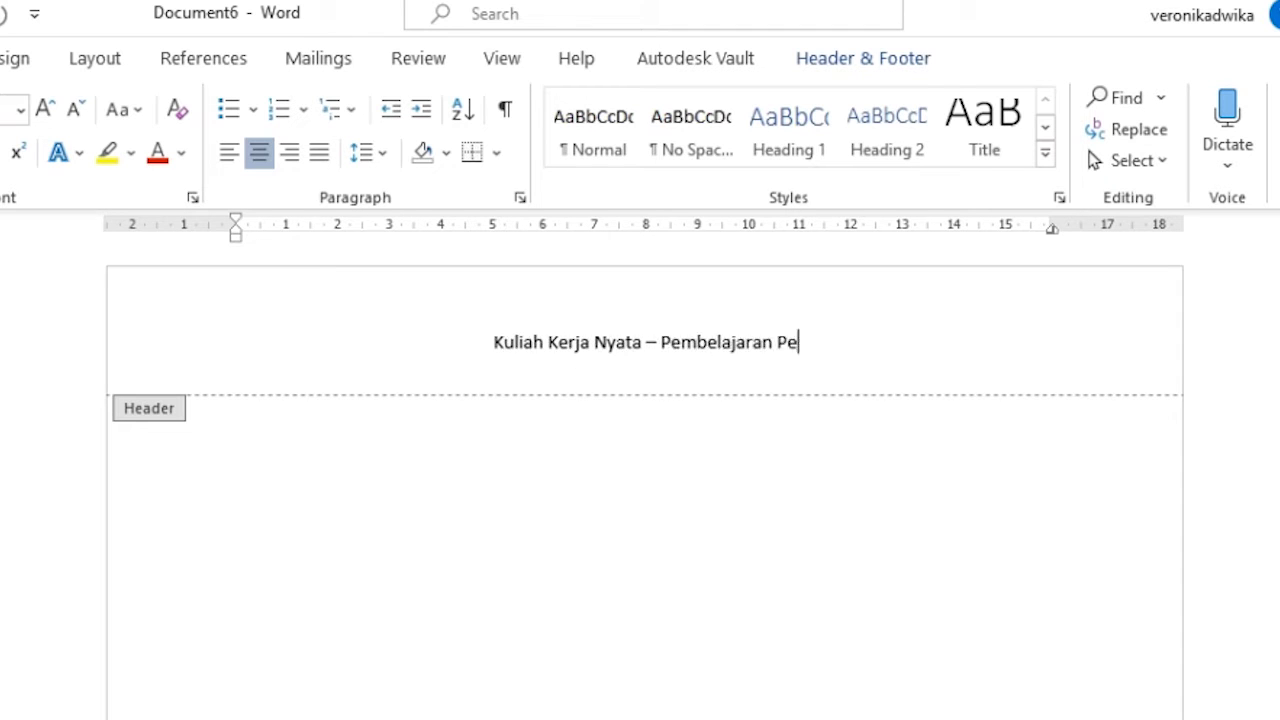
pyautogui.write('mberdayaan Masyarakat')
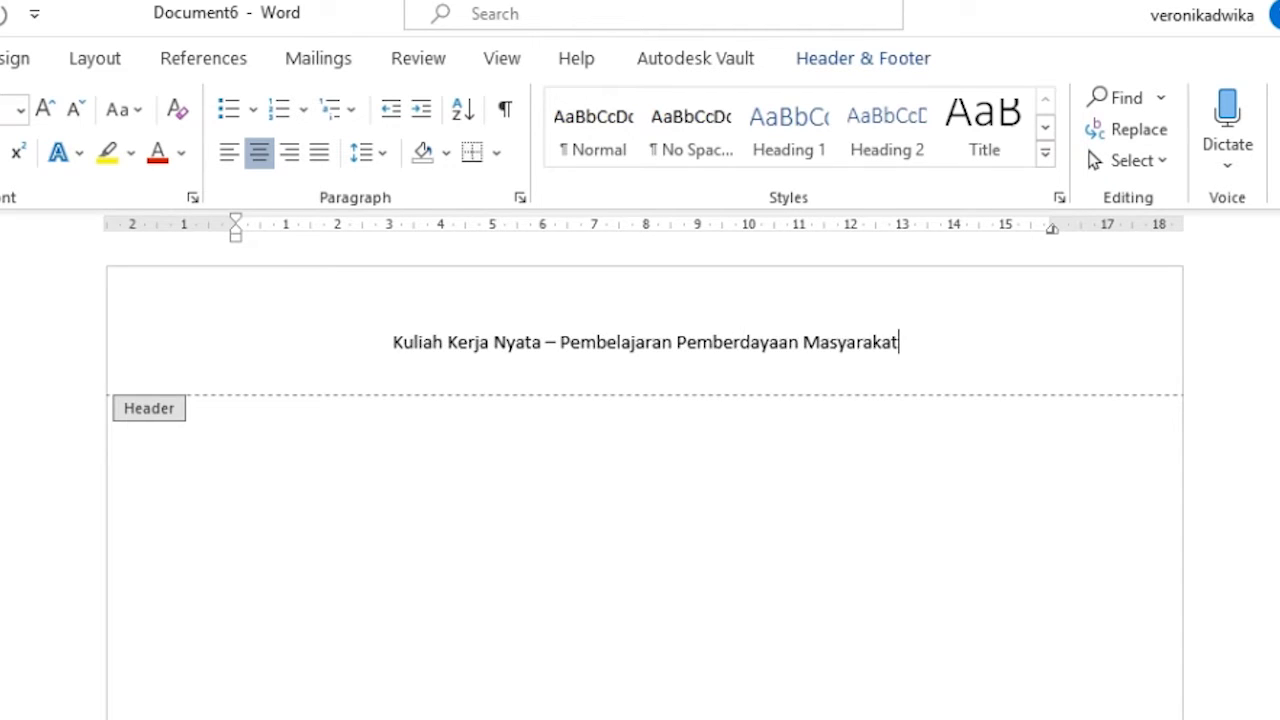
pyautogui.press('Return')
pyautogui.write('Universi')
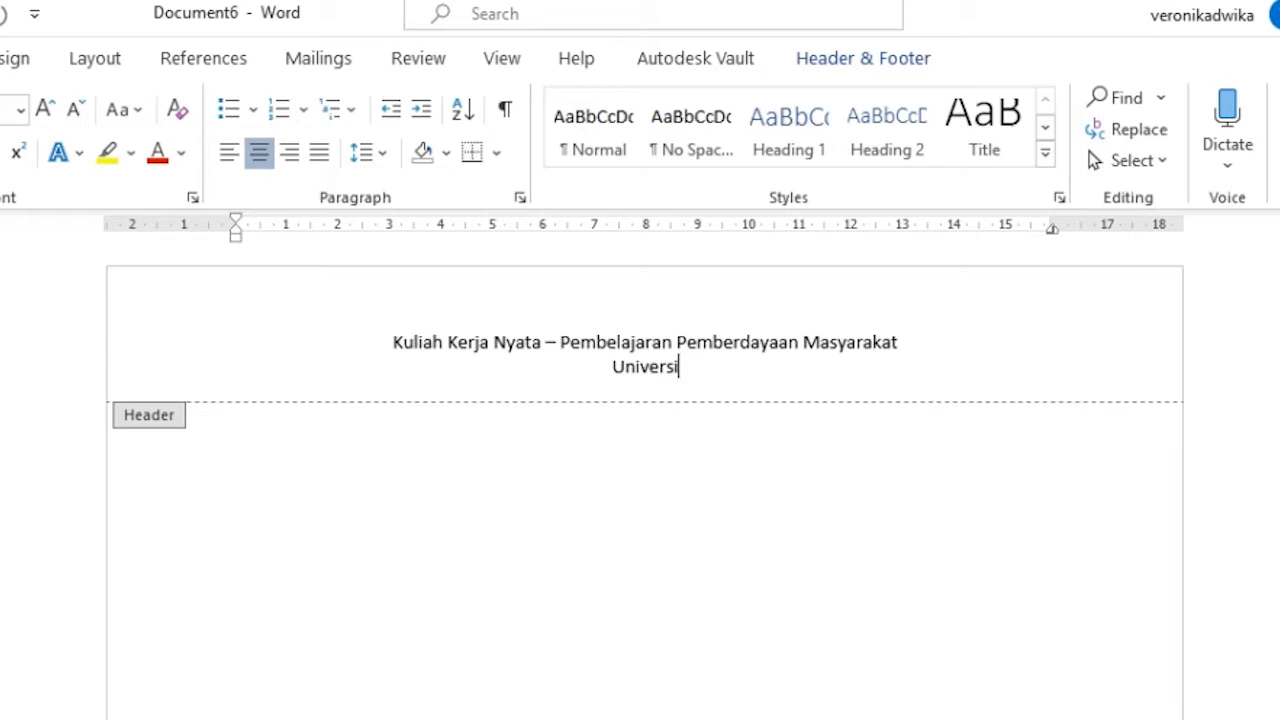
pyautogui.write('tas Gadjah Mada')
pyautogui.press('Return')
pyautogui.write('Tahu')
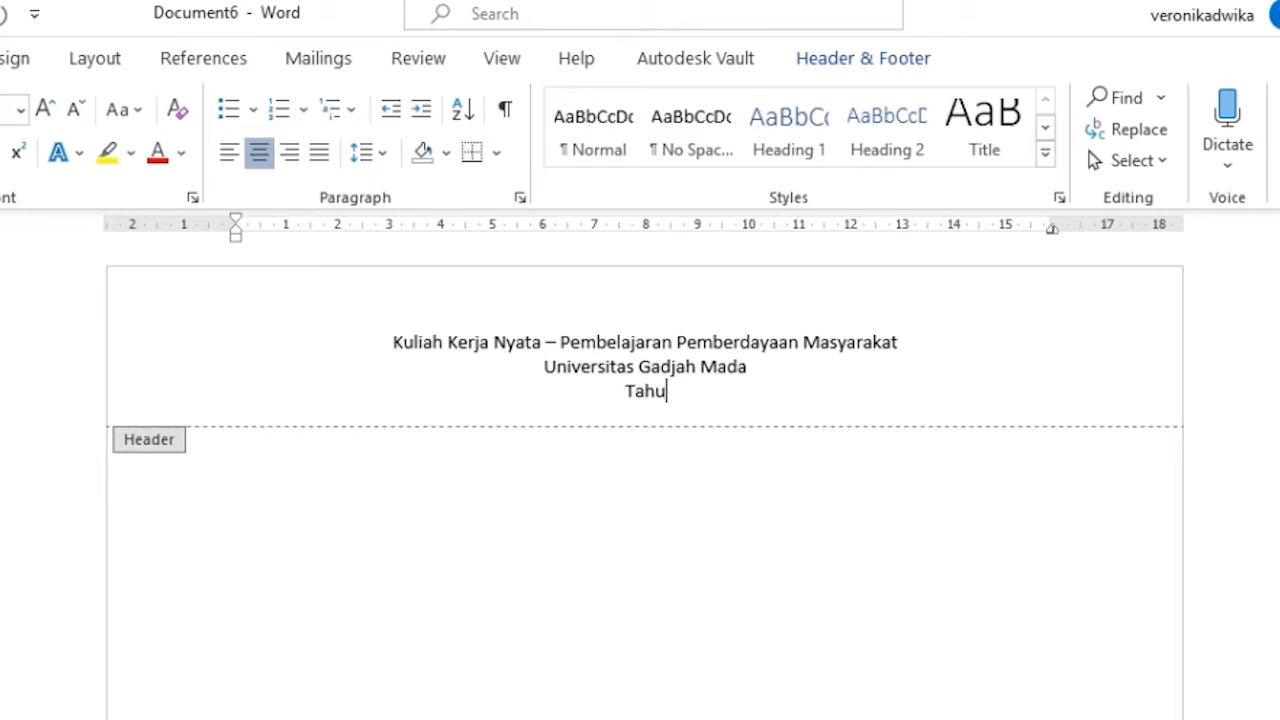
pyautogui.write('n 2020 JT34')
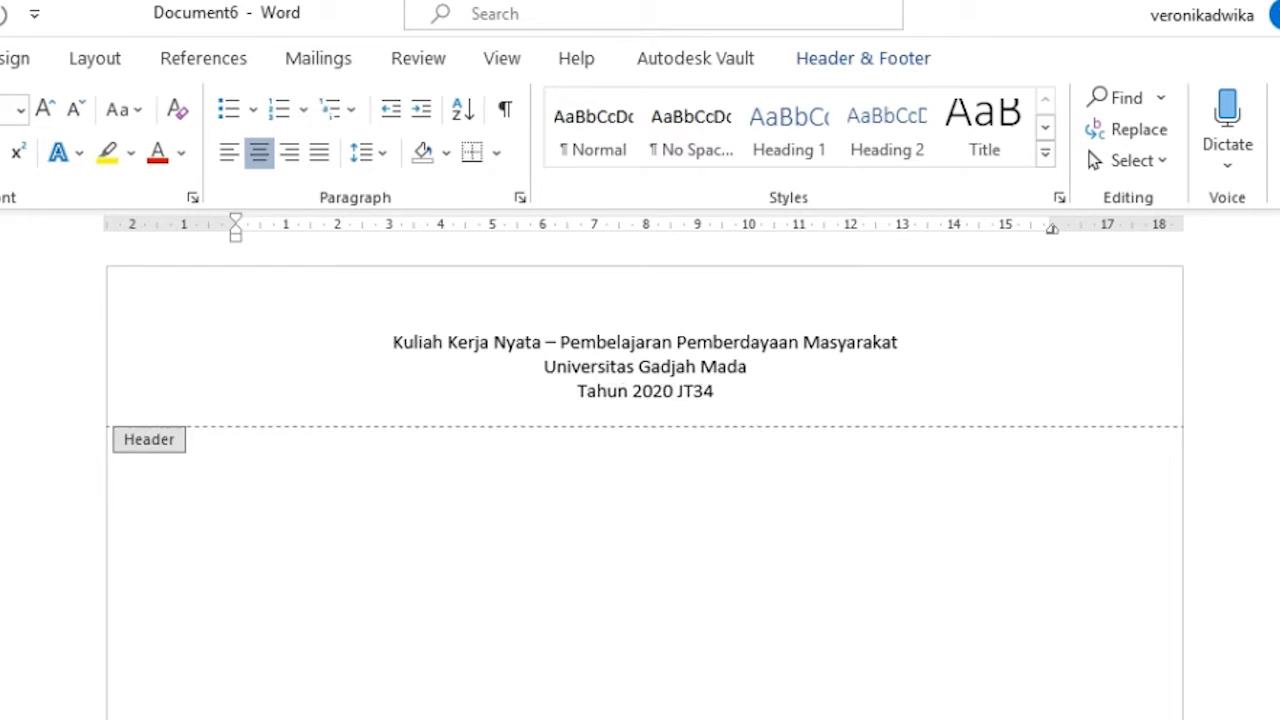
pyautogui.write('3 Kecamatan Mojotengah')
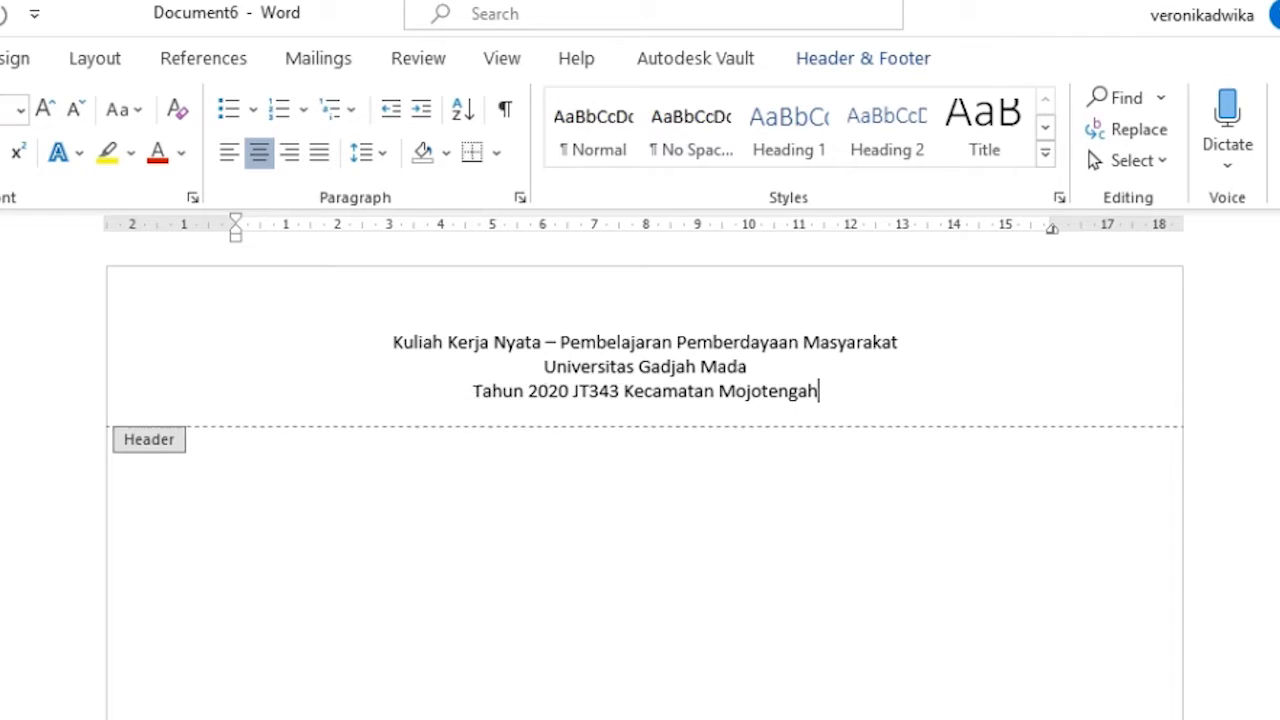
pyautogui.press('Return')
pyautogui.write('"Catata')
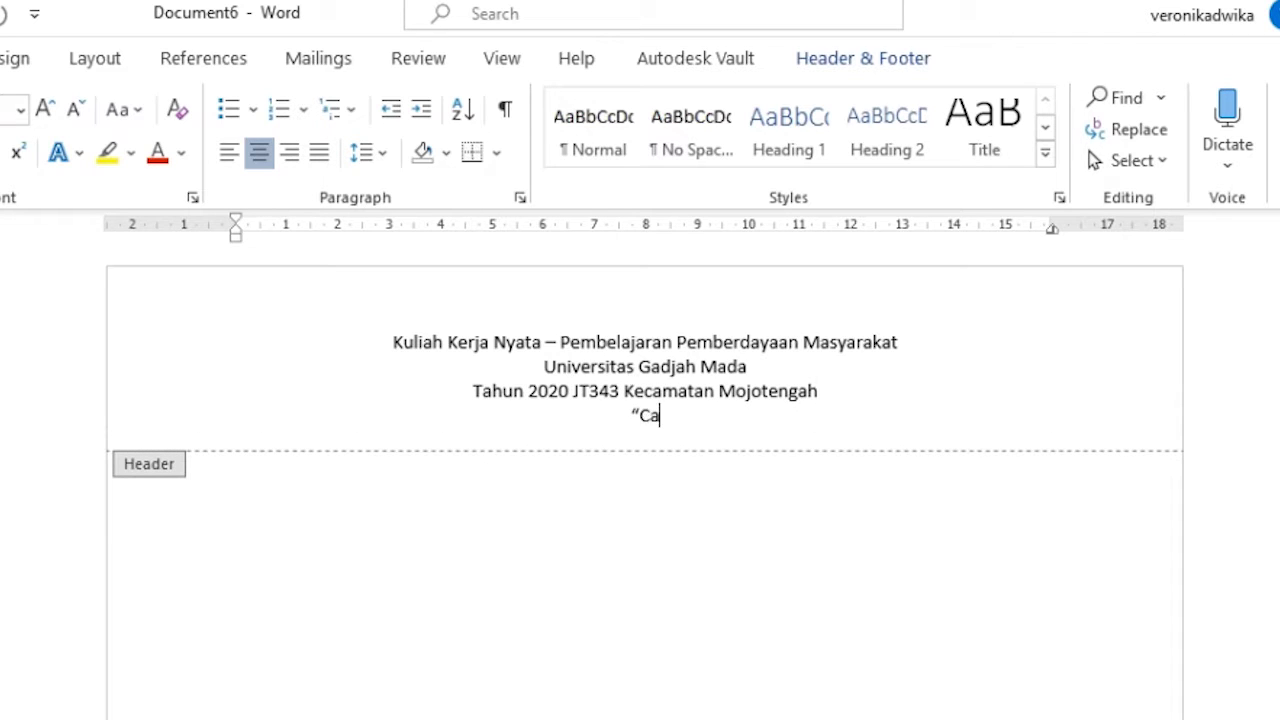
pyautogui.write('n Mojotengah"')
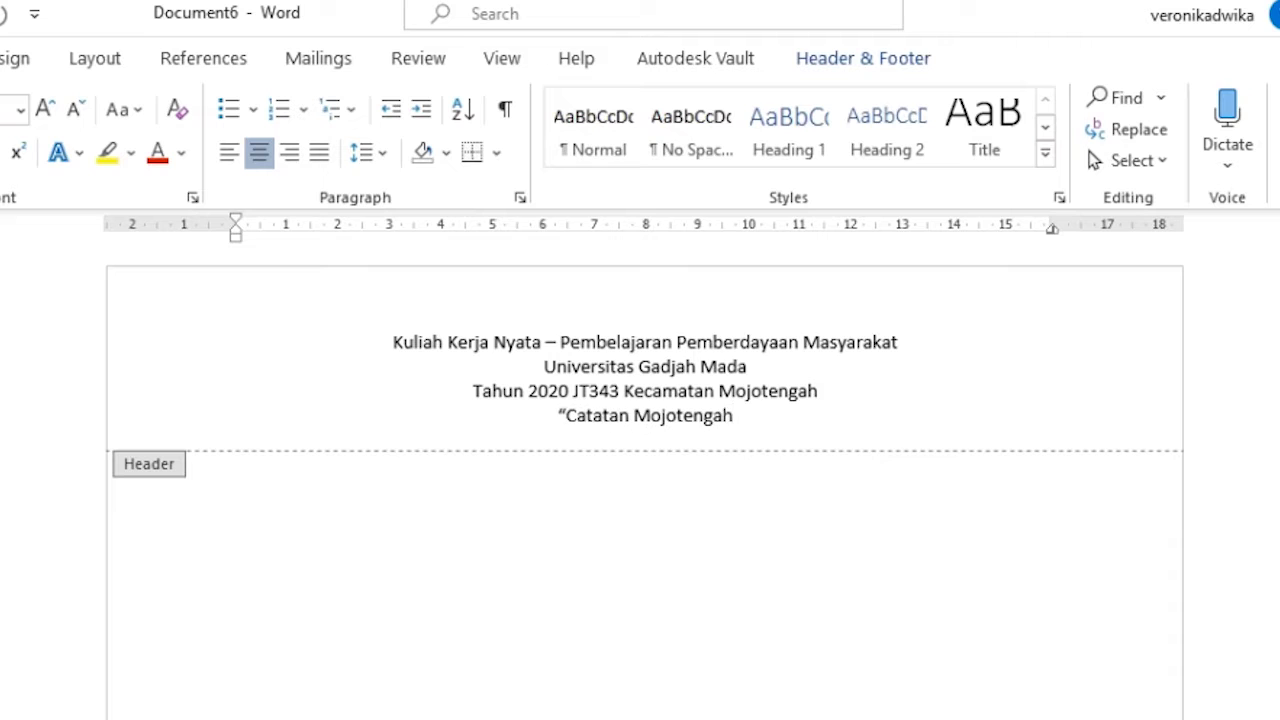
pyautogui.press('Return')
pyautogui.press('Return')
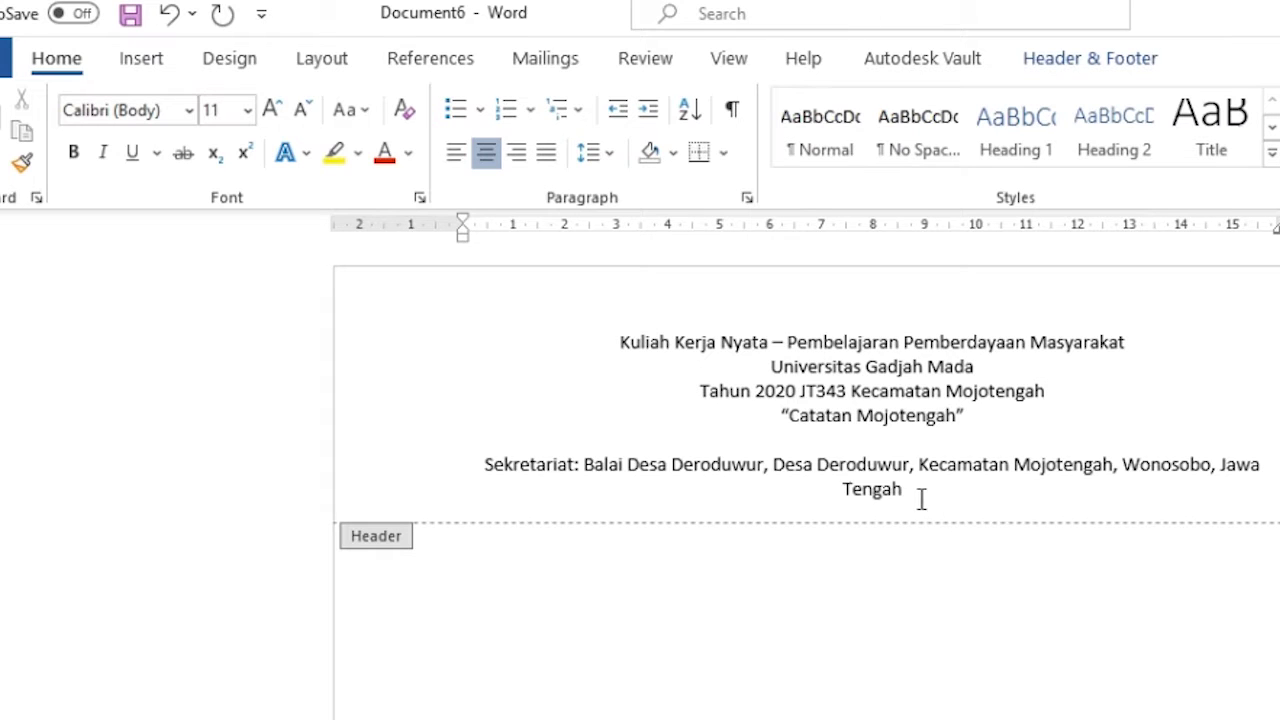
# - Set all the header text to Times New Roman
pyautogui.moveTo(922, 500); pyautogui.dragTo(615, 341)
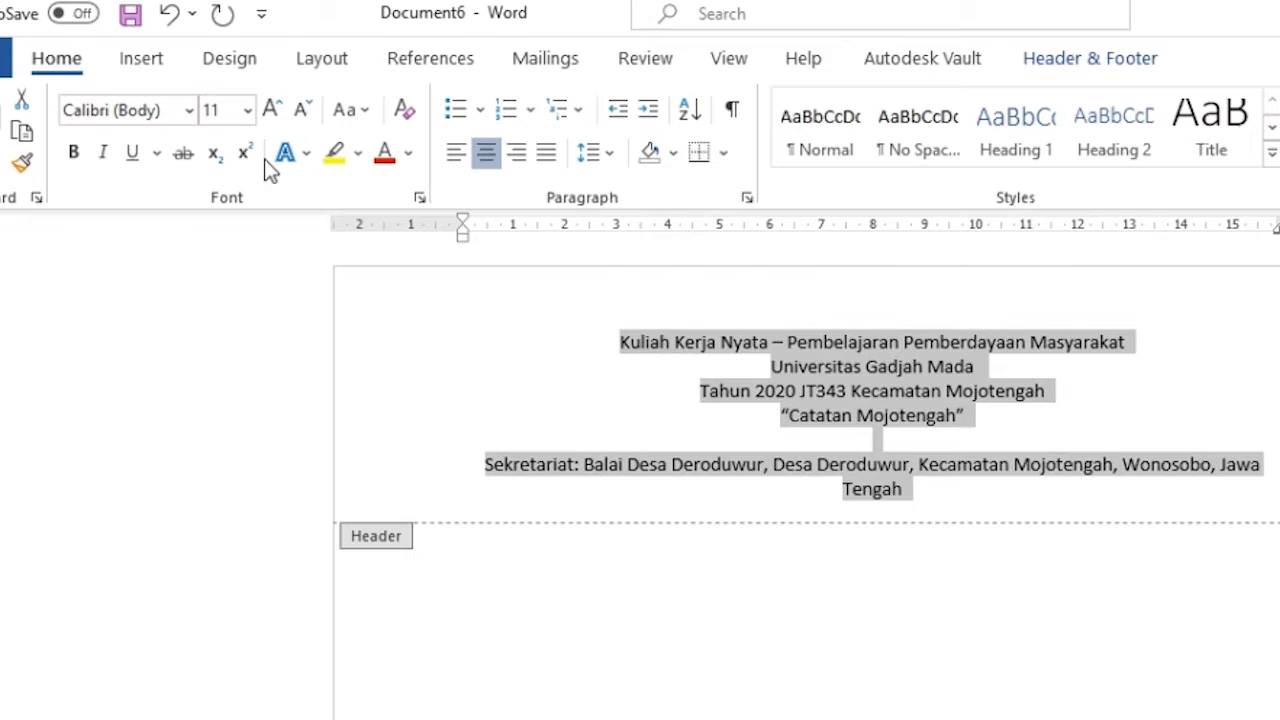
pyautogui.click(191, 124)
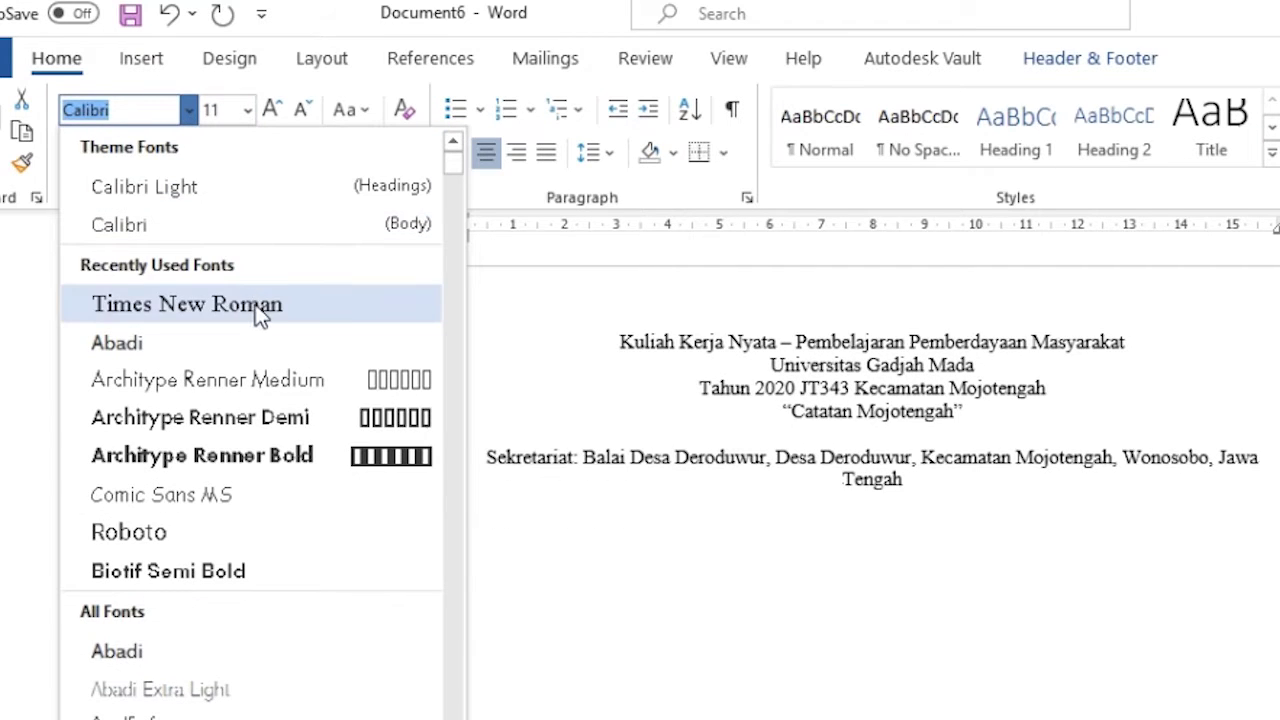
pyautogui.click(255, 308)
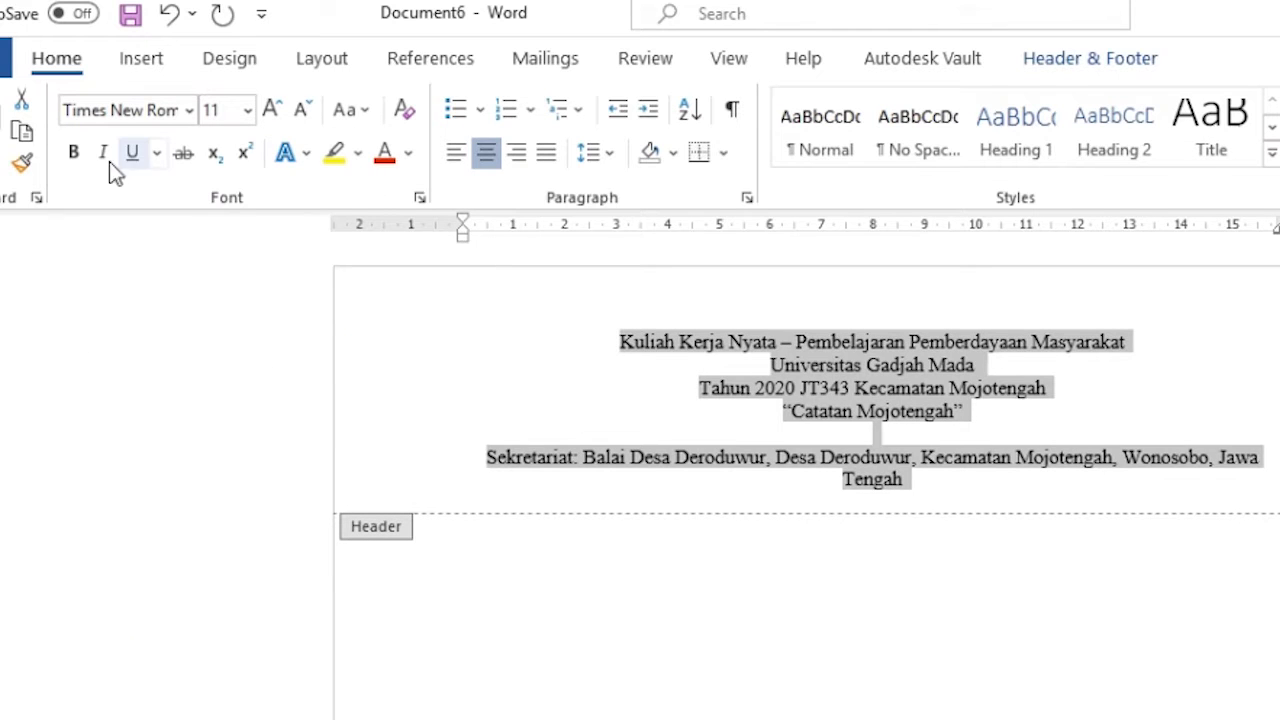
pyautogui.click(783, 306)
# - Make the first four header lines bold and enlarge them to 12 pt
pyautogui.moveTo(612, 342); pyautogui.dragTo(971, 411)
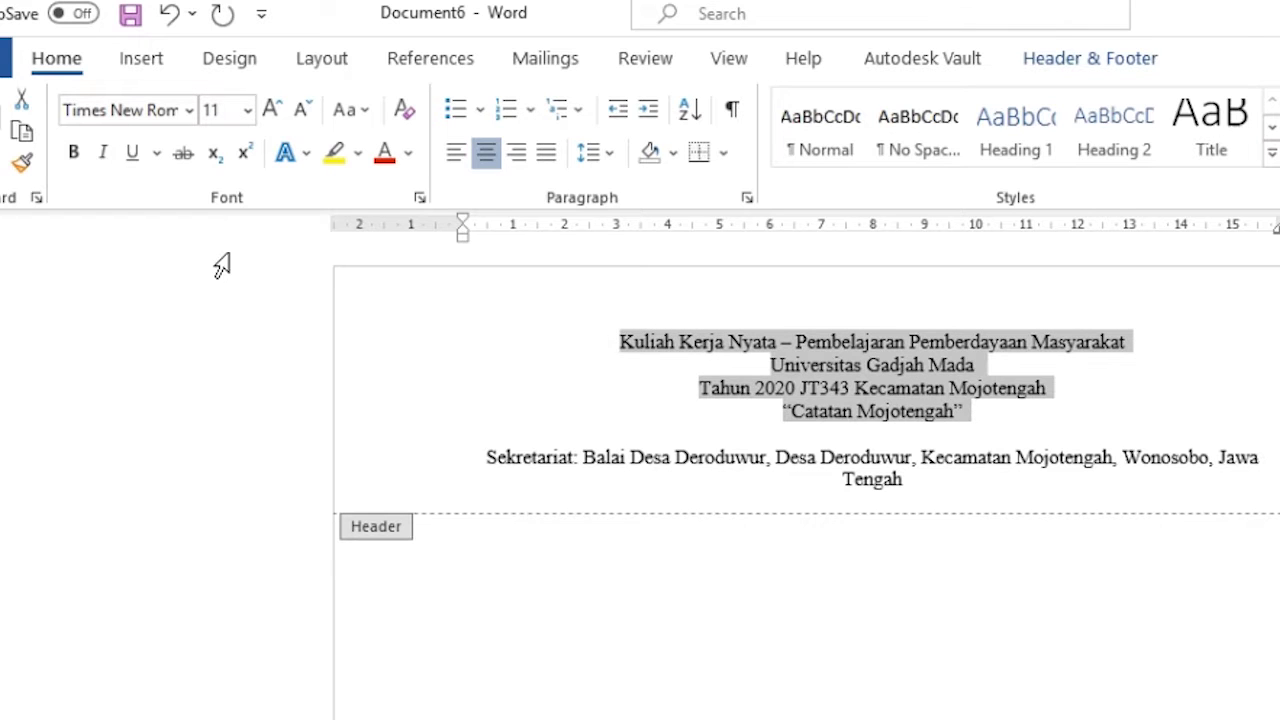
pyautogui.click(73, 156)
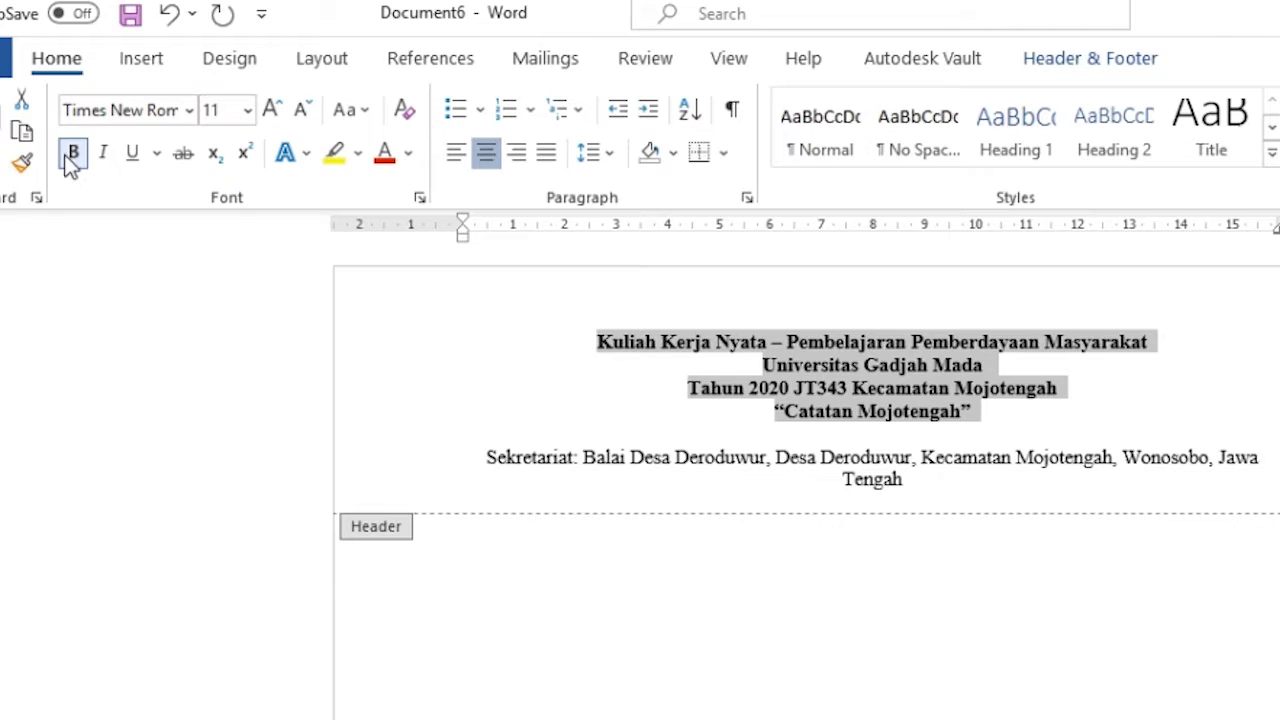
pyautogui.click(274, 109)
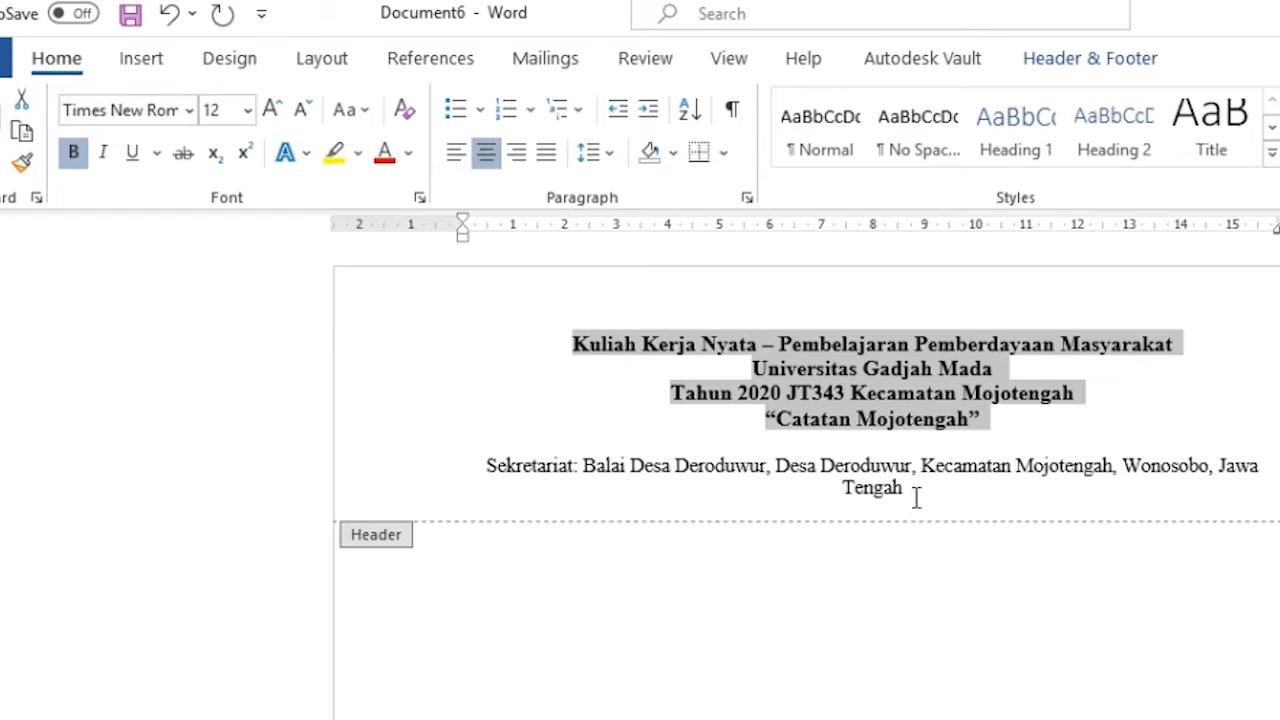
# - Shrink the Sekretariat address line so it fits on one line
pyautogui.moveTo(916, 497); pyautogui.dragTo(457, 469)
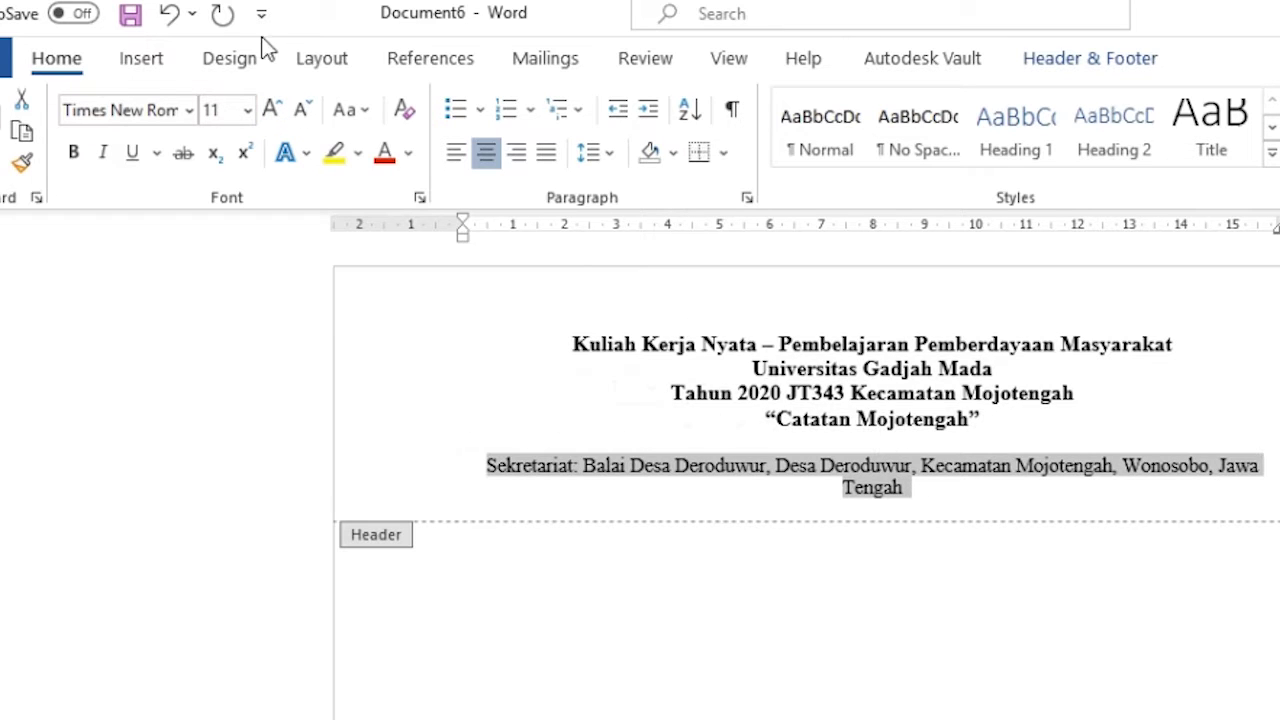
pyautogui.click(308, 100)
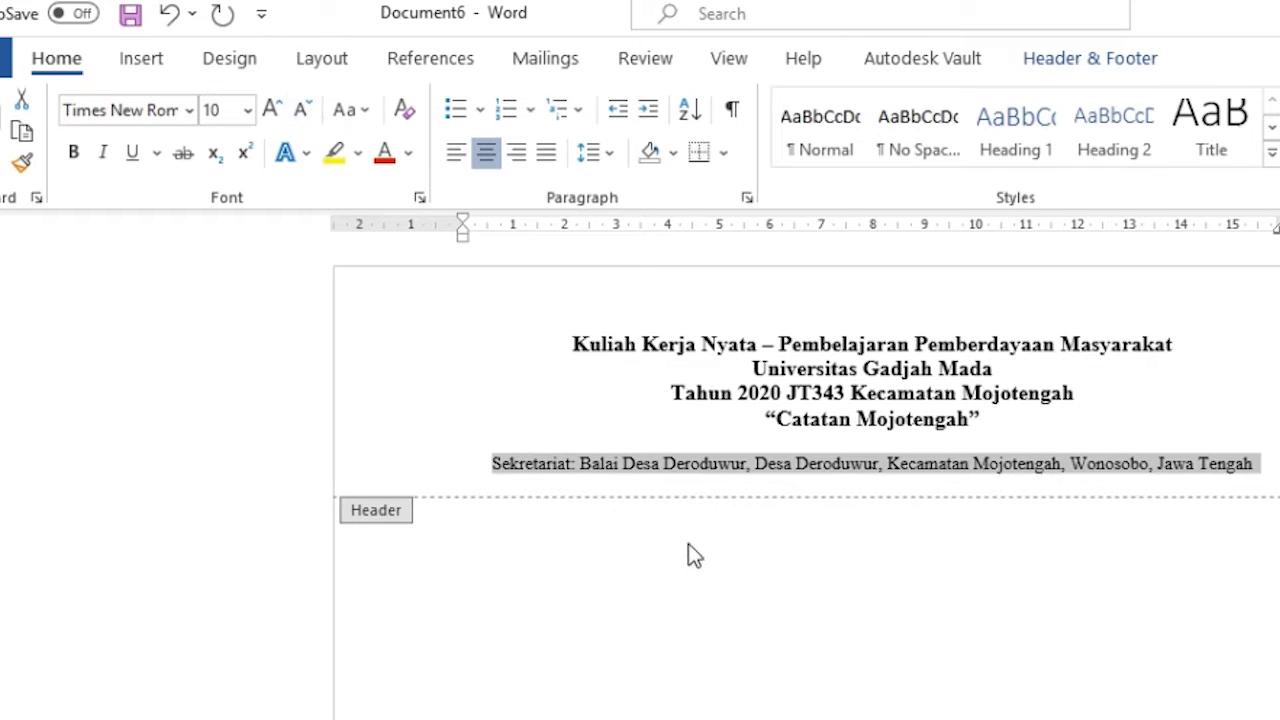
pyautogui.click(523, 378)
pyautogui.click(521, 343)
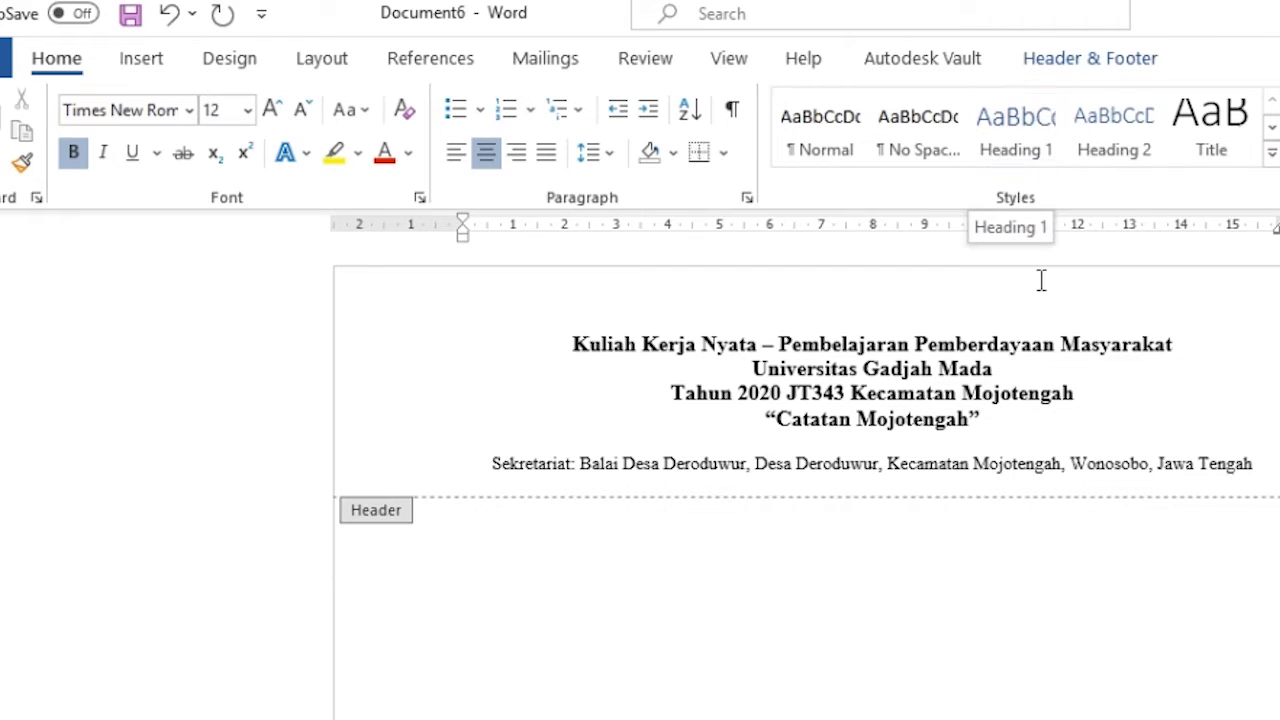
# - Insert the Catatan Mojotengah logo file as a picture in the header
pyautogui.click(1160, 57)
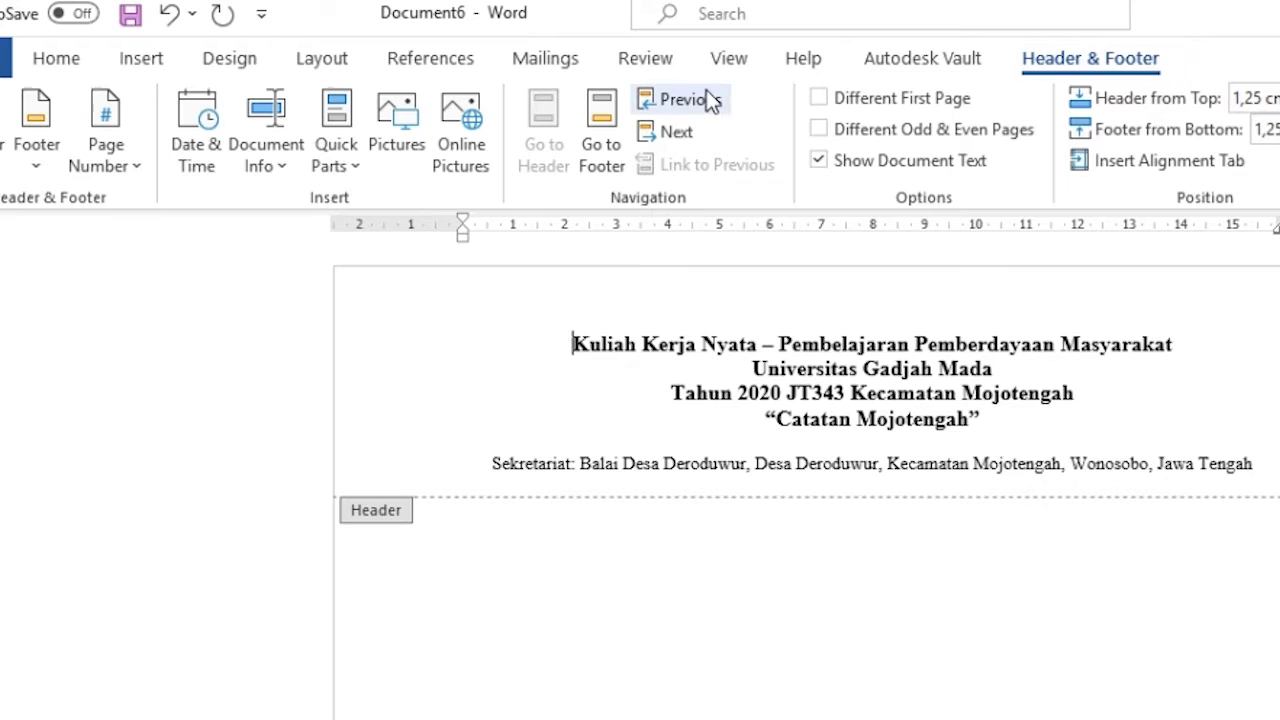
pyautogui.click(418, 142)
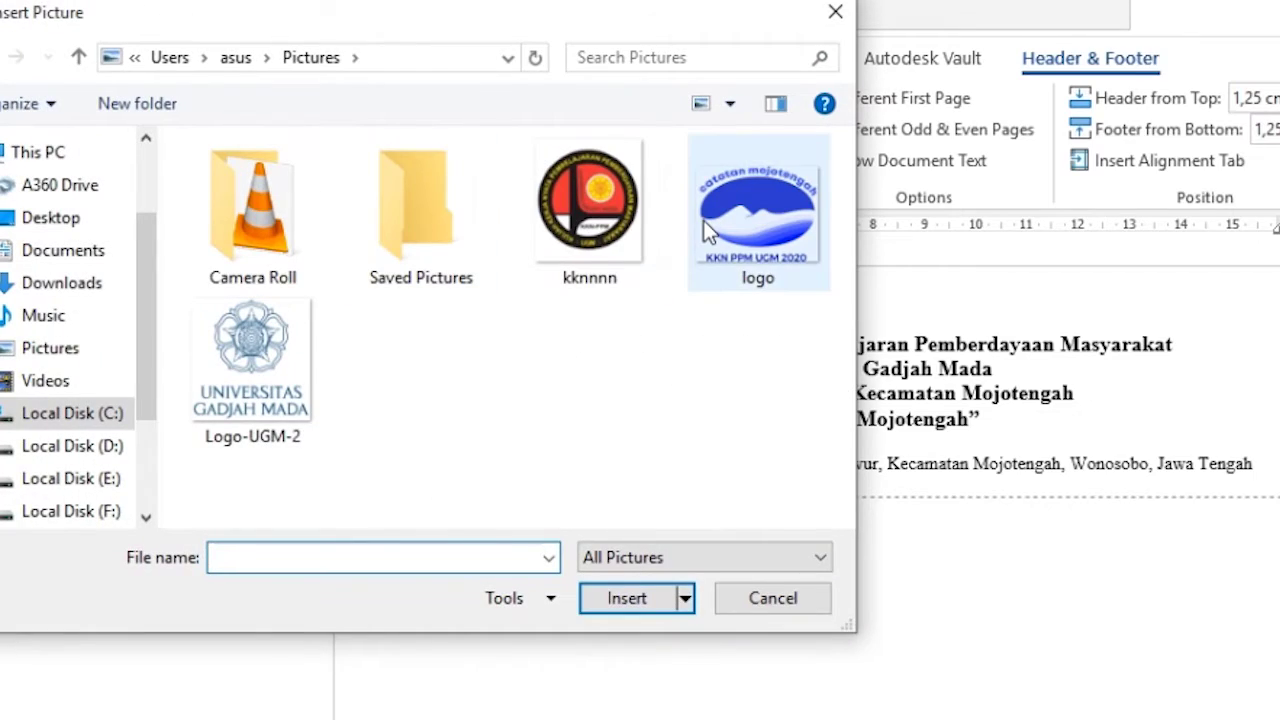
pyautogui.click(705, 220)
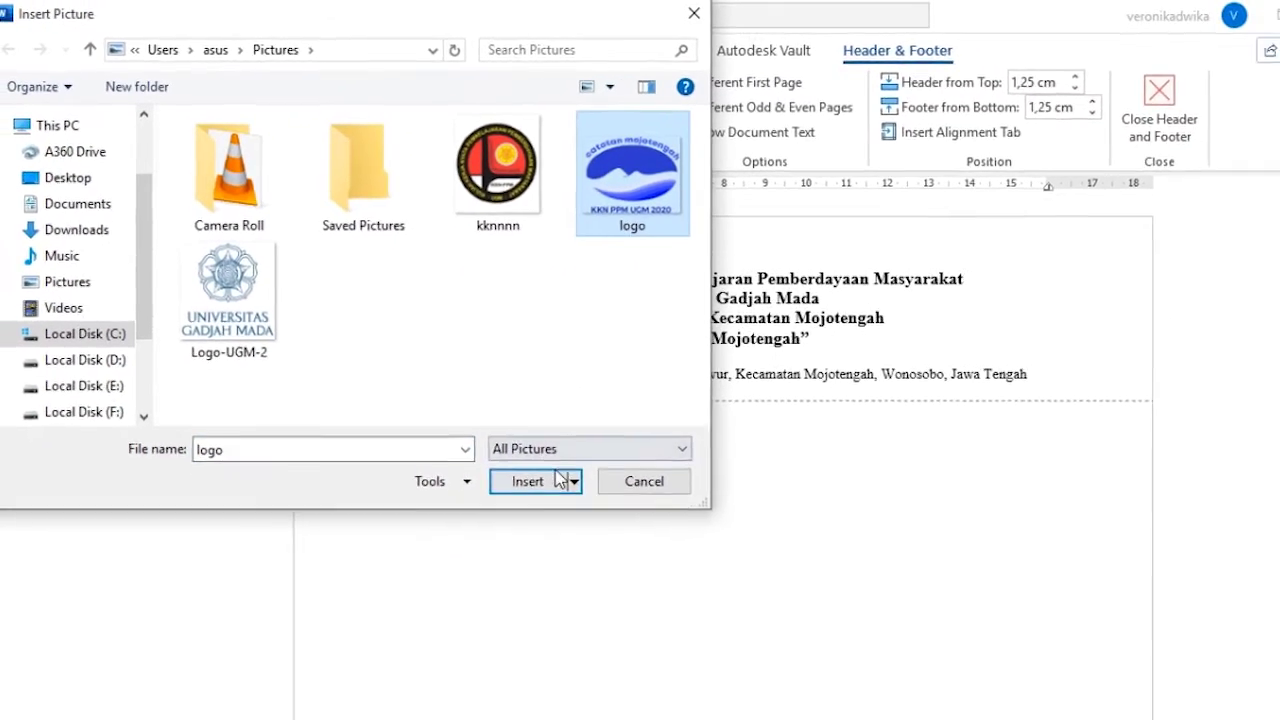
pyautogui.click(558, 480)
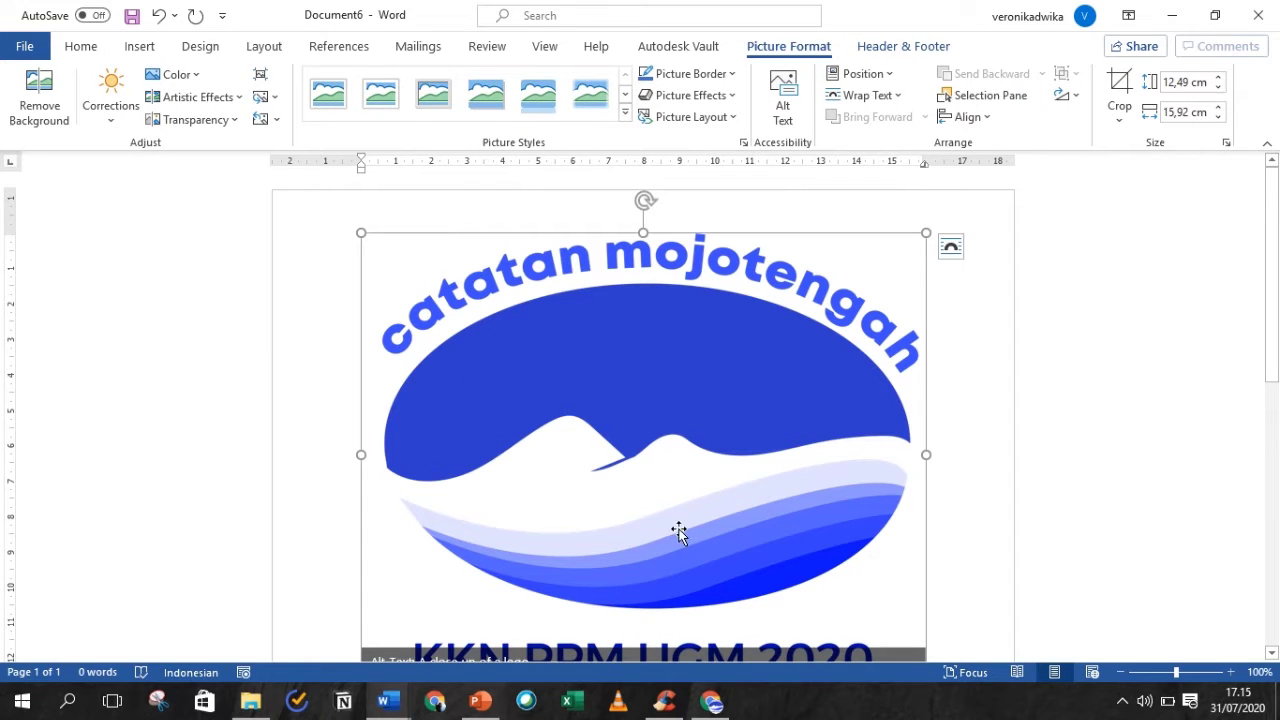
pyautogui.scroll(-1, 1278, 340)
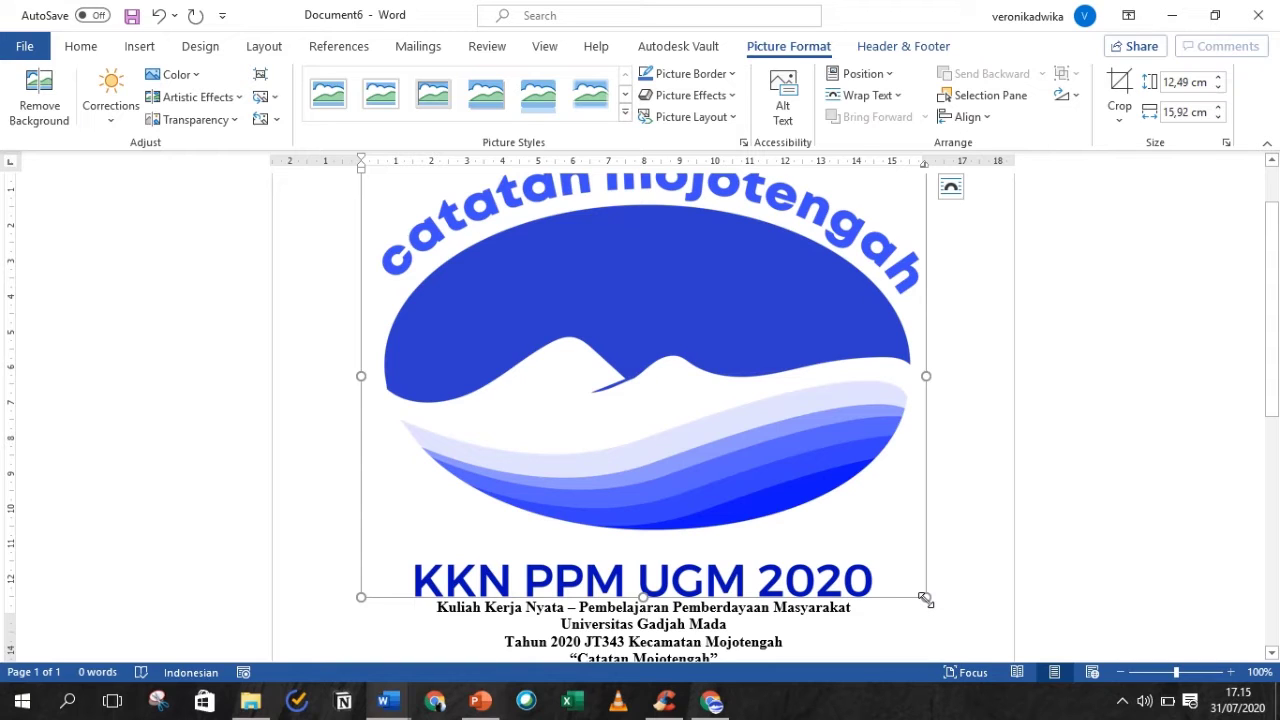
# - Resize the header logo by dragging its corner handles
pyautogui.moveTo(925, 598); pyautogui.dragTo(884, 483)
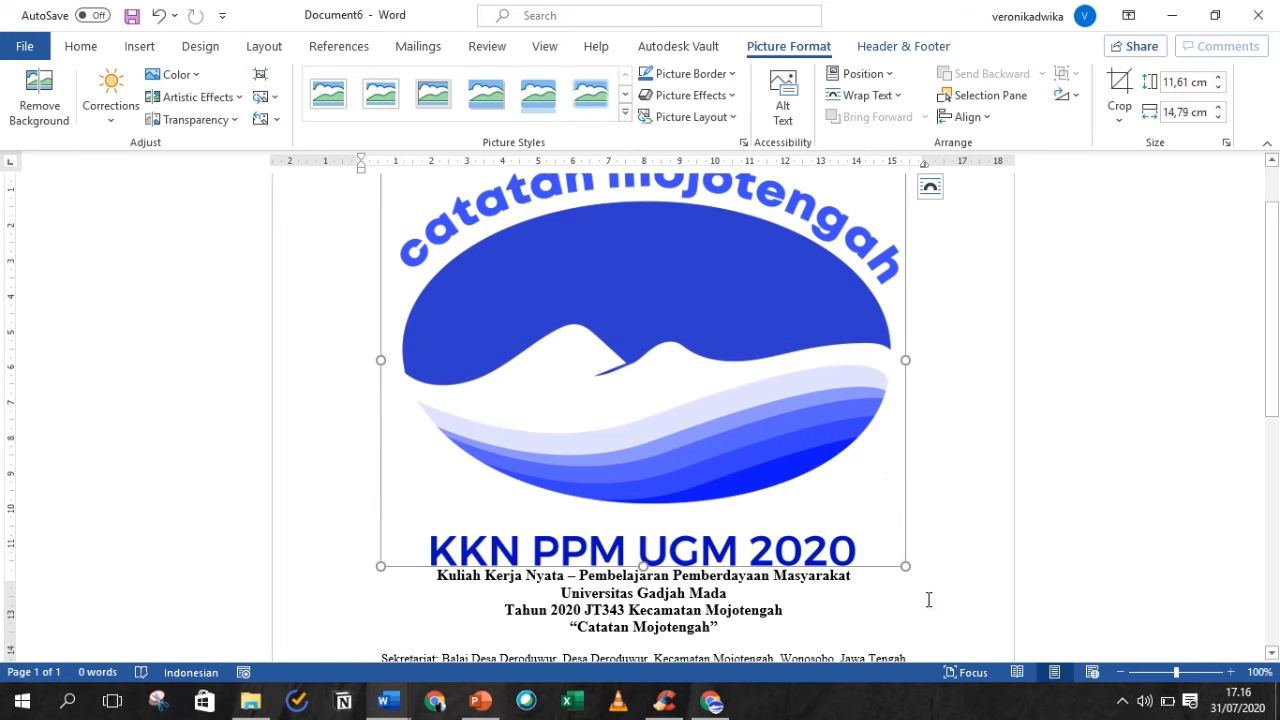
pyautogui.moveTo(906, 568); pyautogui.dragTo(645, 335)
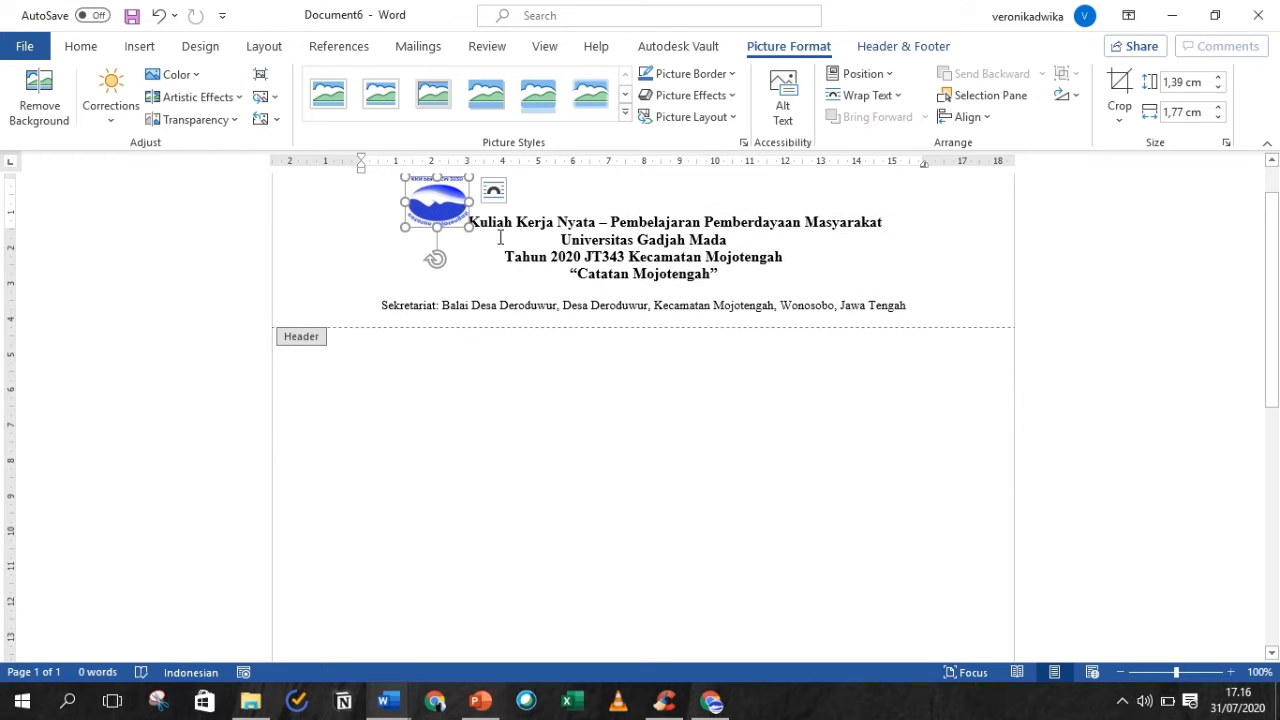
pyautogui.click(493, 190)
pyautogui.click(493, 190)
pyautogui.moveTo(470, 176); pyautogui.dragTo(473, 173)
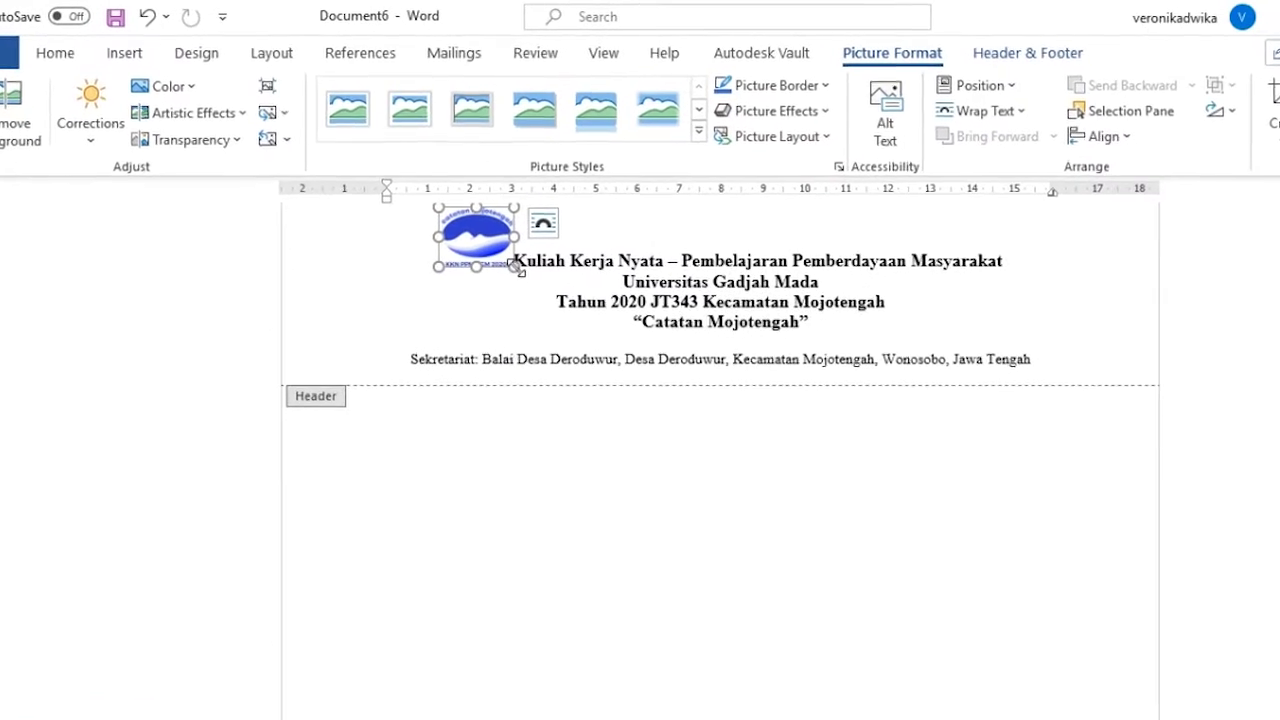
pyautogui.moveTo(547, 290); pyautogui.dragTo(559, 306)
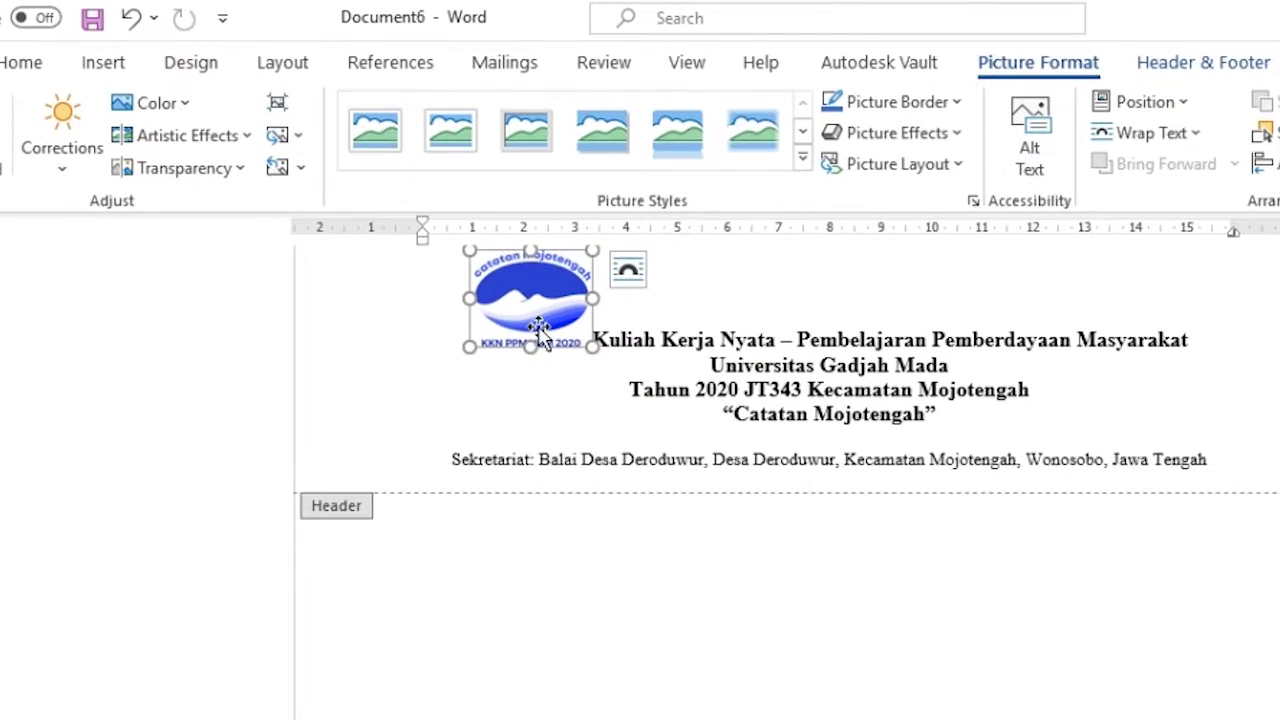
# - Set the logo to In Front of Text and move it left of the title
pyautogui.click(630, 285)
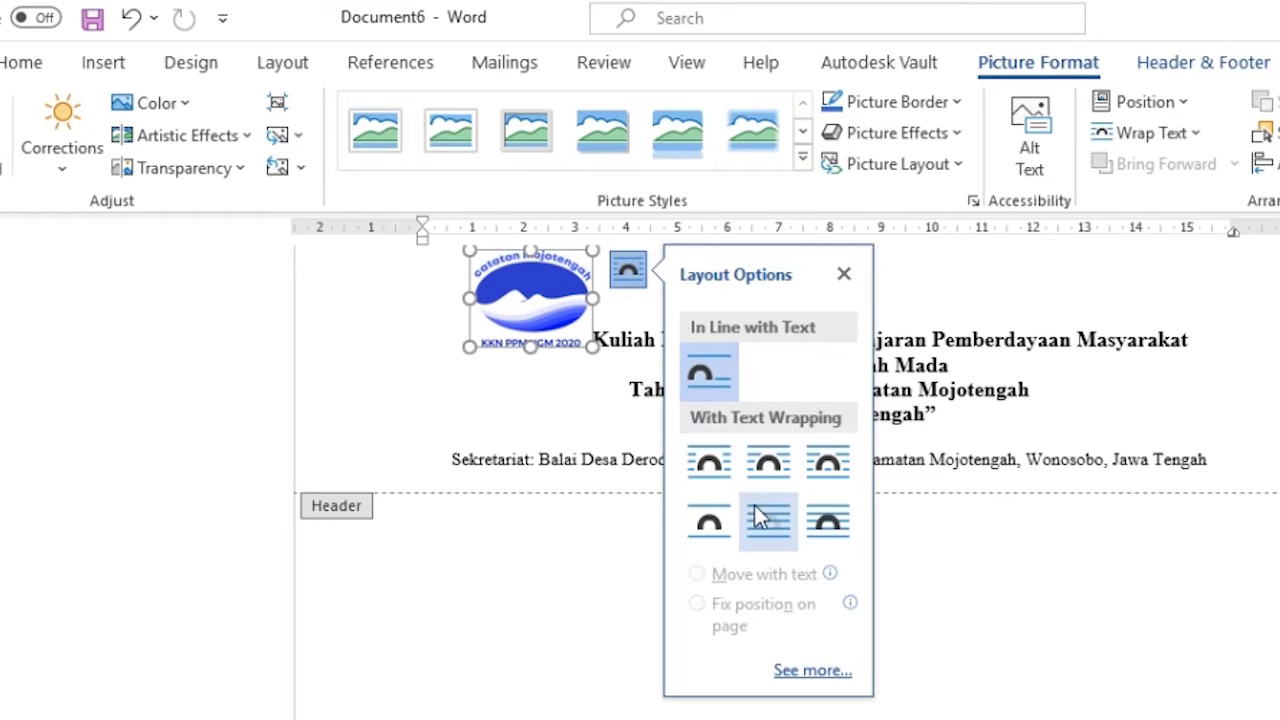
pyautogui.click(842, 536)
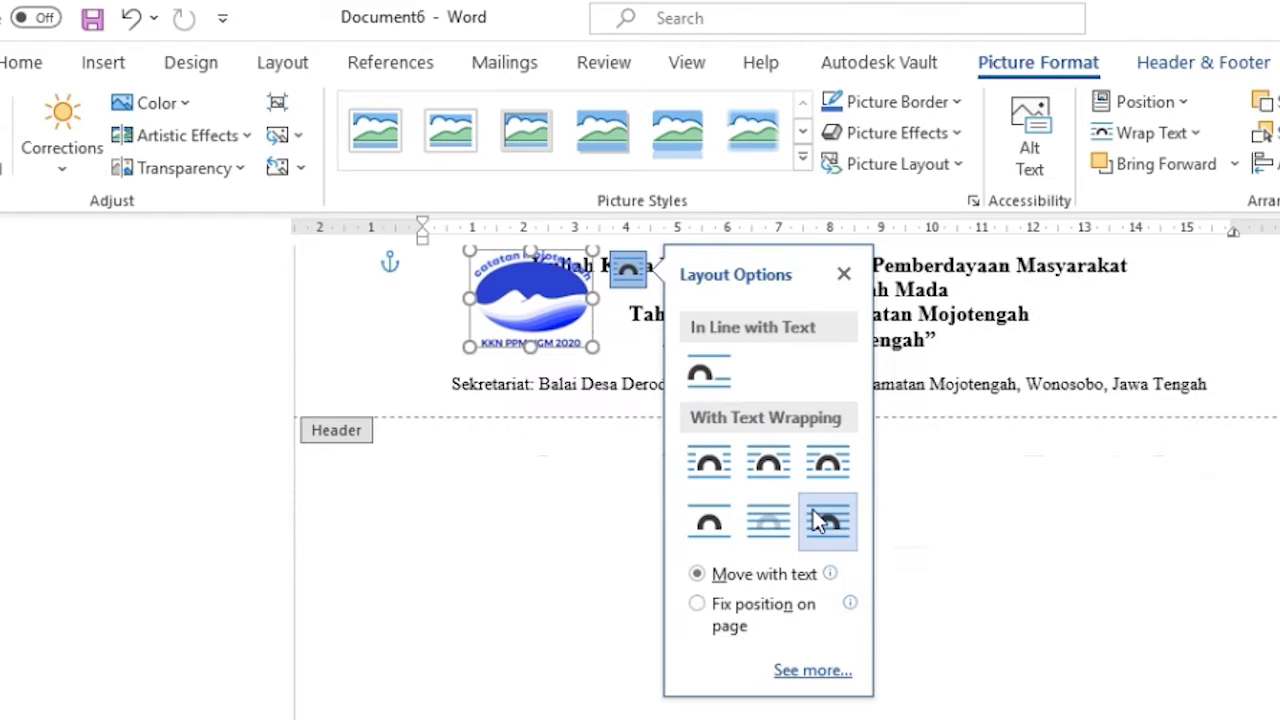
pyautogui.moveTo(545, 305); pyautogui.dragTo(453, 298)
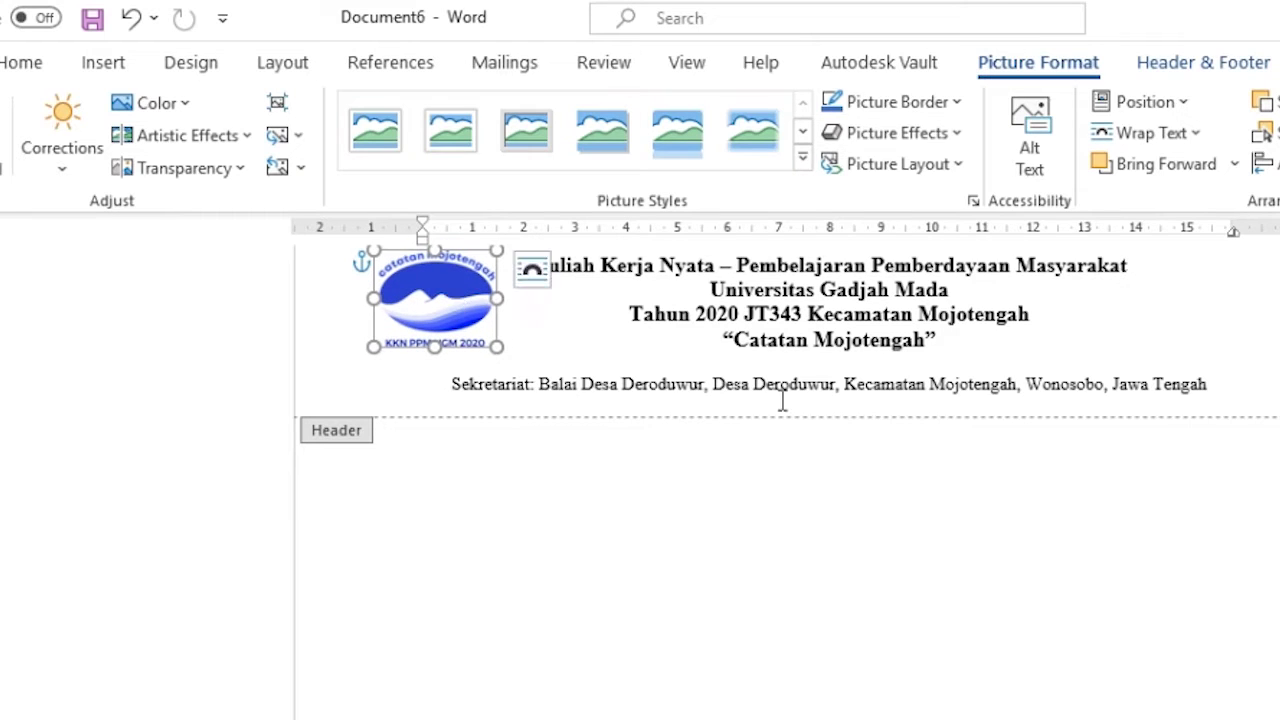
pyautogui.click(788, 370)
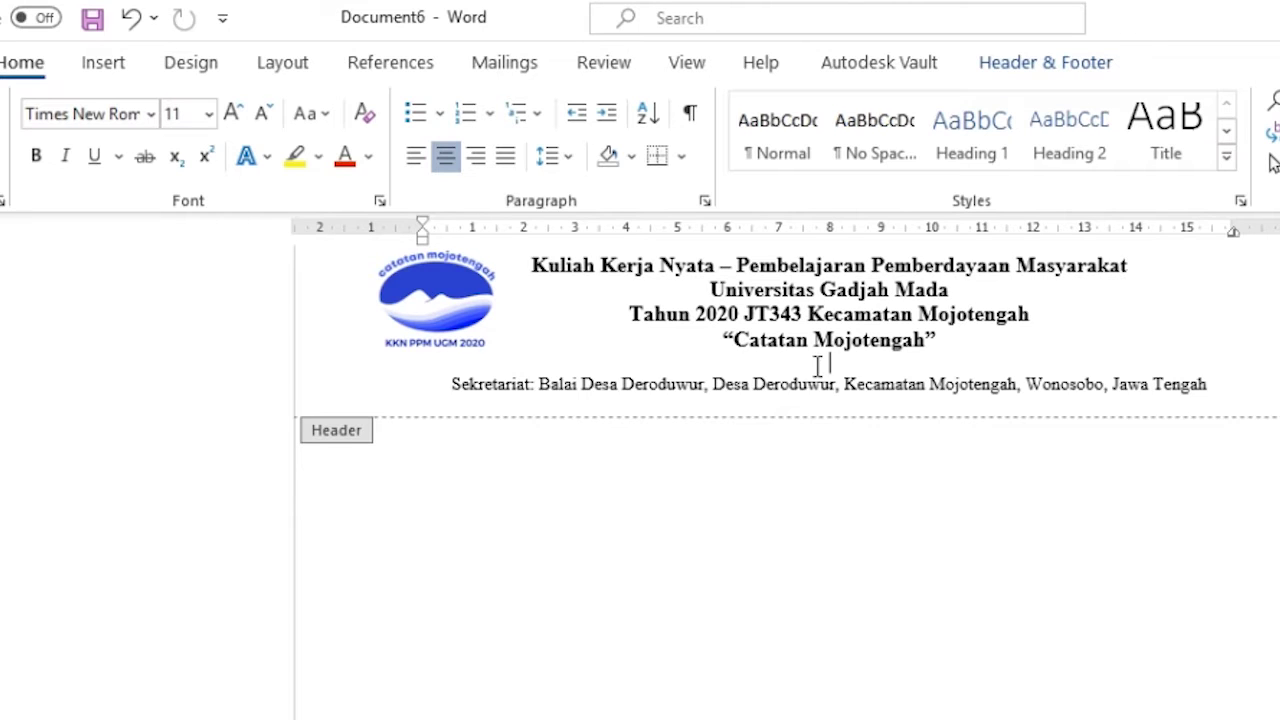
# - Delete the empty line above the Sekretariat address and nudge the logo up and left
pyautogui.press('Delete')
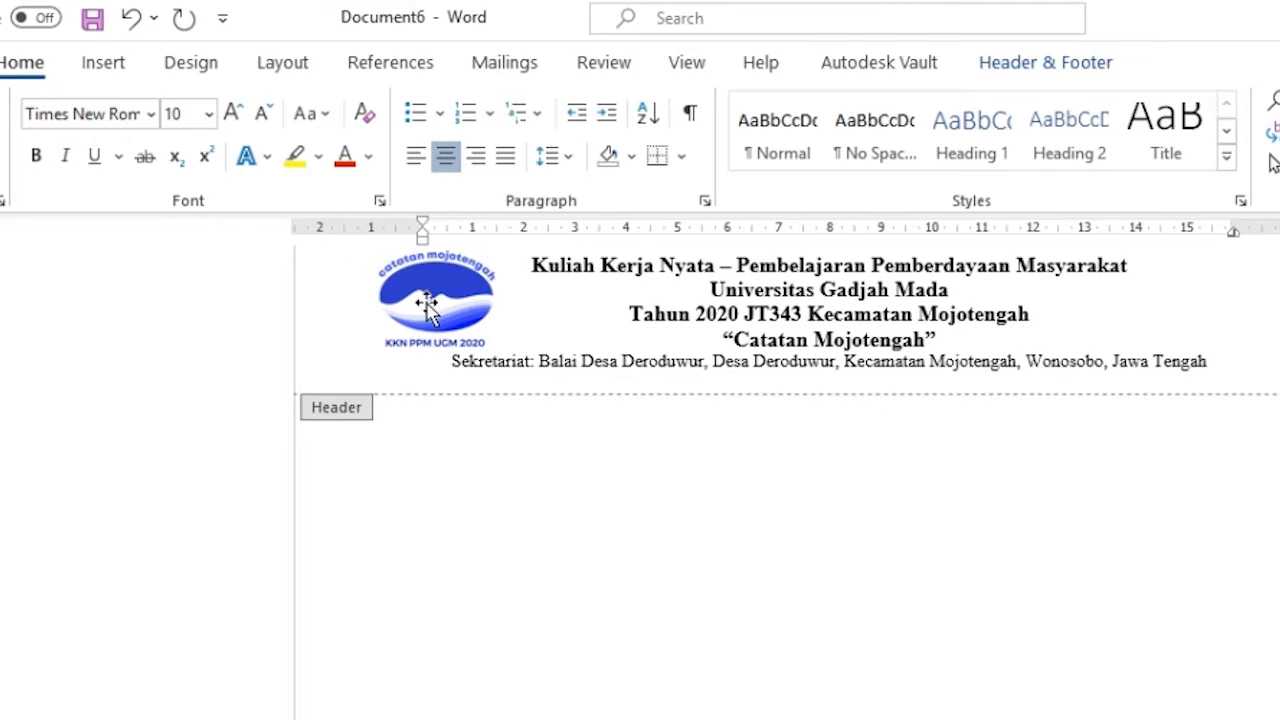
pyautogui.moveTo(423, 297); pyautogui.dragTo(422, 290)
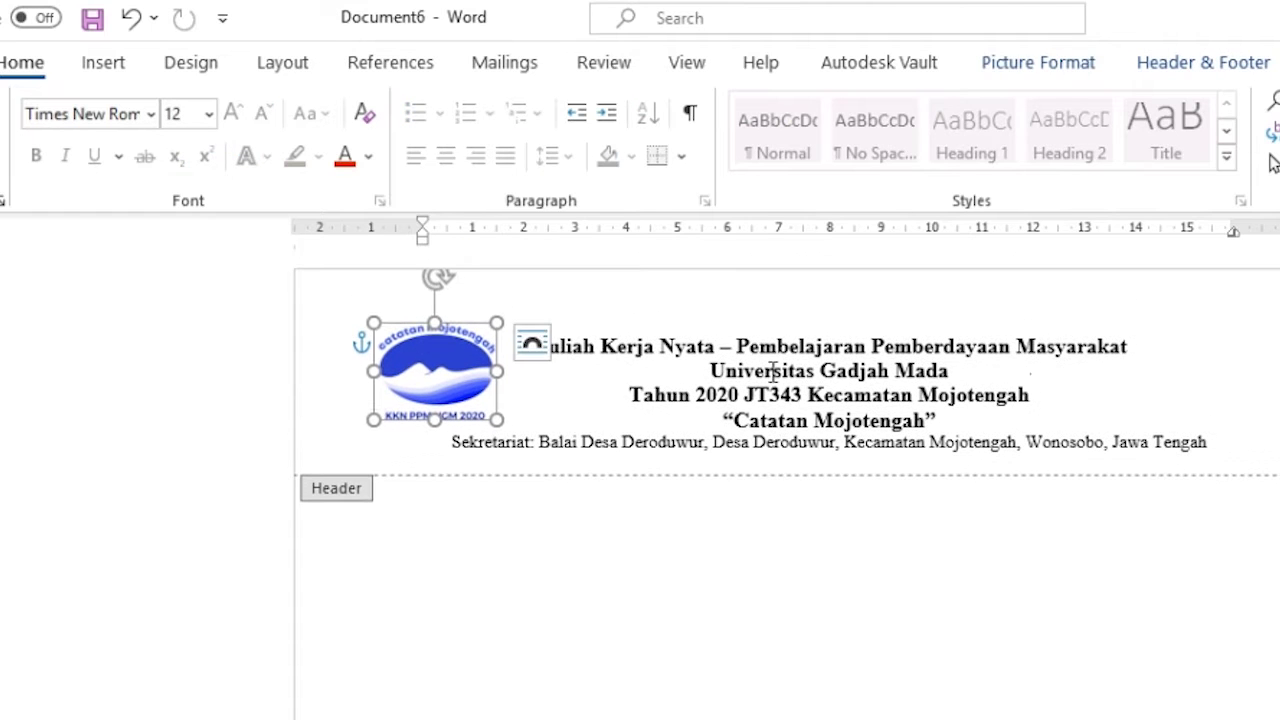
pyautogui.moveTo(441, 372); pyautogui.dragTo(432, 359)
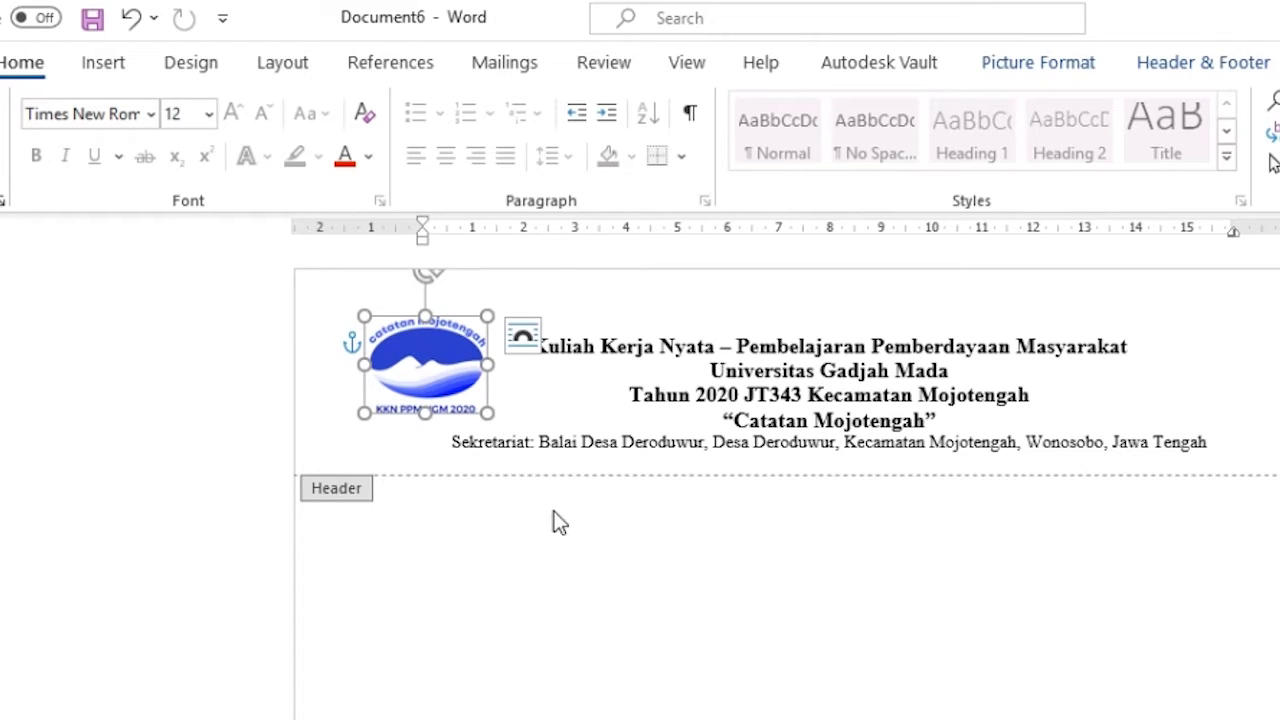
pyautogui.click(1221, 448)
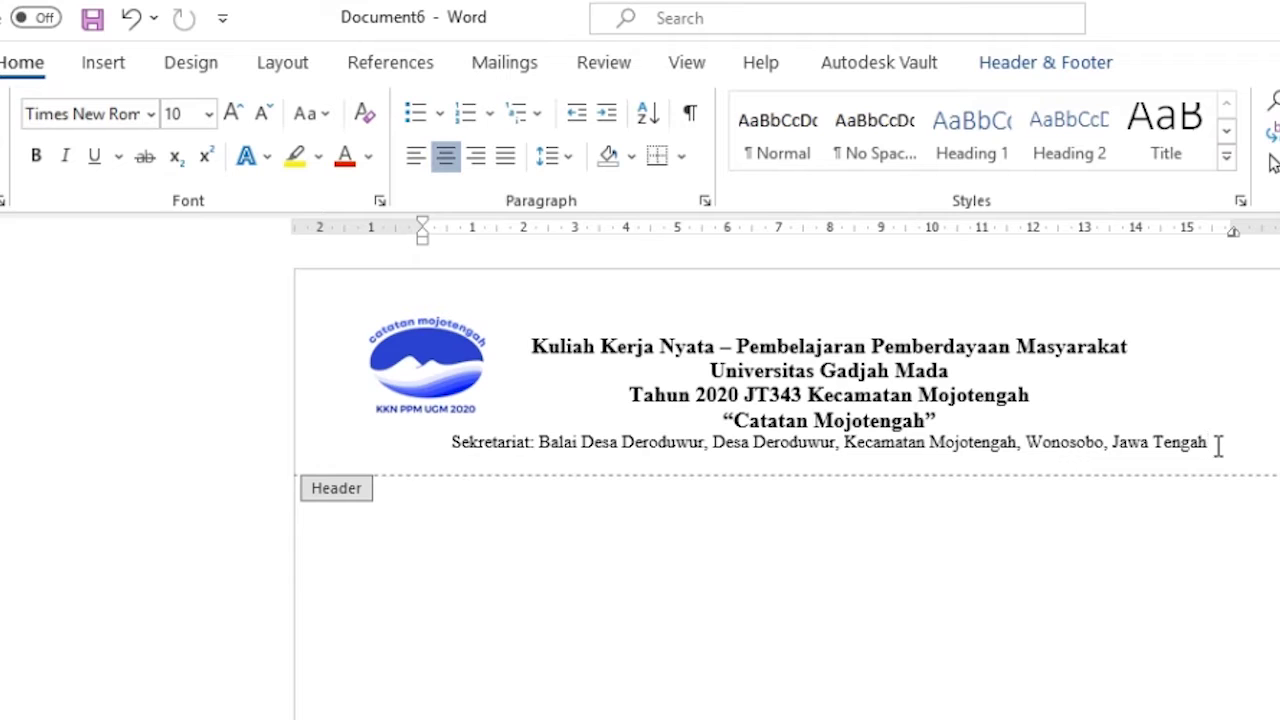
pyautogui.click(95, 62)
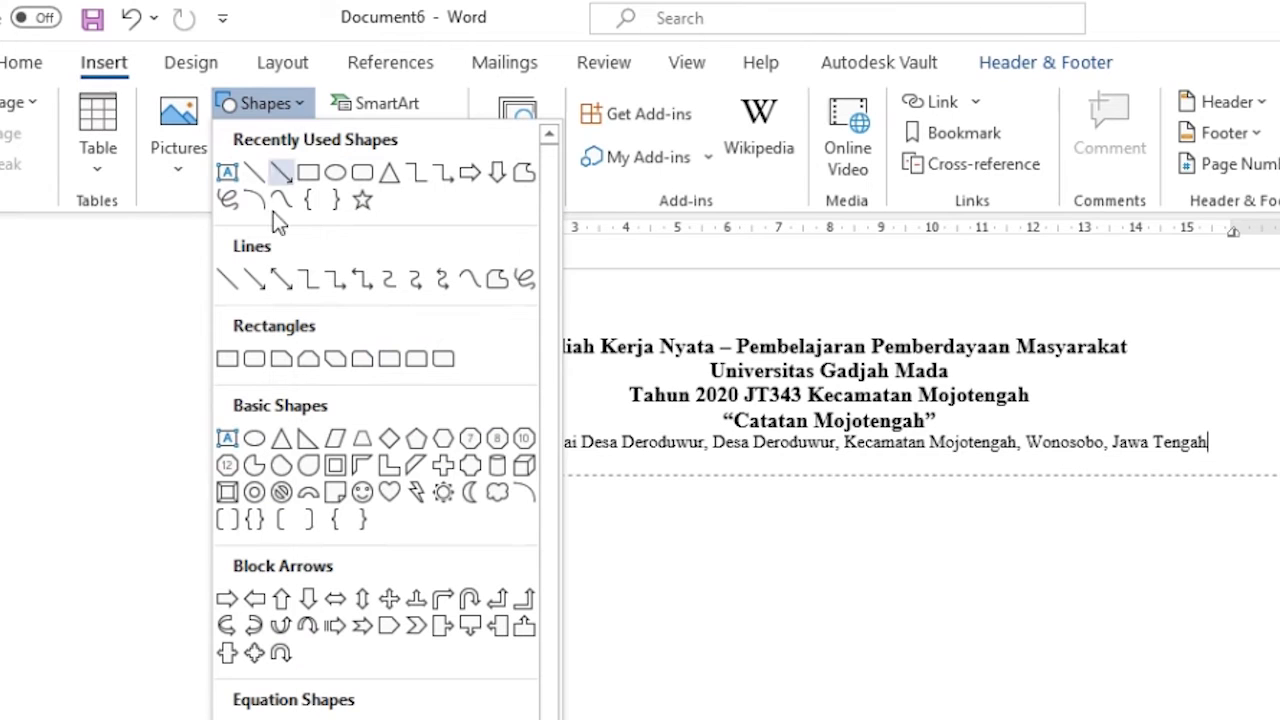
# - Draw a 17,97 cm horizontal line beneath the Sekretariat address across the header
pyautogui.click(227, 279)
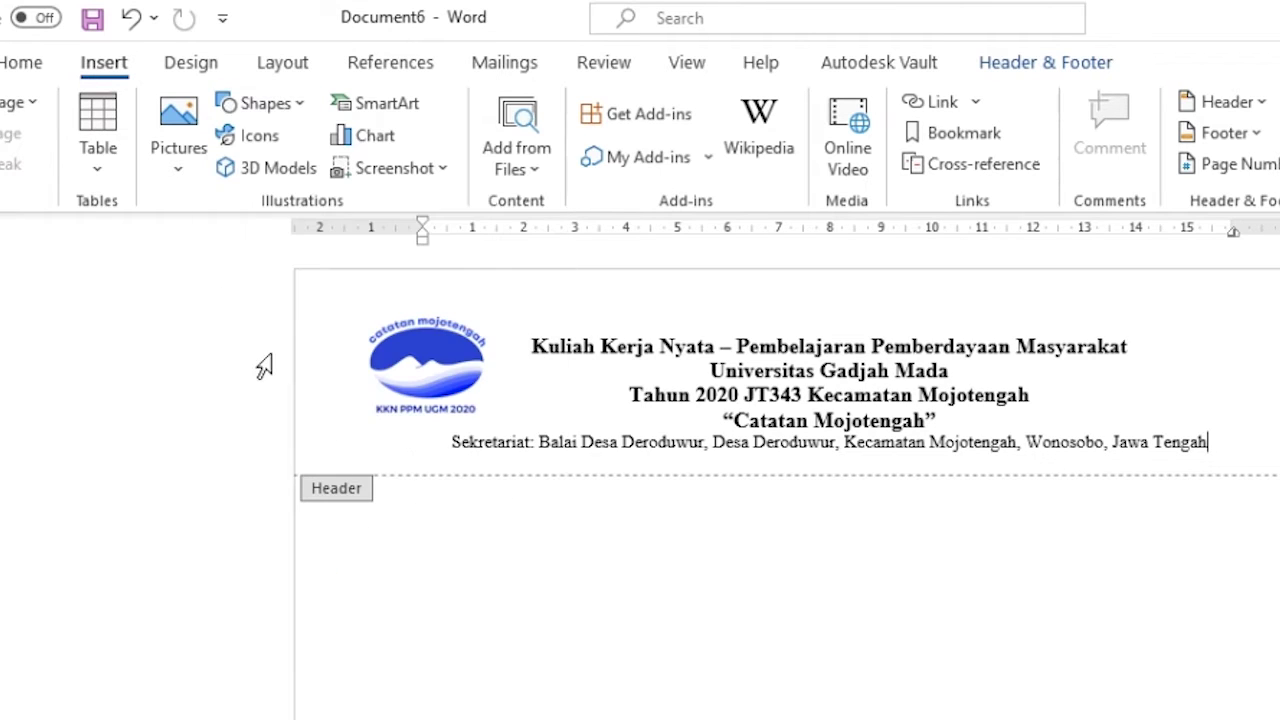
pyautogui.moveTo(418, 472); pyautogui.dragTo(690, 505)
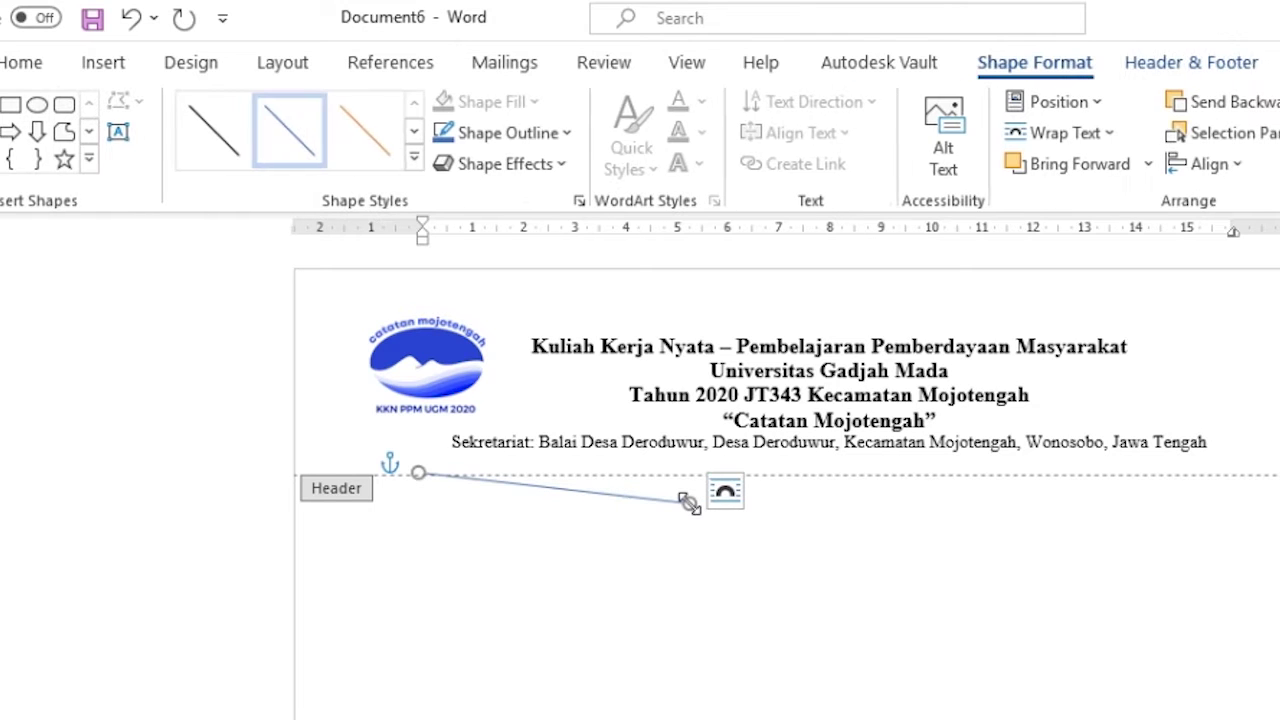
pyautogui.hotkey('ctrl', 'z')
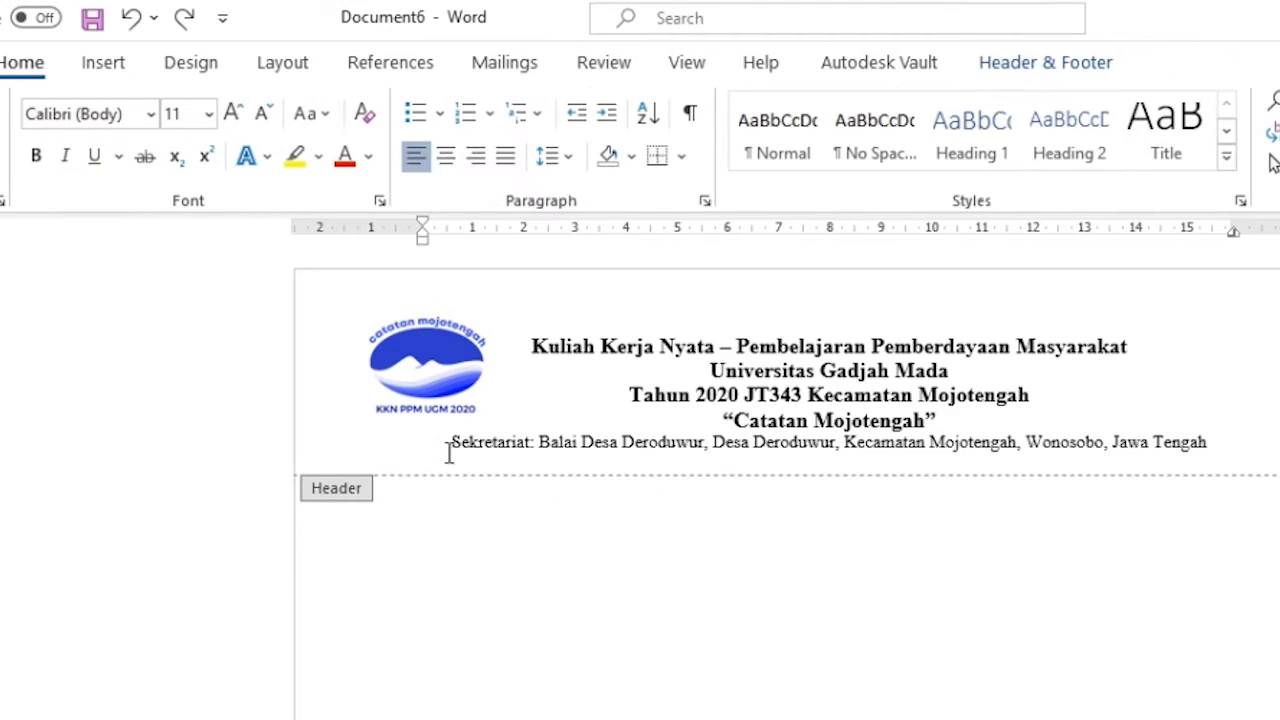
pyautogui.click(104, 64)
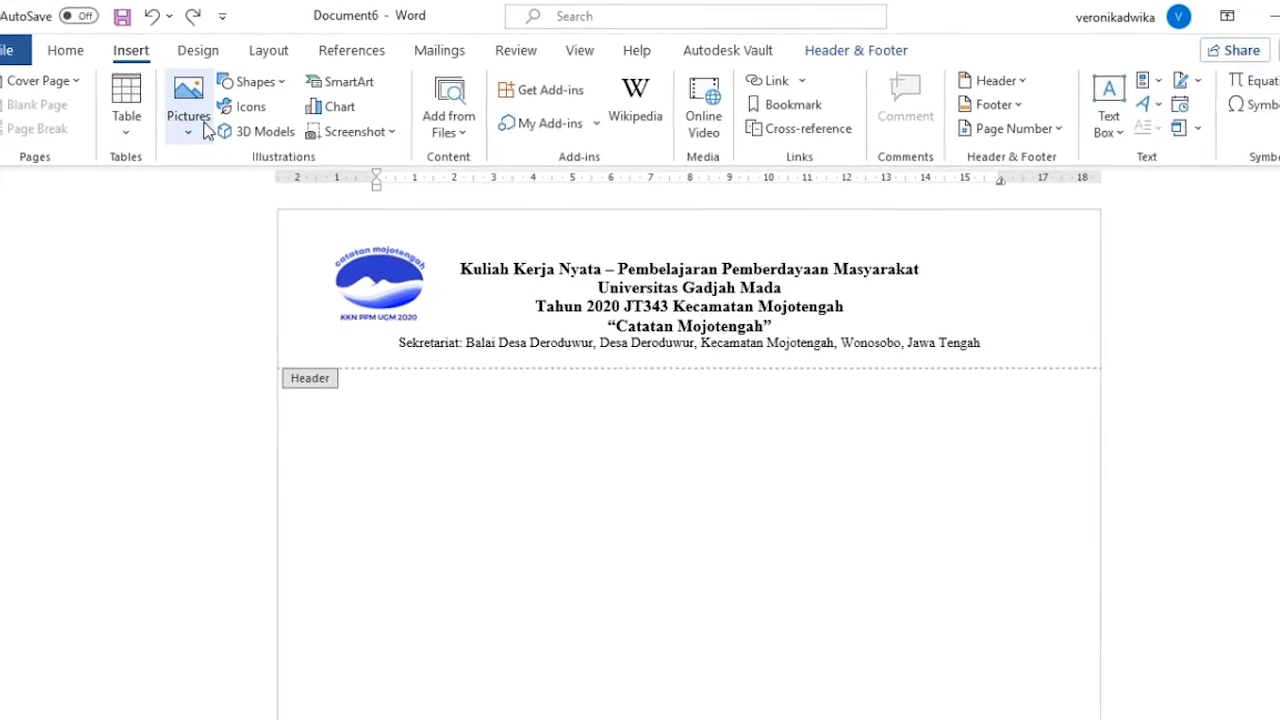
pyautogui.click(258, 91)
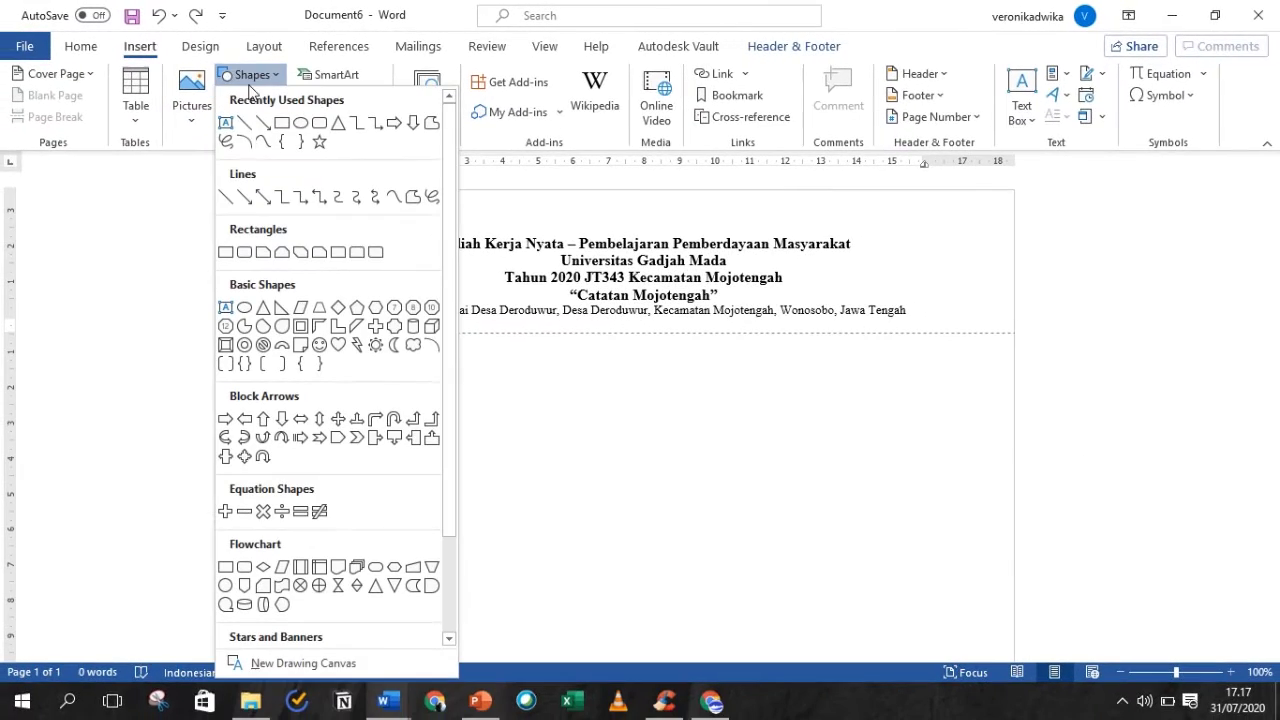
pyautogui.click(225, 196)
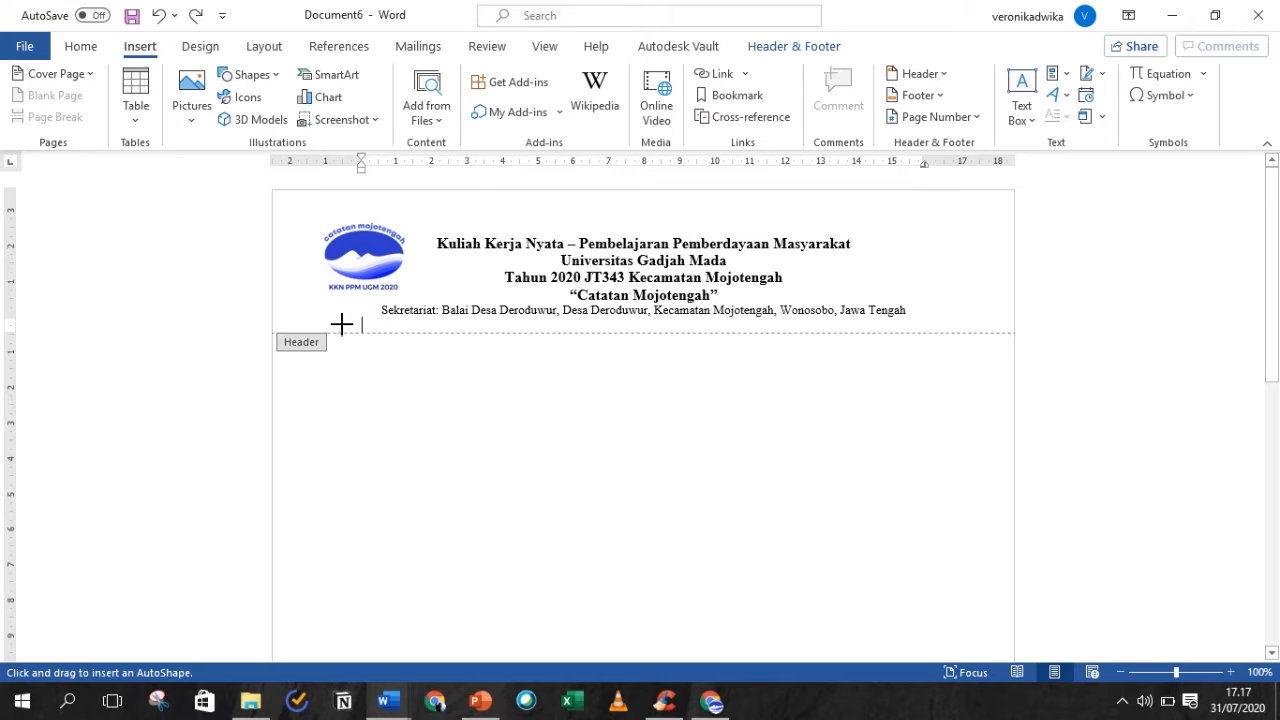
pyautogui.moveTo(341, 323); pyautogui.dragTo(957, 322)
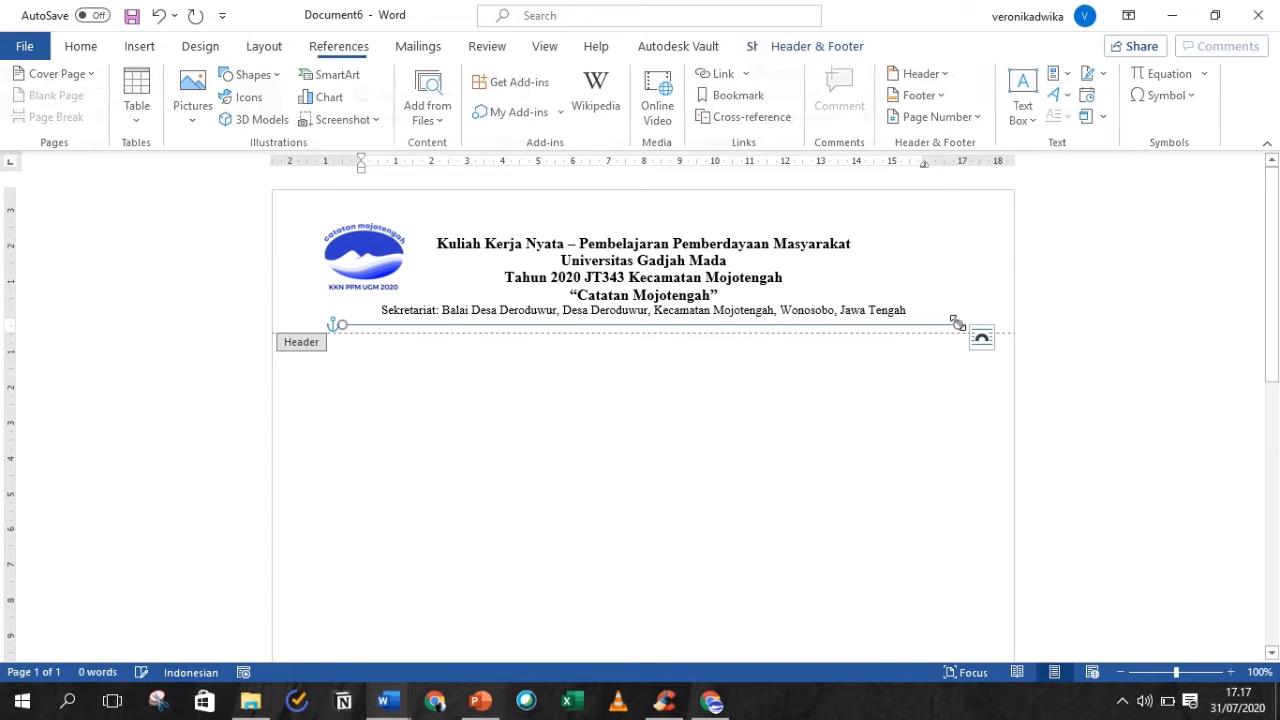
pyautogui.click(982, 337)
pyautogui.click(330, 324)
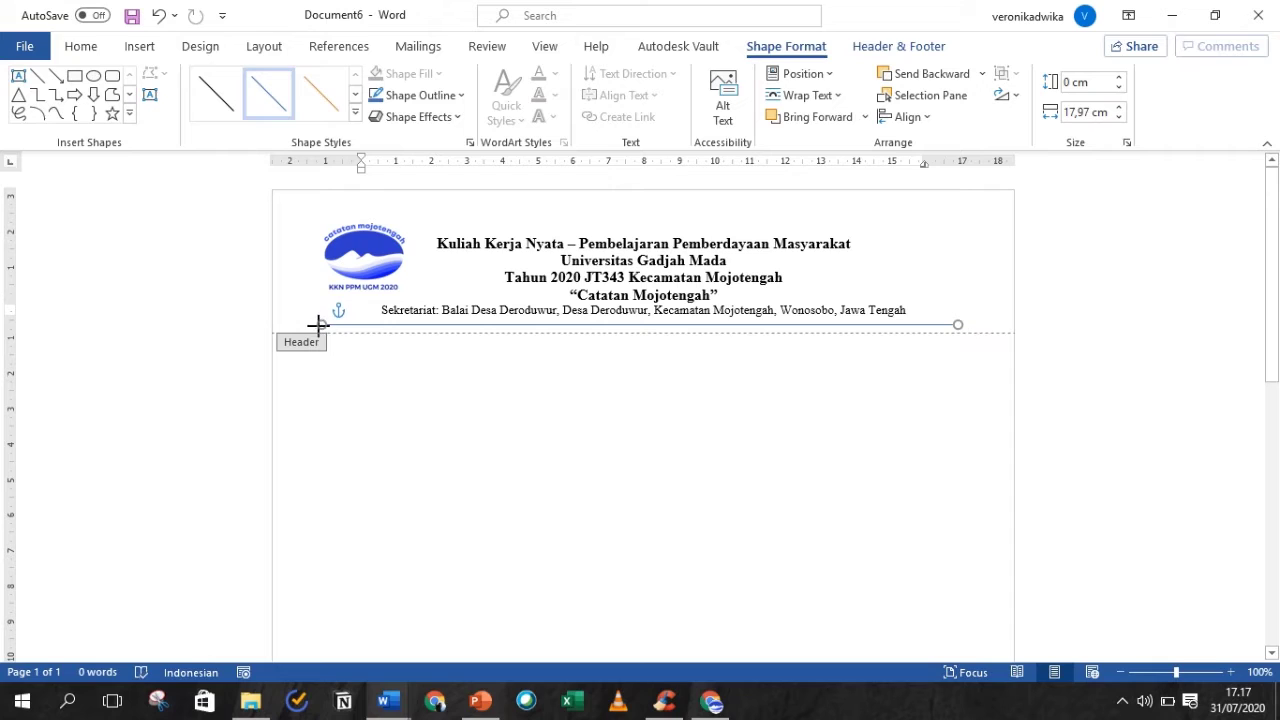
pyautogui.moveTo(317, 323); pyautogui.dragTo(321, 324)
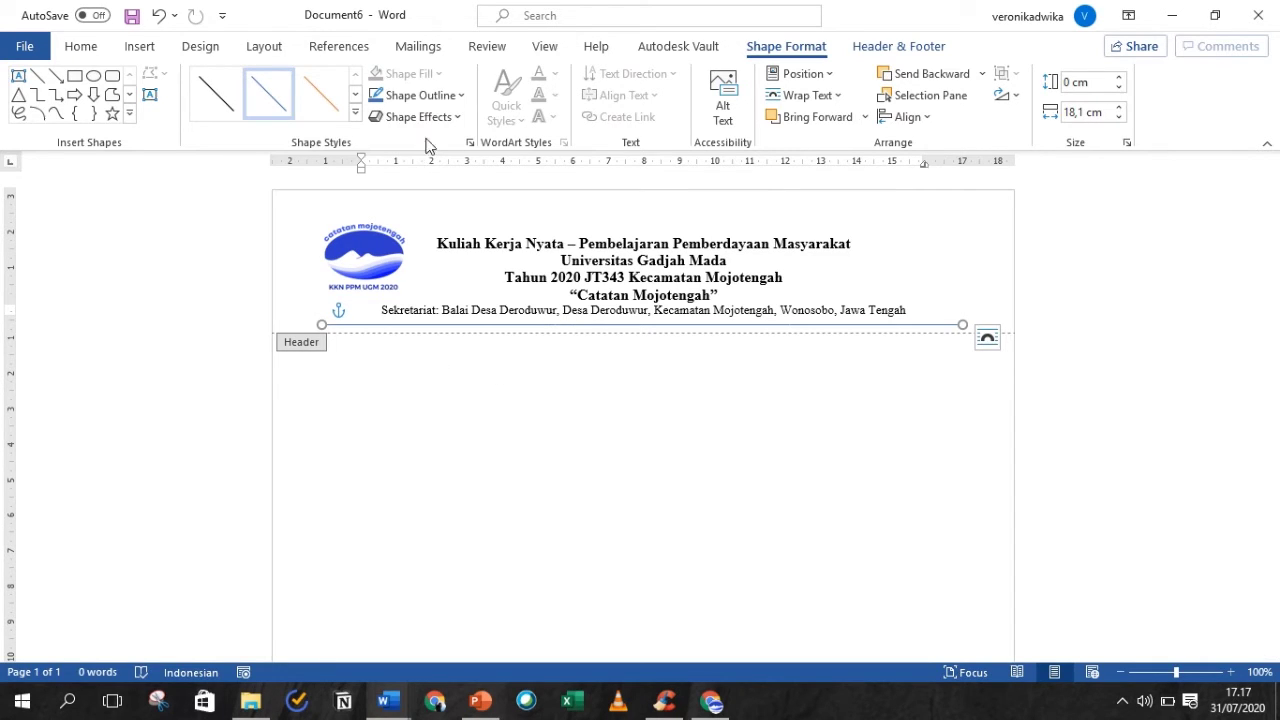
# - Give the header line a 1½ pt weight and black outline colour
pyautogui.click(461, 100)
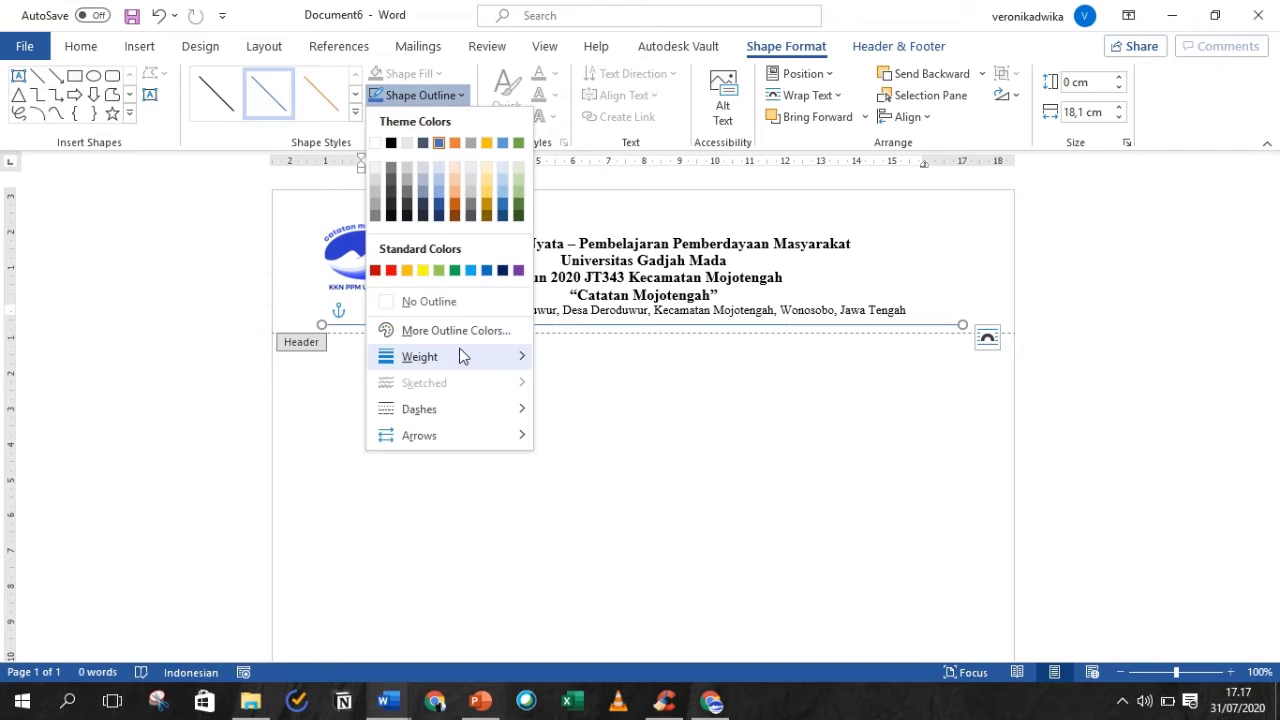
pyautogui.moveTo(463, 357)
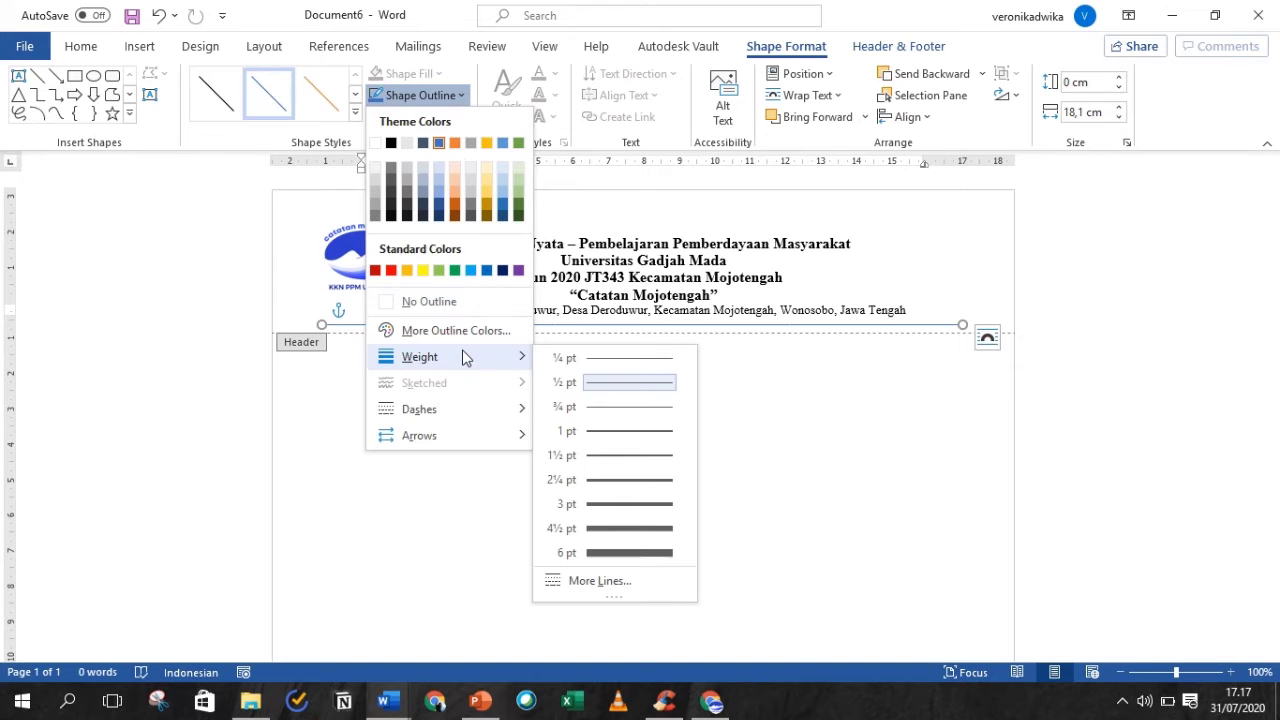
pyautogui.click(613, 455)
pyautogui.click(420, 95)
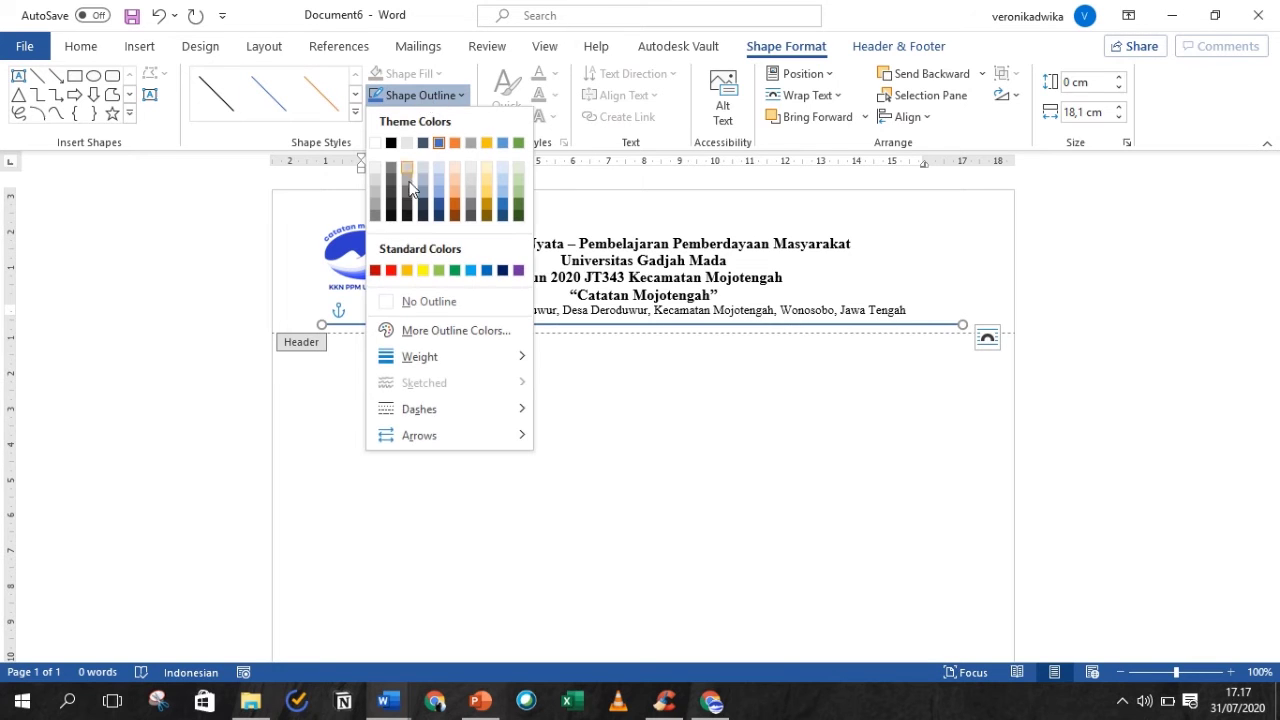
pyautogui.click(390, 145)
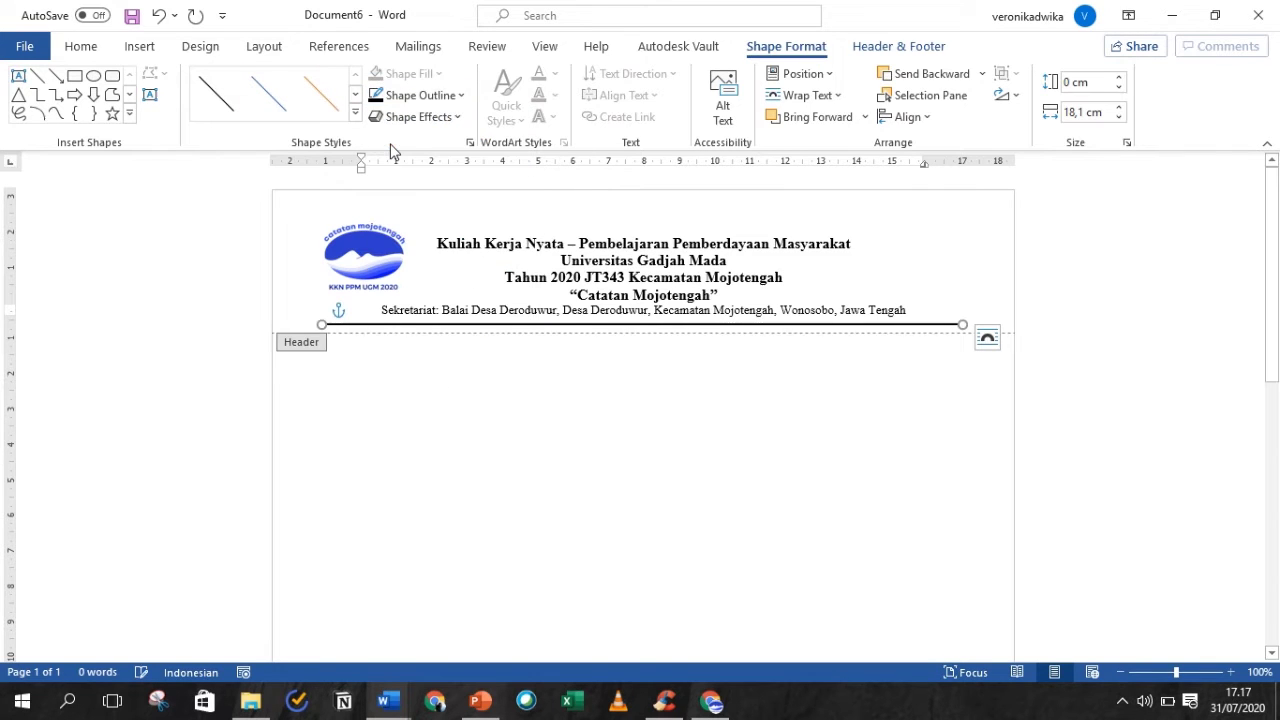
pyautogui.click(428, 95)
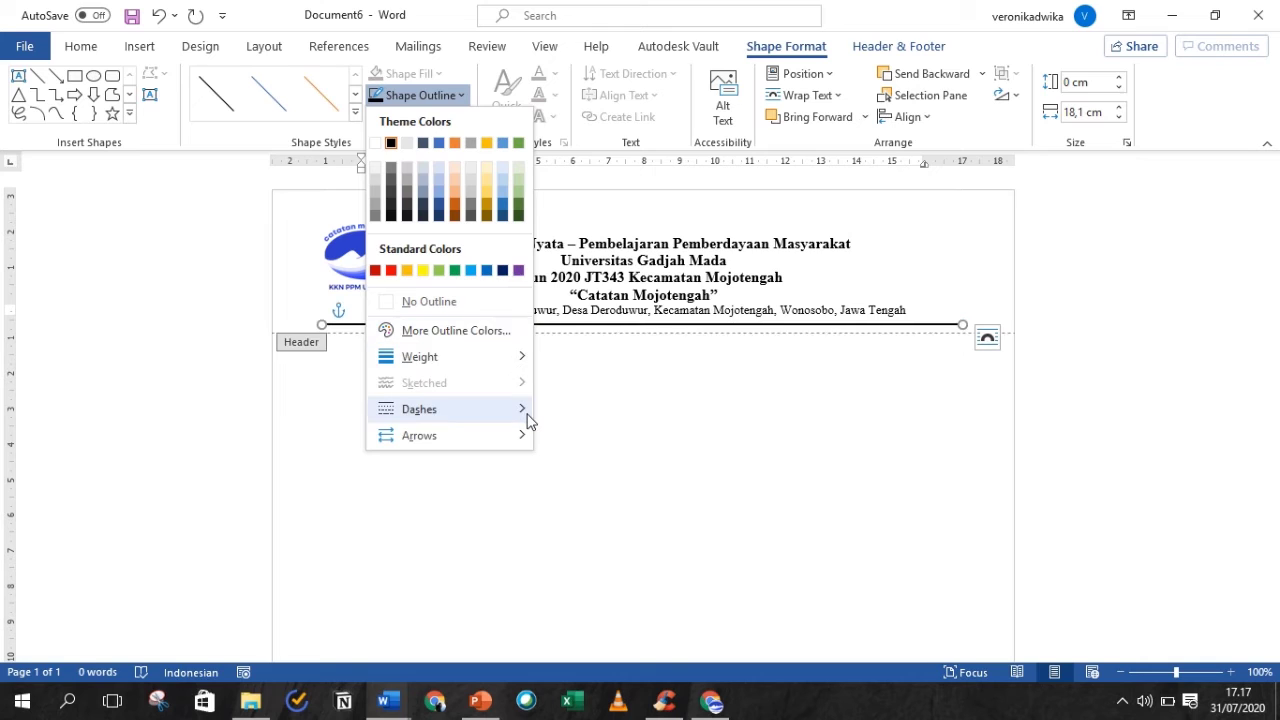
pyautogui.moveTo(529, 420)
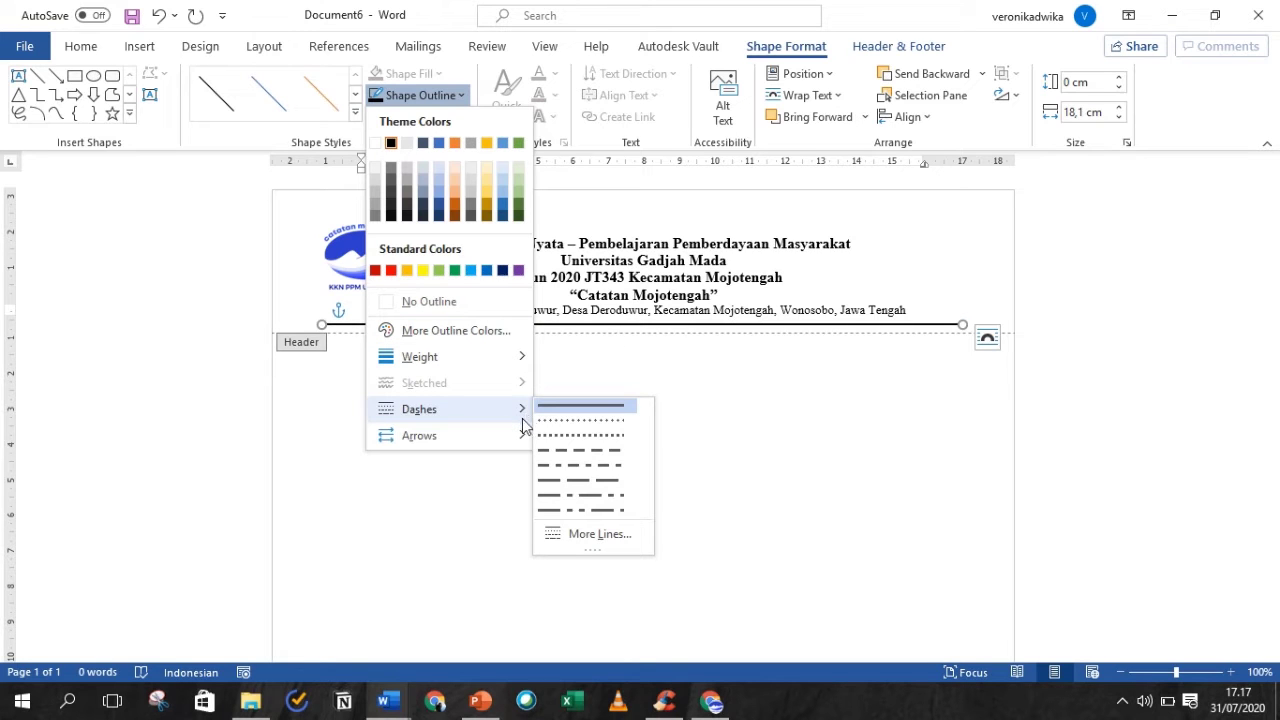
pyautogui.click(600, 534)
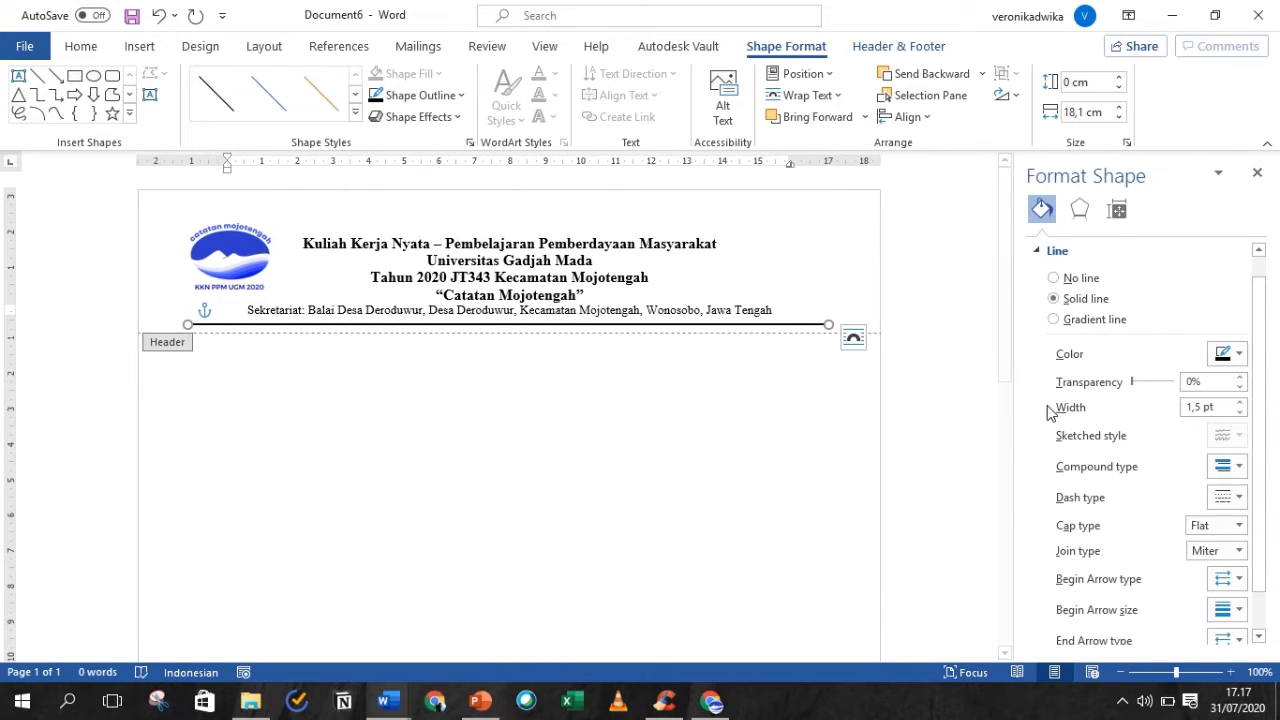
# - Set the divider line width to 2 pt in the Format Shape pane
pyautogui.scroll(-1, 1200, 465)
pyautogui.click(1240, 356)
pyautogui.click(1240, 356)
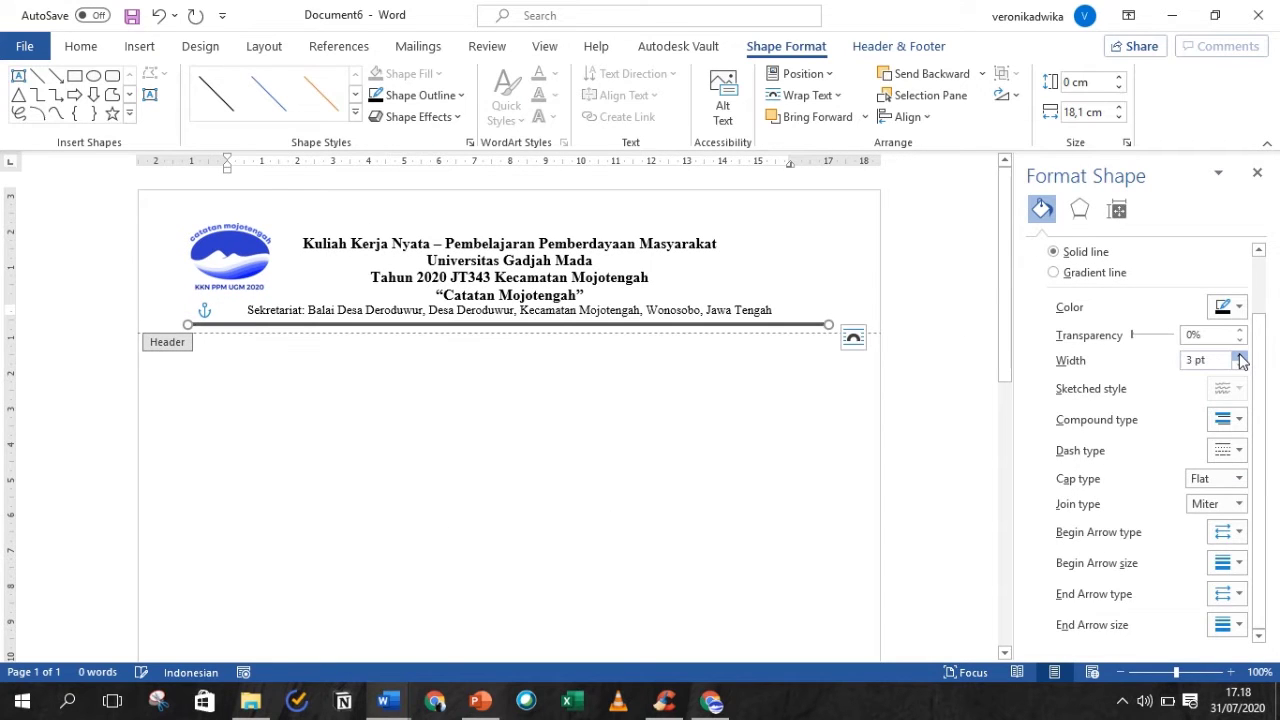
pyautogui.click(1240, 356)
pyautogui.click(1240, 365)
pyautogui.click(1240, 365)
pyautogui.click(1240, 365)
pyautogui.click(1240, 365)
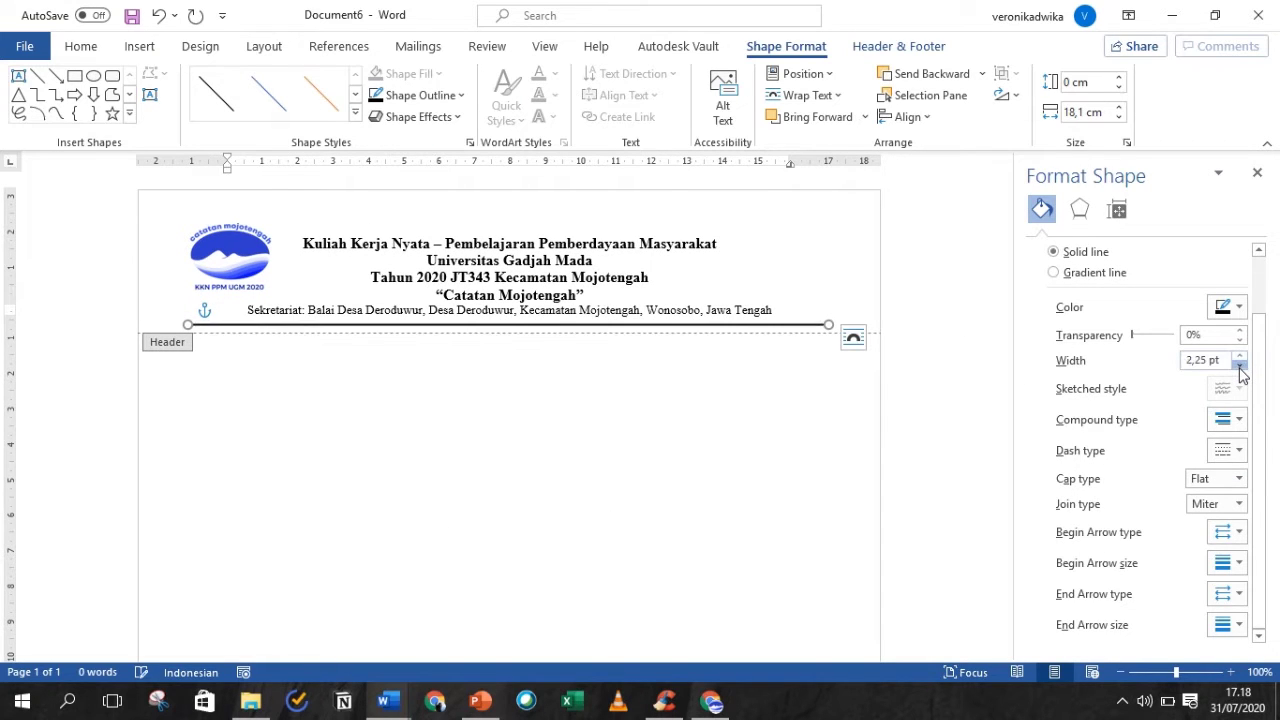
pyautogui.click(1240, 365)
# - Choose a double-line compound type for the divider
pyautogui.click(1236, 420)
pyautogui.click(1235, 455)
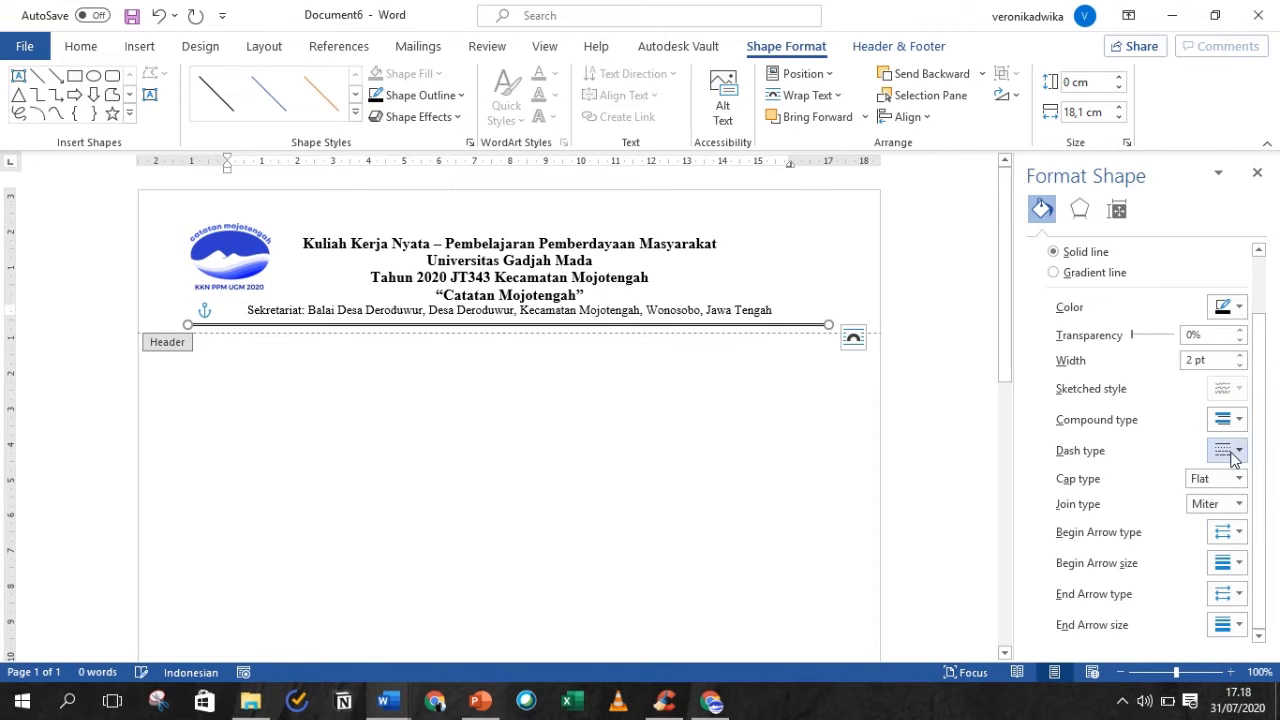
pyautogui.click(1238, 419)
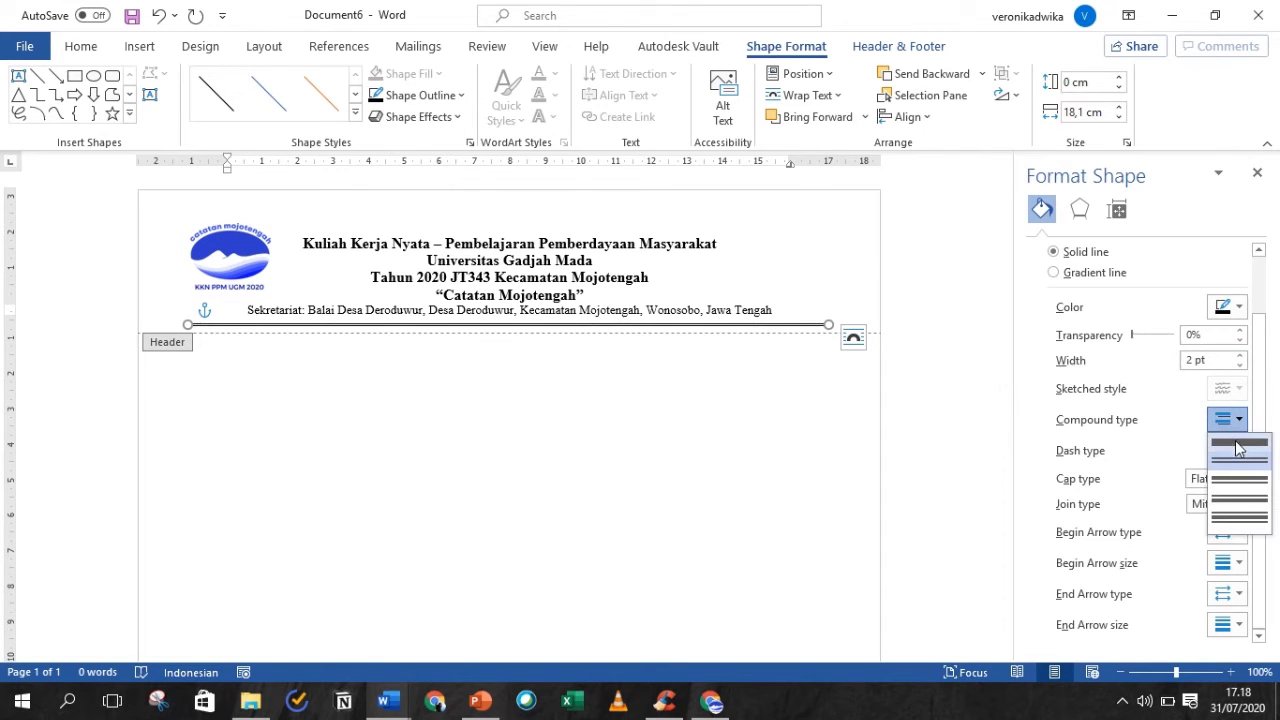
pyautogui.click(1240, 480)
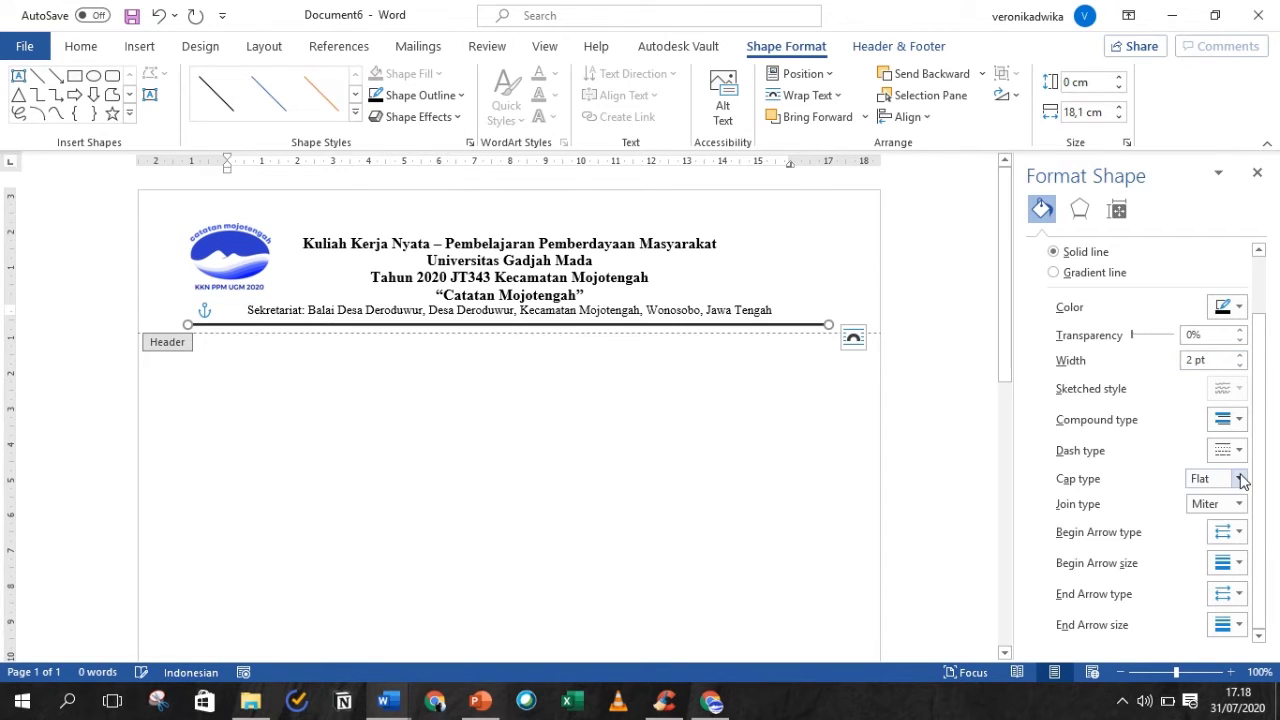
pyautogui.click(1232, 420)
pyautogui.click(1236, 500)
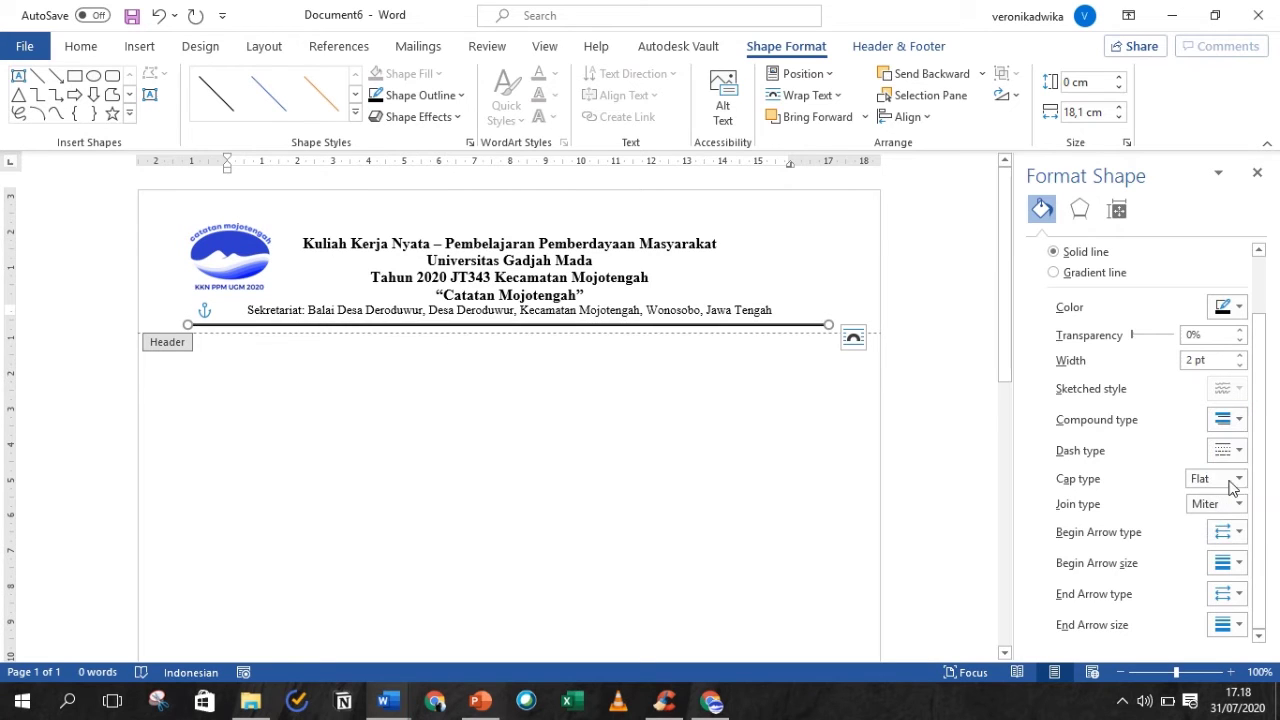
pyautogui.click(1236, 418)
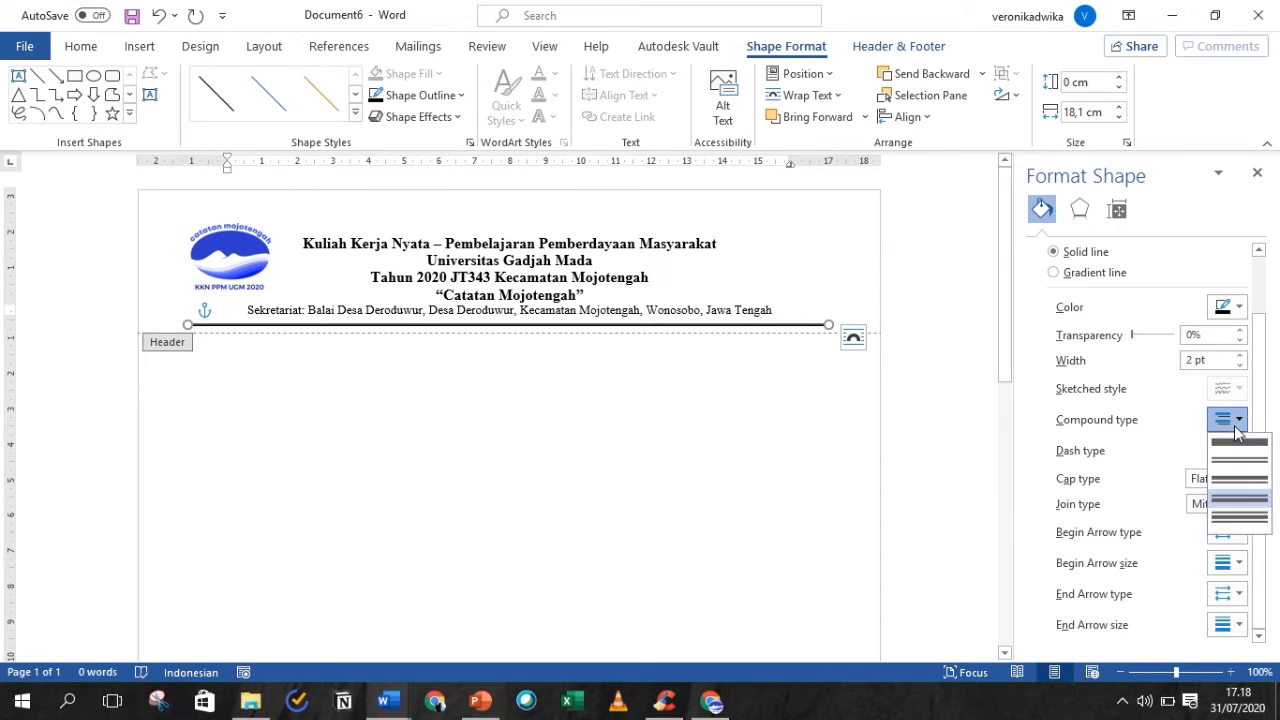
pyautogui.click(1238, 462)
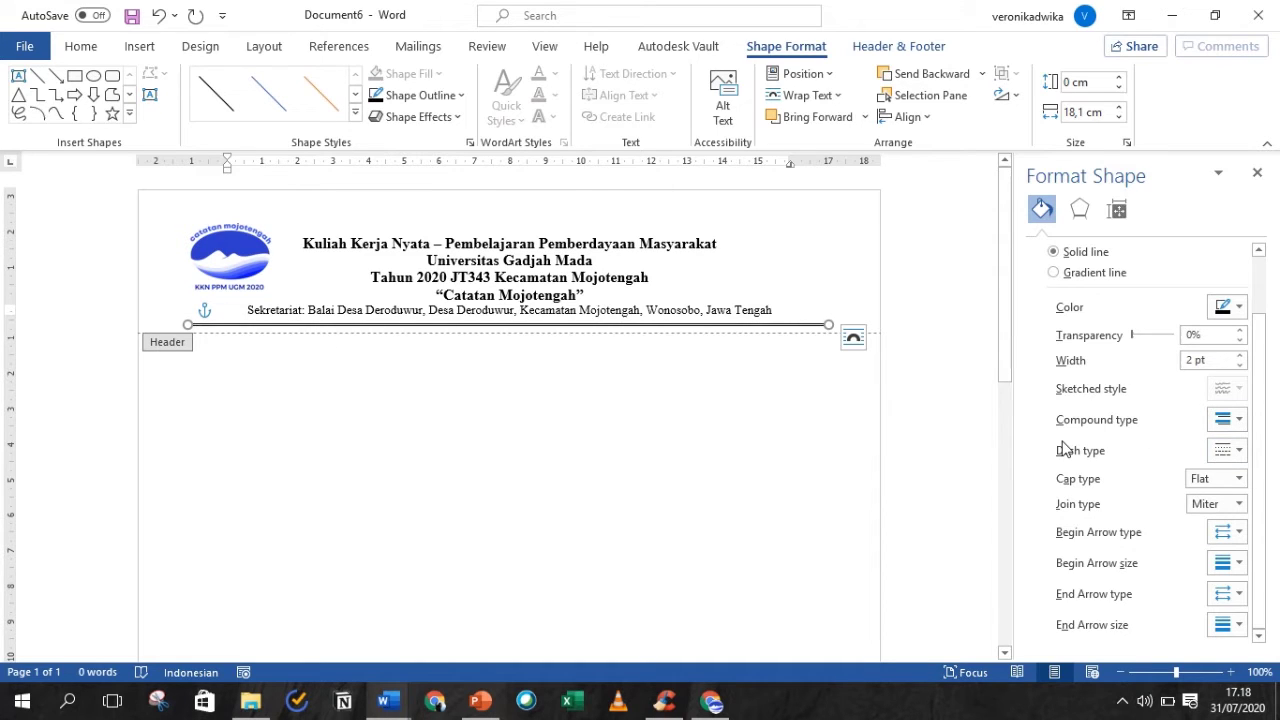
# - Close Header and Footer to return to the document body
pyautogui.click(907, 271)
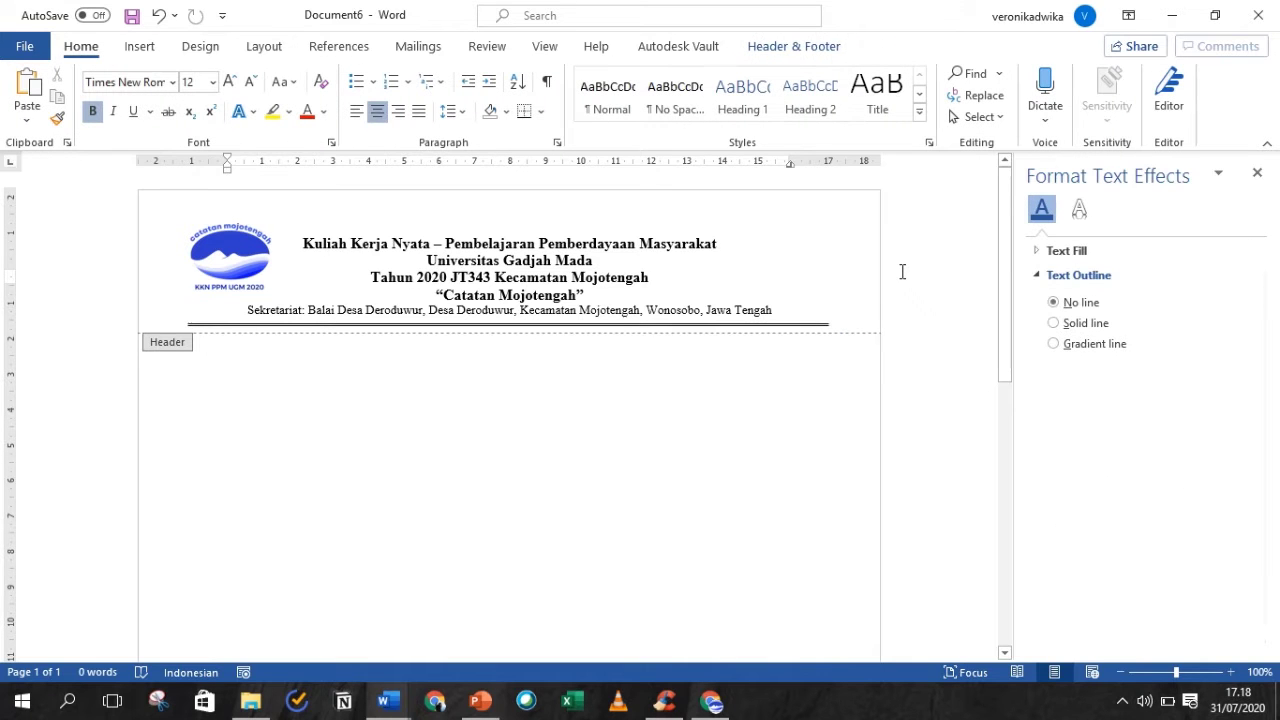
pyautogui.click(802, 48)
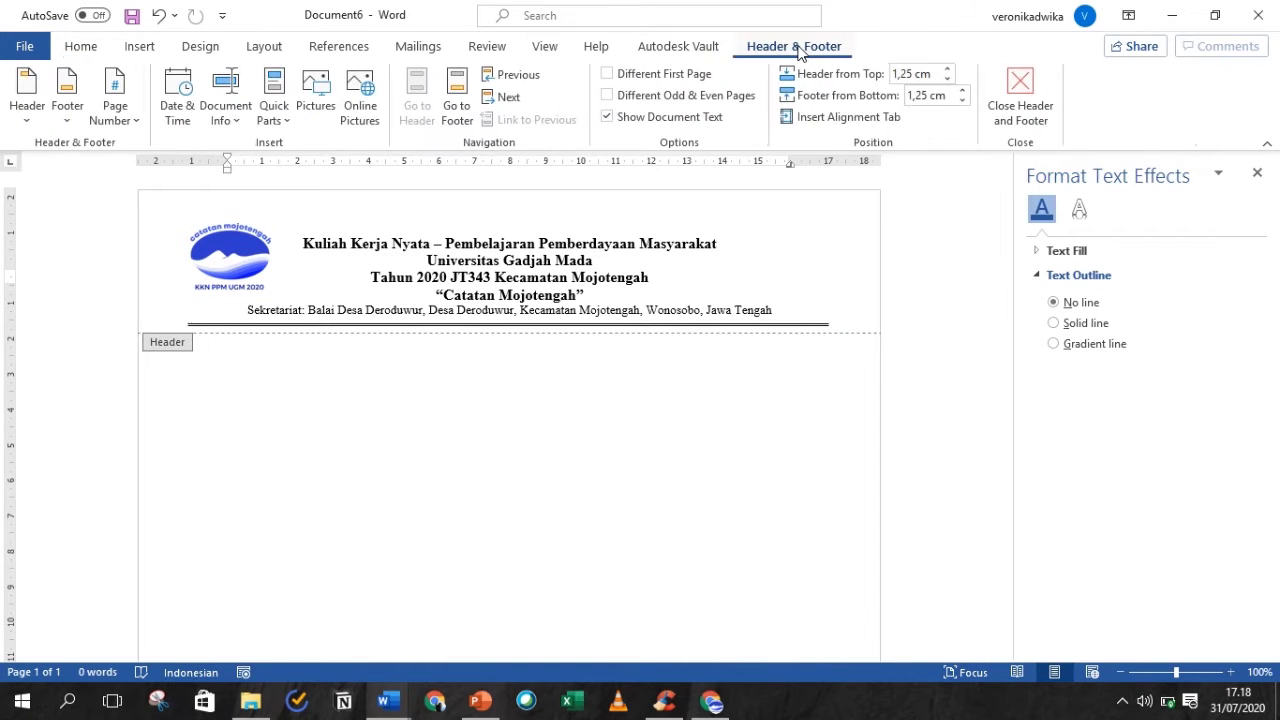
pyautogui.click(1026, 94)
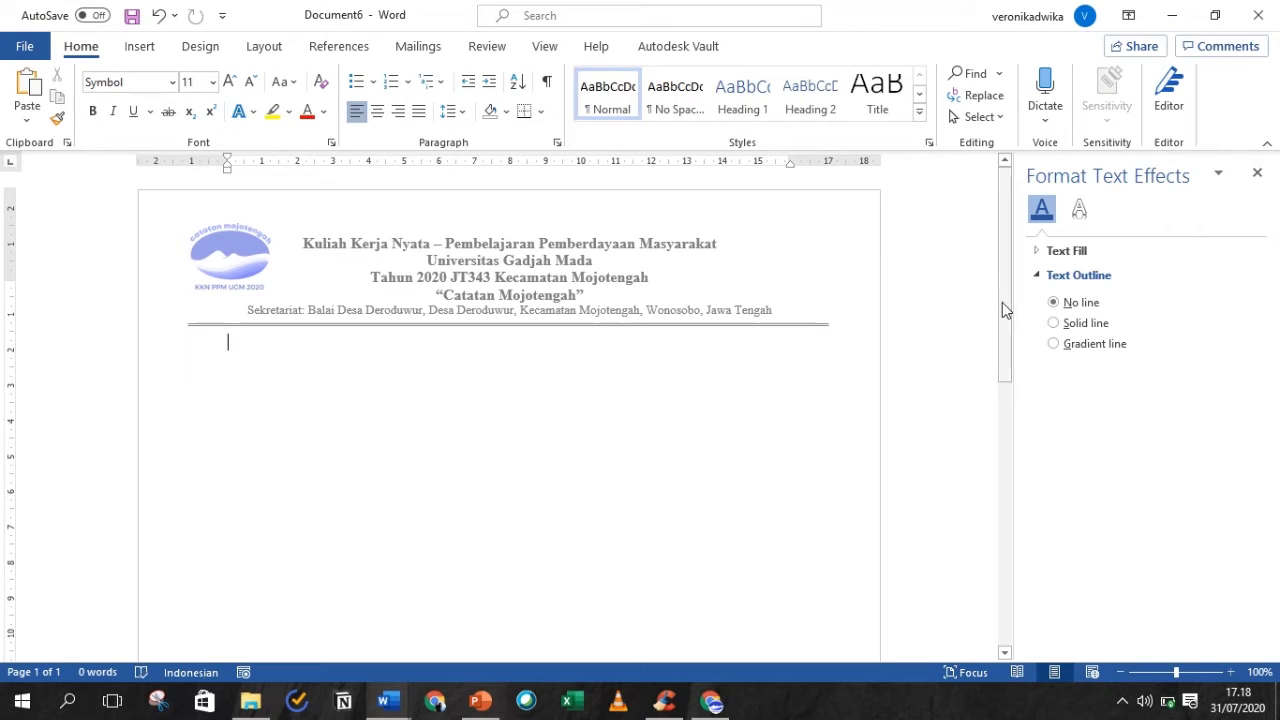
pyautogui.moveTo(1003, 309); pyautogui.dragTo(1003, 331)
# - Add blank paragraphs until the document reaches a second page
pyautogui.press('Return')
pyautogui.press('Return')
pyautogui.press('Return')
pyautogui.press('Return')
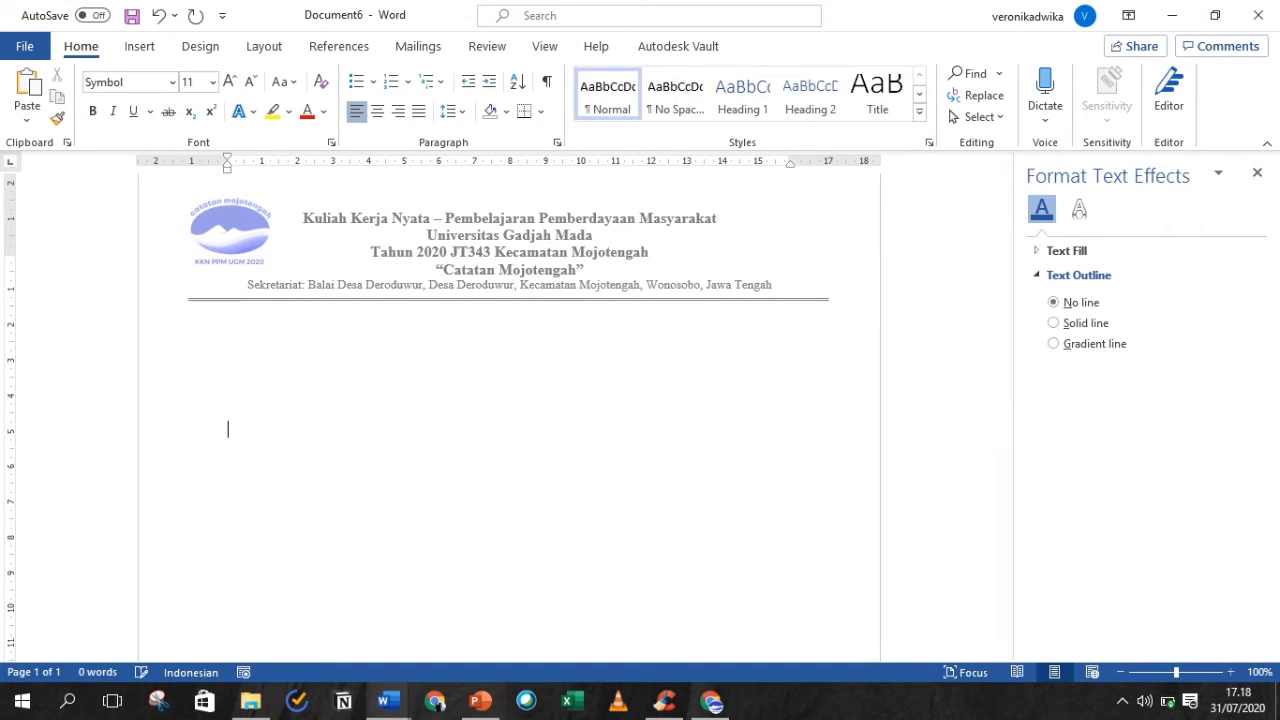
pyautogui.press('Return')
pyautogui.press('Return')
pyautogui.press('Return')
pyautogui.press('Return')
pyautogui.press('Return')
pyautogui.press('Return')
pyautogui.press('Return')
pyautogui.press('Return')
pyautogui.press('Return')
pyautogui.press('Return')
pyautogui.press('Return')
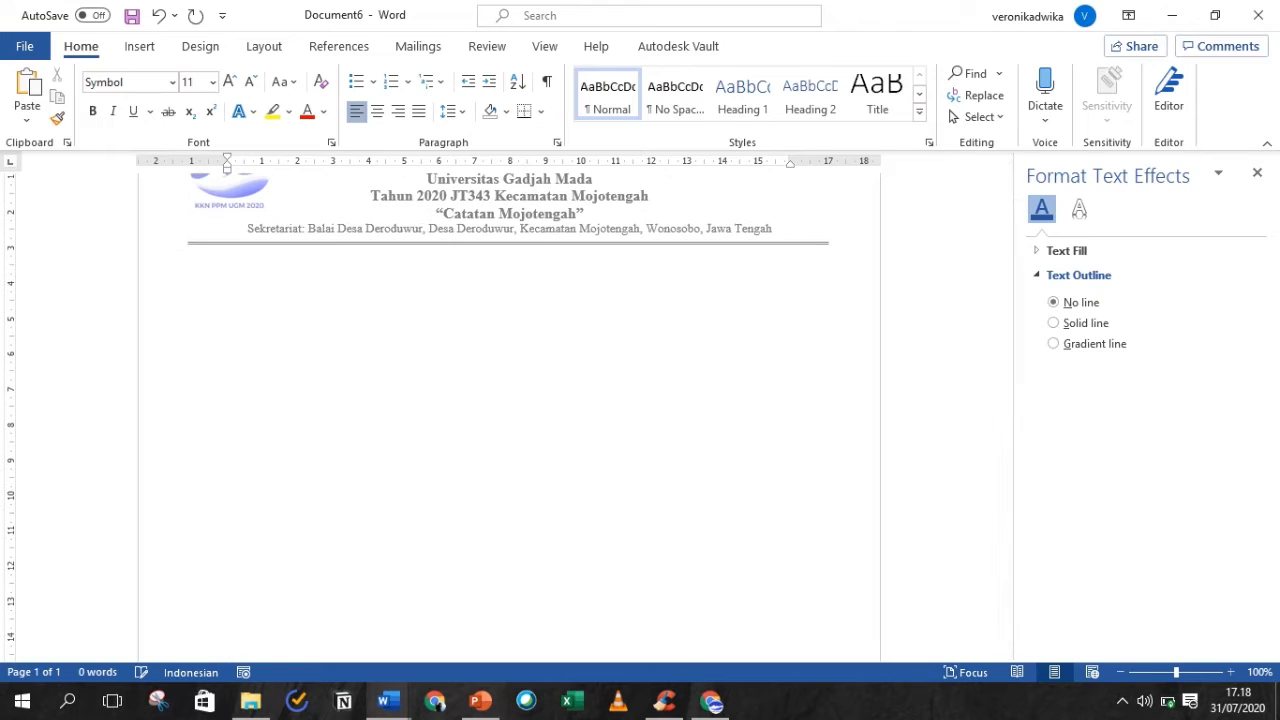
pyautogui.press('Return')
pyautogui.press('Return')
pyautogui.press('Return')
pyautogui.press('Return')
pyautogui.press('Return')
pyautogui.press('Return')
pyautogui.press('Return')
pyautogui.press('Return')
pyautogui.press('Return')
pyautogui.press('Return')
pyautogui.press('Return')
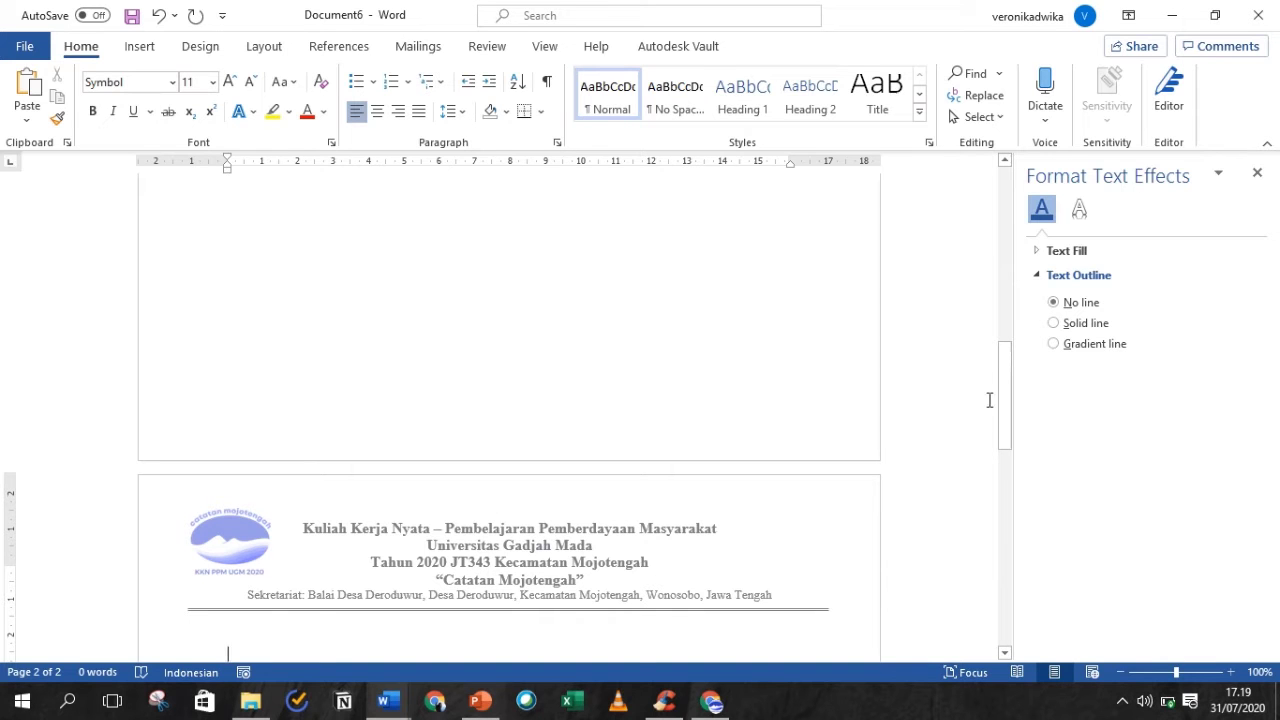
pyautogui.moveTo(1003, 398); pyautogui.dragTo(996, 208)
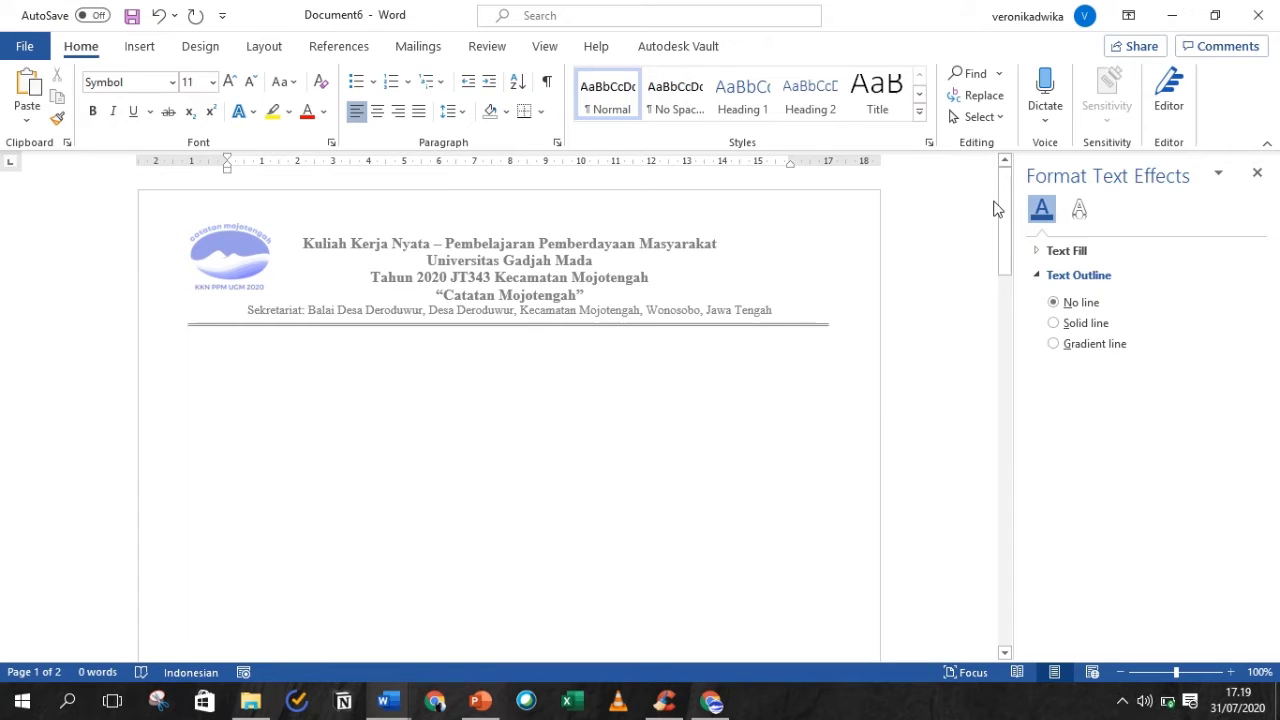
pyautogui.moveTo(655, 6)
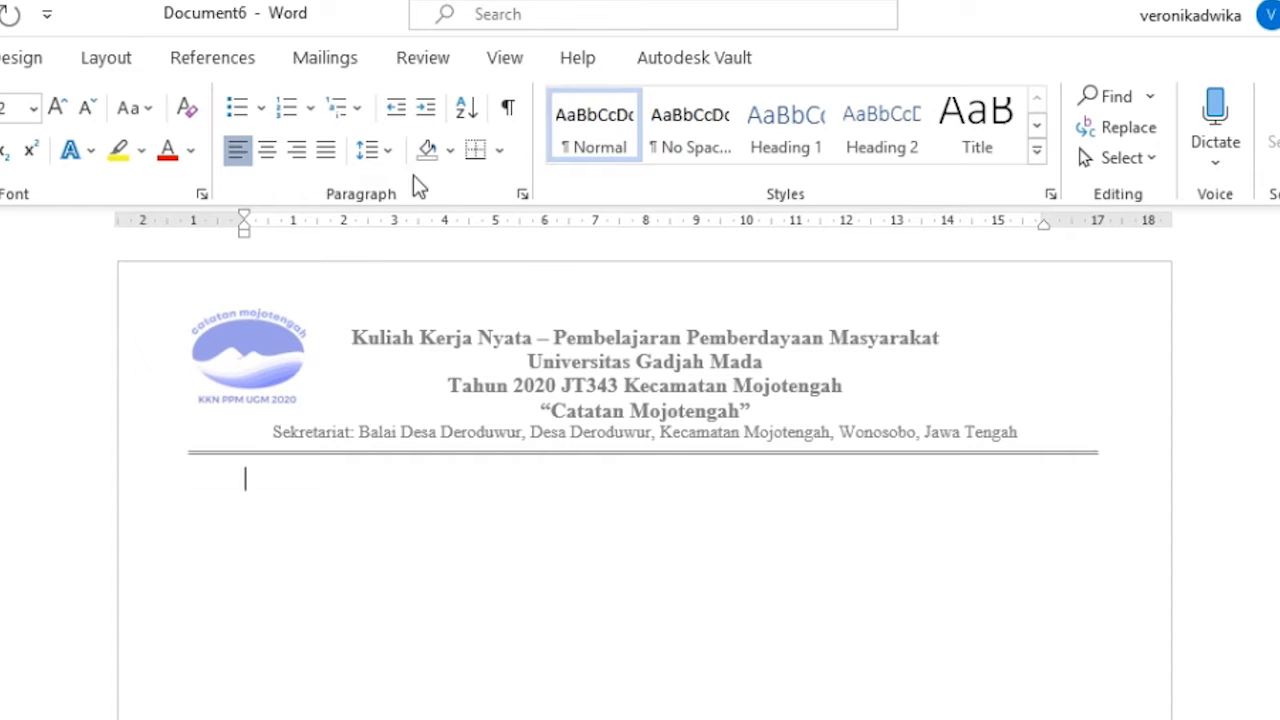
# - Give the date line 1,5 line spacing and right alignment
pyautogui.click(388, 151)
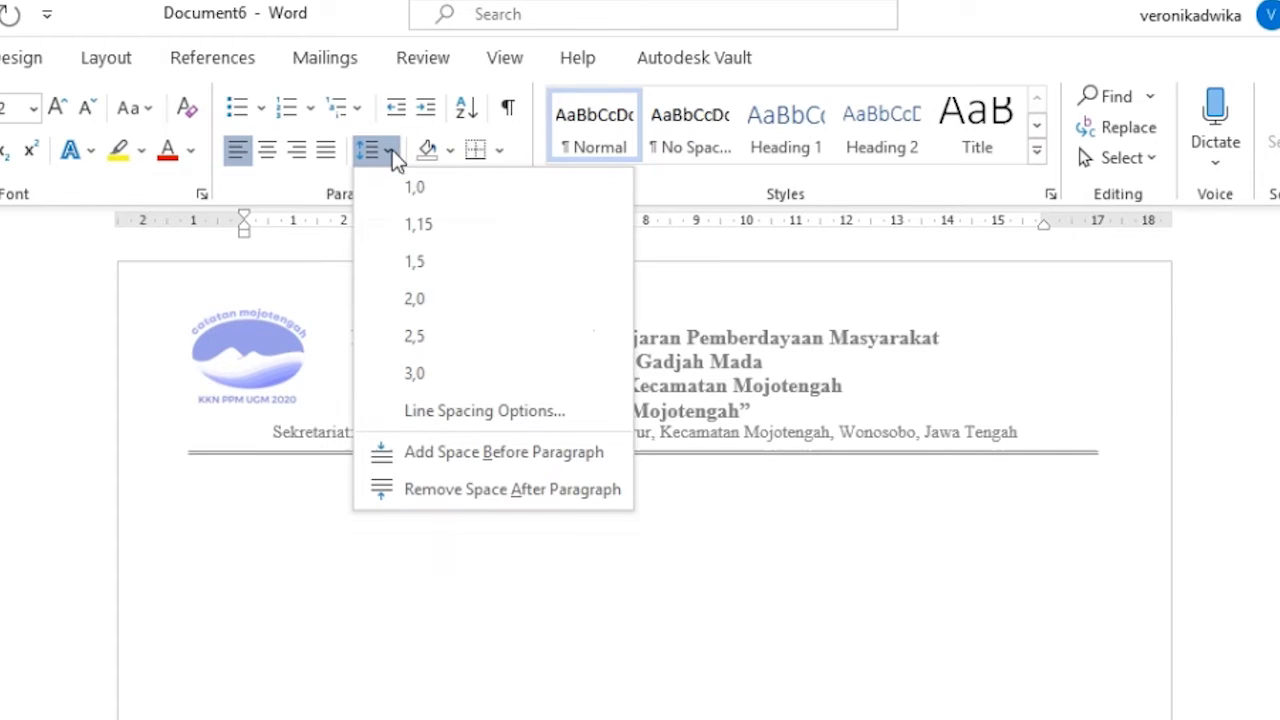
pyautogui.click(432, 258)
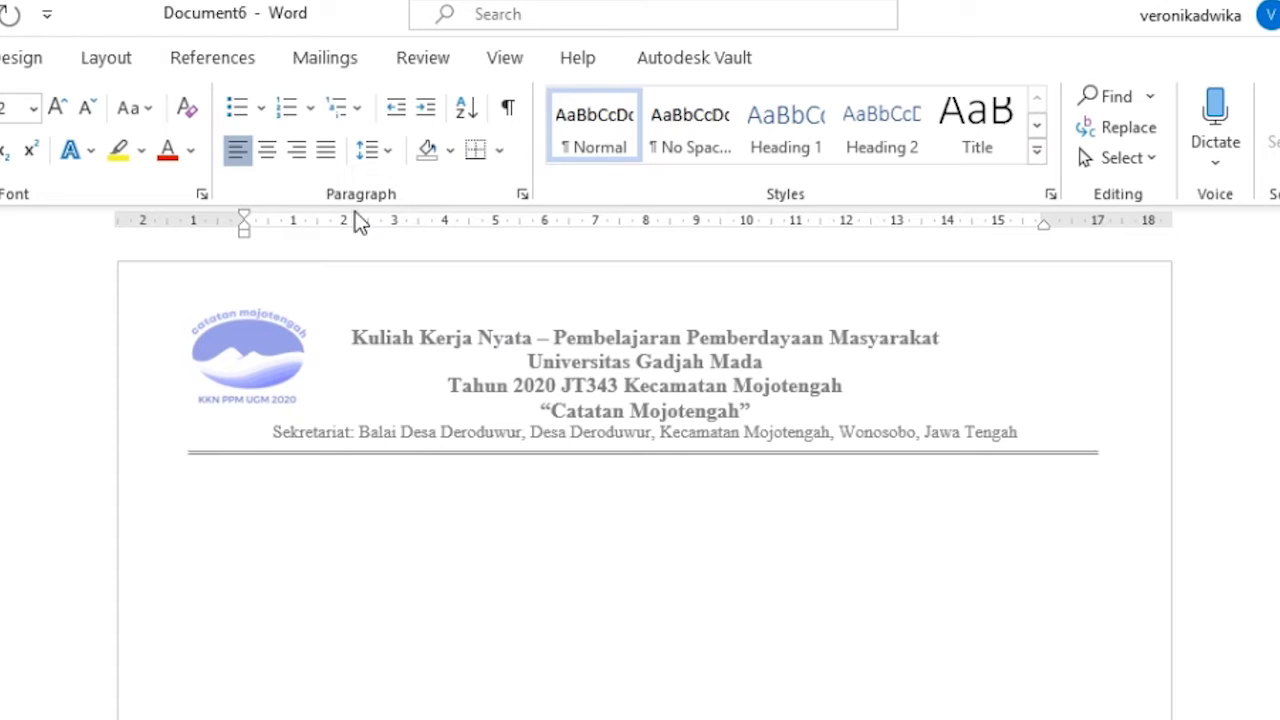
pyautogui.click(295, 152)
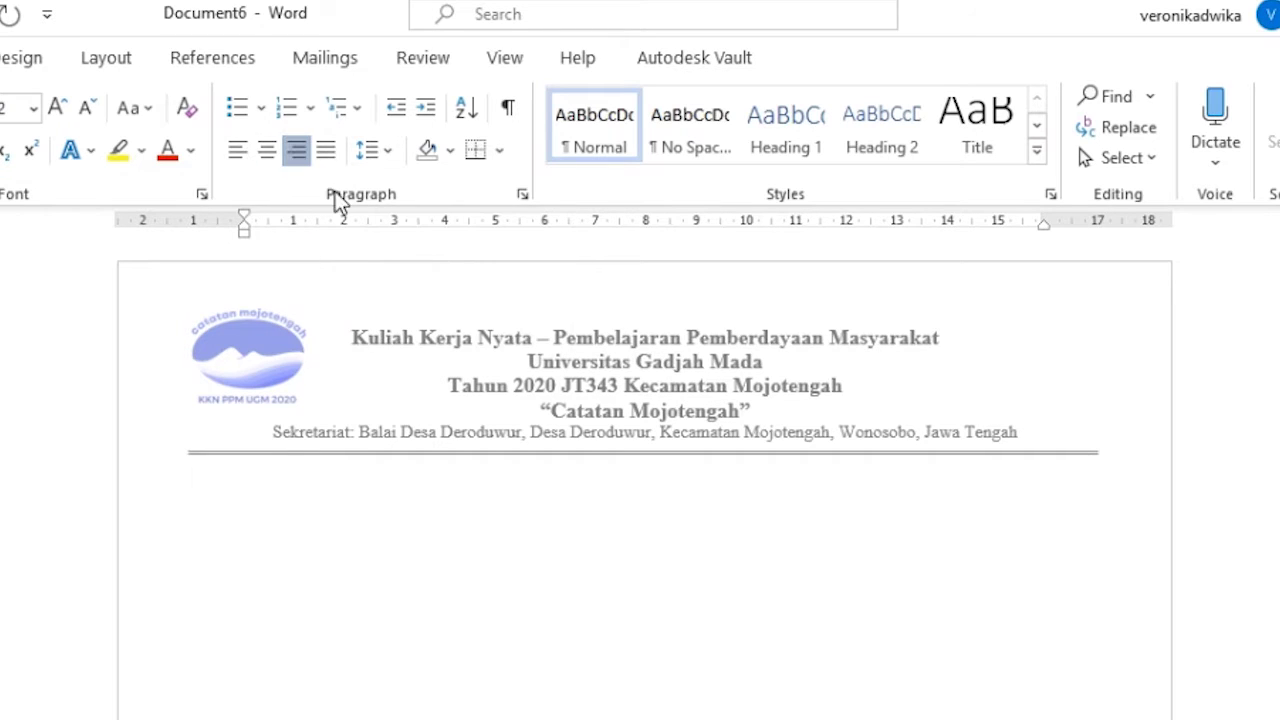
# - Type the right-aligned date line 'Yogyakarta, 20 Juli 2020', correcting the mistyped first letter
pyautogui.write('Yp')
pyautogui.press('BackSpace')
pyautogui.write('ogyakarta')
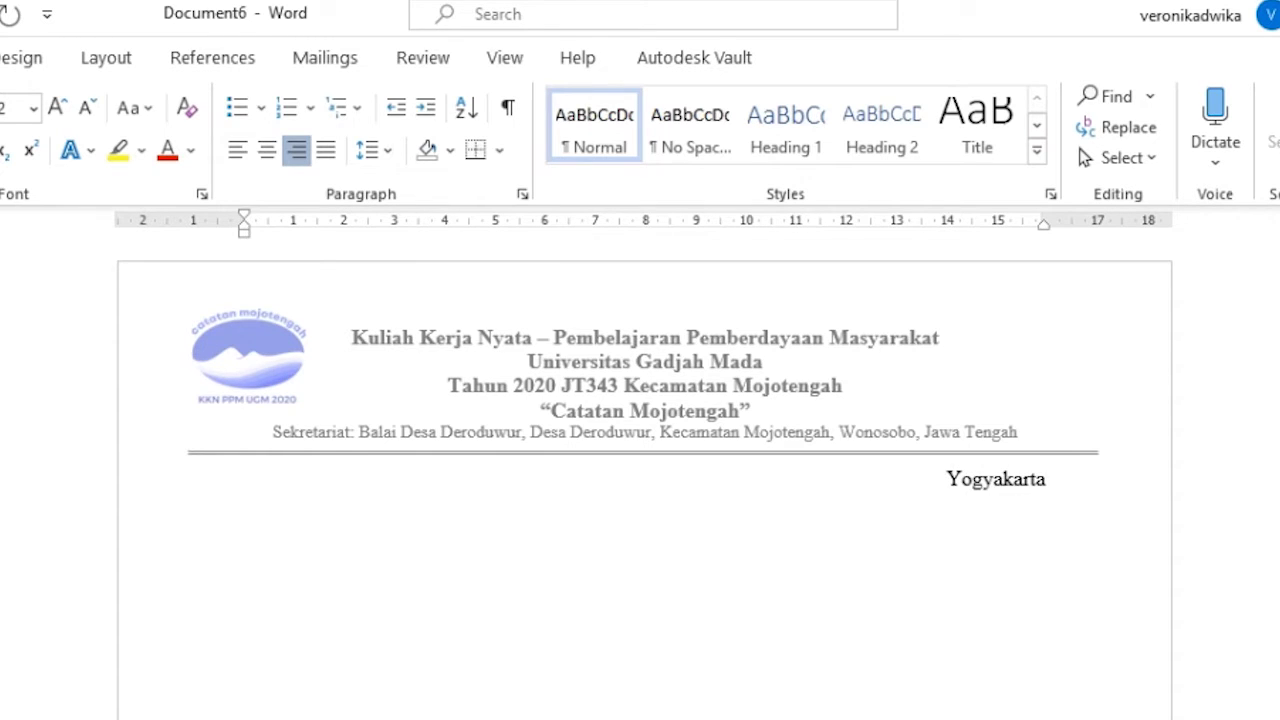
pyautogui.write(', 20 Jul')
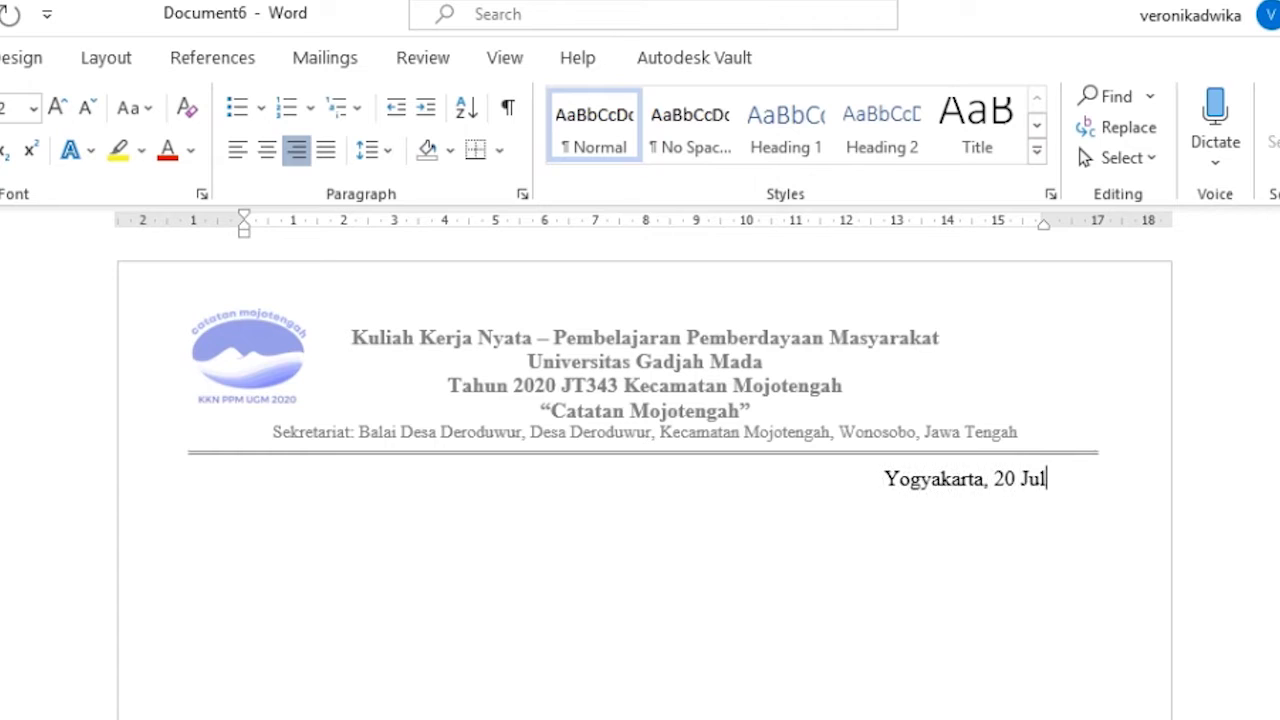
pyautogui.write('i ')
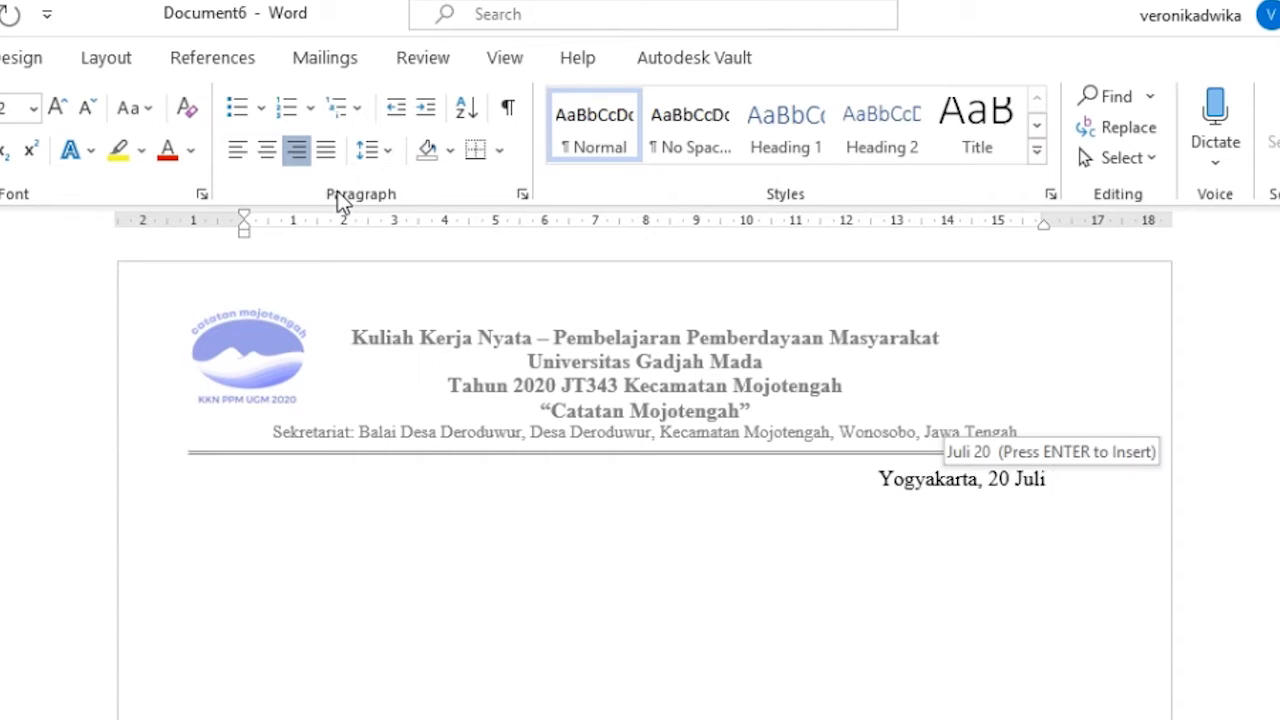
pyautogui.write('20')
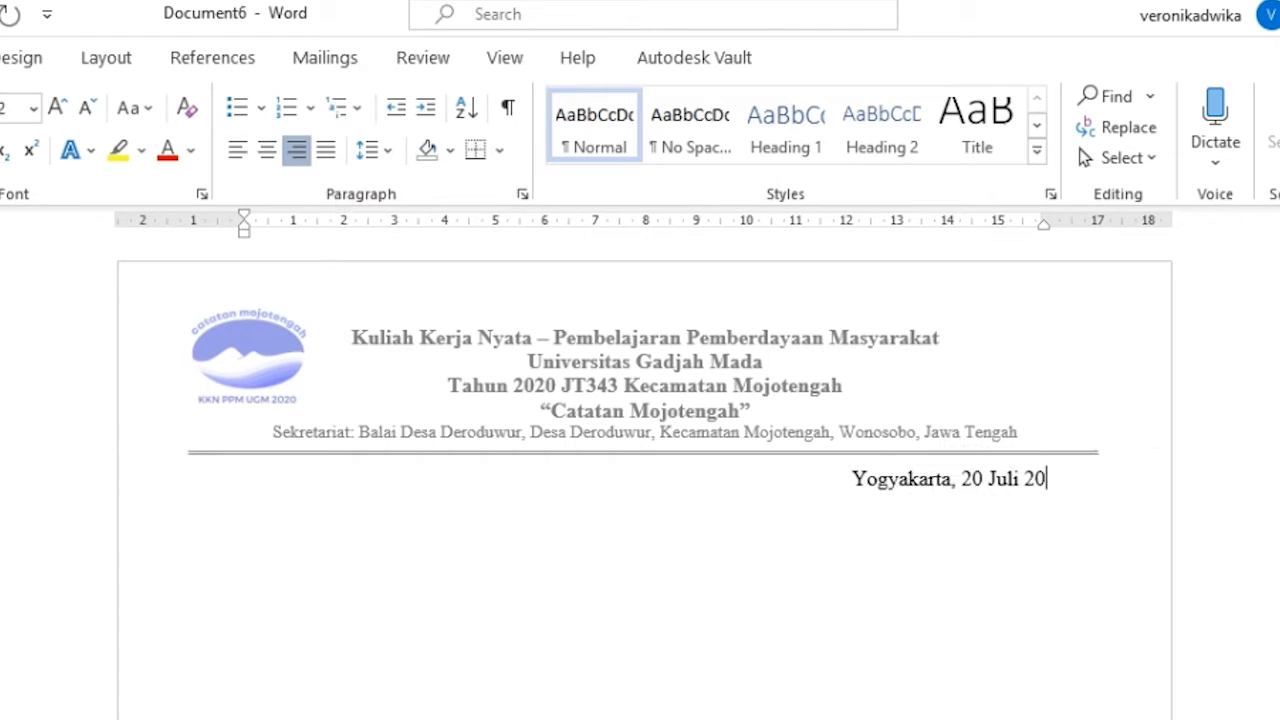
pyautogui.write('20')
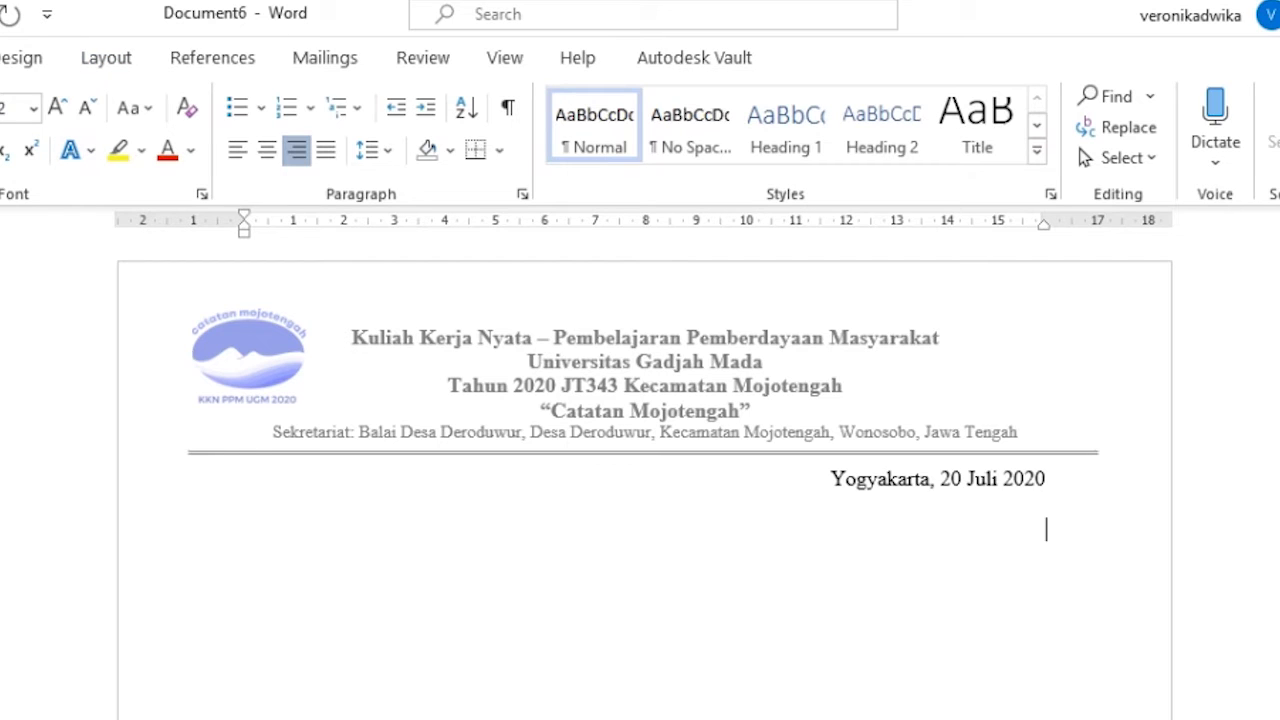
# - Type the left-aligned lines 'No : ***/***/***', 'Hal : Proposal Permohonan Bantuan Buku' and 'Lampiran : 1 Proposal'
pyautogui.click(237, 165)
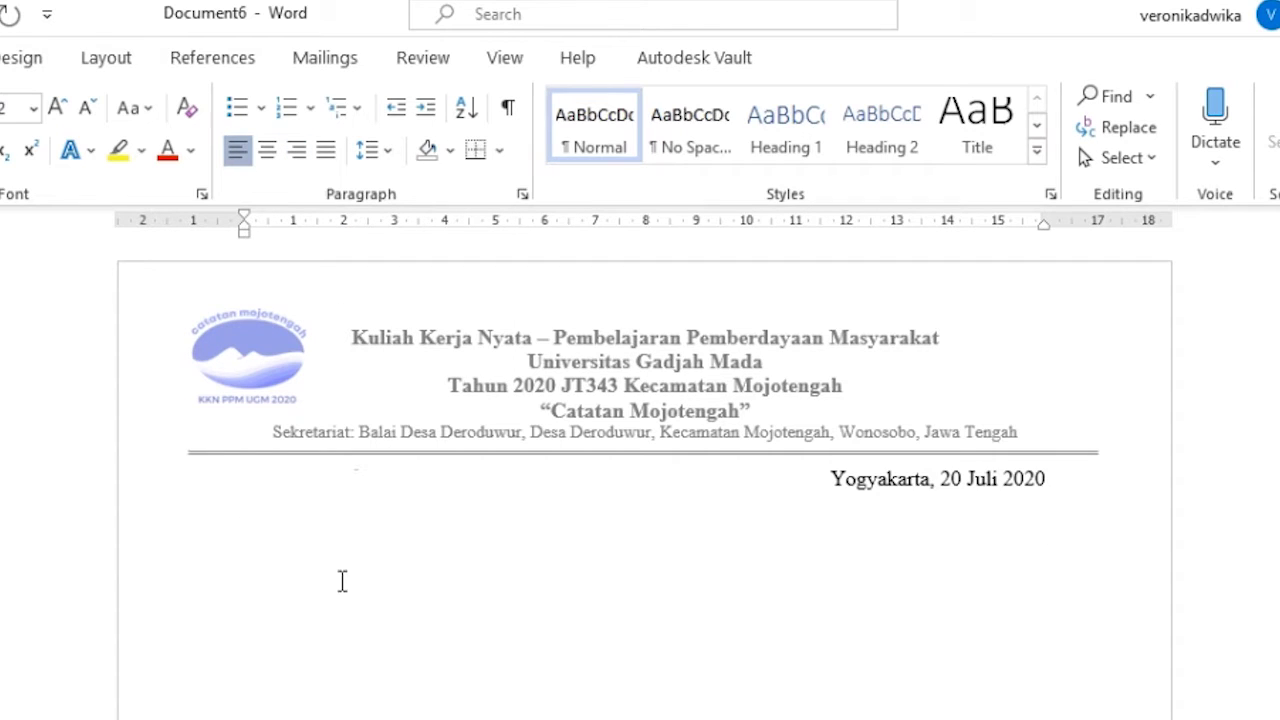
pyautogui.write('No')
pyautogui.write(': ***/***/***')
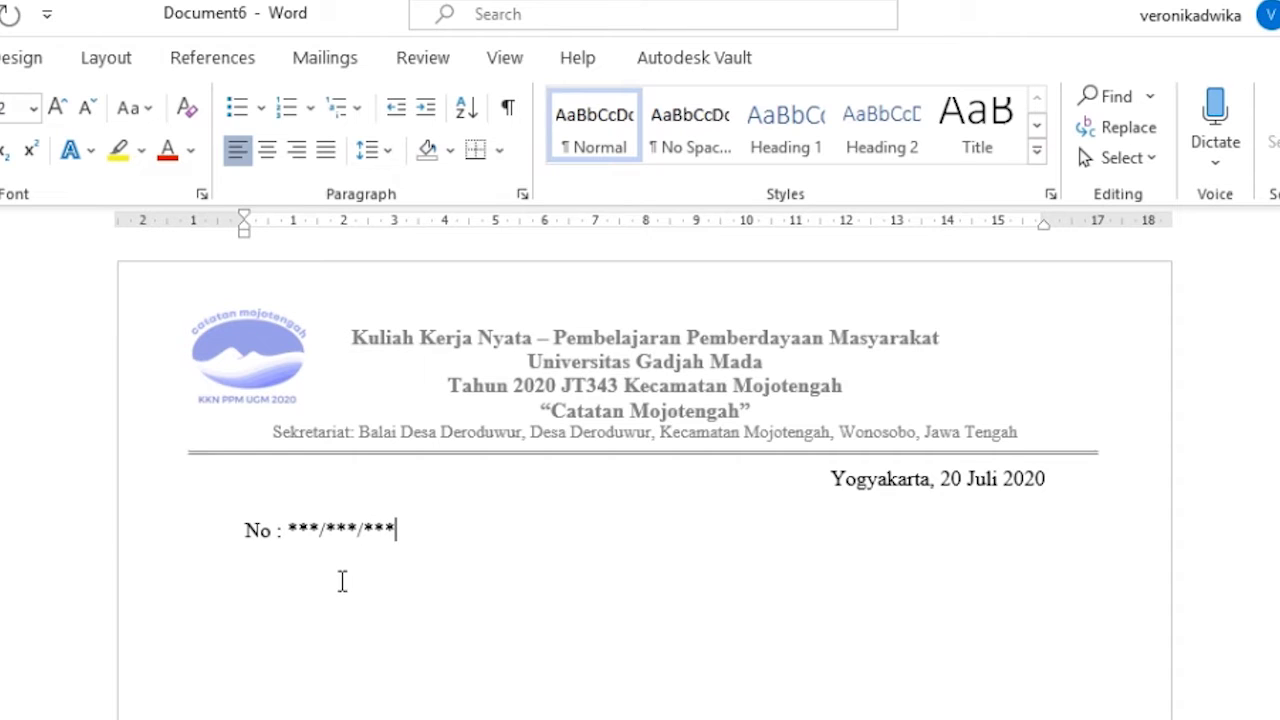
pyautogui.press('Return')
pyautogui.write('Hal : Proposal ')
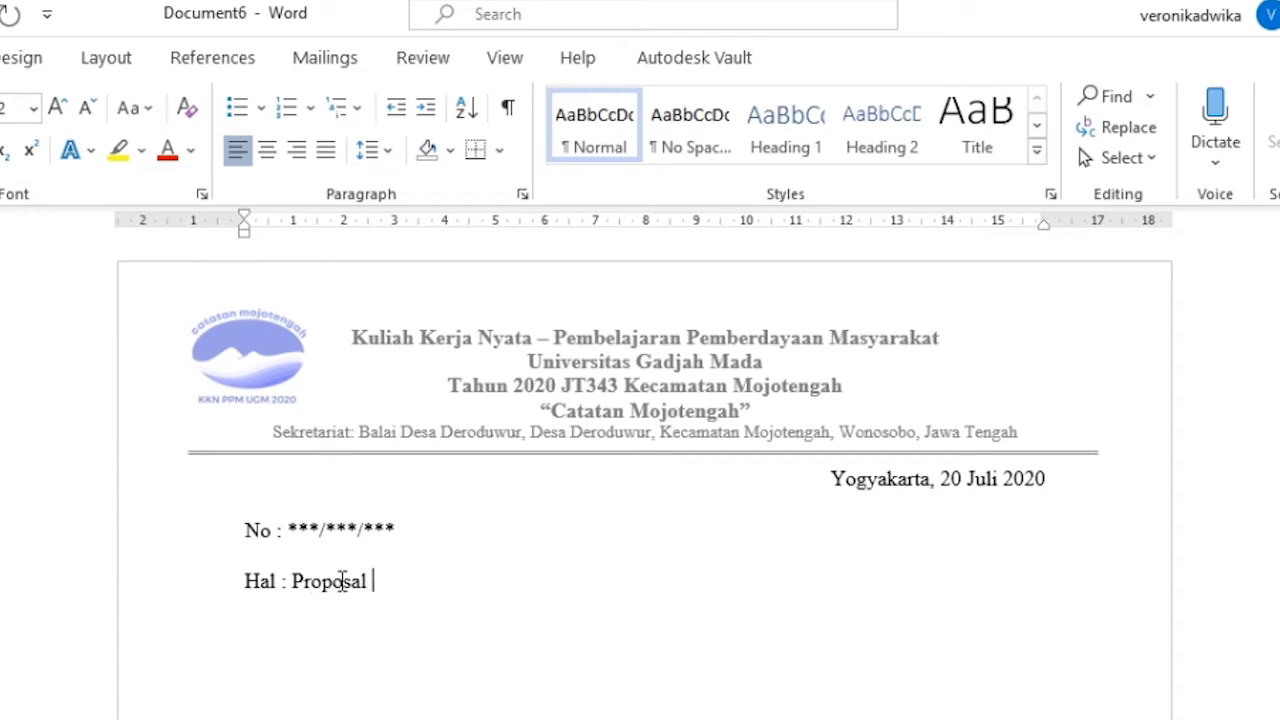
pyautogui.write('Permohonan ')
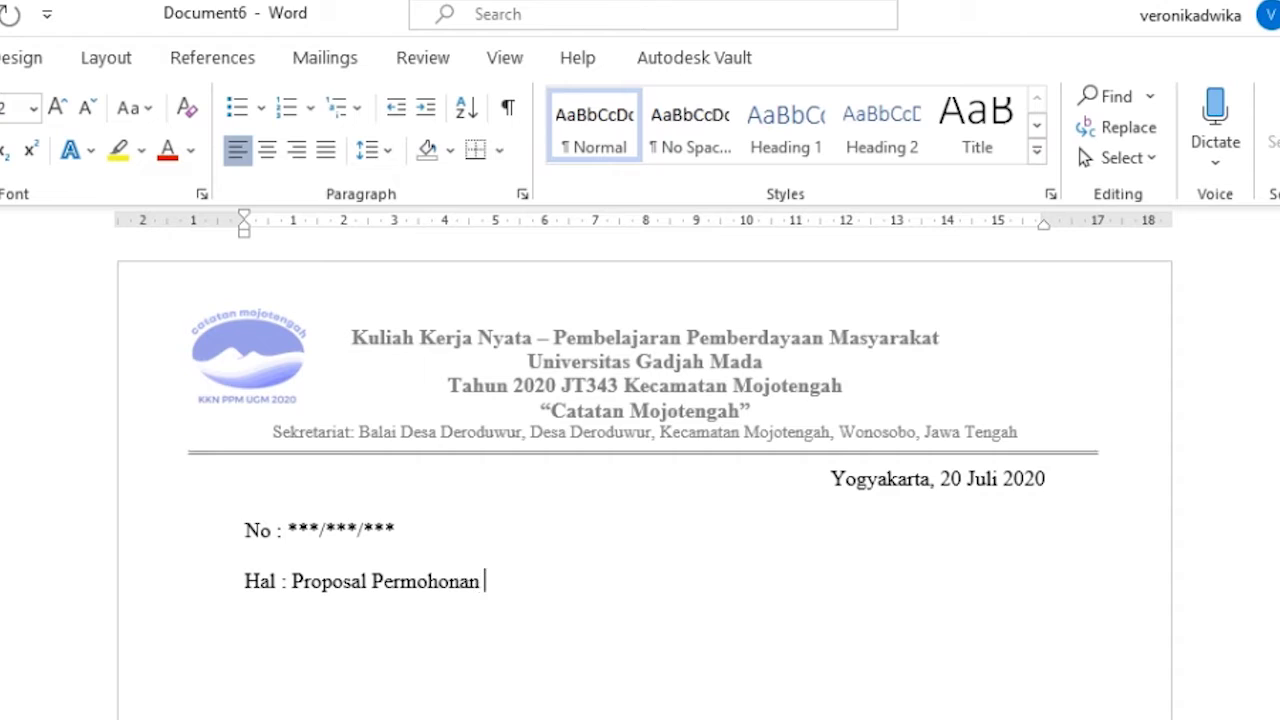
pyautogui.write('Bantuan Bu')
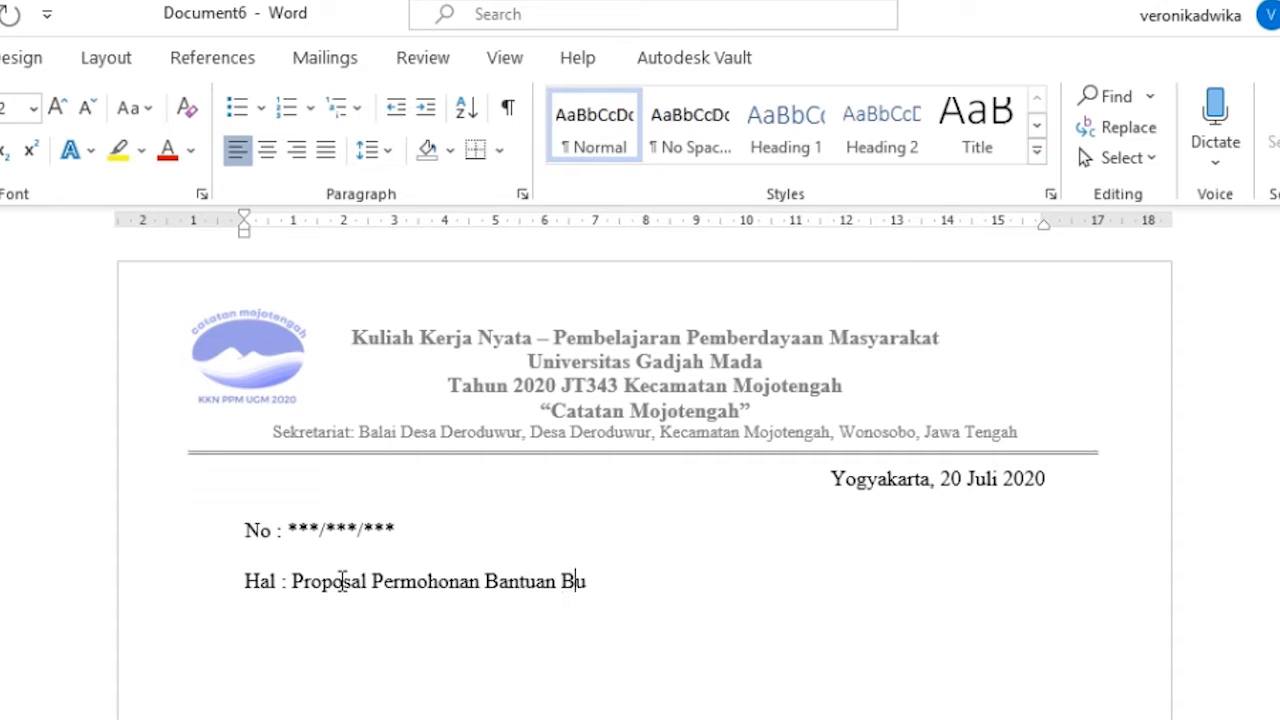
pyautogui.write('ku Lampiran :')
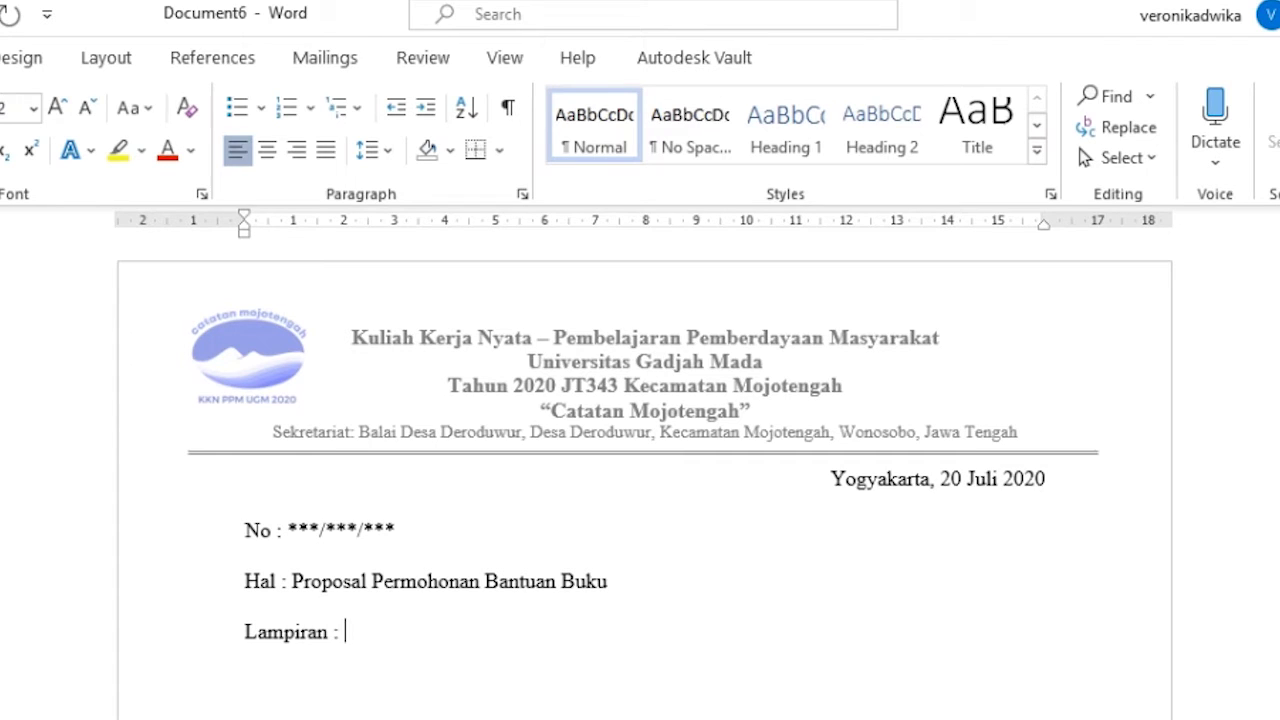
pyautogui.write(' 1 Proposal')
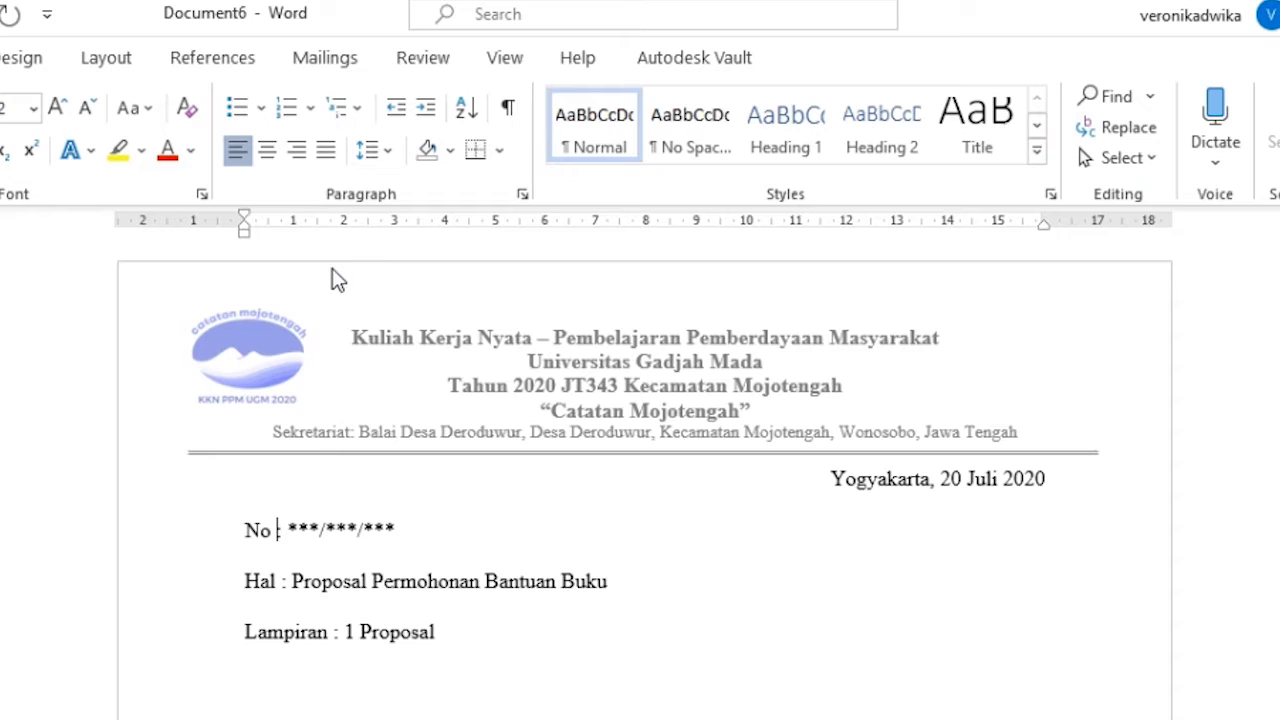
# - Set a left tab stop at 3.5 cm on the ruler
pyautogui.doubleClick(419, 226)
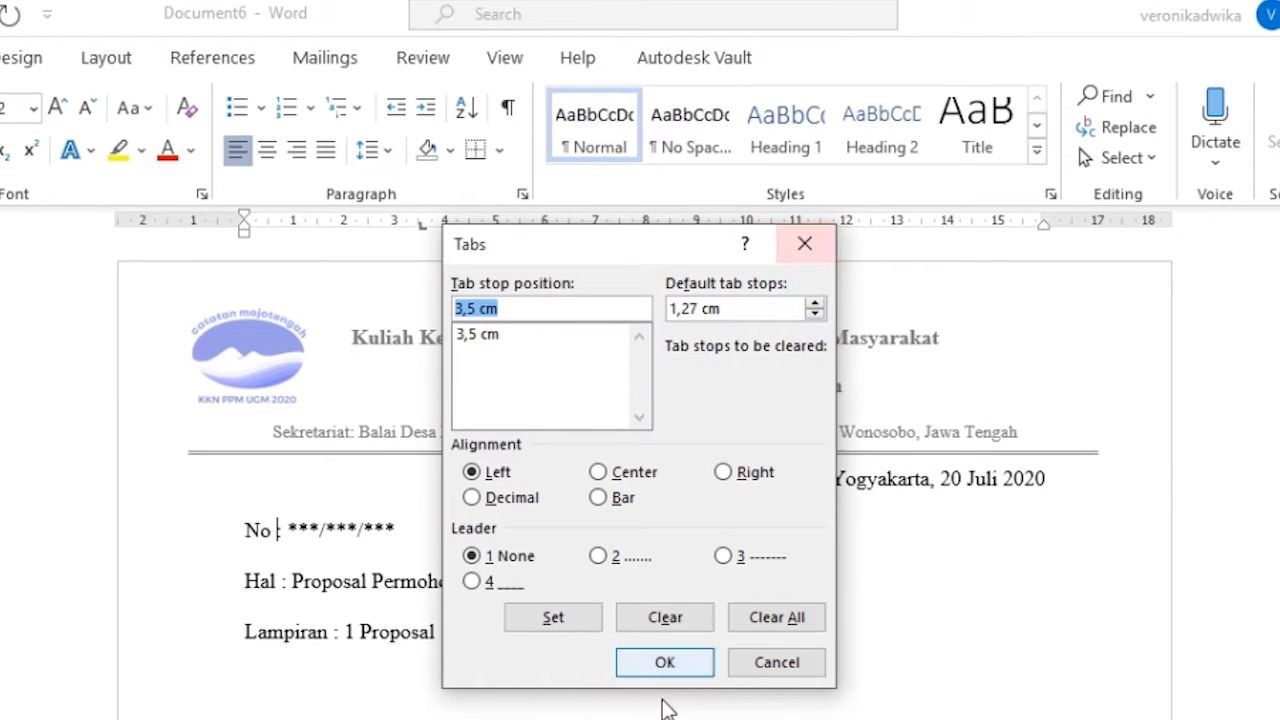
pyautogui.click(658, 678)
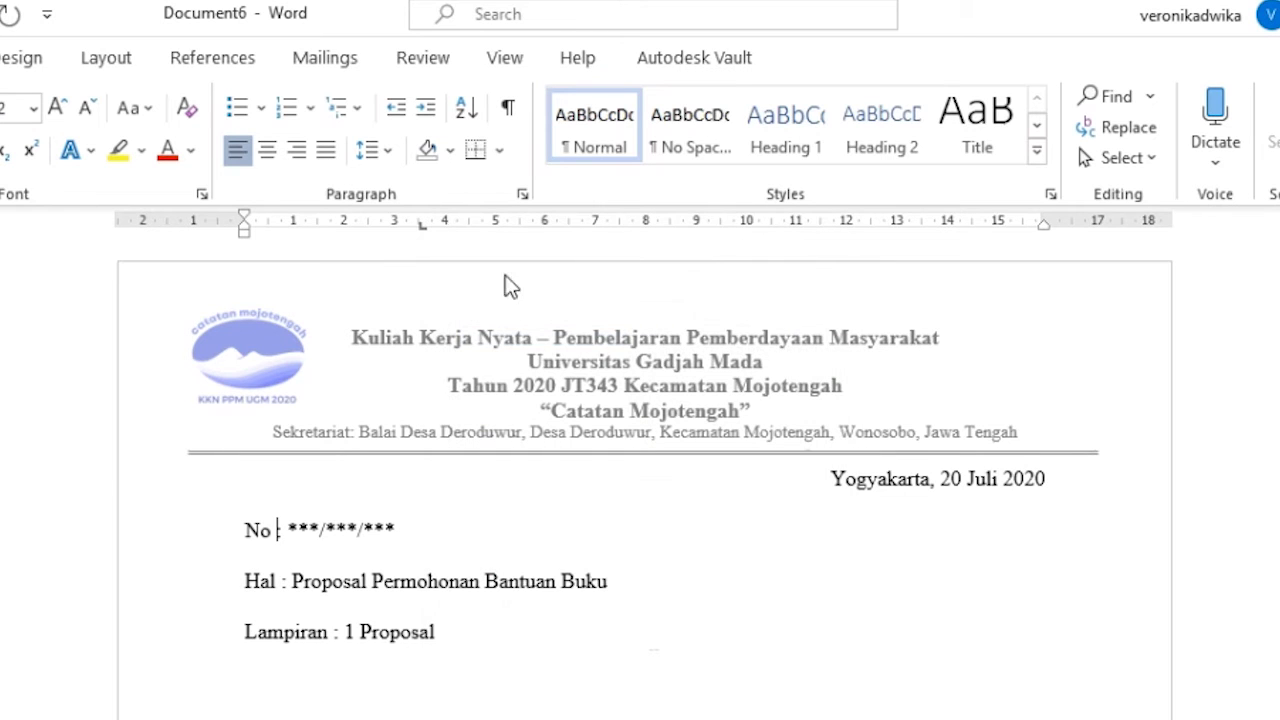
pyautogui.click(420, 222)
pyautogui.doubleClick(424, 232)
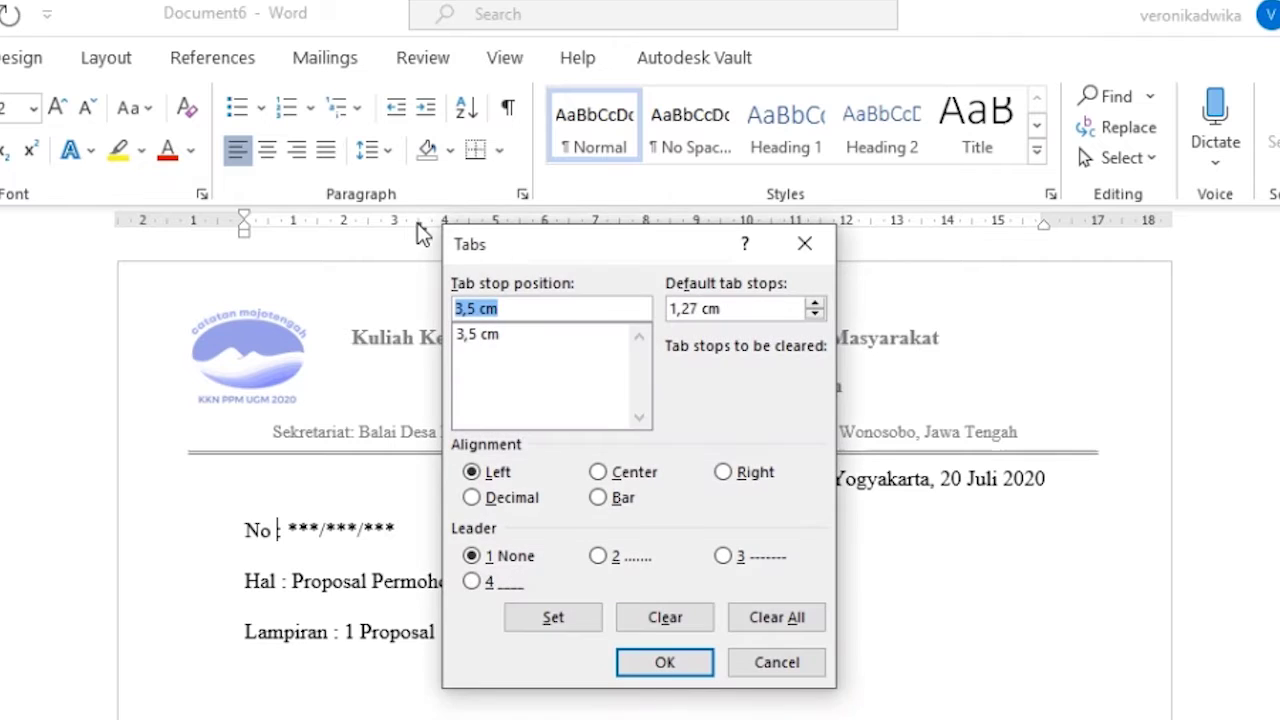
pyautogui.click(806, 244)
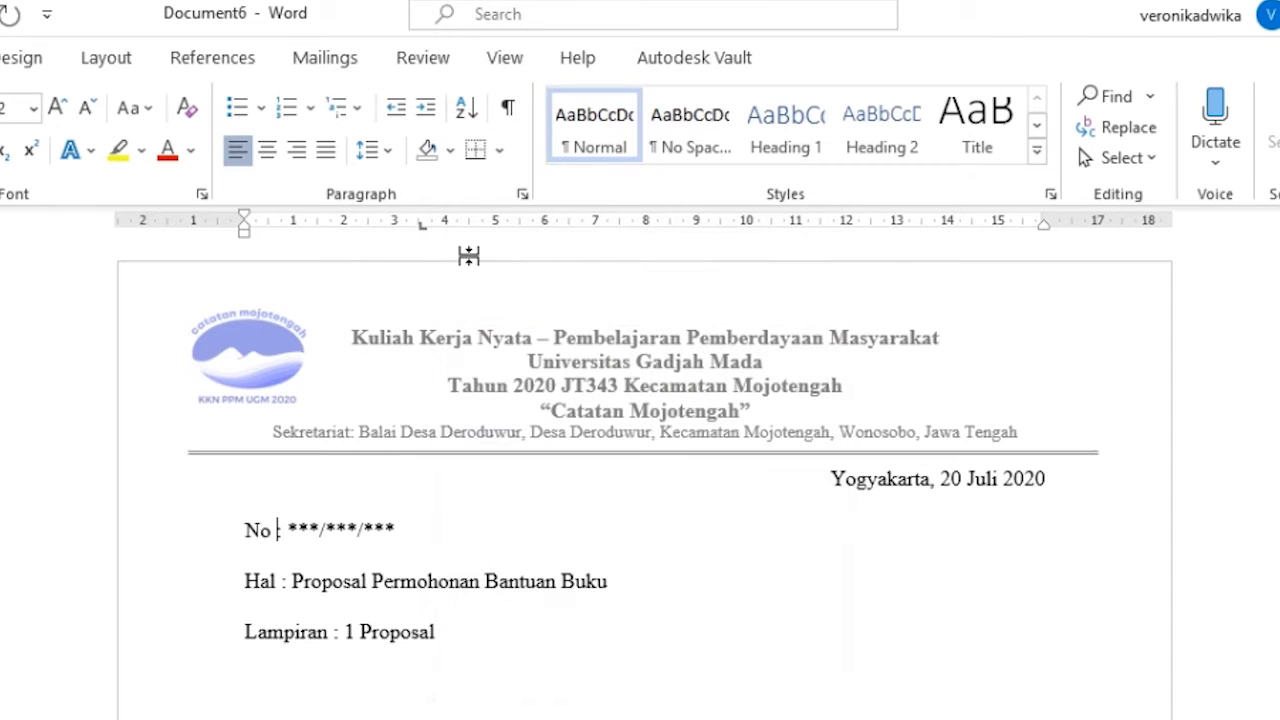
pyautogui.doubleClick(421, 228)
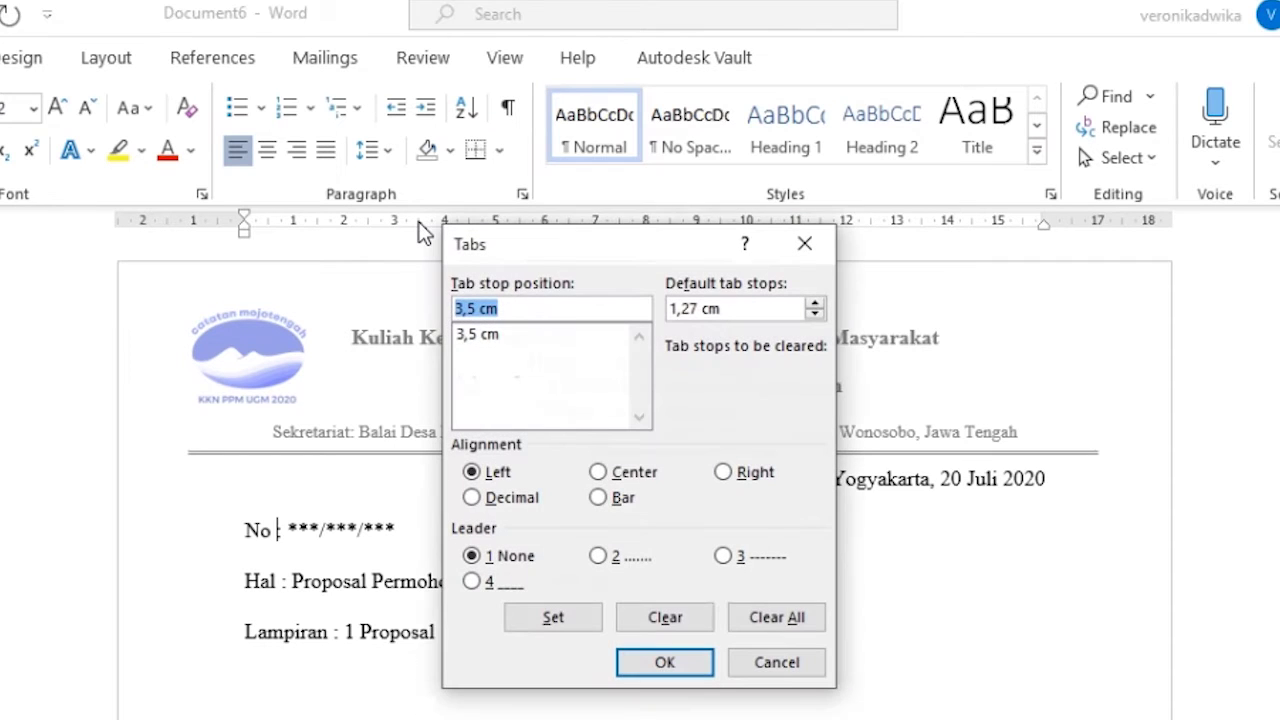
pyautogui.click(666, 664)
# - Align the colons on the No, Hal and Lampiran lines to the 3.5 cm tab stop
pyautogui.press('Tab')
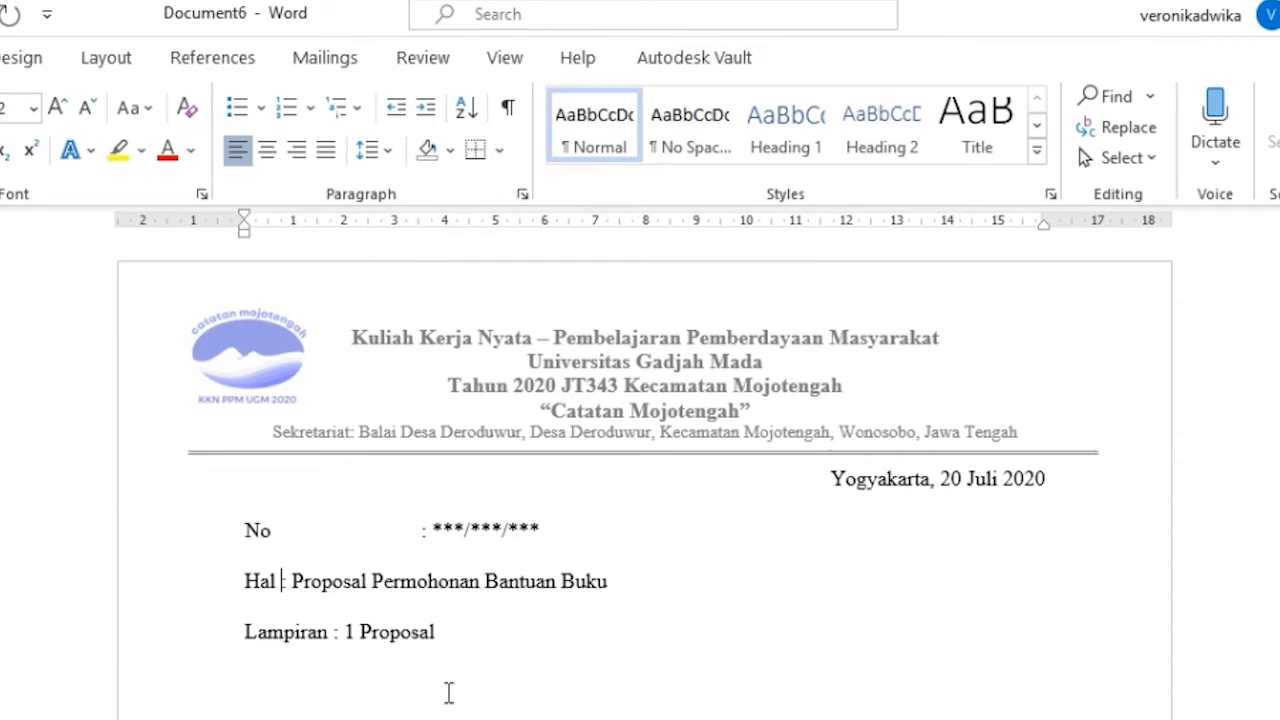
pyautogui.click(420, 222)
pyautogui.press('Tab')
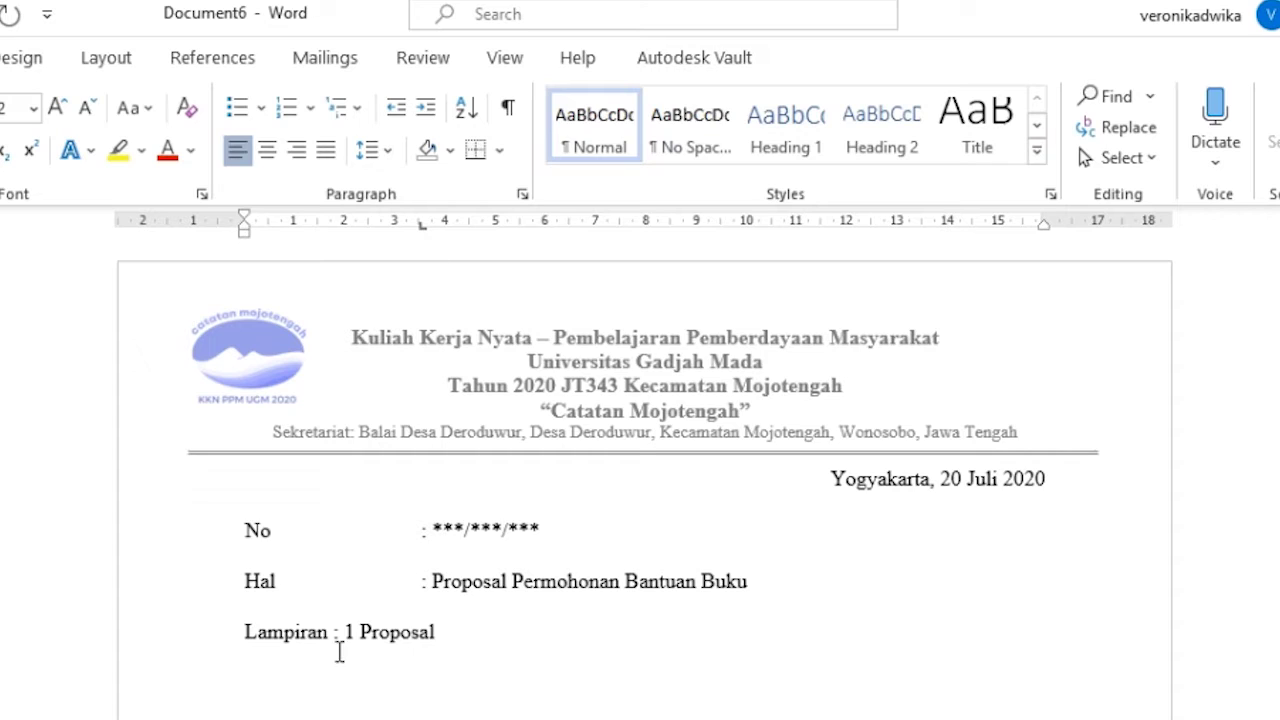
pyautogui.click(336, 632)
pyautogui.click(420, 223)
pyautogui.press('Tab')
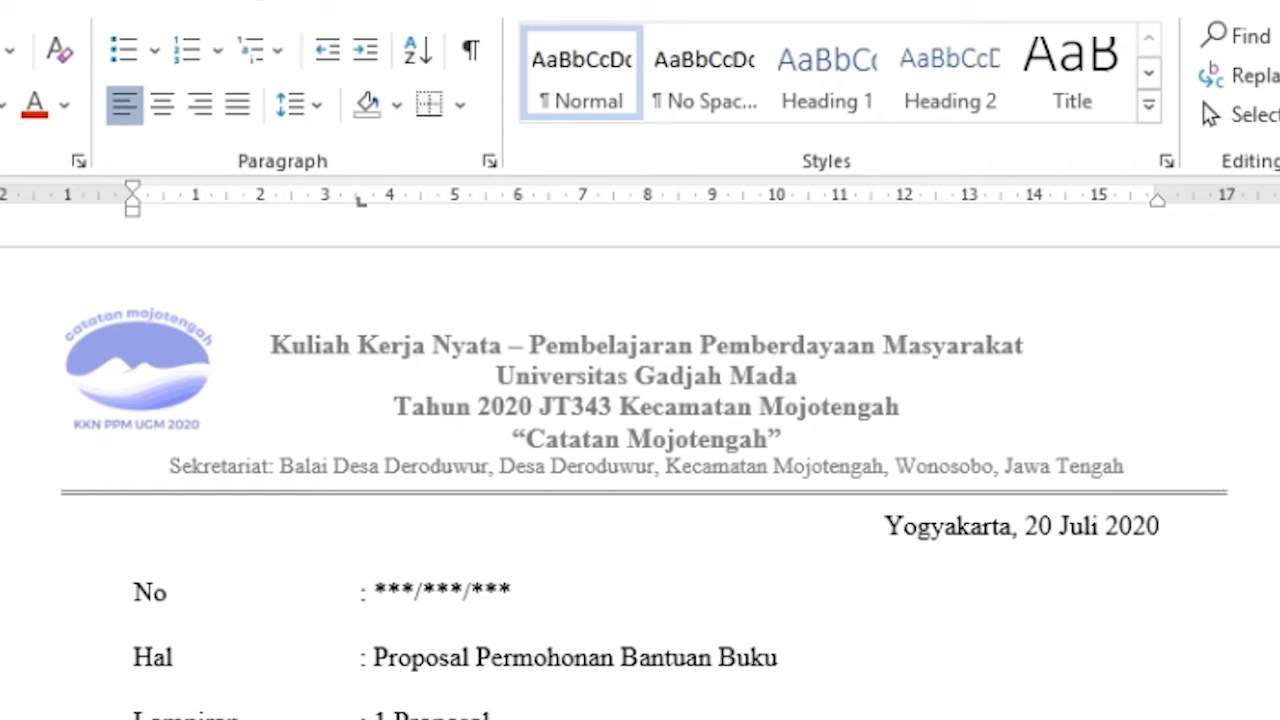
# - Finish the addressee line 'Yth. Kepala Dinas Perpustakaan dan Arsip Daerah Daerah Istimewa Yogyakarta' and start a new line
pyautogui.write('nas ')
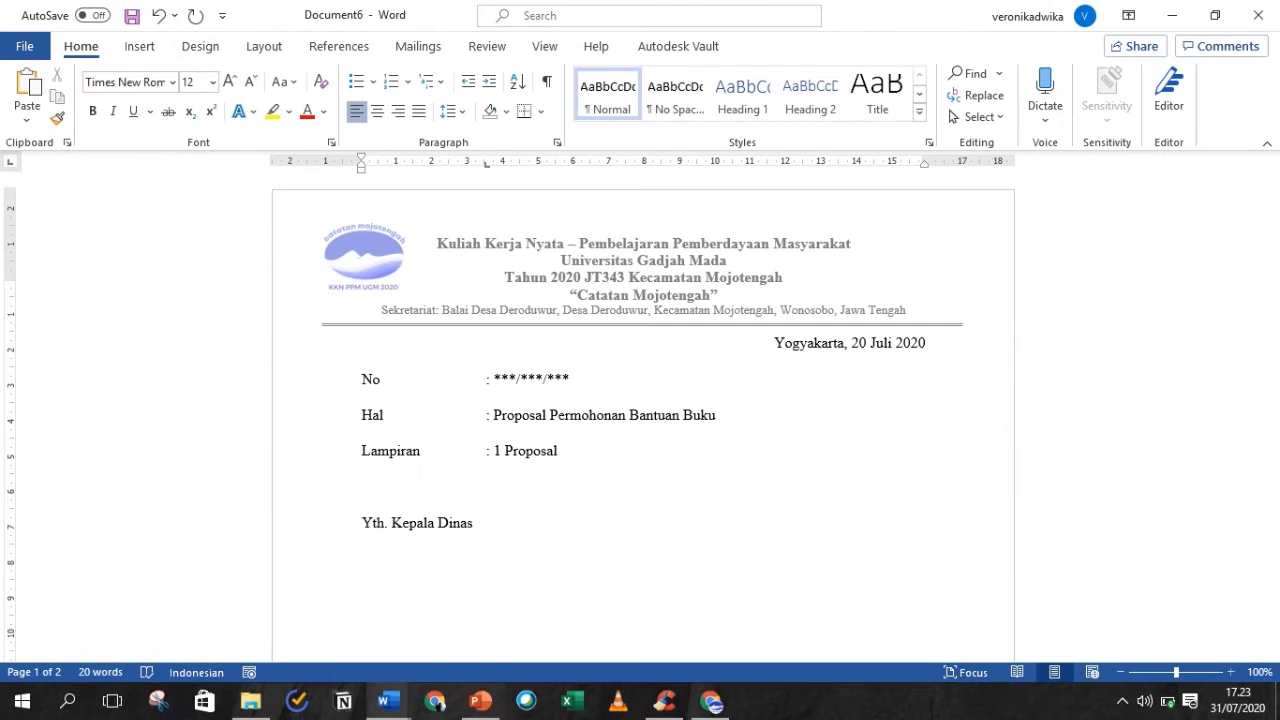
pyautogui.write('Perpustakaan dan Arsip Daerah')
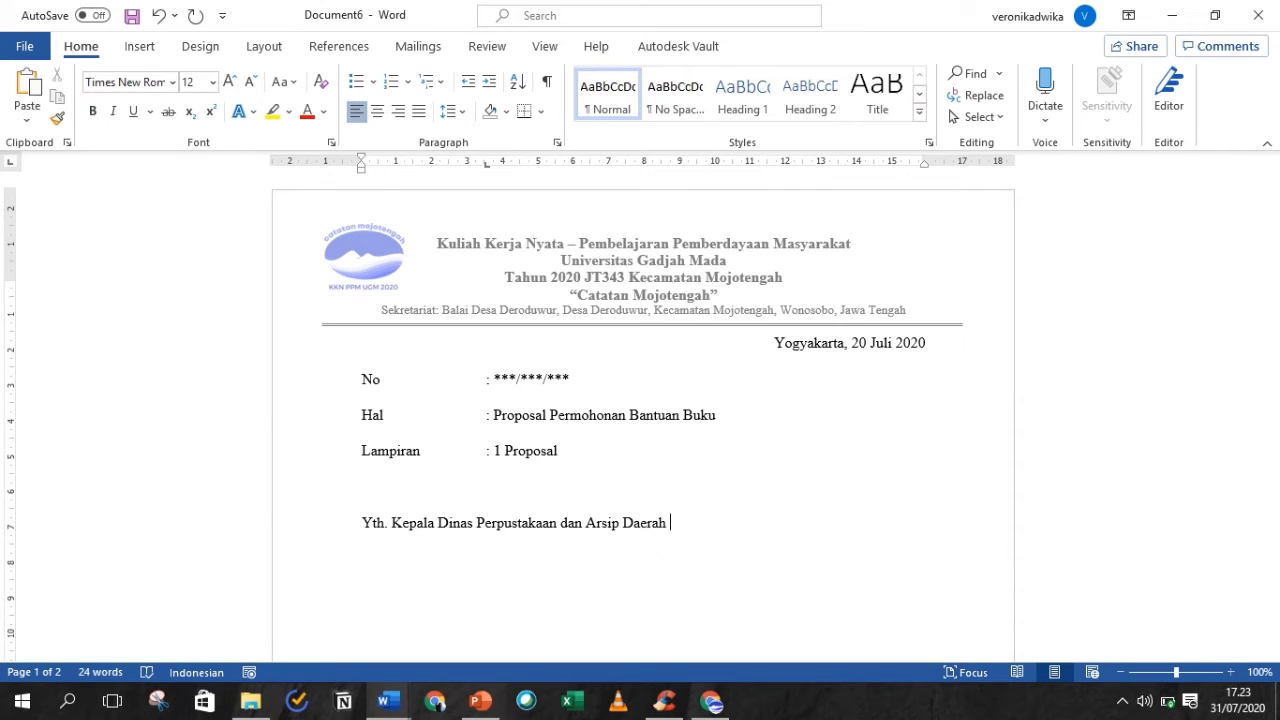
pyautogui.write('Is')
pyautogui.press('BackSpace')
pyautogui.write('Daerah Istimewa Yogyakarta')
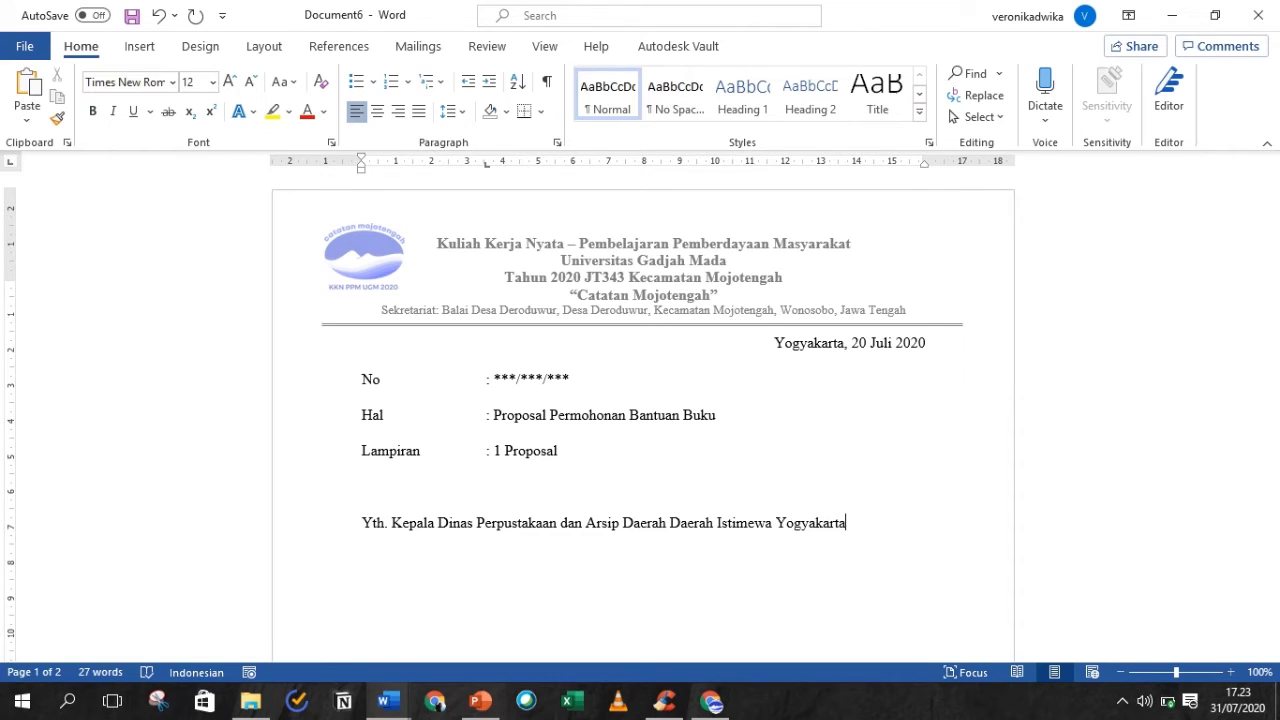
pyautogui.press('Return')
# - Set a 2 cm tab stop, type 'Di tempat' at it, then the greeting 'Dengan hormat,'
pyautogui.doubleClick(432, 163)
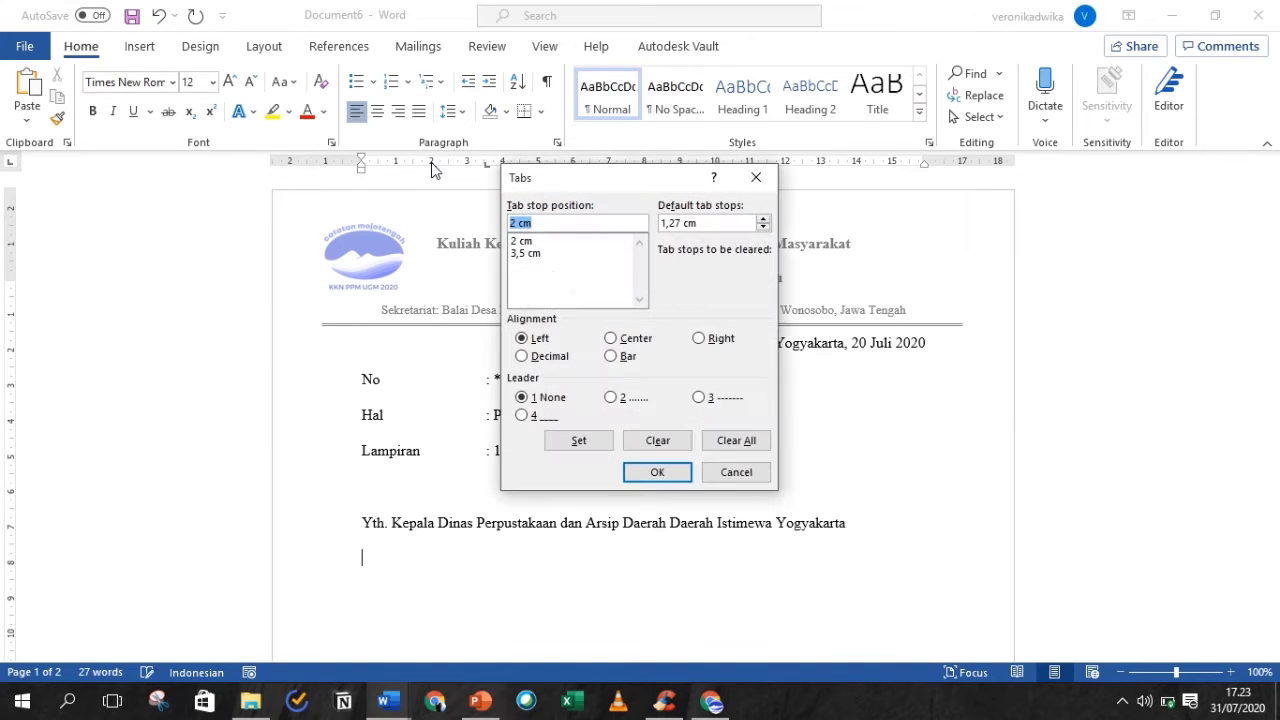
pyautogui.click(660, 472)
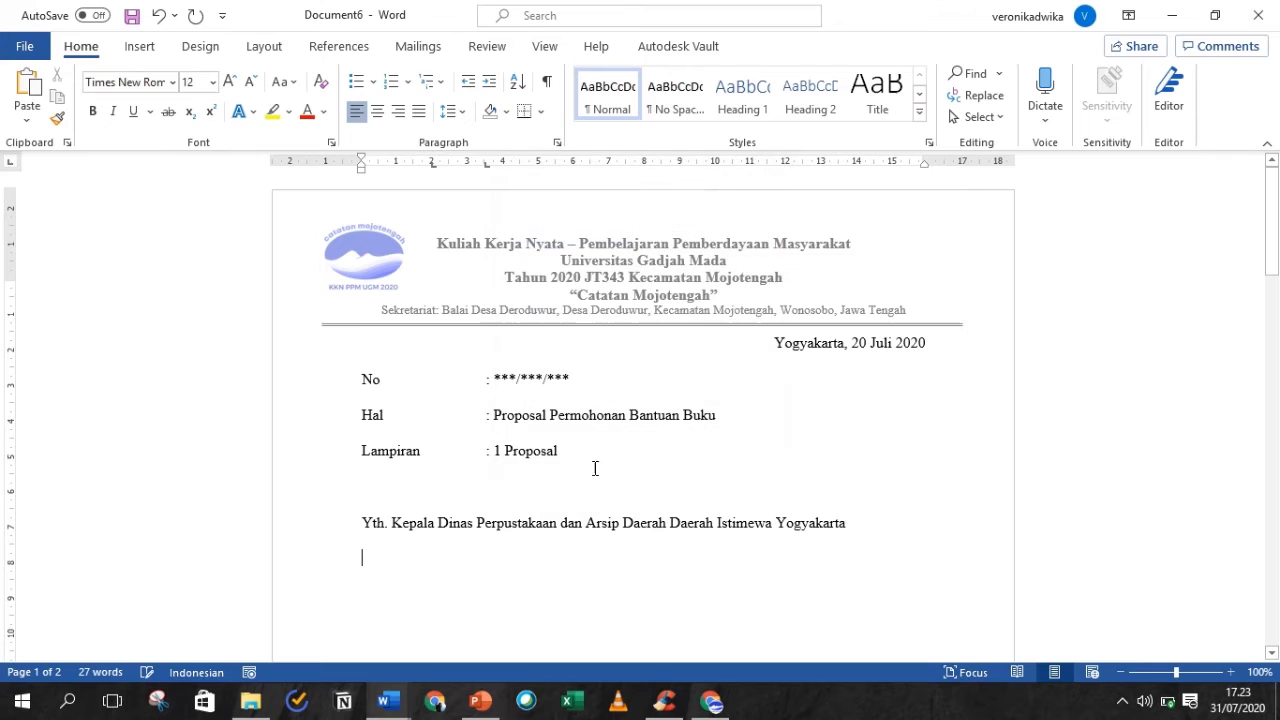
pyautogui.press('Tab')
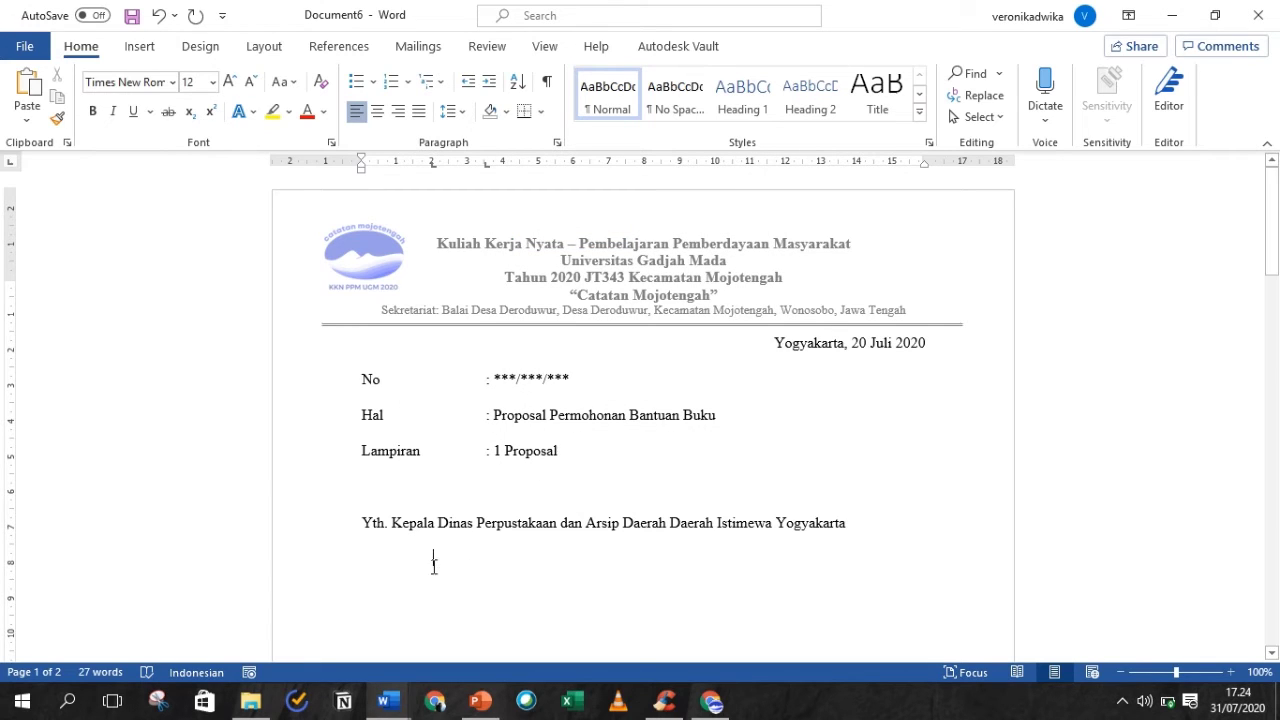
pyautogui.write('Di tempat')
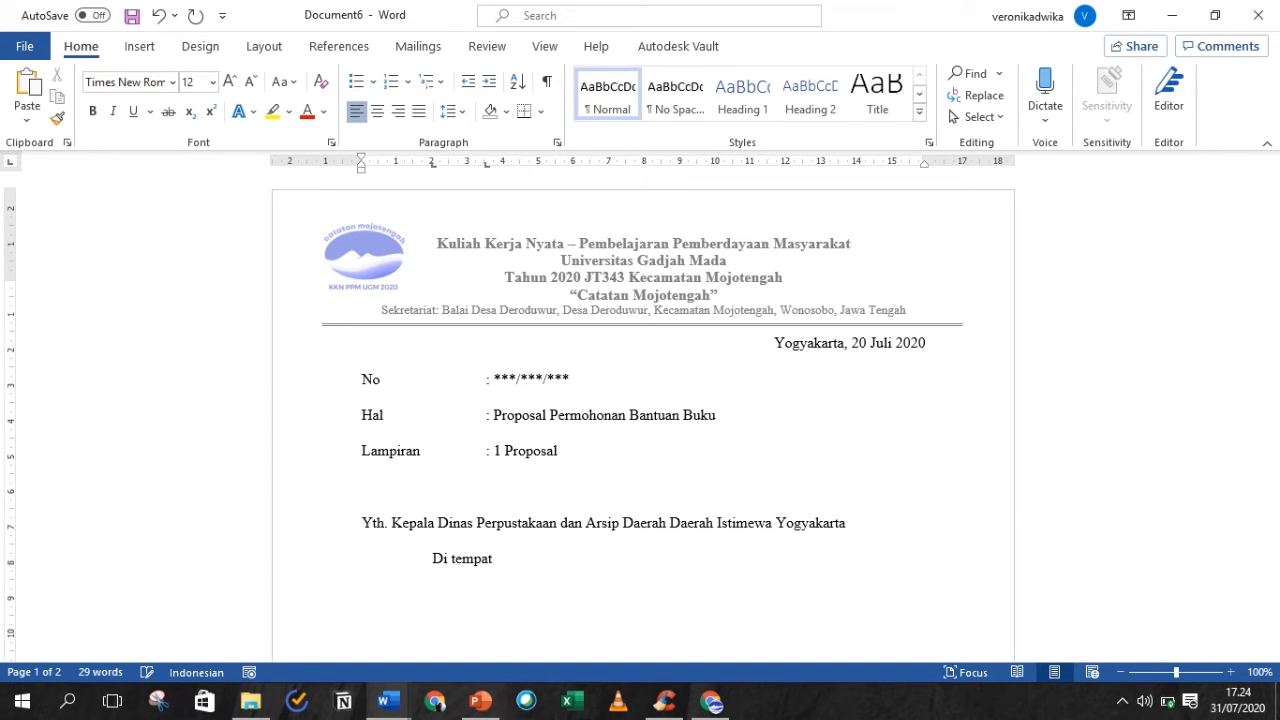
pyautogui.write('Dengan hormat,')
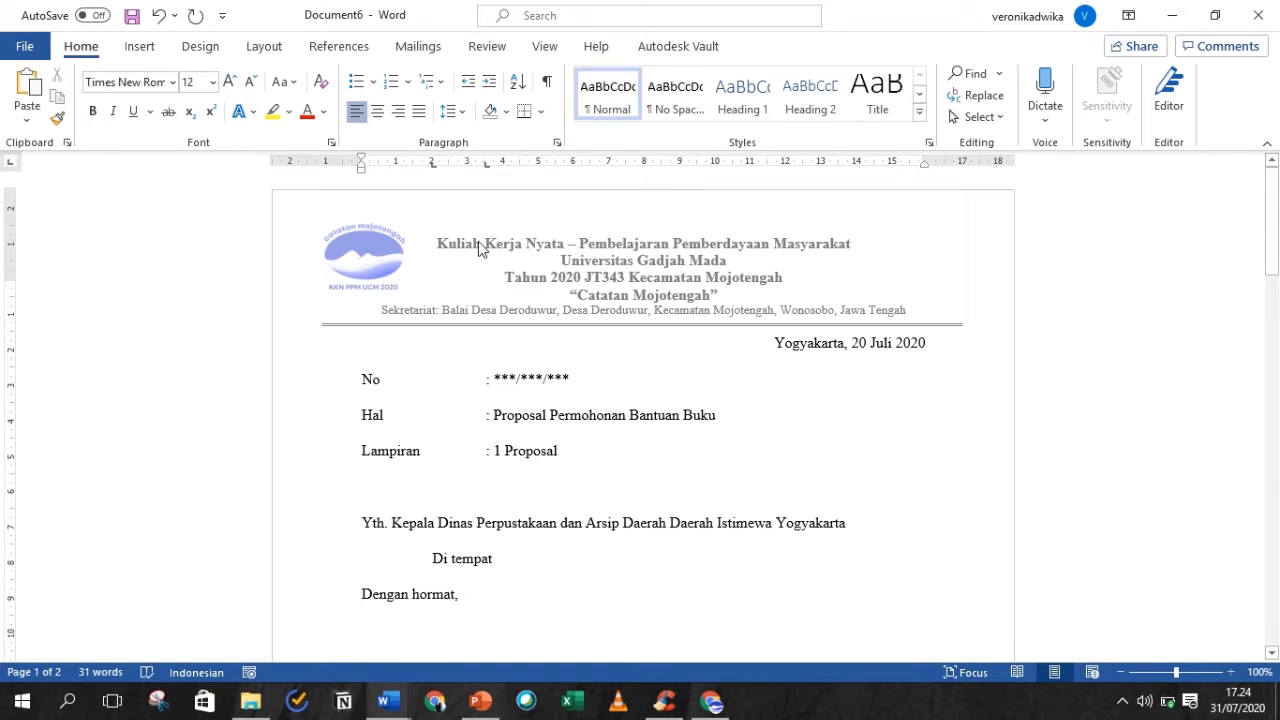
# - Apply 1,0 line spacing from the date line to 'Dengan hormat,' and add a new paragraph
pyautogui.moveTo(776, 345); pyautogui.dragTo(907, 594)
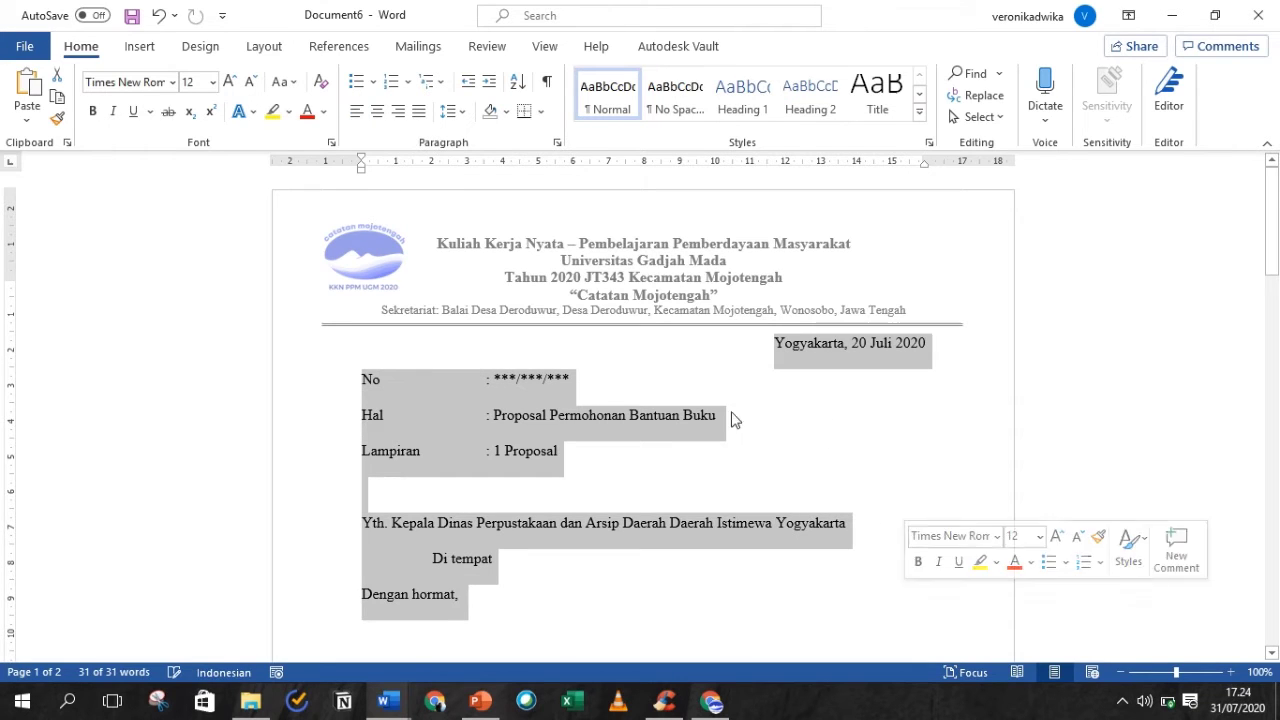
pyautogui.click(469, 114)
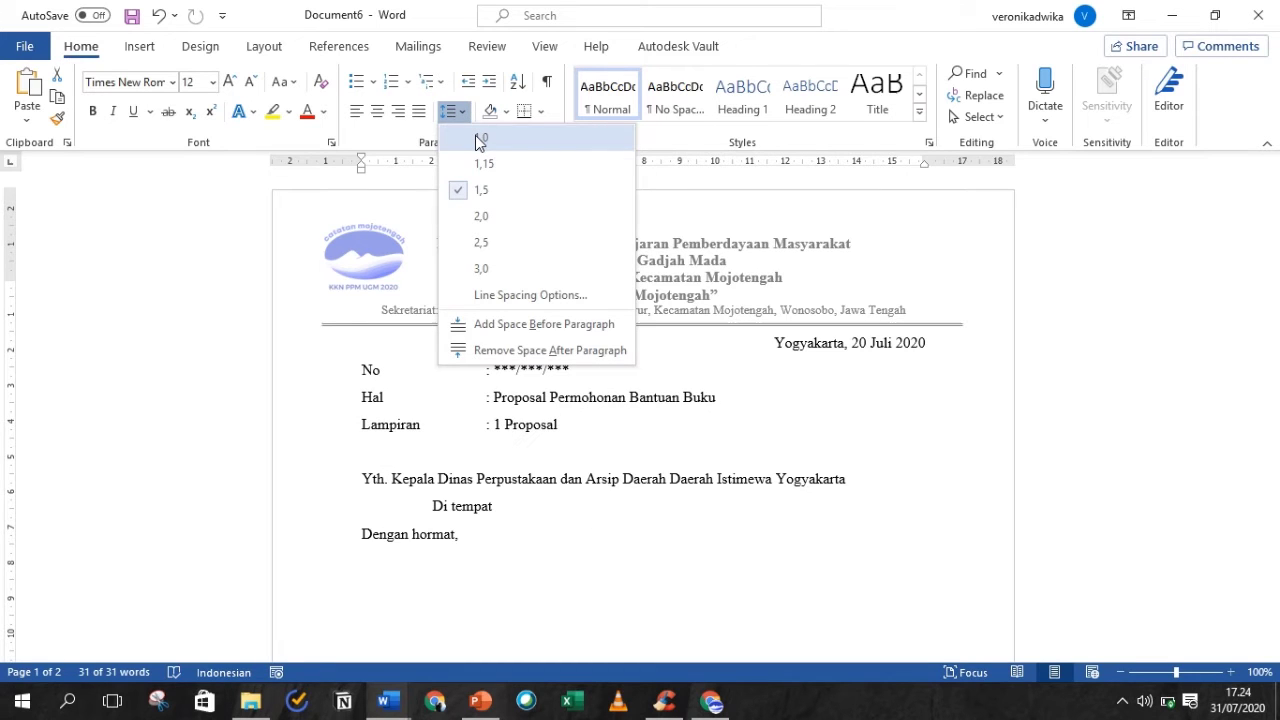
pyautogui.click(481, 143)
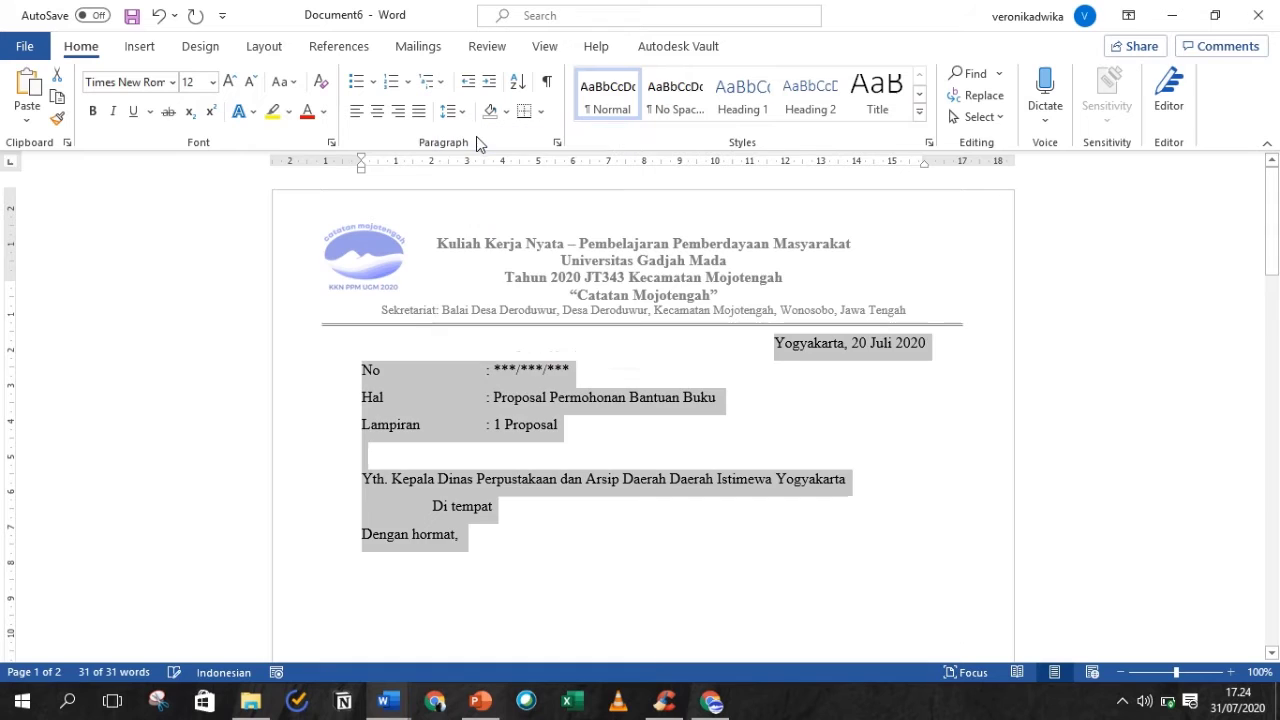
pyautogui.click(488, 542)
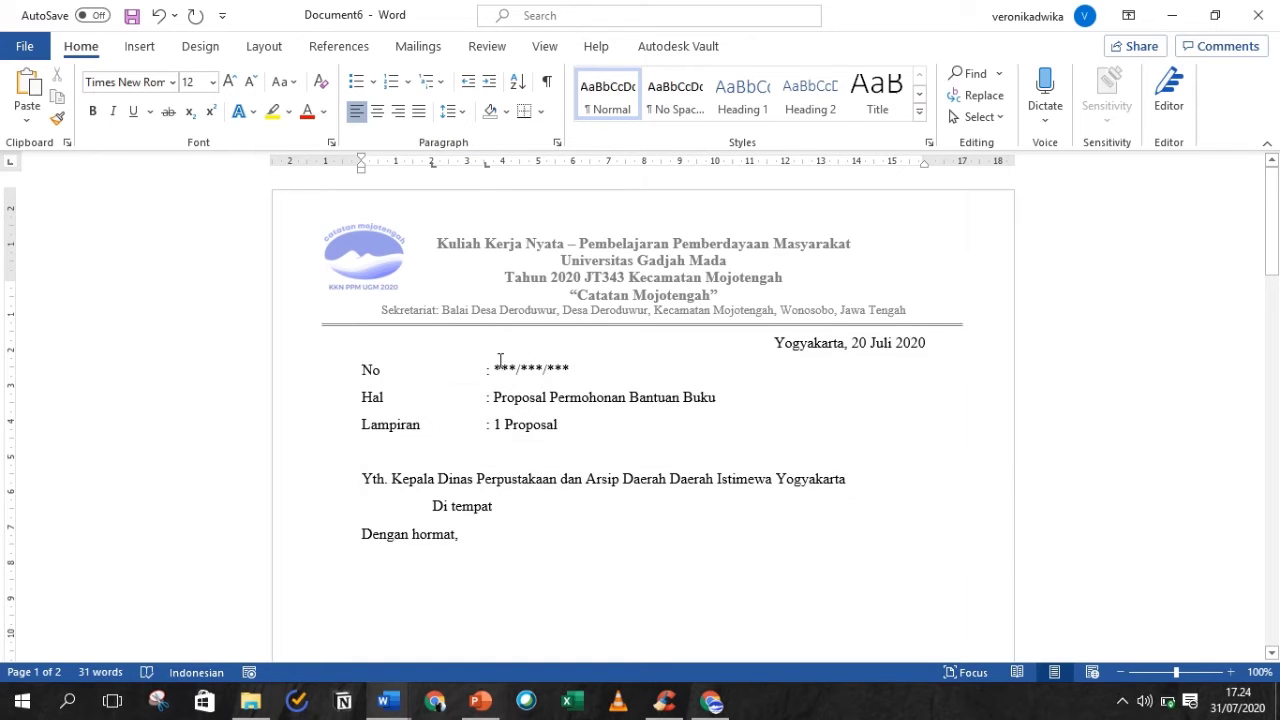
pyautogui.click(452, 111)
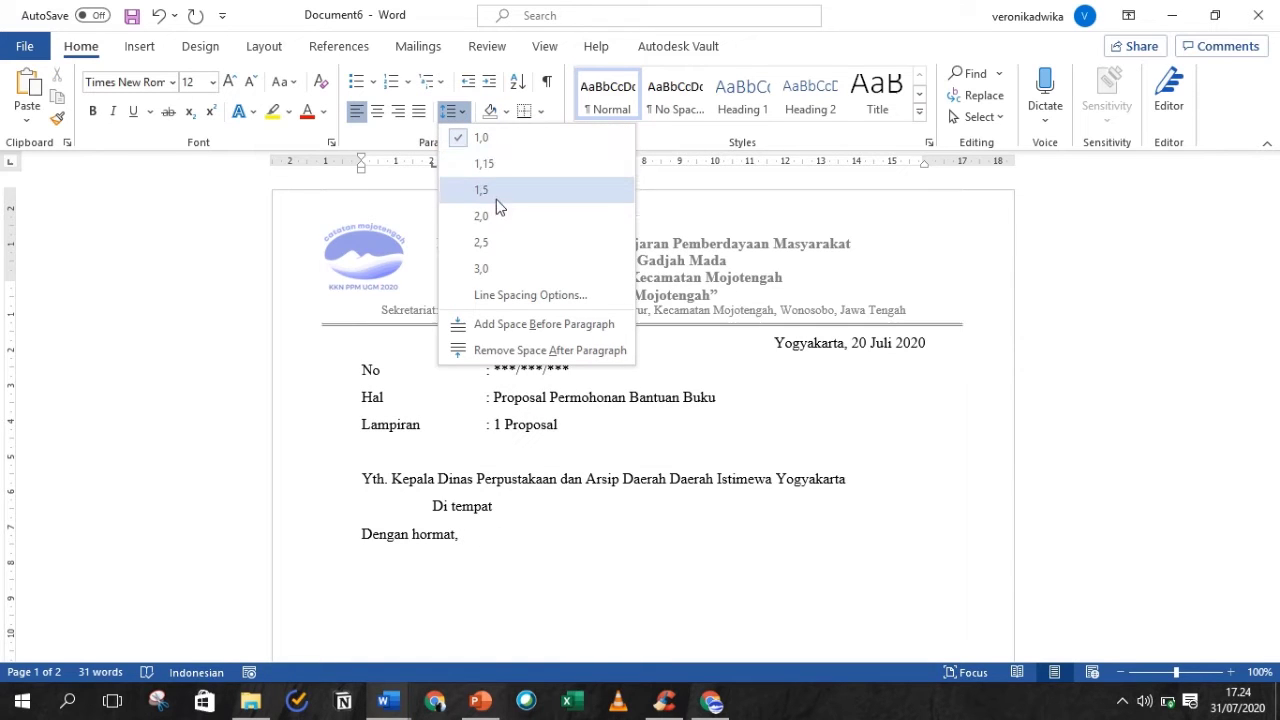
pyautogui.click(493, 545)
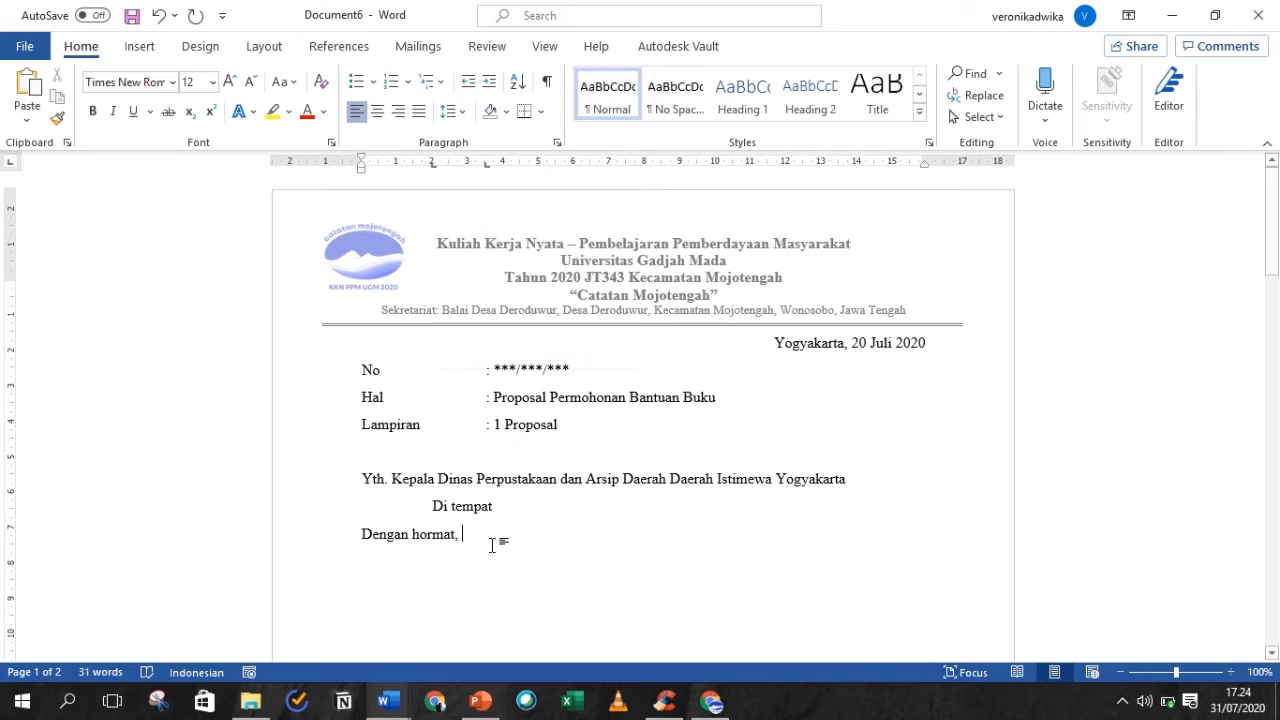
pyautogui.press('Return')
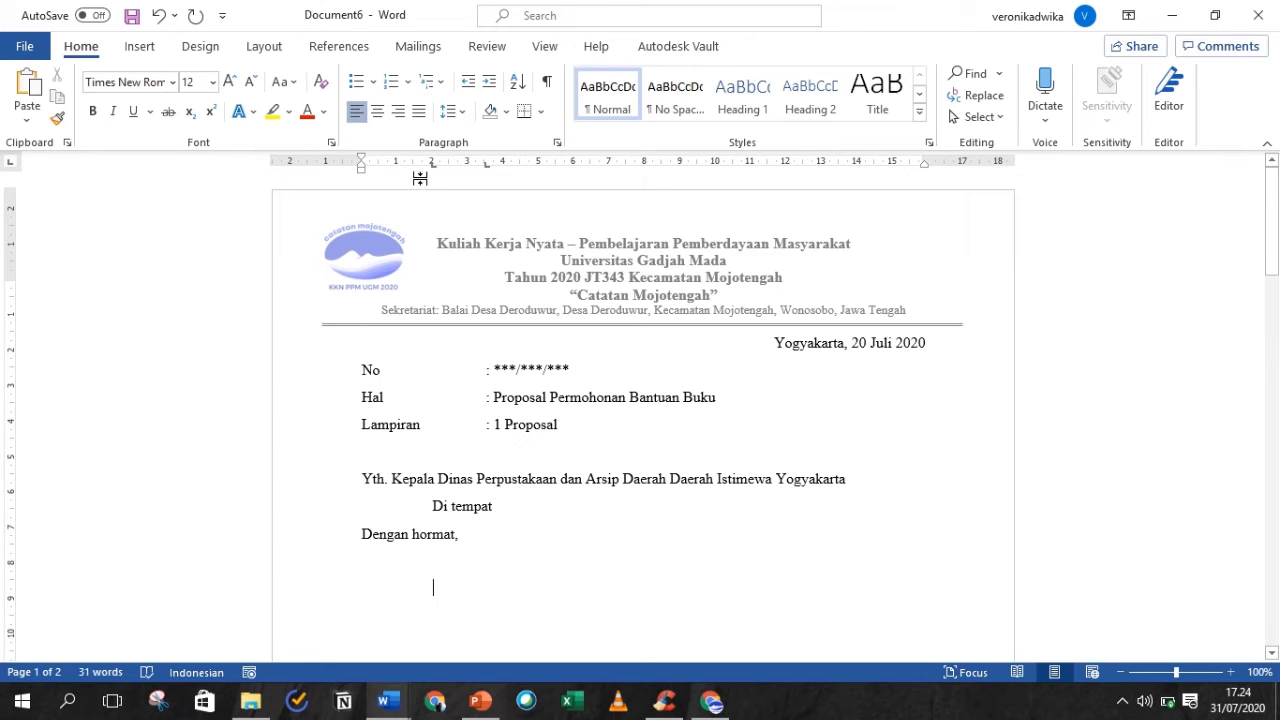
# - Type the KKM-PPM UGM 'Stimulasi Literasi Anak' paragraph, ending 'Deroduwur, Mojotengah, Wonosobo, Jawa Tengah.'
pyautogui.write('Sehubungan den')
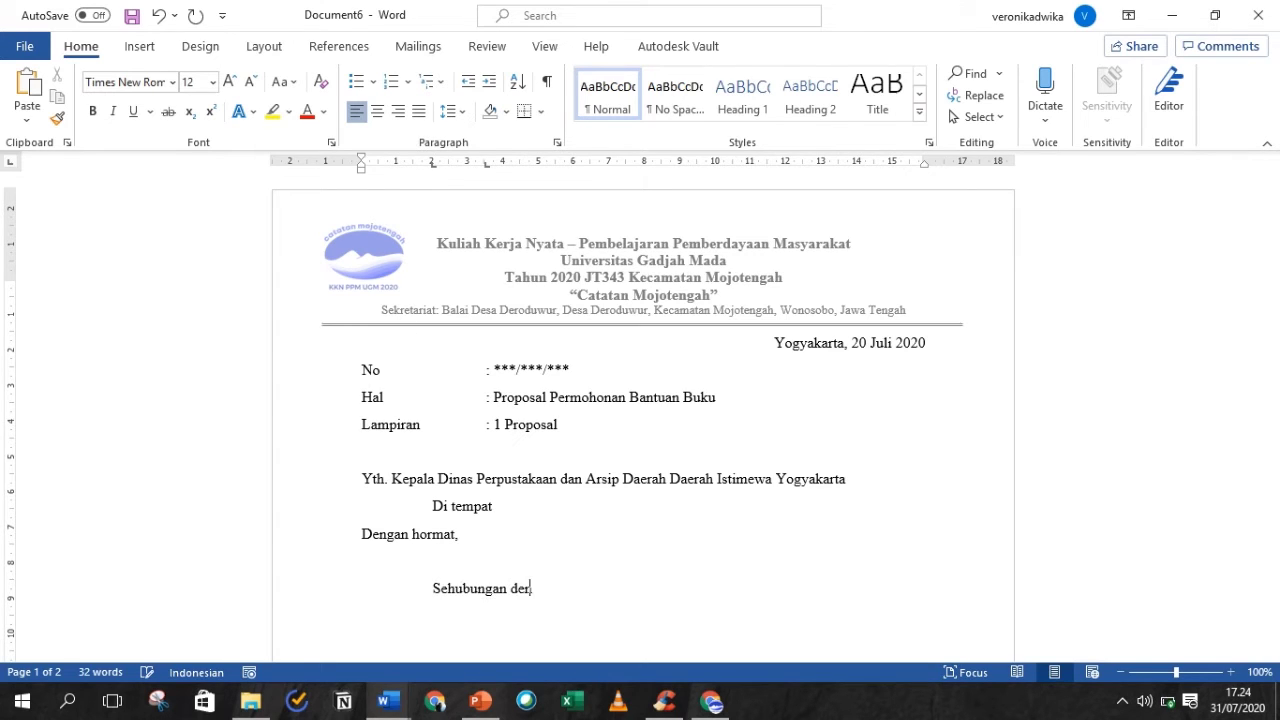
pyautogui.write('gan program kerja KKM-')
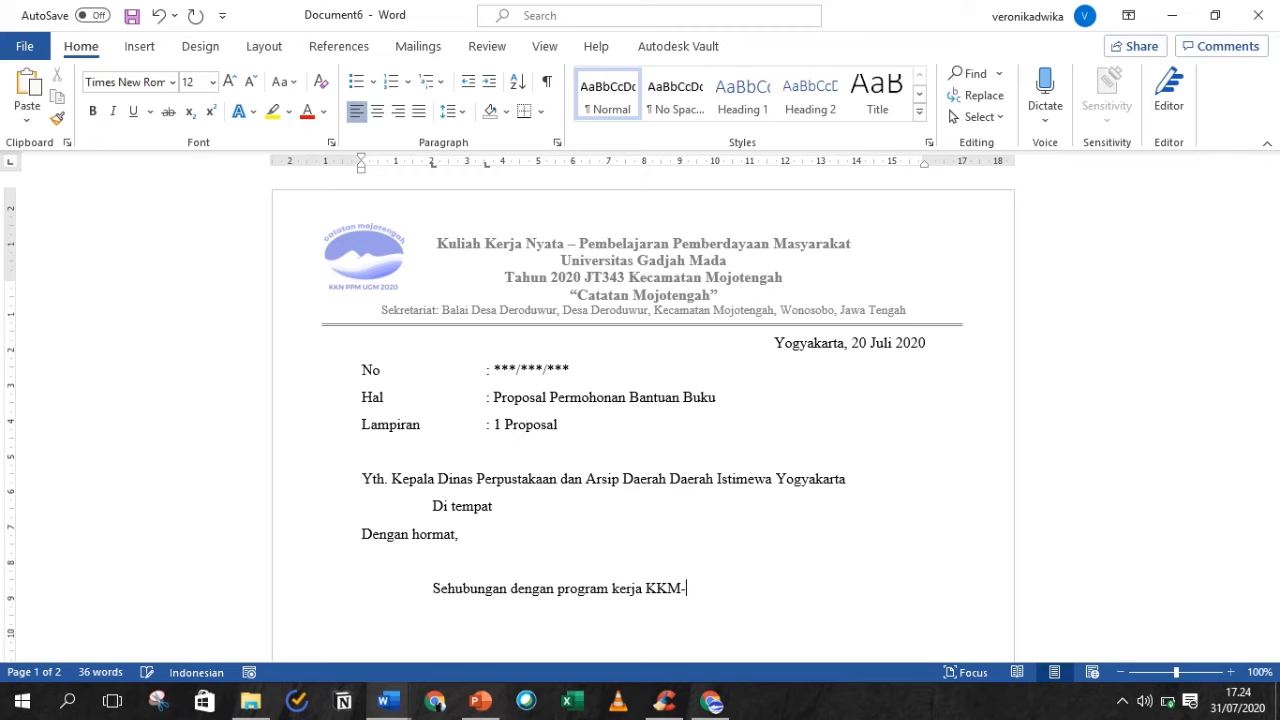
pyautogui.write('PPM UGM Perios')
pyautogui.write('e 2')
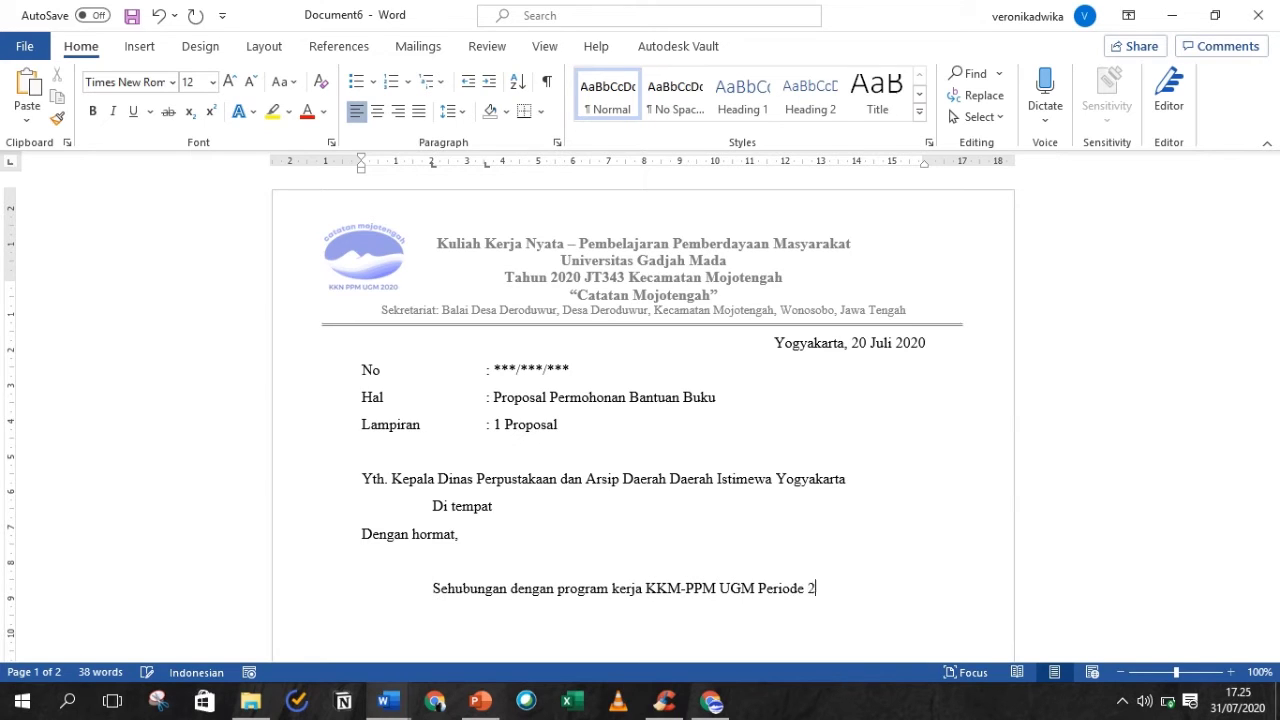
pyautogui.write(' Tahun 2020 JT343')
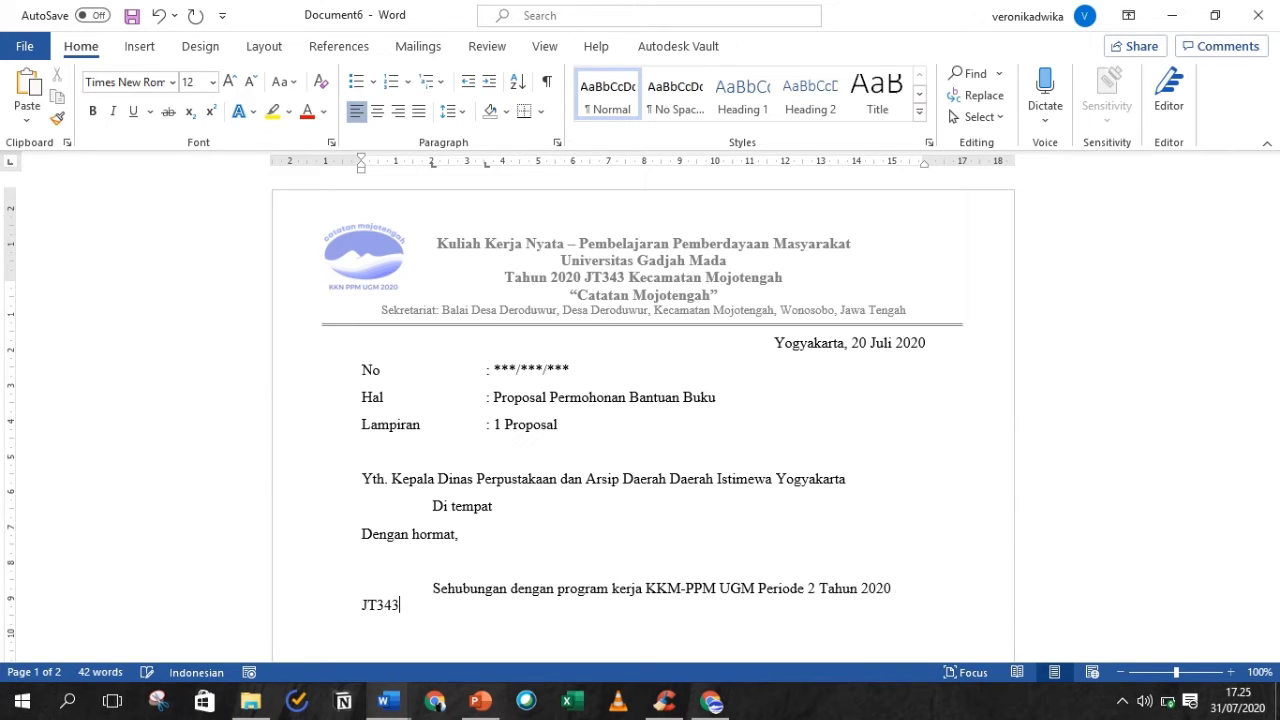
pyautogui.write(' Kecamatan Mojotengah, kami selaku')
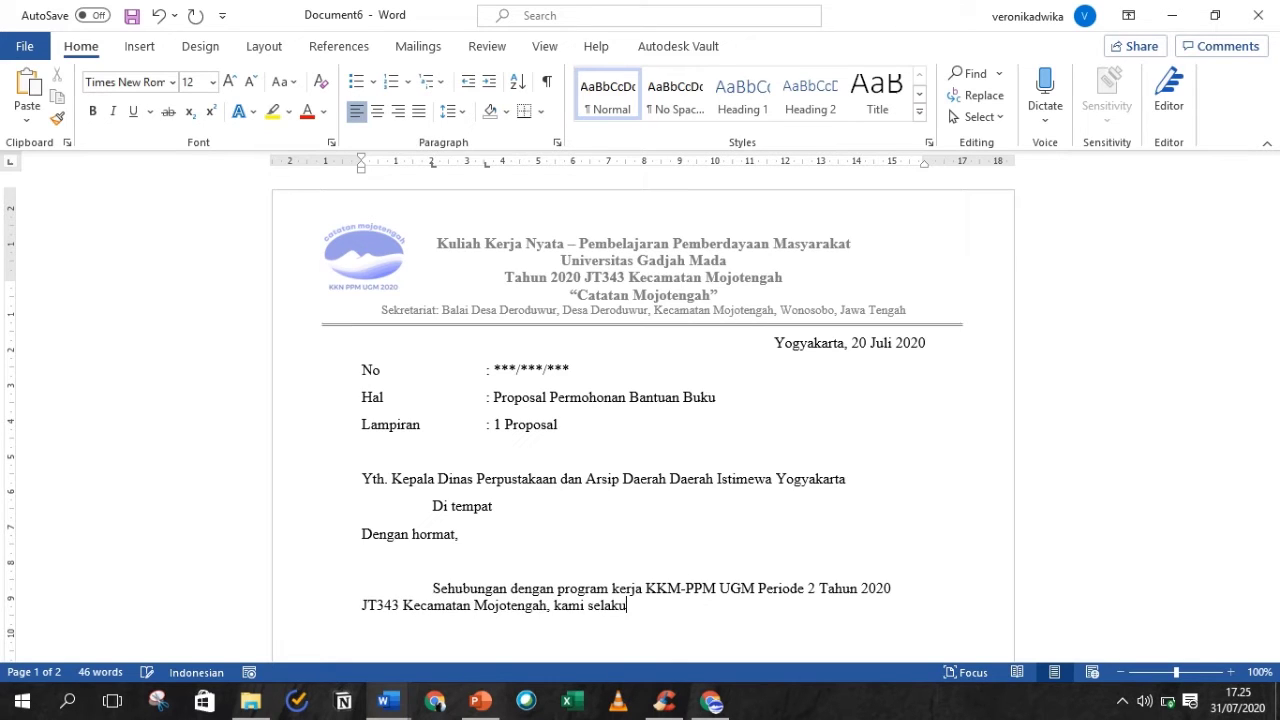
pyautogui.write(' tim KKM-PPM UGM me')
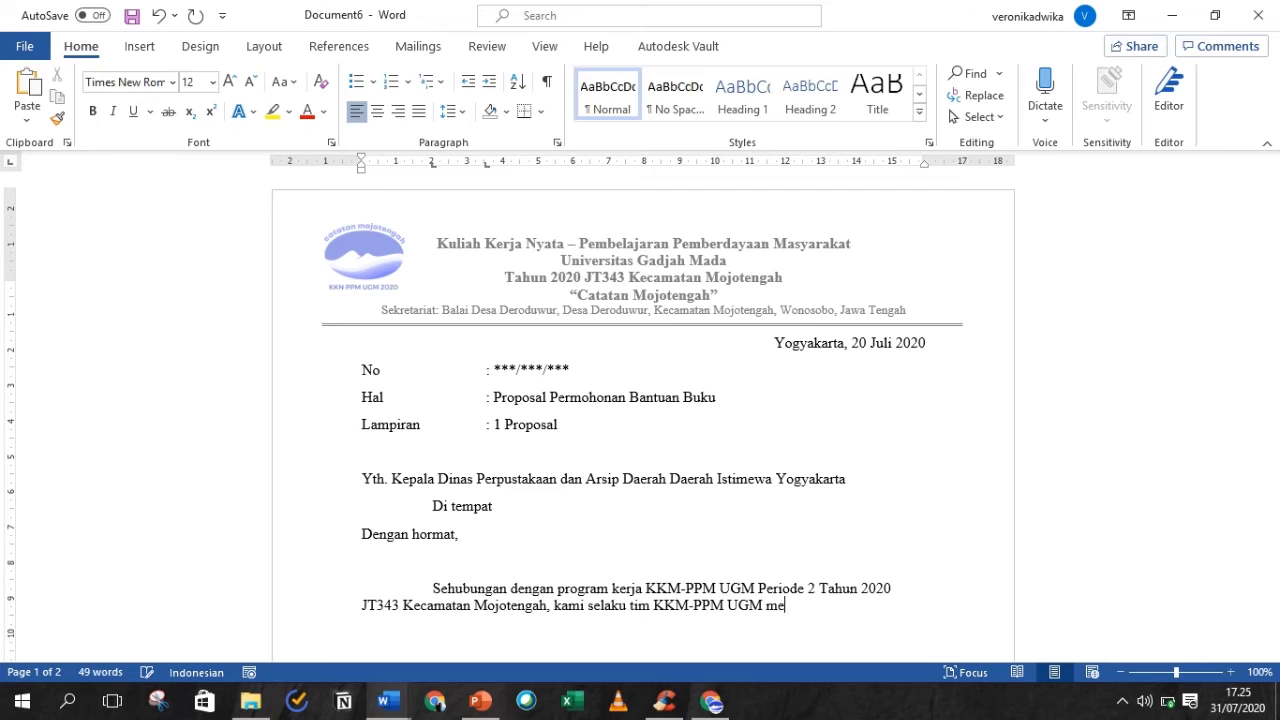
pyautogui.write('miliki program kerja “S')
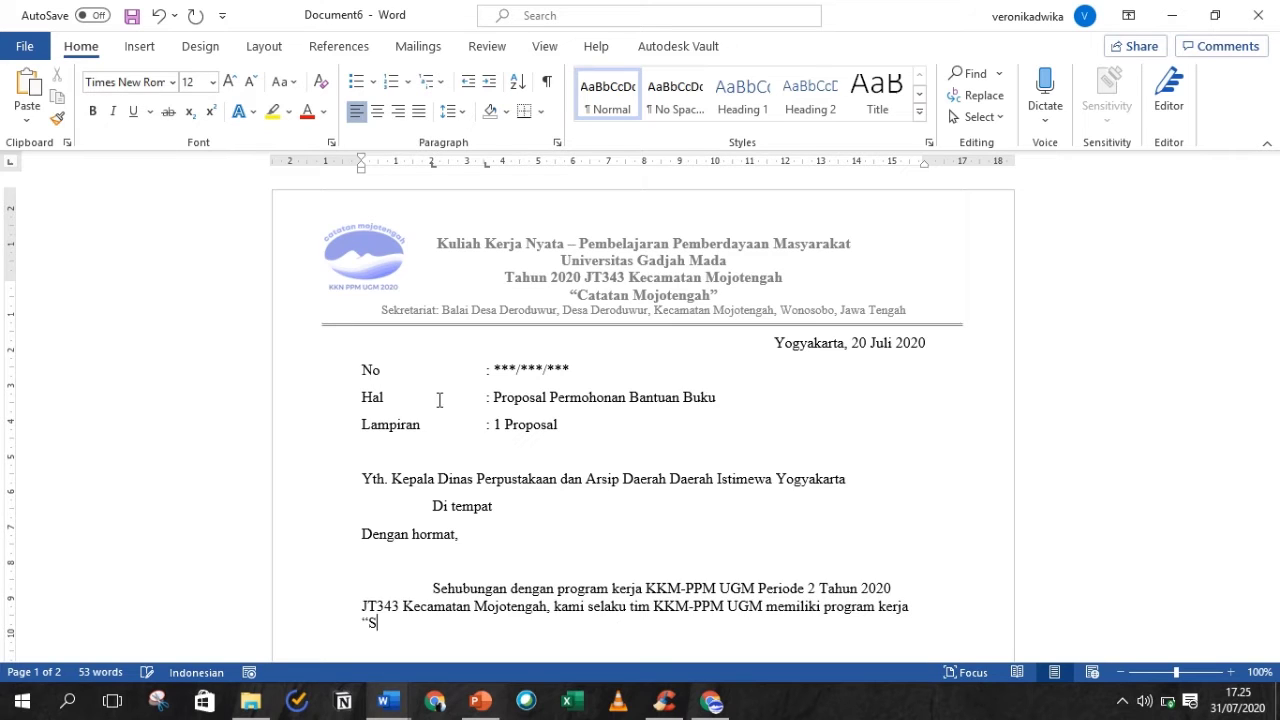
pyautogui.write('timulasi Literasi: Stimulasi Literasi')
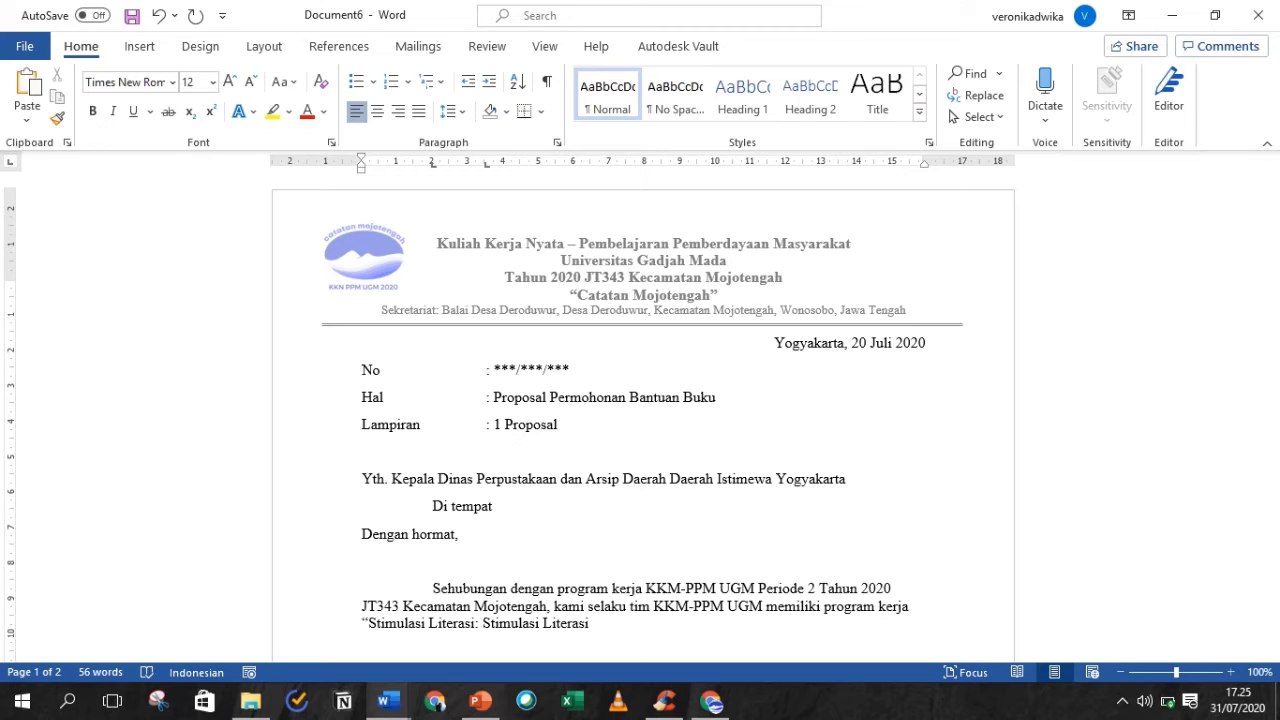
pyautogui.click(477, 623)
pyautogui.press('BackSpace')
pyautogui.write('Anak')
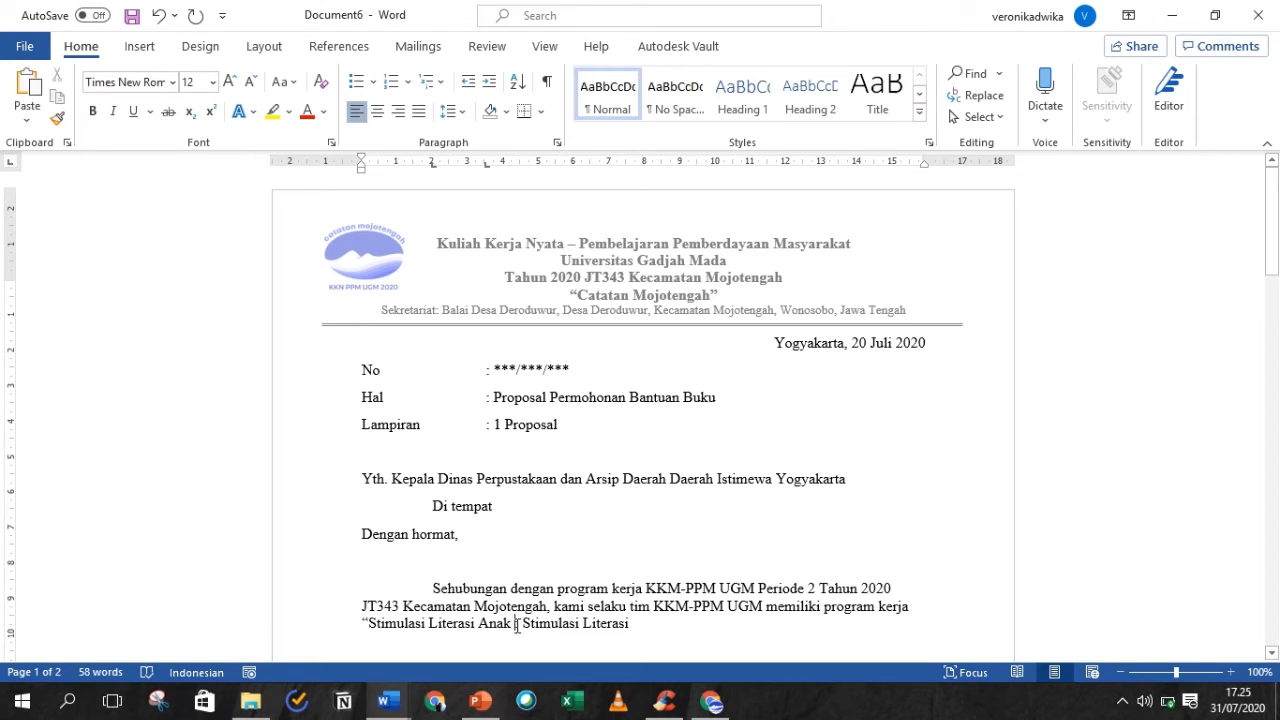
pyautogui.moveTo(518, 623); pyautogui.dragTo(624, 623)
pyautogui.press('BackSpace')
pyautogui.write(': Pengadaan')
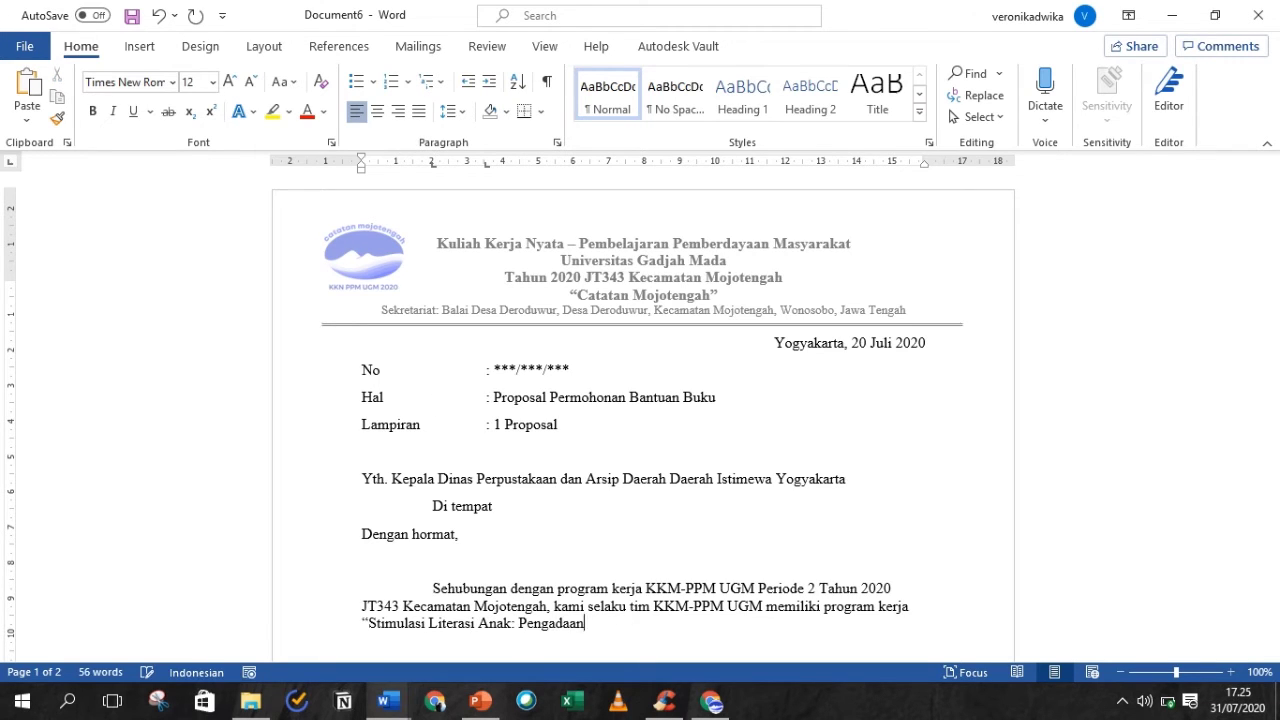
pyautogui.write(' Bantuan Buku dan Pelatihan Adm')
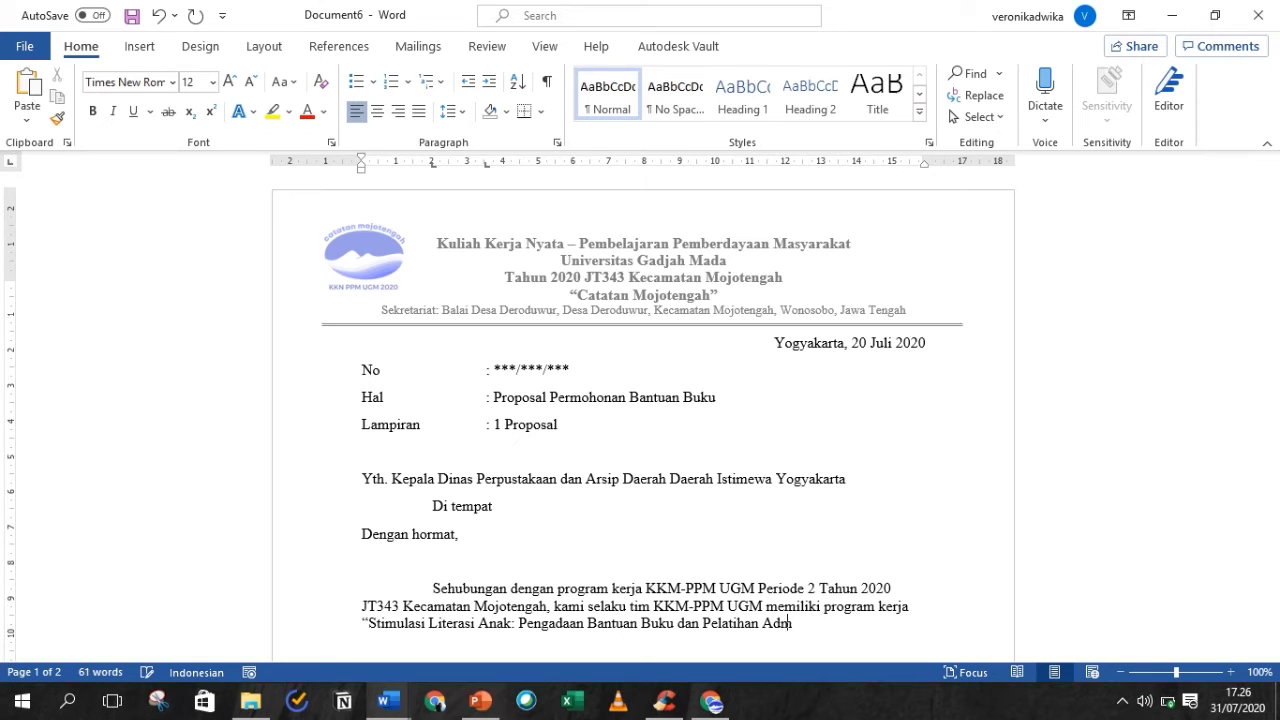
pyautogui.write('inistrasi Perpustakaan Dusun Deroduwu')
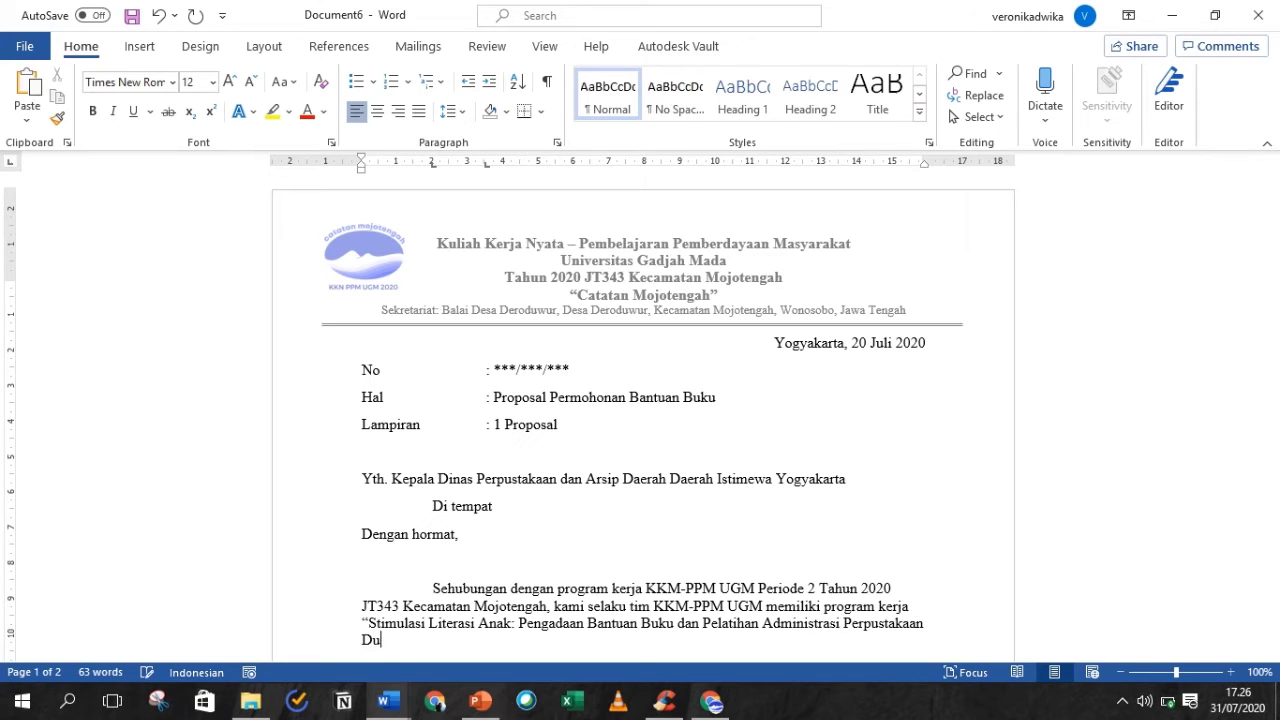
pyautogui.write('r: sebagai dedi')
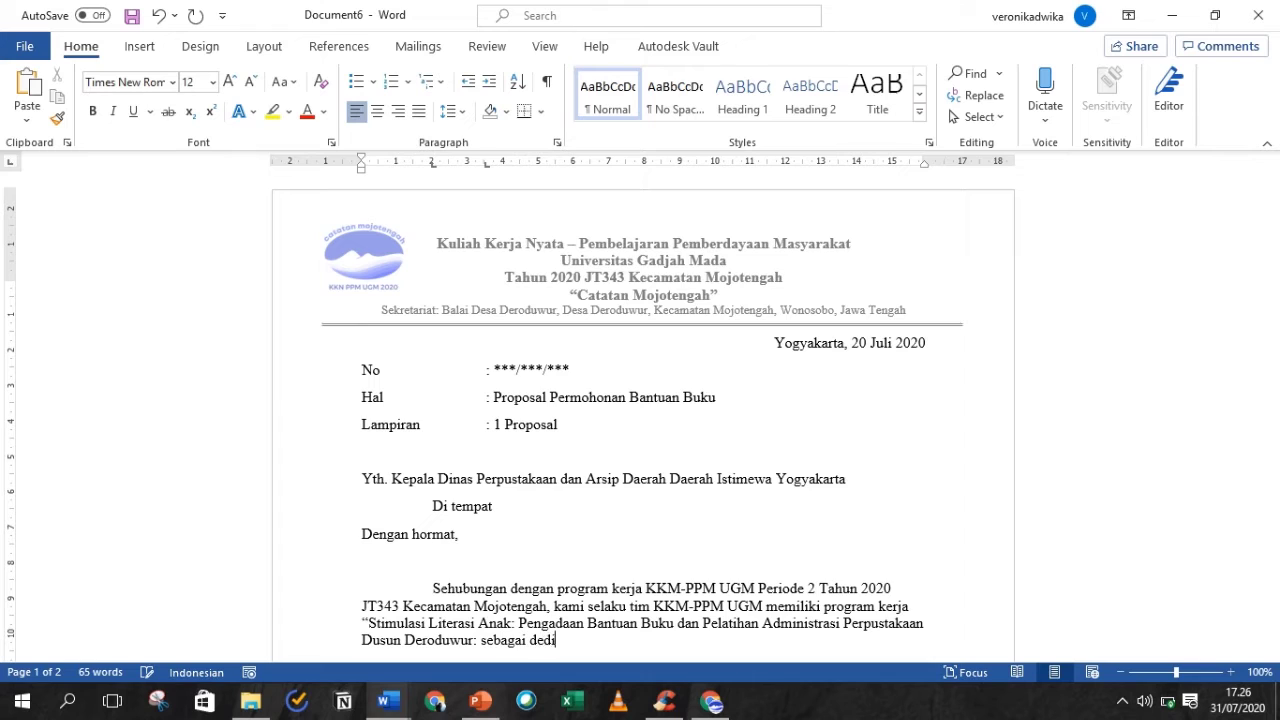
pyautogui.write('kasi dan eksistensi KKN-PPM ')
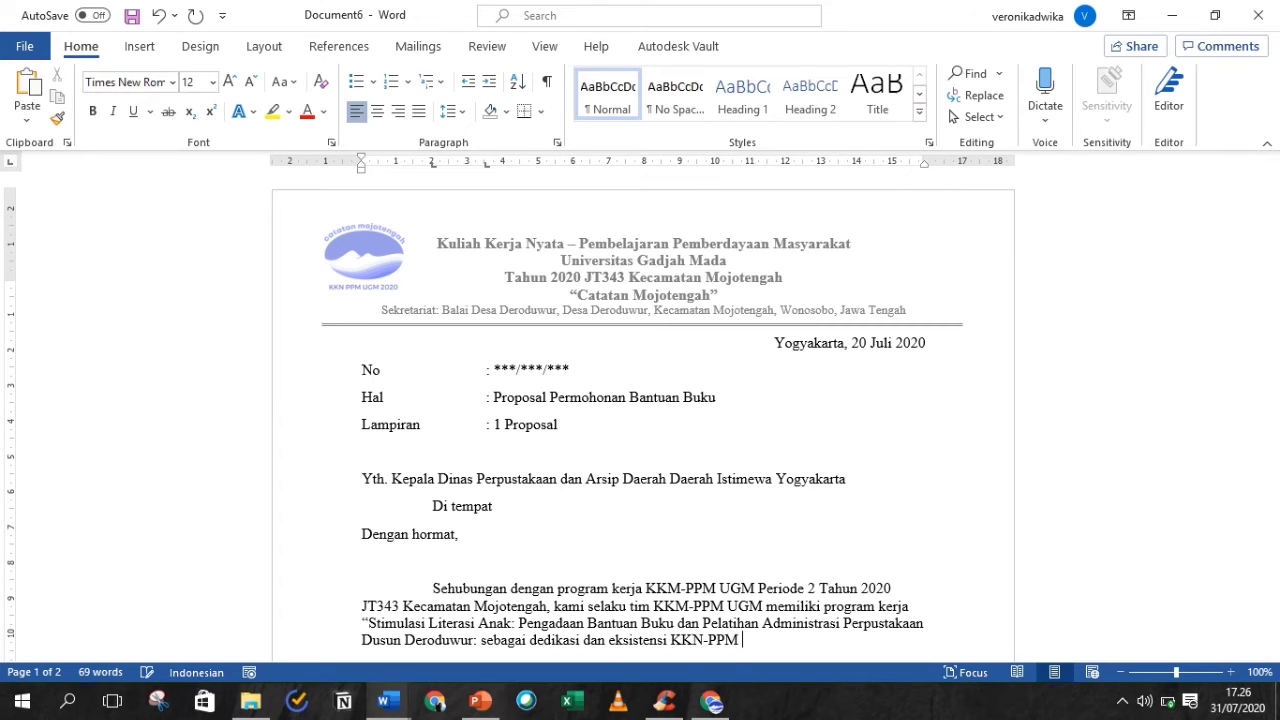
pyautogui.write('UGM dalam menggalang dan menyalu')
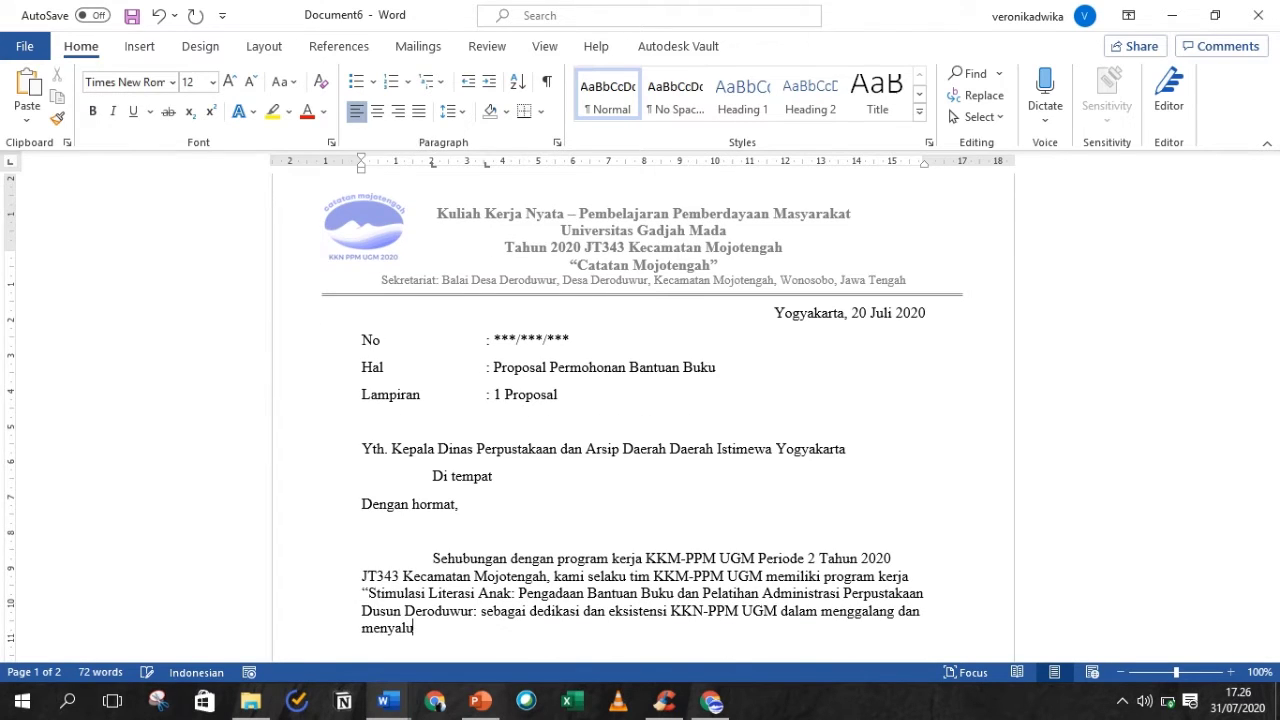
pyautogui.write('rkan bantuan buku demi melengkapi re')
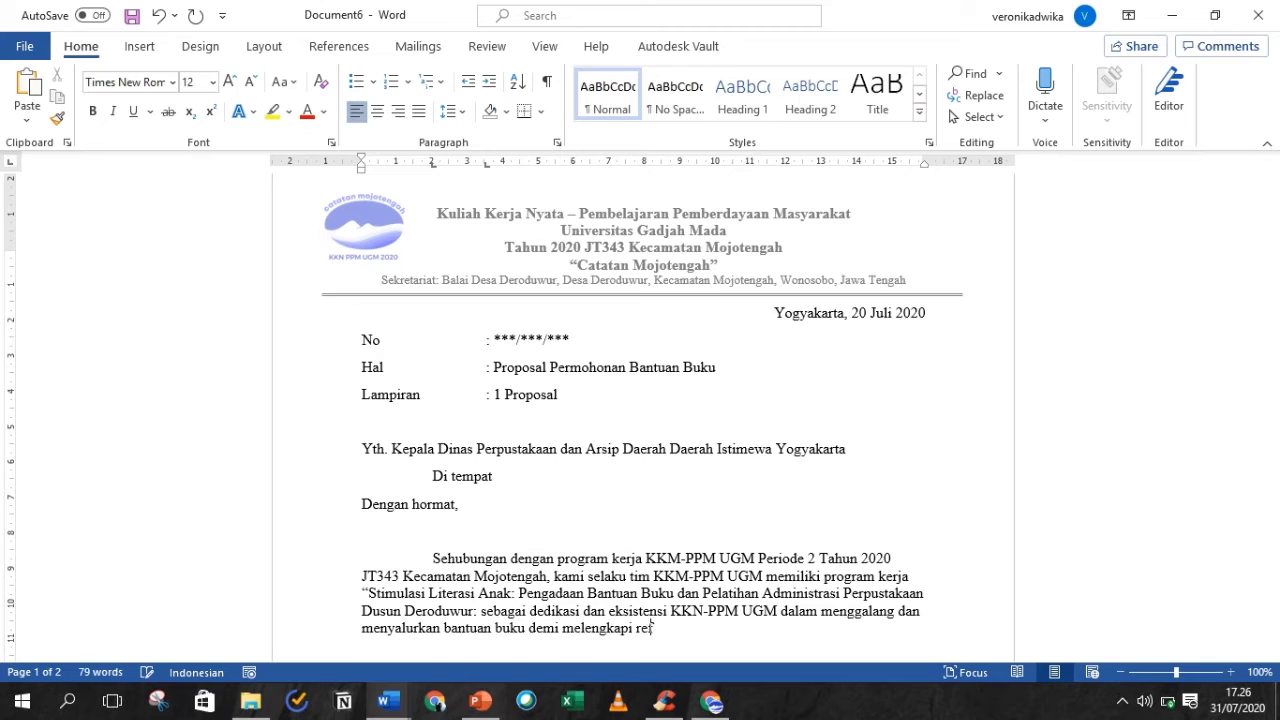
pyautogui.write('ferensi buku di Perpustakaan Dus')
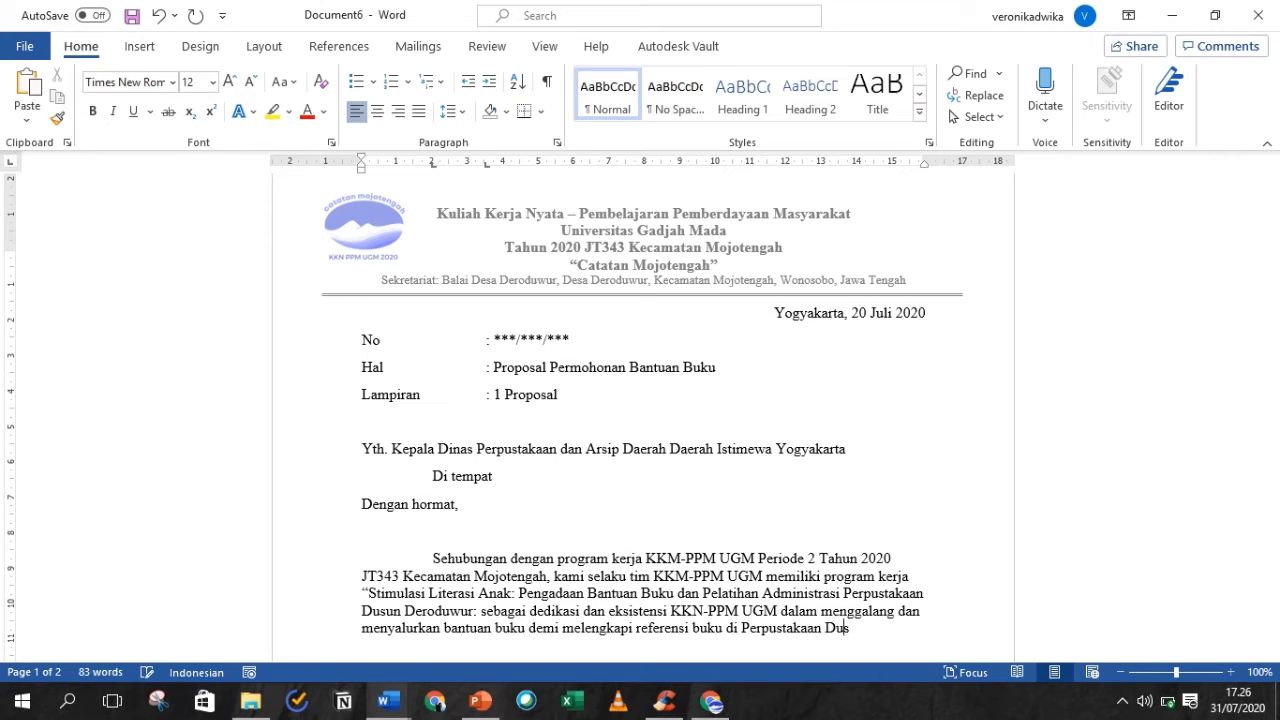
pyautogui.write('un Deroduwur, Derouwu')
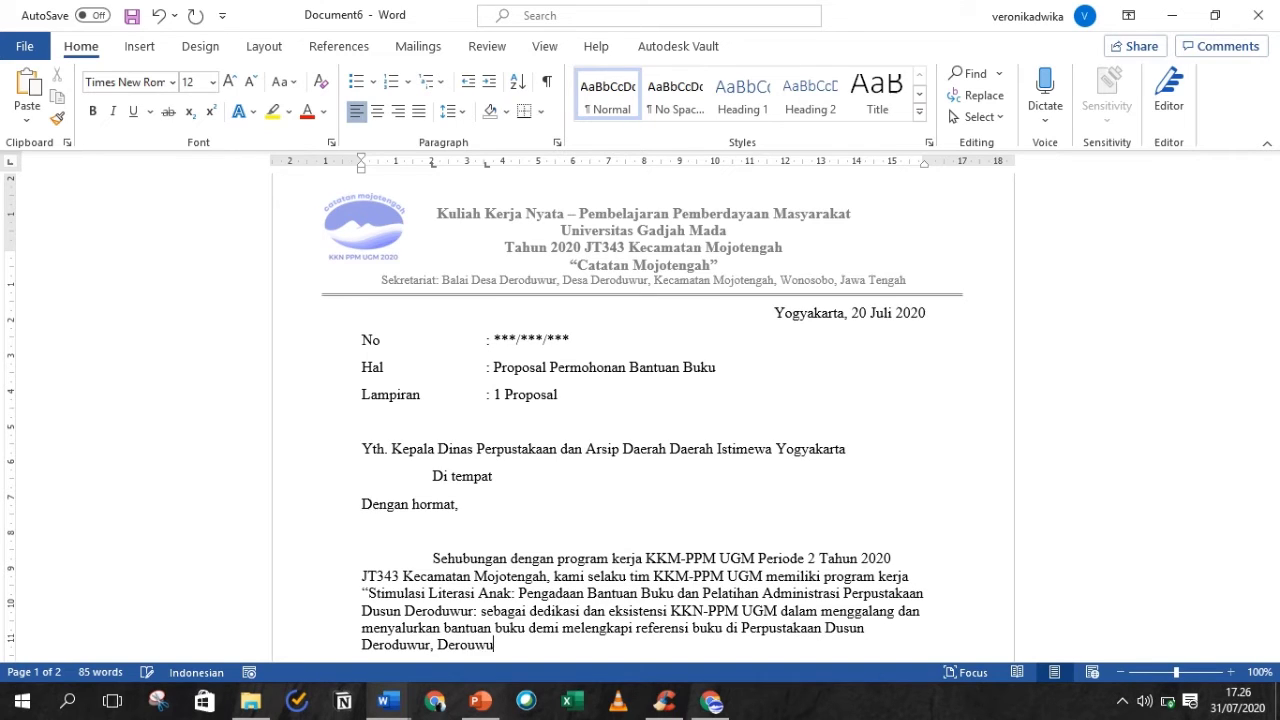
pyautogui.press('BackSpace')
pyautogui.press('BackSpace')
pyautogui.press('BackSpace')
pyautogui.write('duwur, Mojotengah')
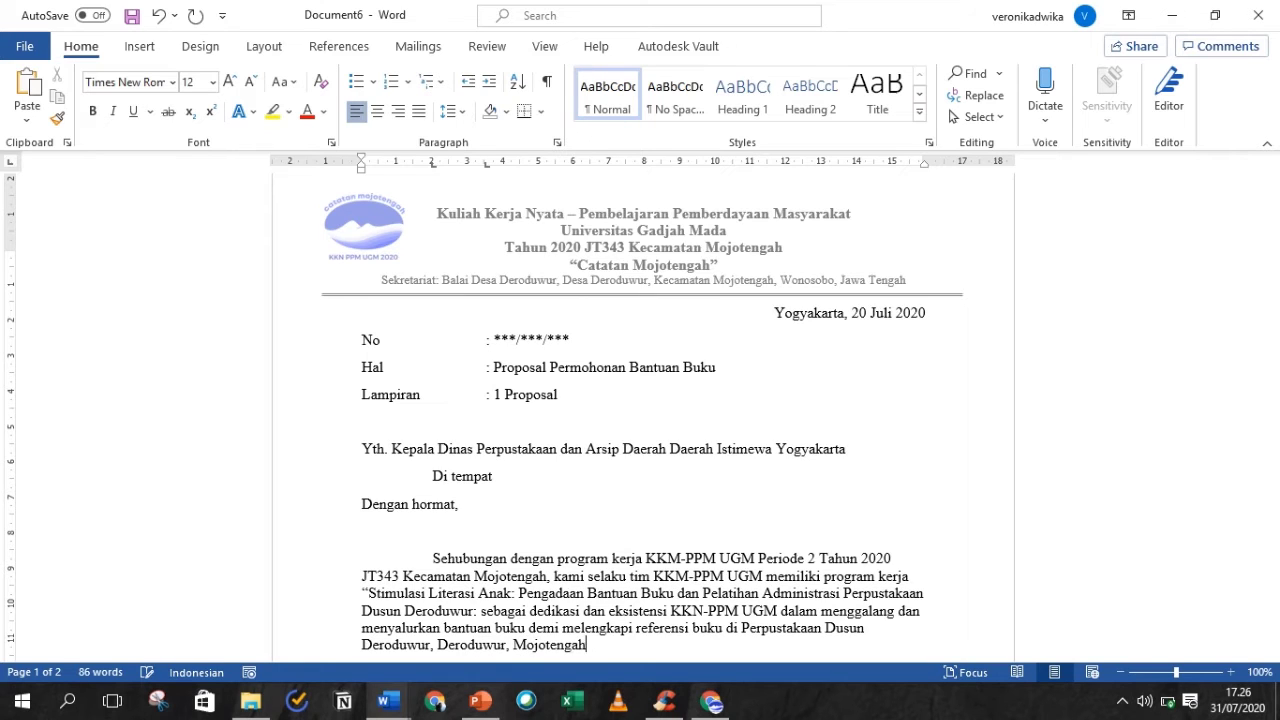
pyautogui.write(', Wonosobo, Jawa Tengah.')
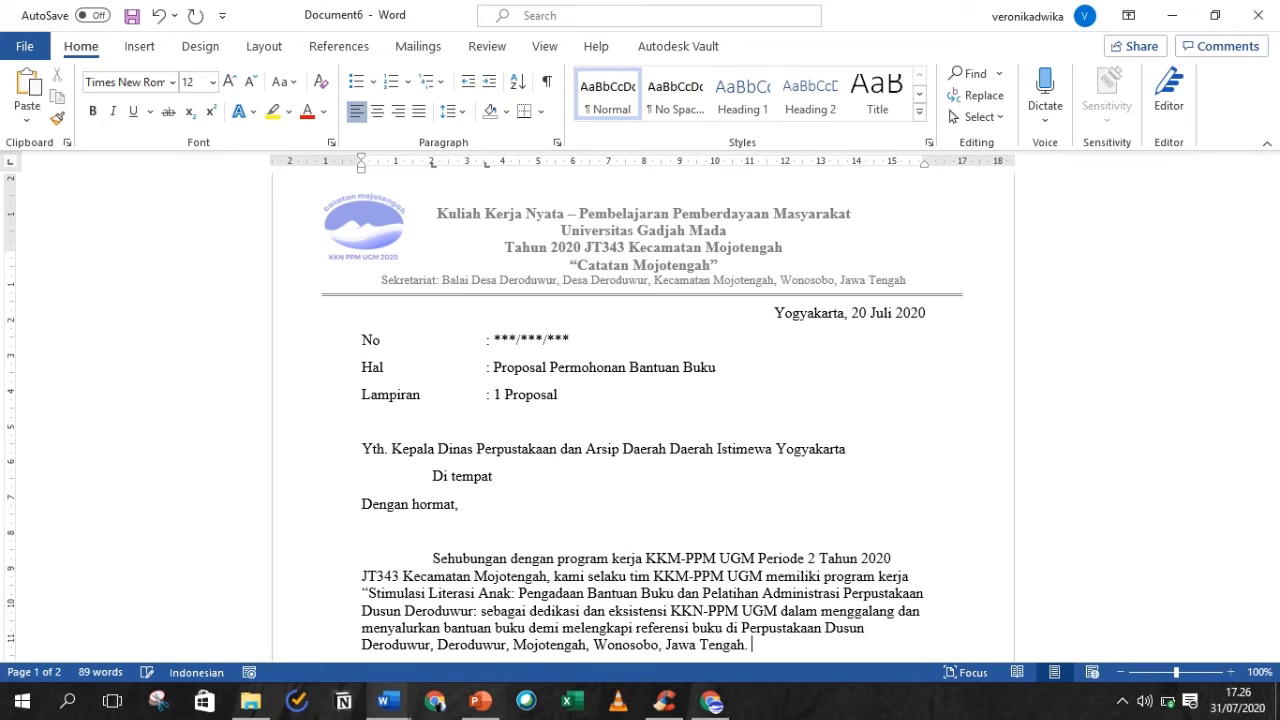
# - Justify the opening paragraph with 1,5 line spacing and start a new paragraph after it
pyautogui.moveTo(1275, 200); pyautogui.dragTo(1277, 229)
pyautogui.moveTo(772, 556); pyautogui.dragTo(441, 468)
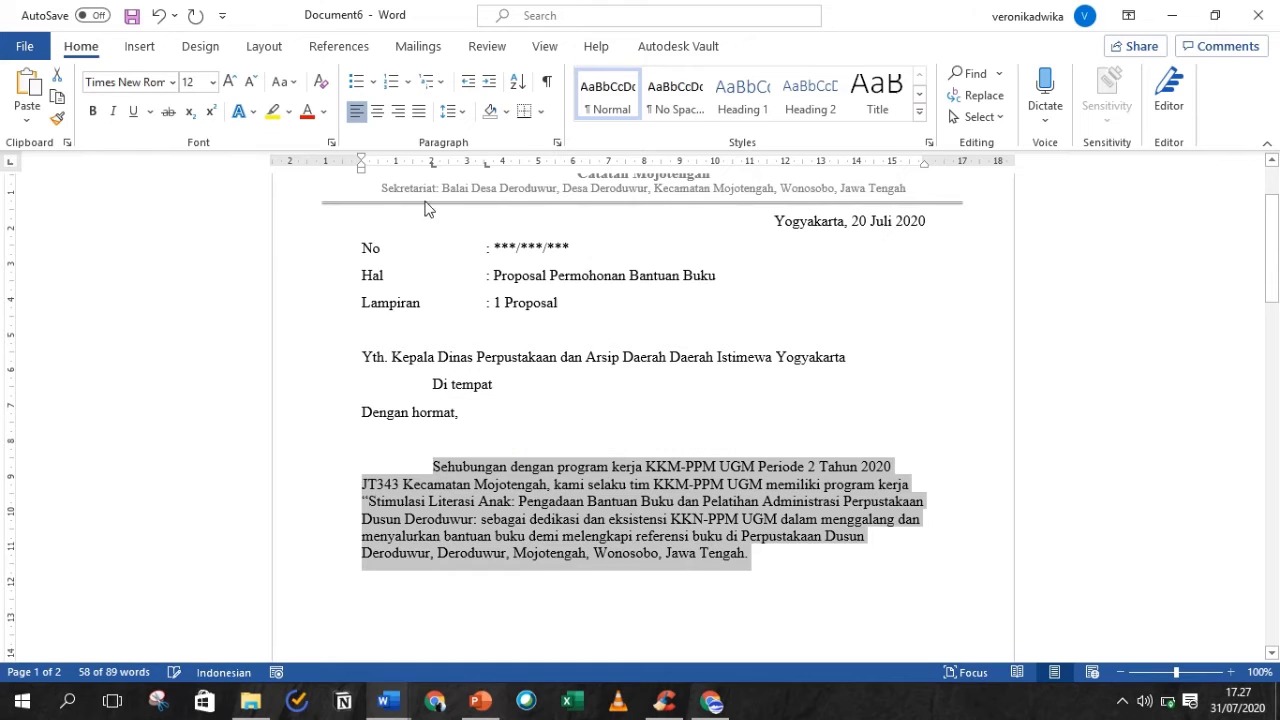
pyautogui.click(418, 112)
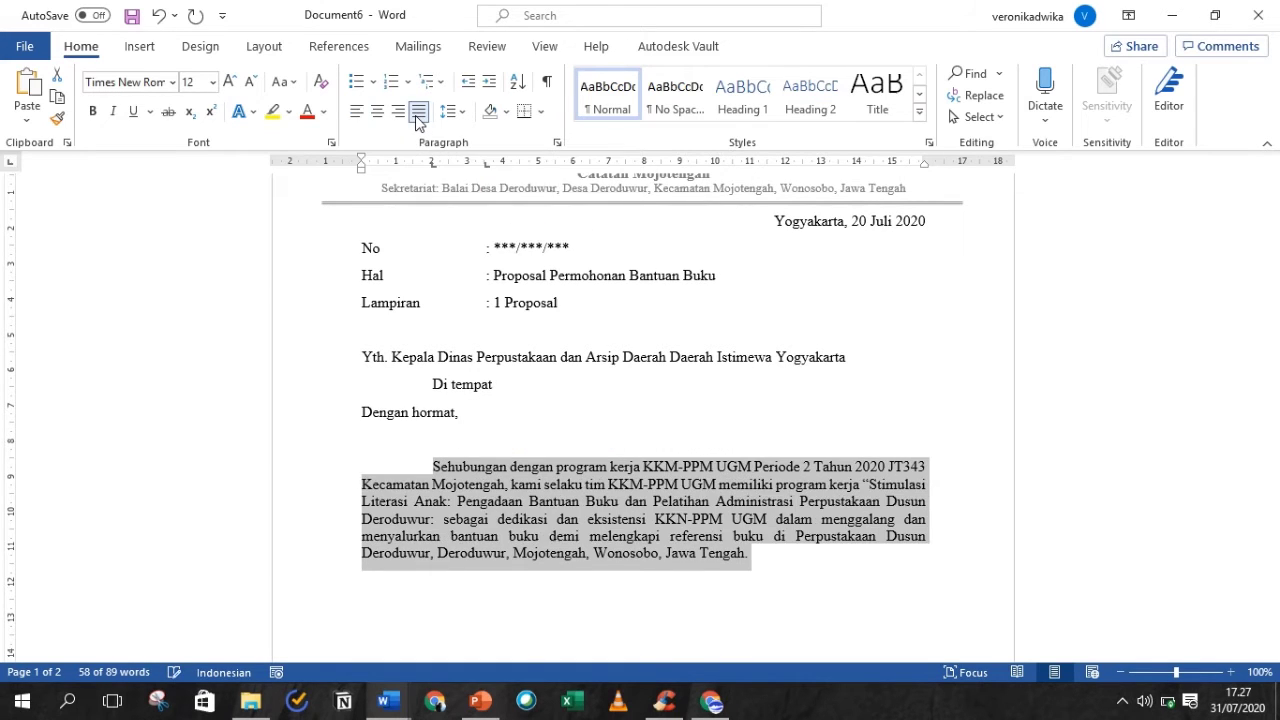
pyautogui.click(449, 112)
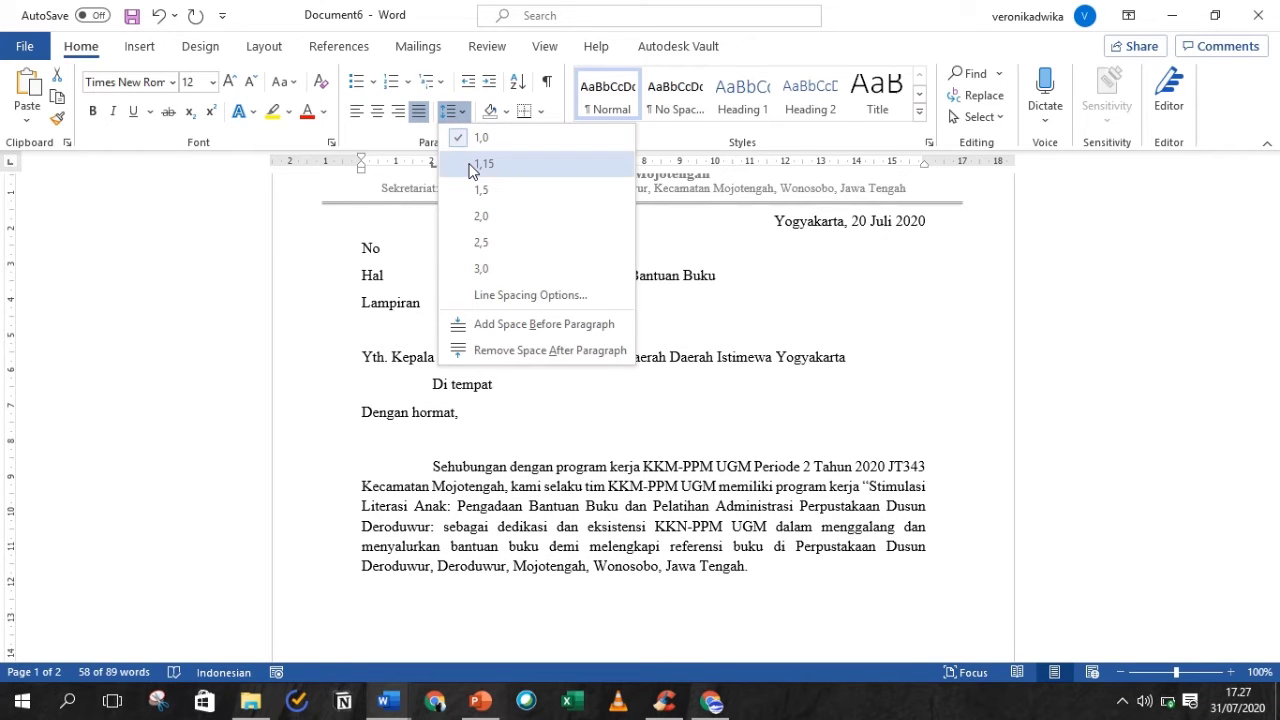
pyautogui.click(475, 168)
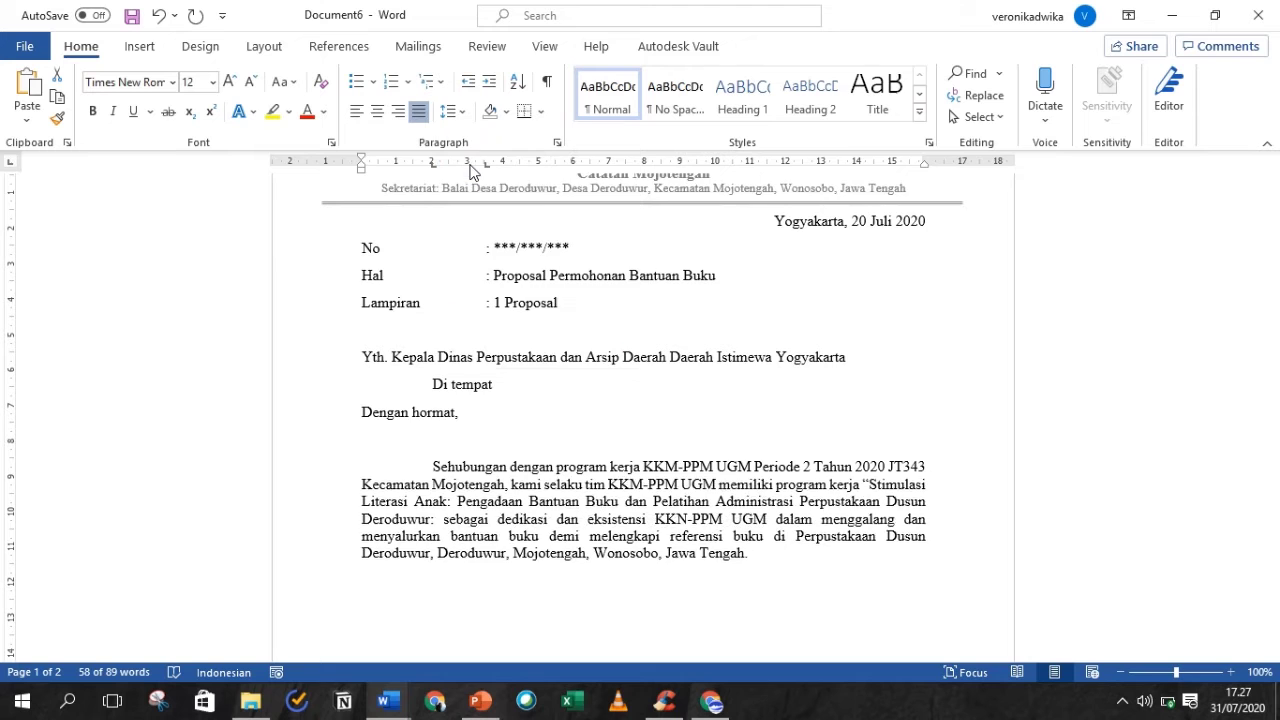
pyautogui.click(449, 112)
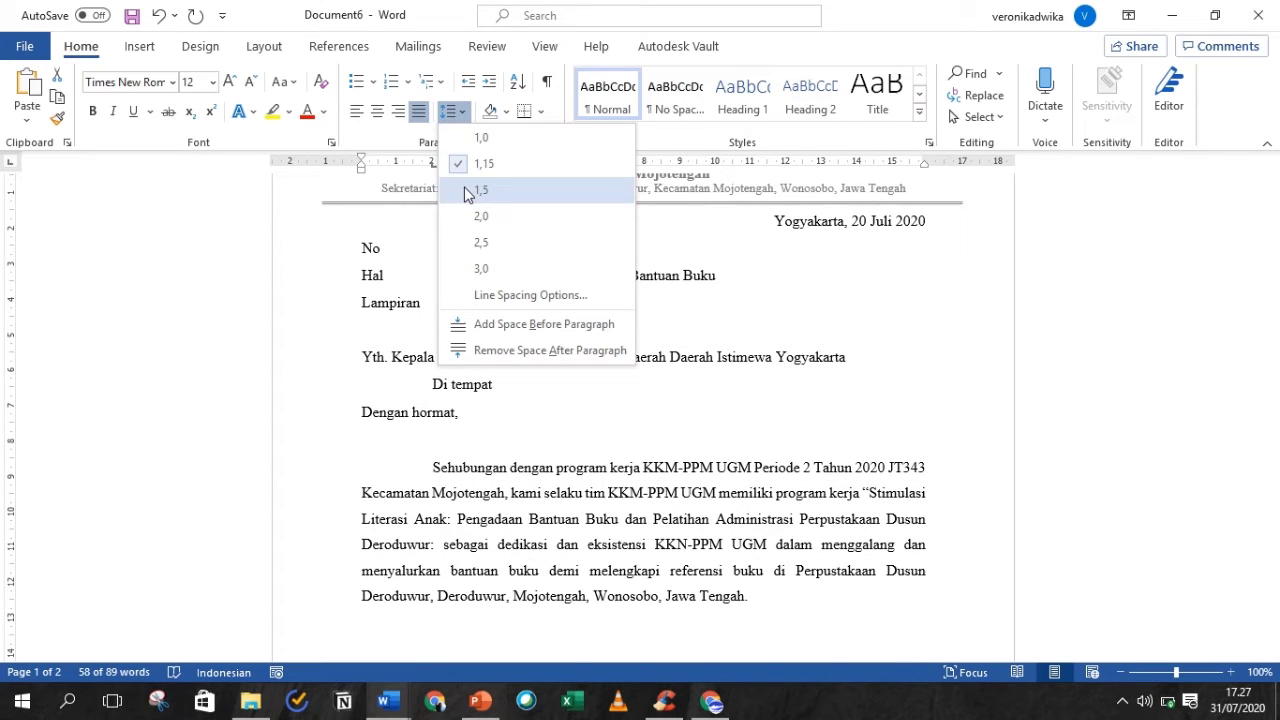
pyautogui.click(468, 191)
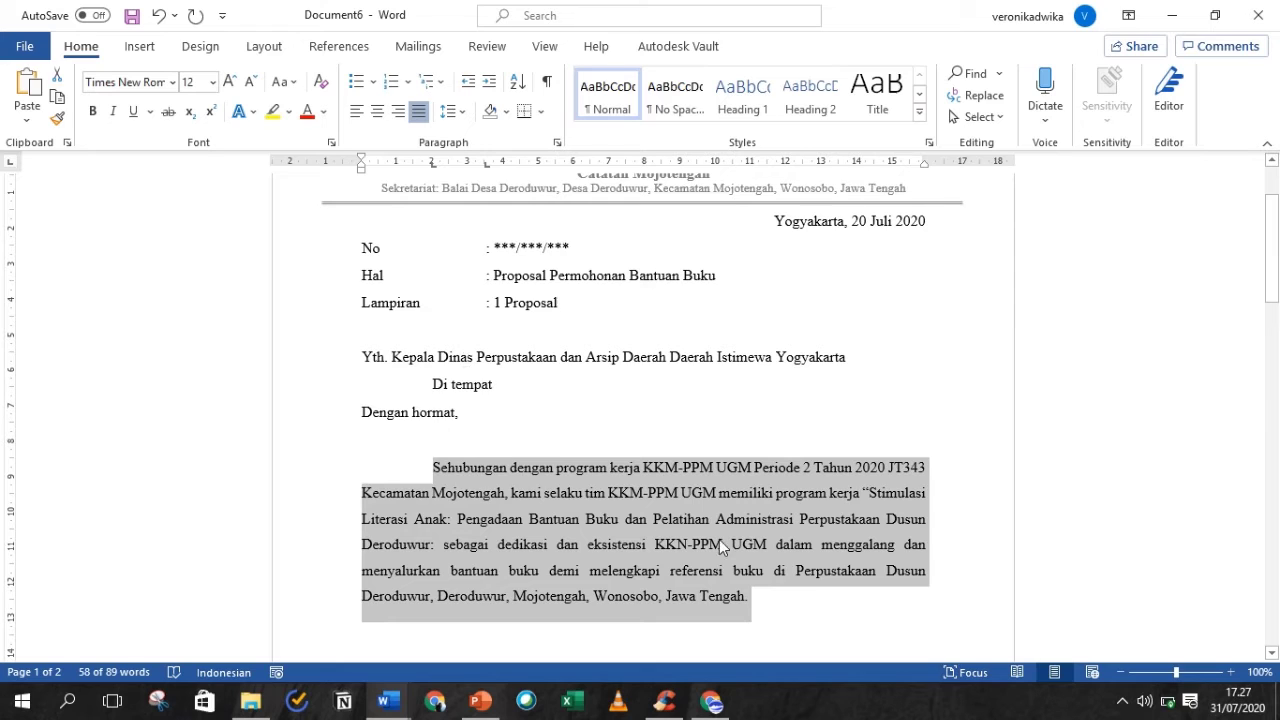
pyautogui.click(790, 600)
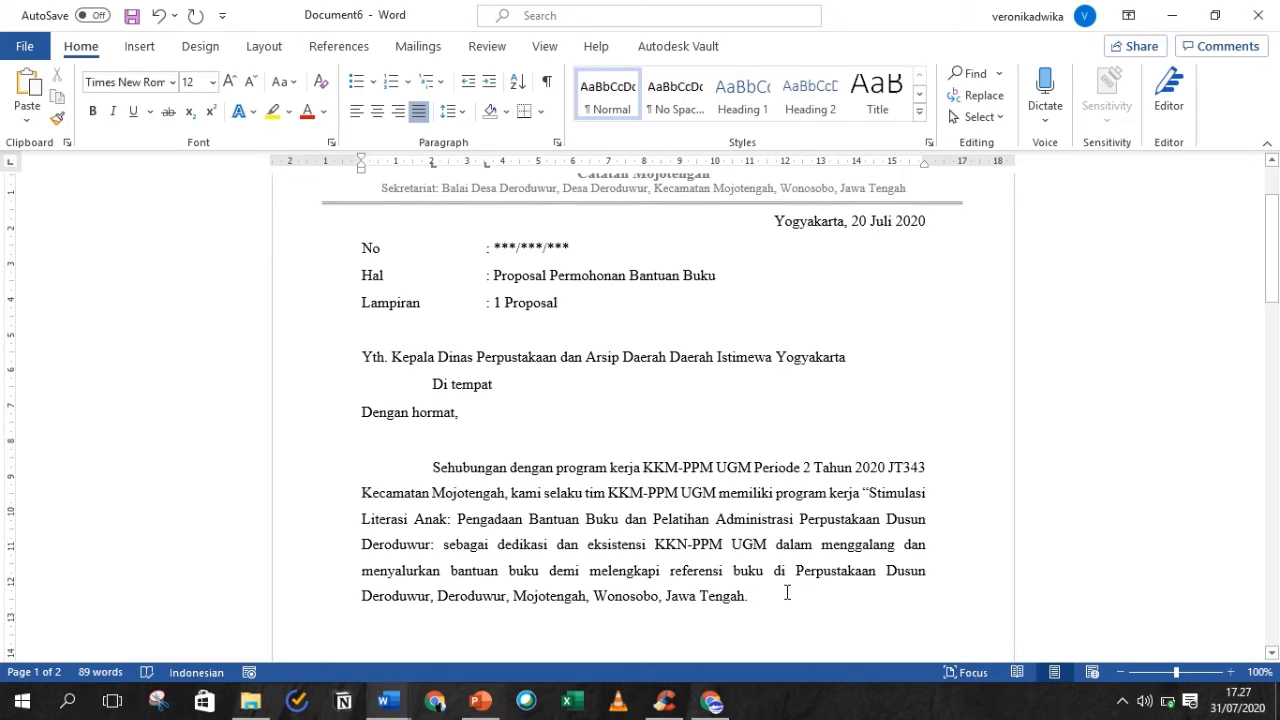
pyautogui.press('Return')
# - Type the second paragraph requesting 25 reading and story books for SD children from Bapak/Ibu Kepala Dinas
pyautogui.write('Dengan in')
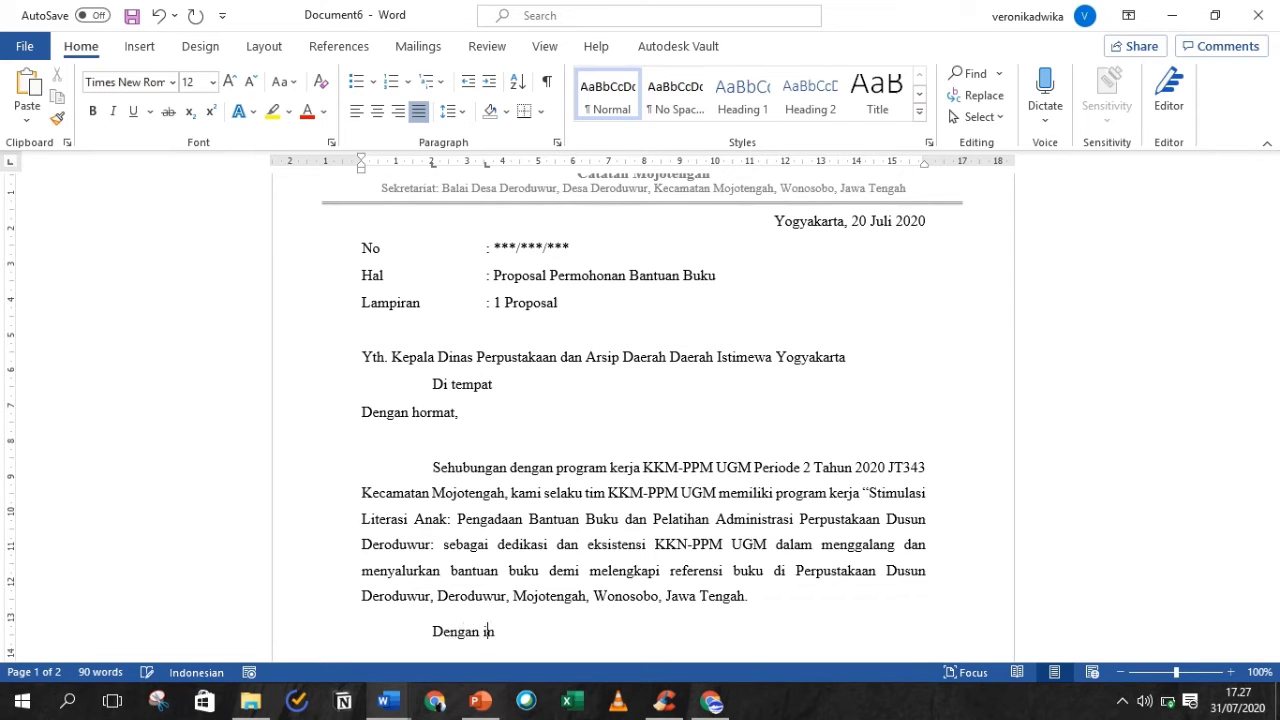
pyautogui.write('i, kami selaku pelaksa')
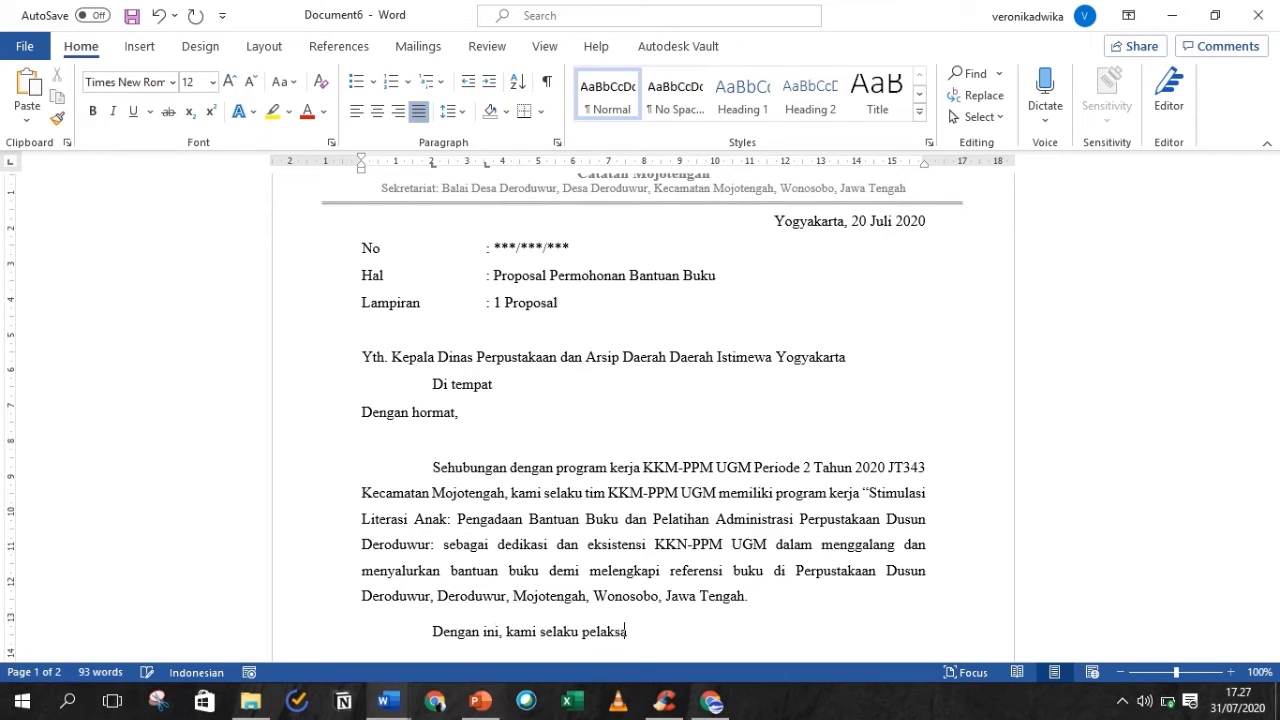
pyautogui.write('na program kerja pernggal')
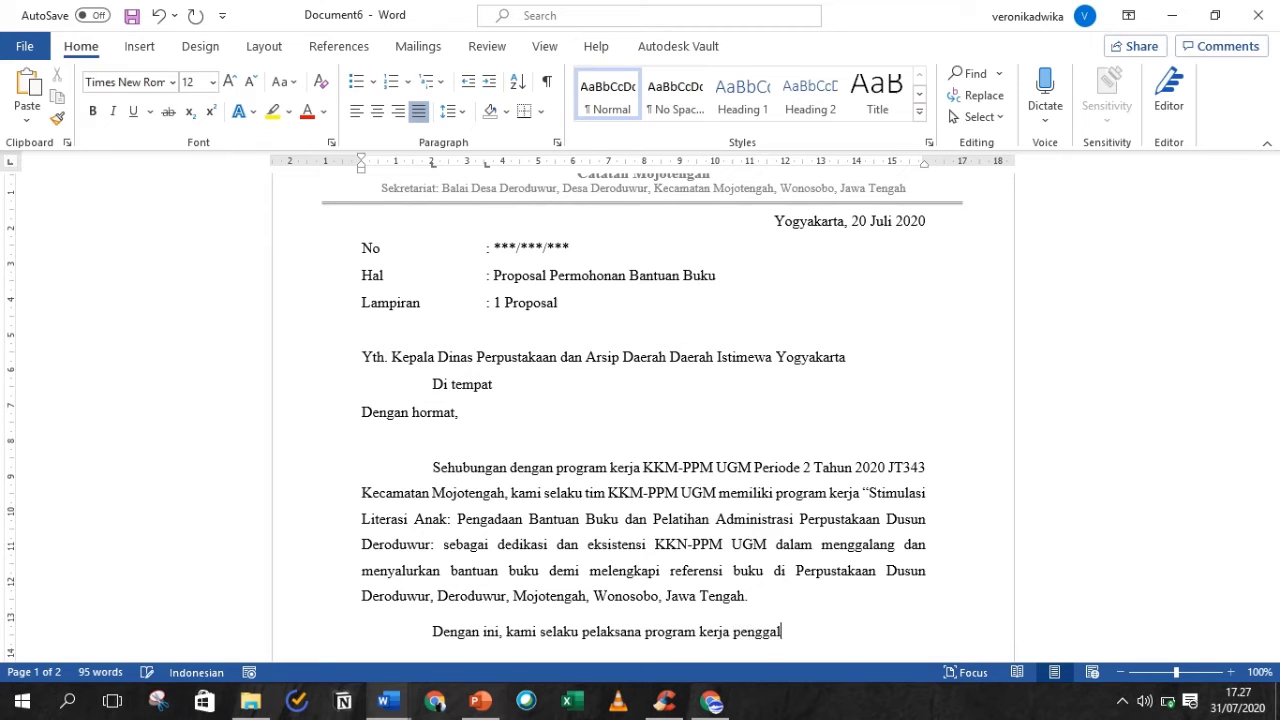
pyautogui.write('angan bantuan b')
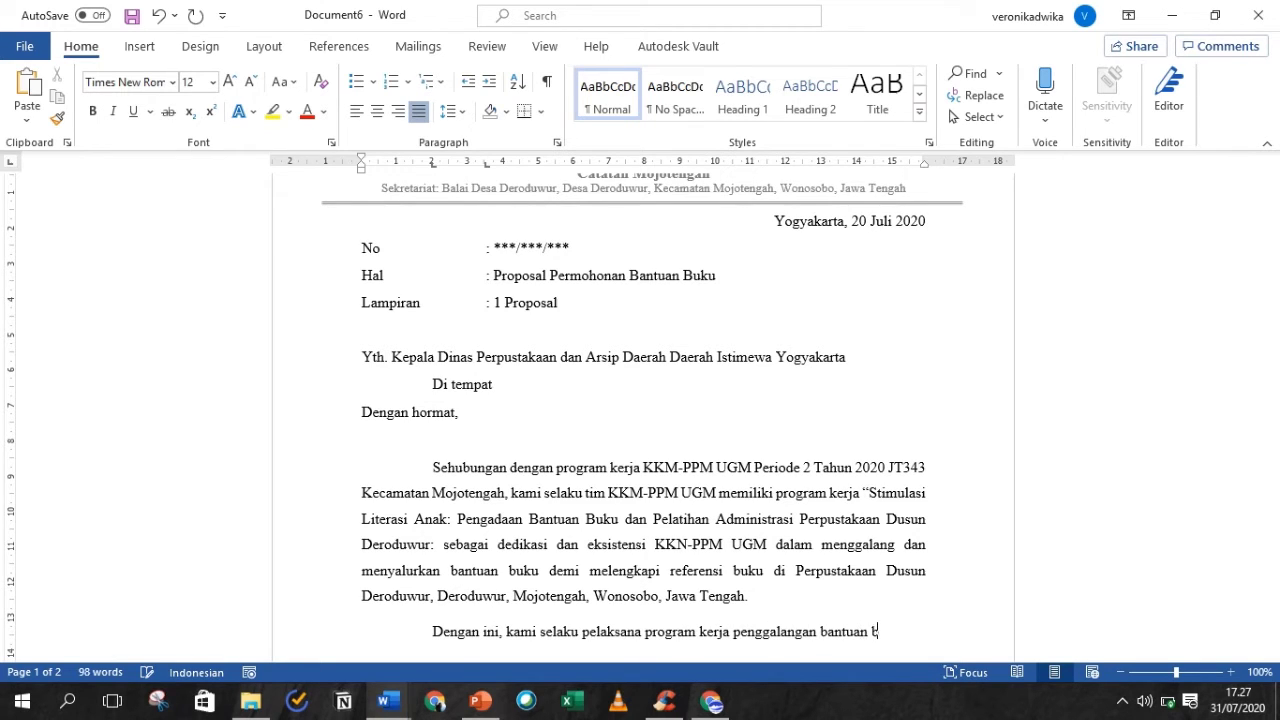
pyautogui.write('uku bermaksud')
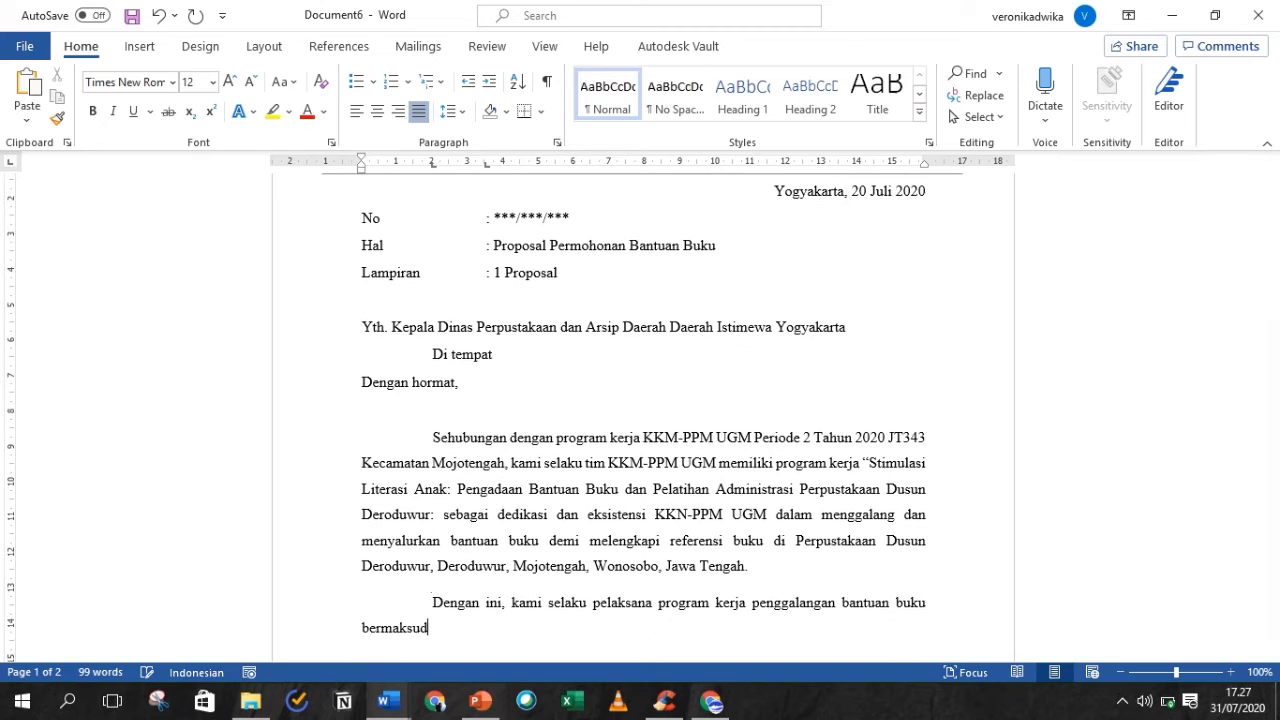
pyautogui.write(' mengajukan')
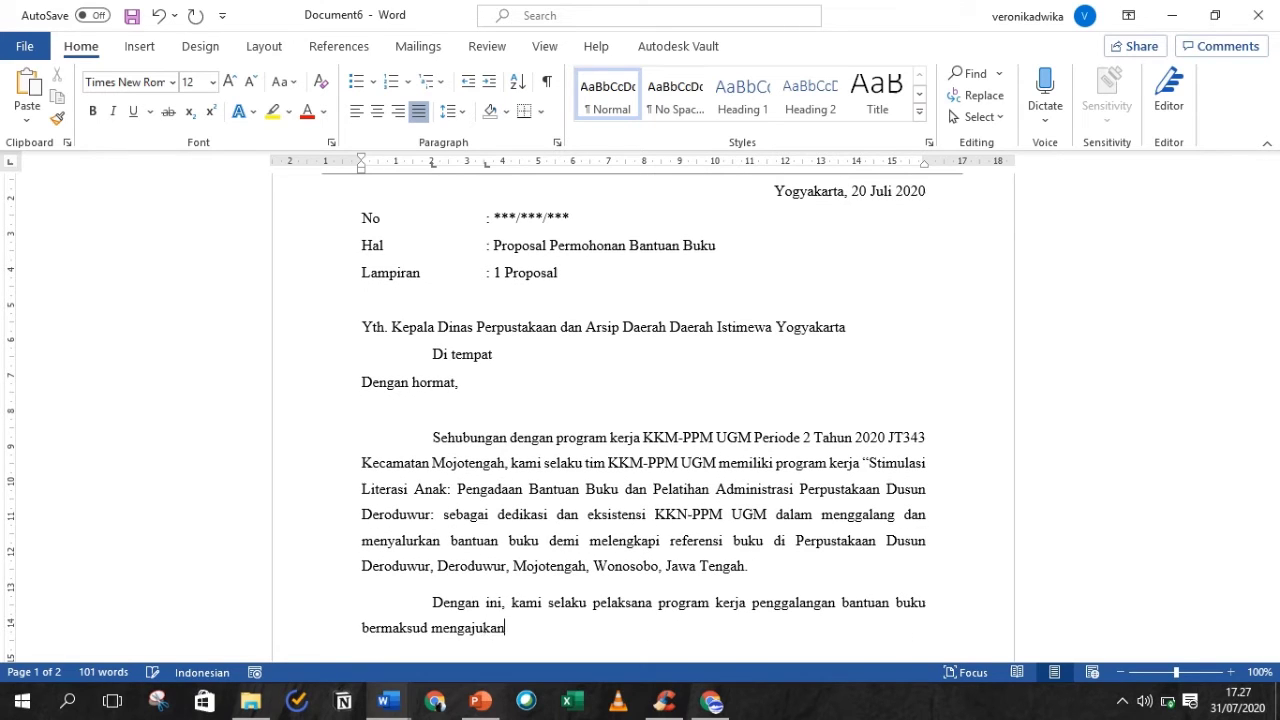
pyautogui.write(' proposal bantuan untuk p')
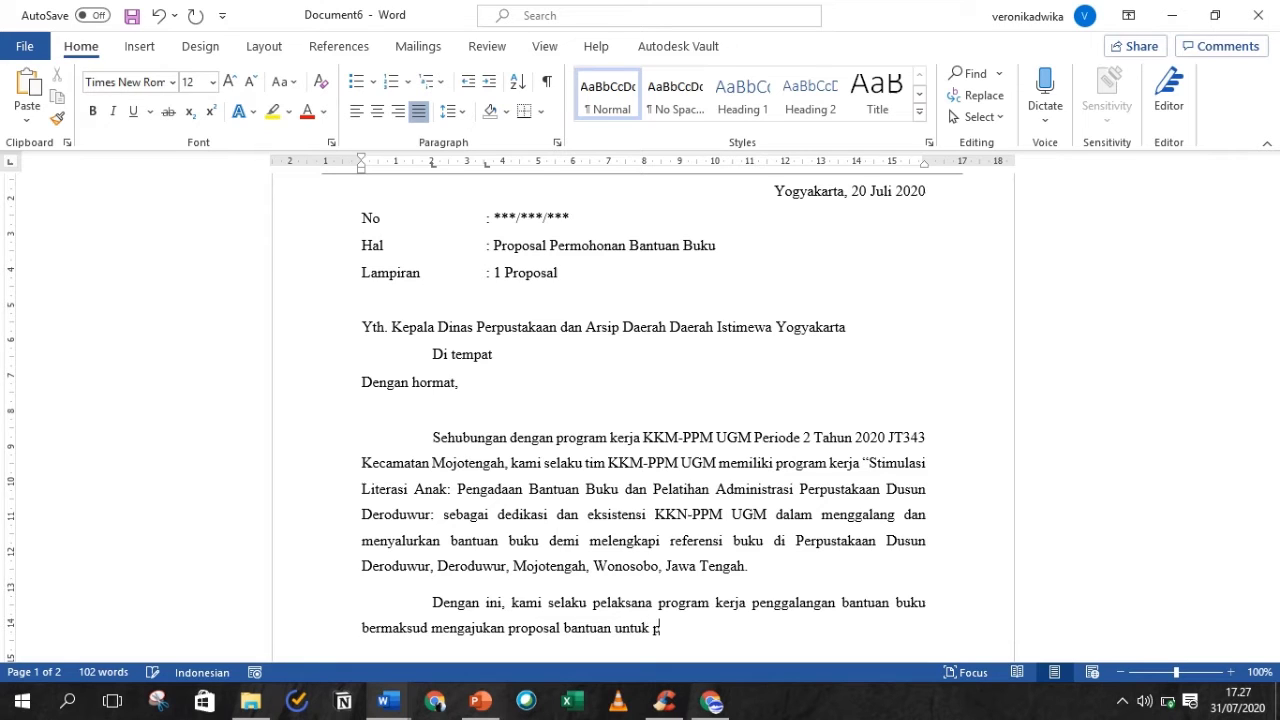
pyautogui.write('ermohonan bantuan buku seb')
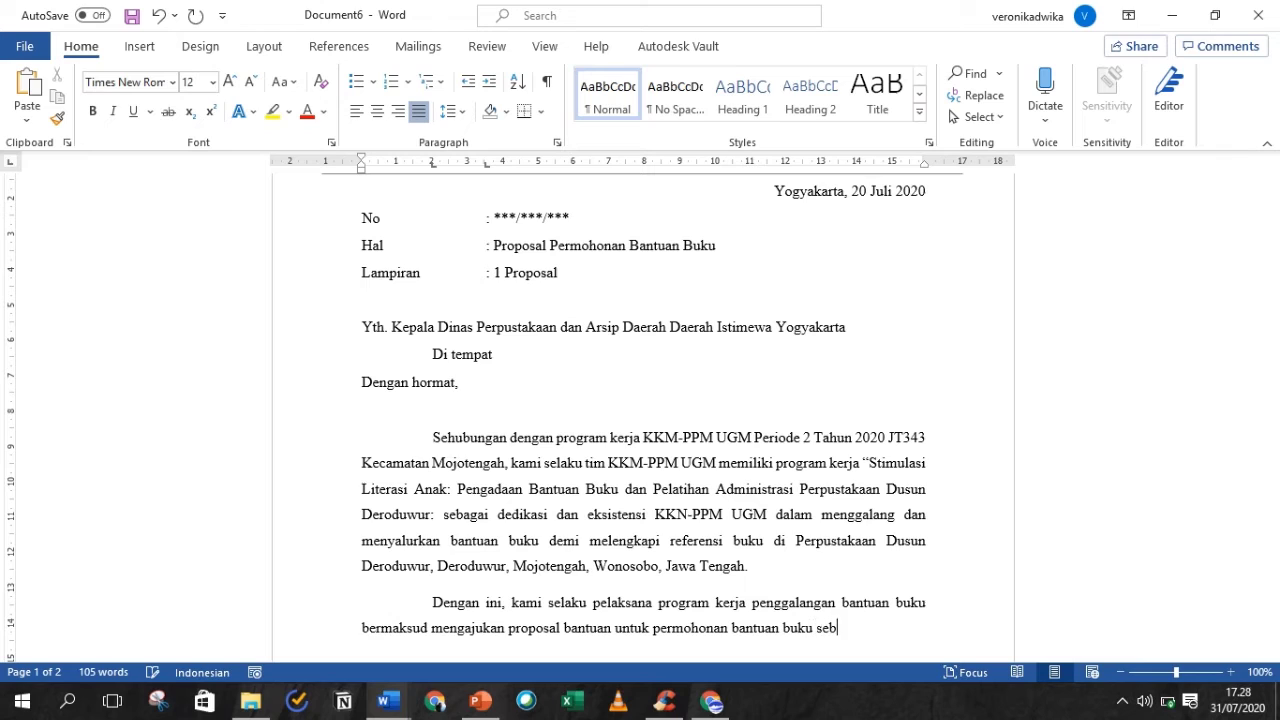
pyautogui.write('anyak 25 buku bacaan')
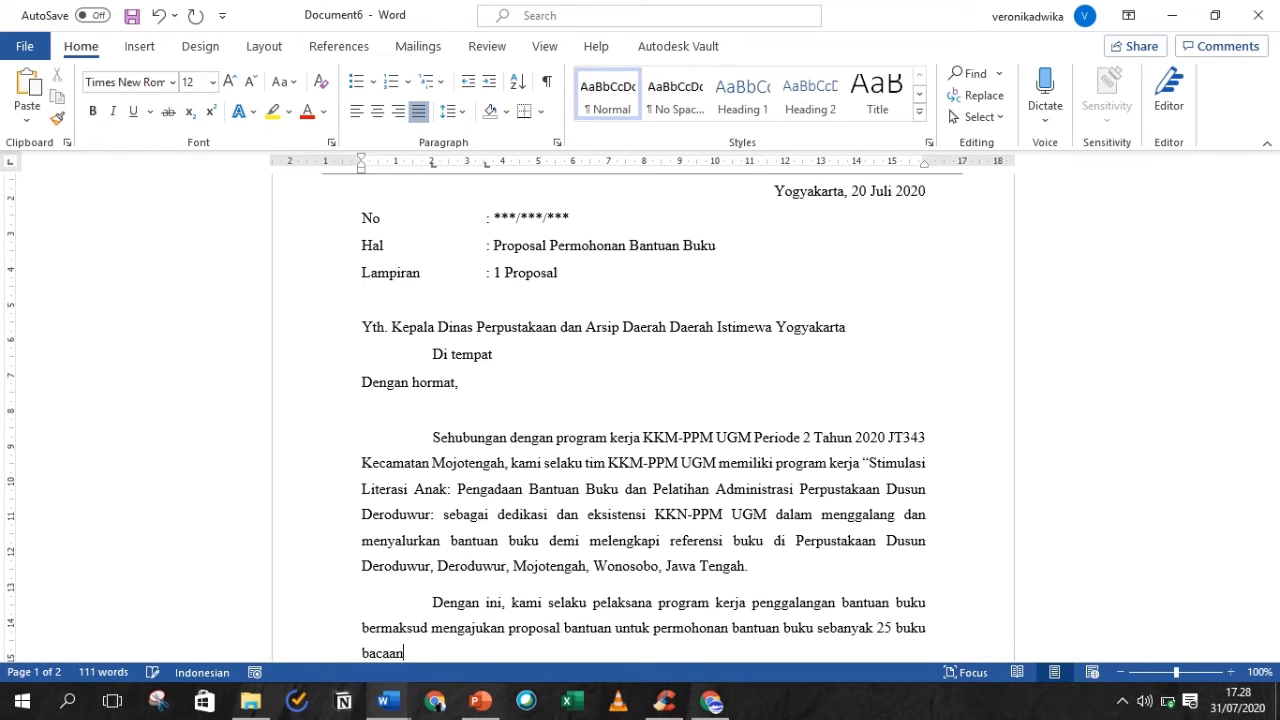
pyautogui.write(' dan buku cerita untuk anak S')
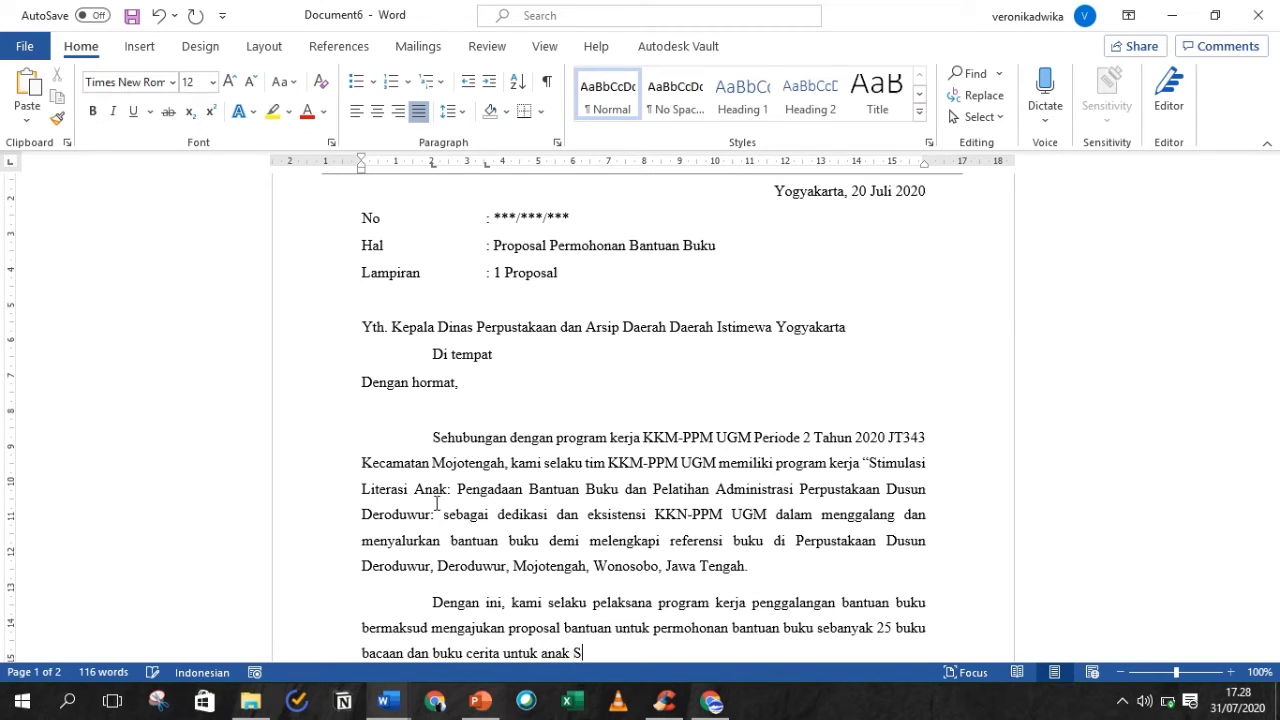
pyautogui.write('D kepada Bapak/')
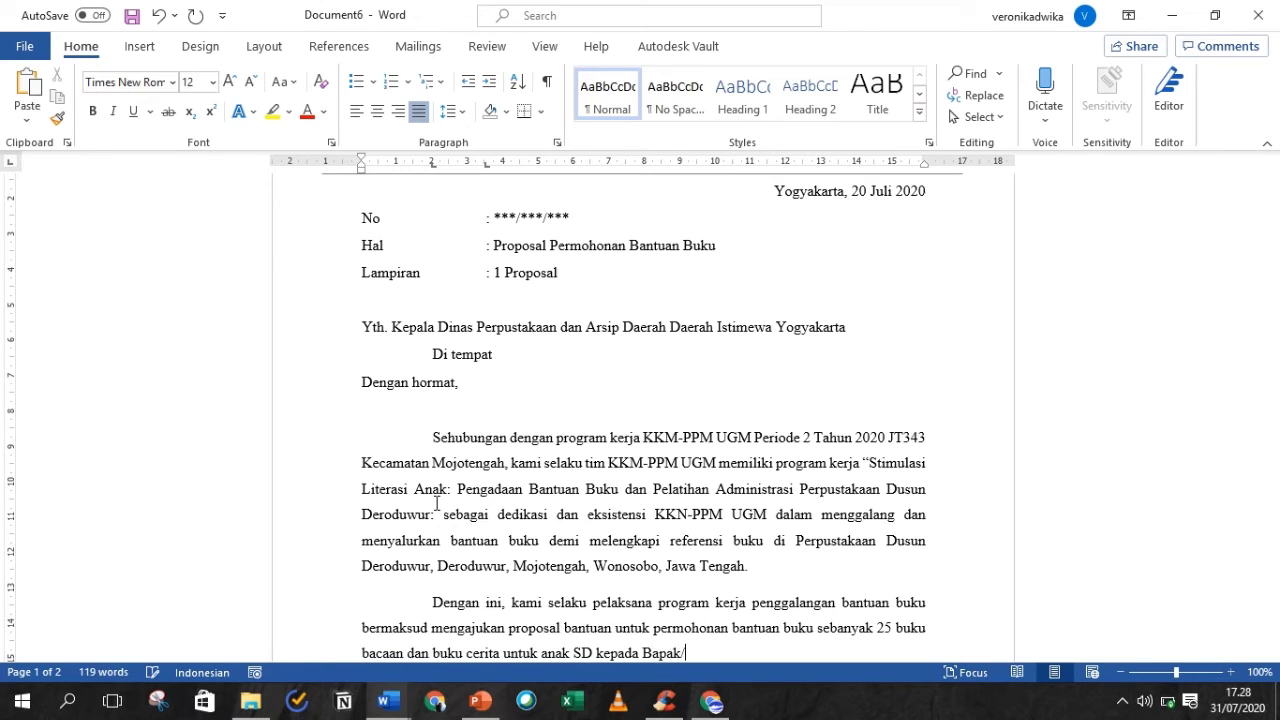
pyautogui.write('Ibu Kepala Dinas')
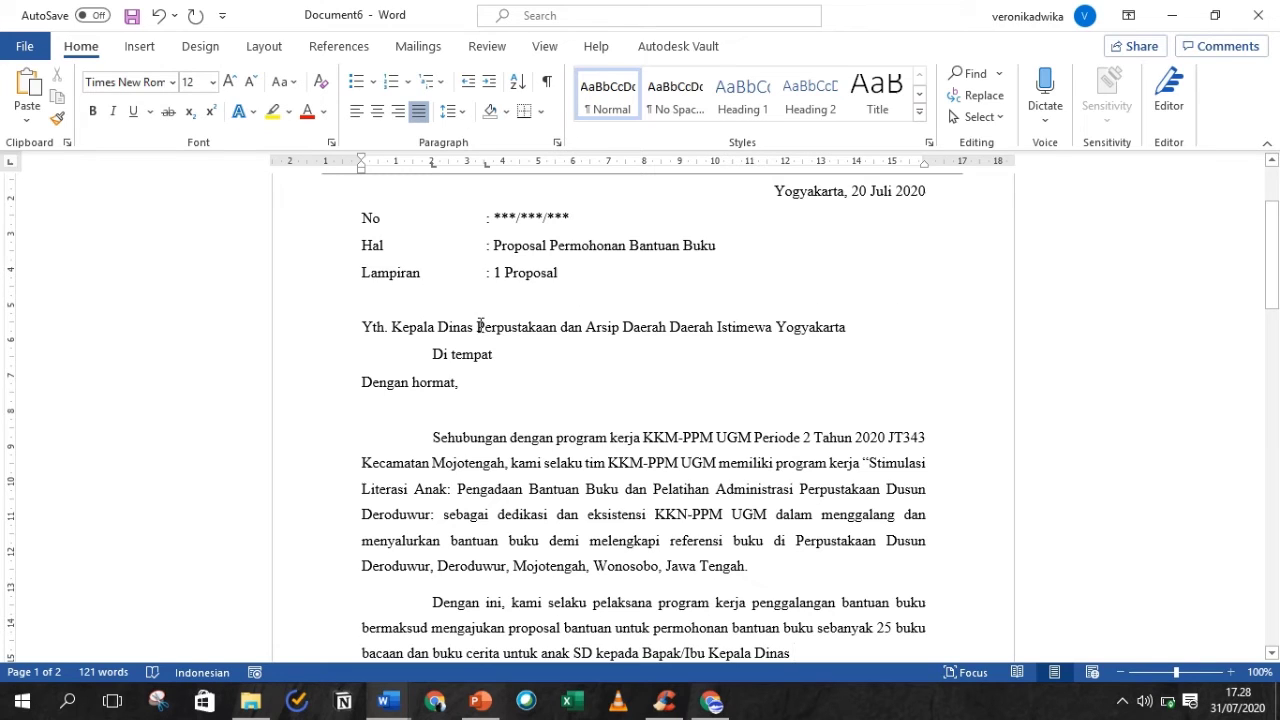
# - Copy the agency name 'Perpustakaan dan Arsip Daerah Daerah Istimewa Yogyakarta' from the Yth. line
pyautogui.moveTo(477, 326); pyautogui.dragTo(848, 334)
pyautogui.rightClick(840, 333)
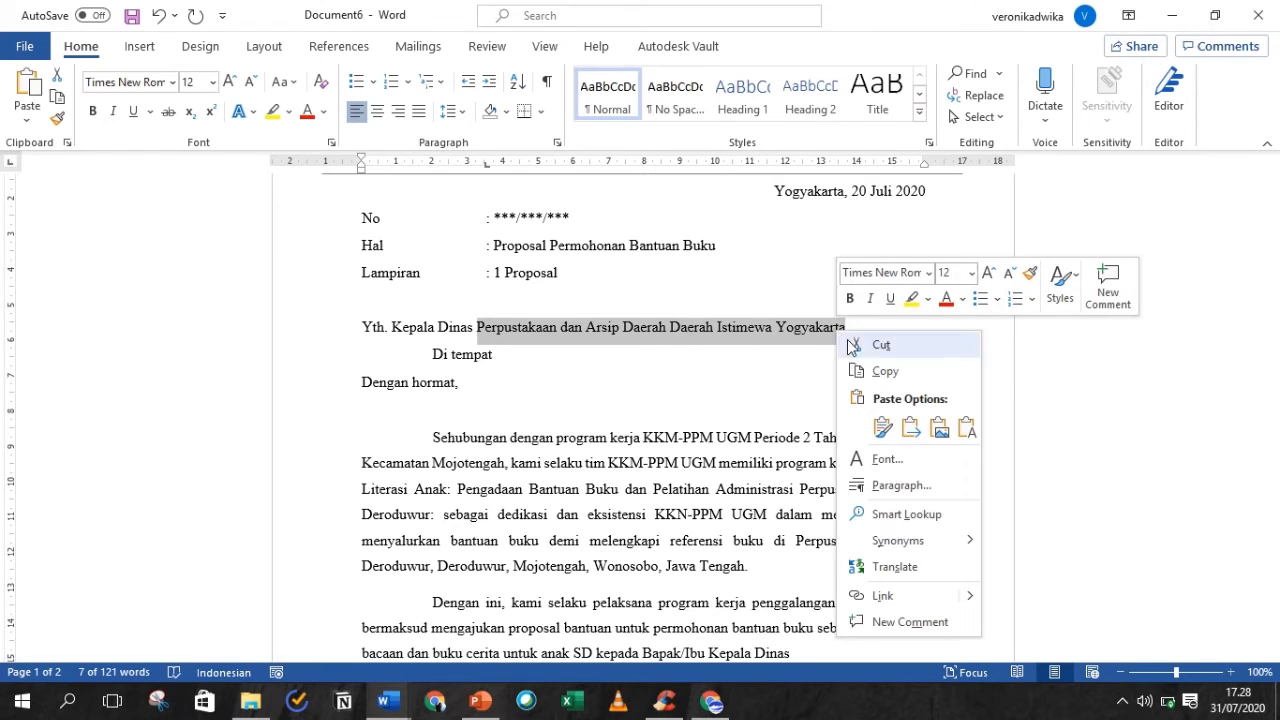
pyautogui.click(852, 370)
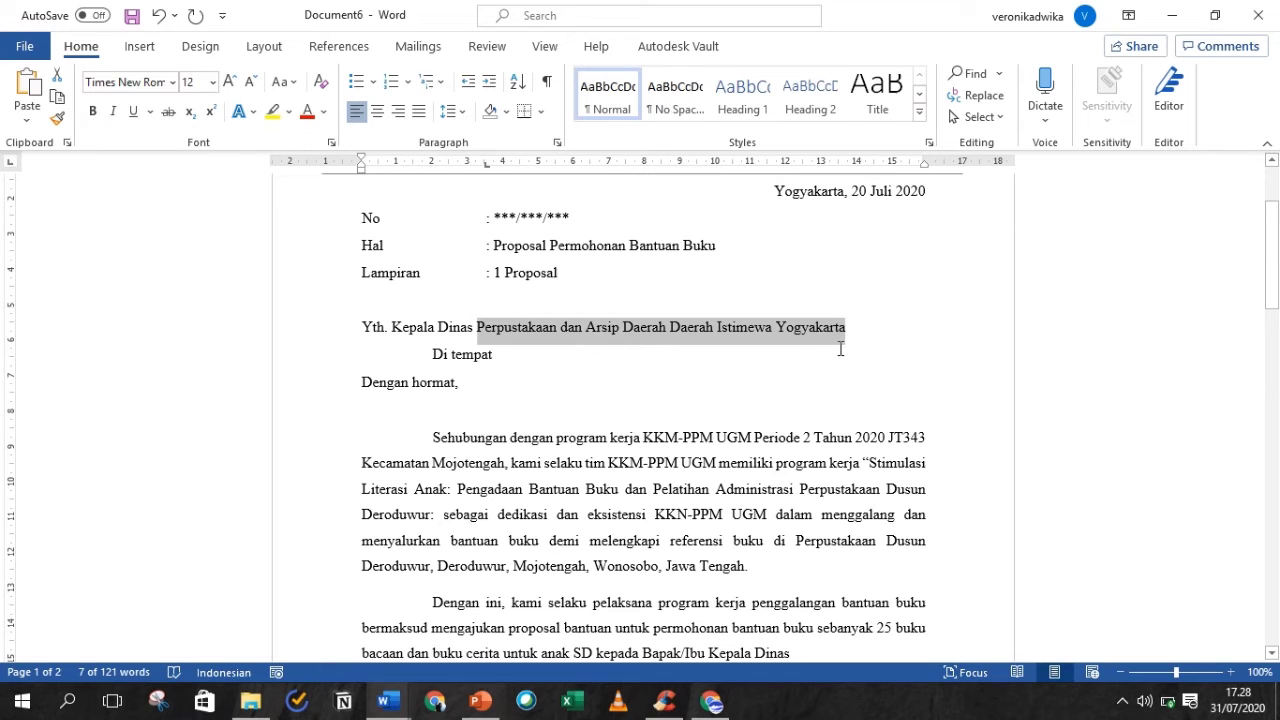
# - Paste the agency name after 'Kepala Dinas' with source formatting and end the sentence with a period
pyautogui.click(817, 651)
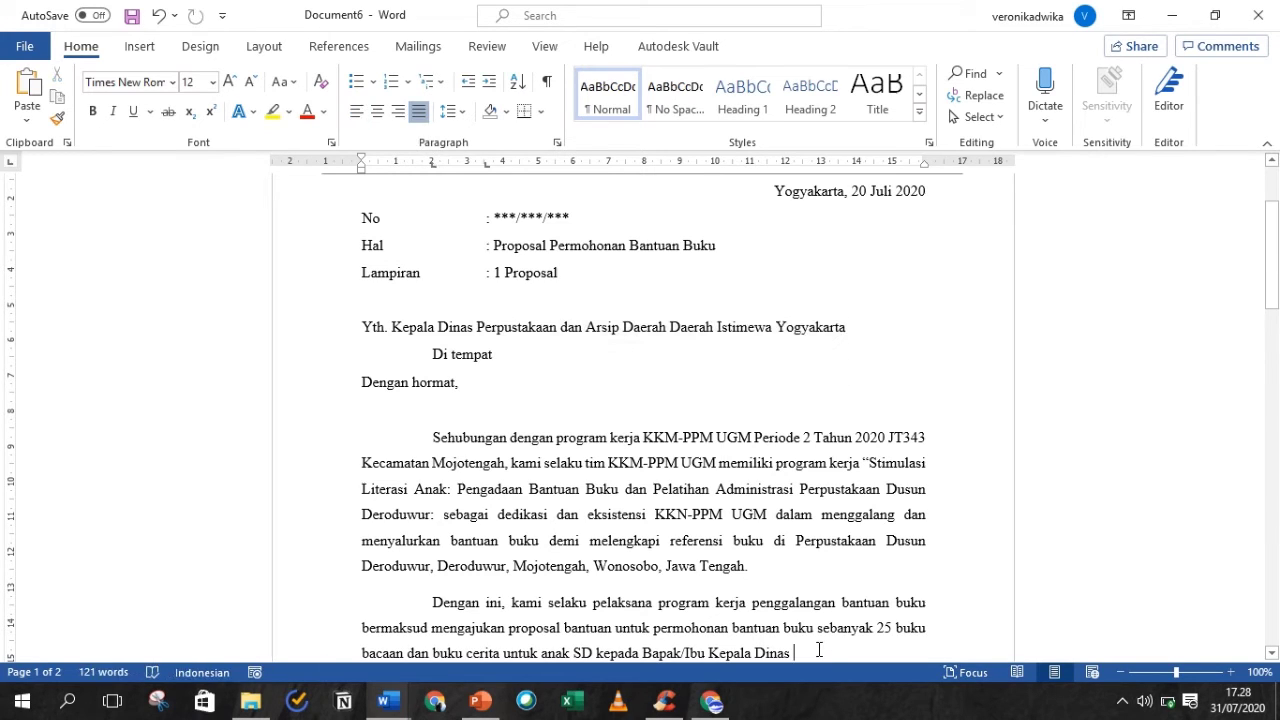
pyautogui.moveTo(1269, 297); pyautogui.dragTo(1270, 327)
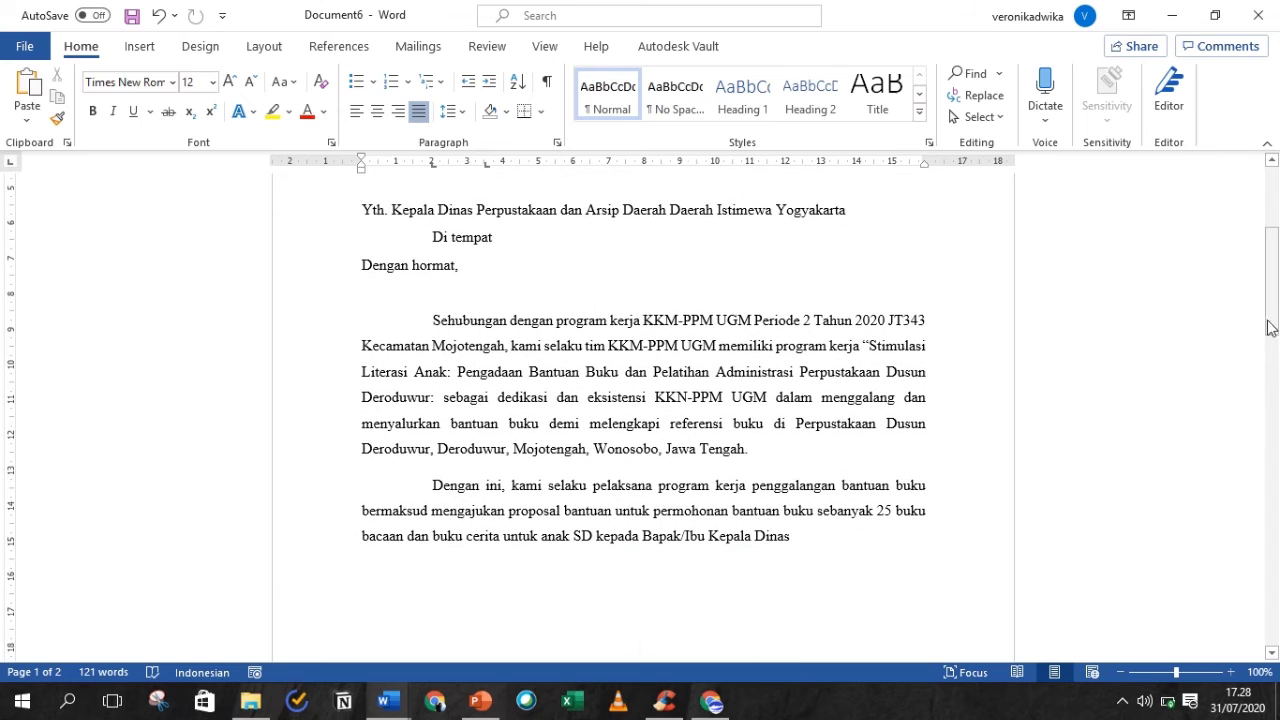
pyautogui.rightClick(813, 536)
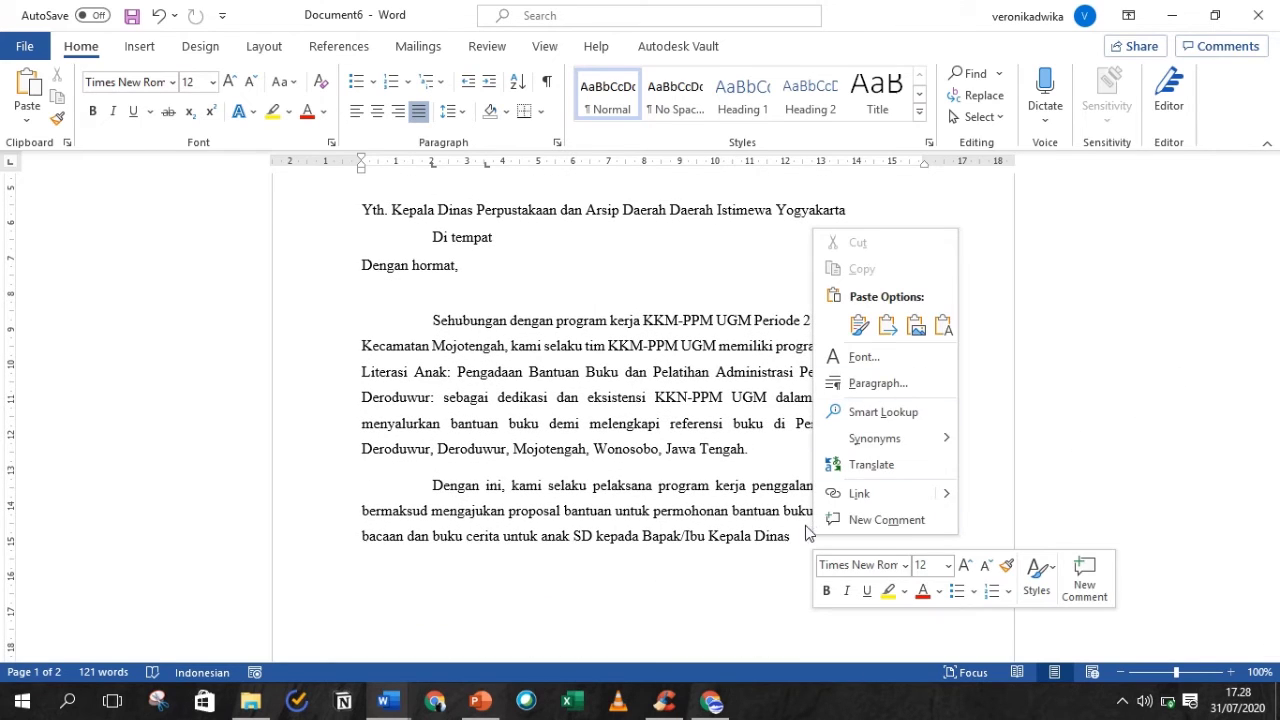
pyautogui.click(795, 539)
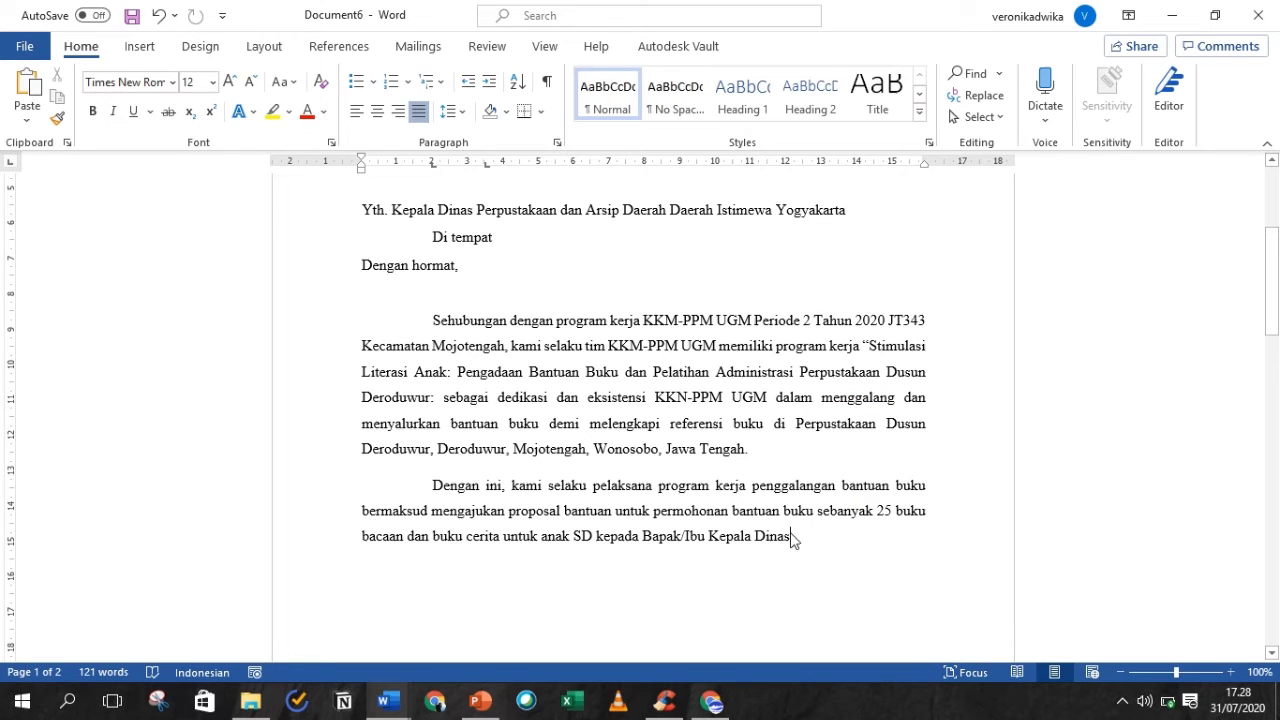
pyautogui.rightClick(795, 536)
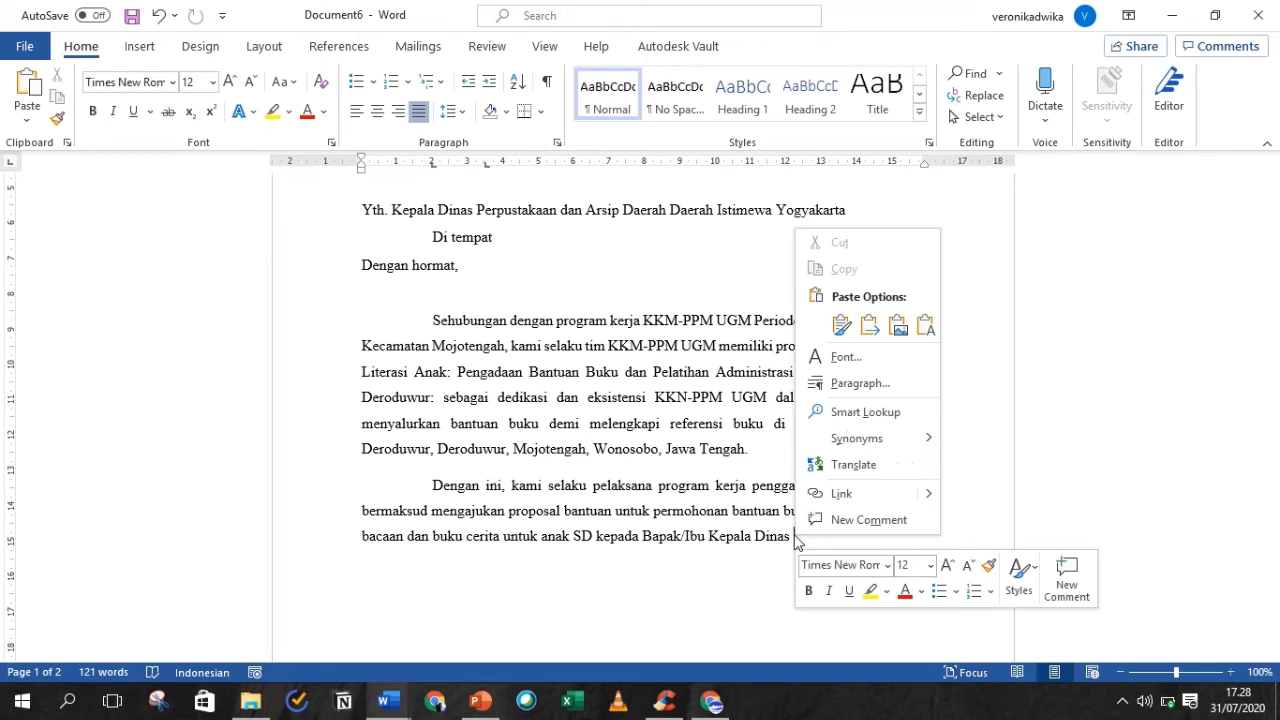
pyautogui.click(841, 325)
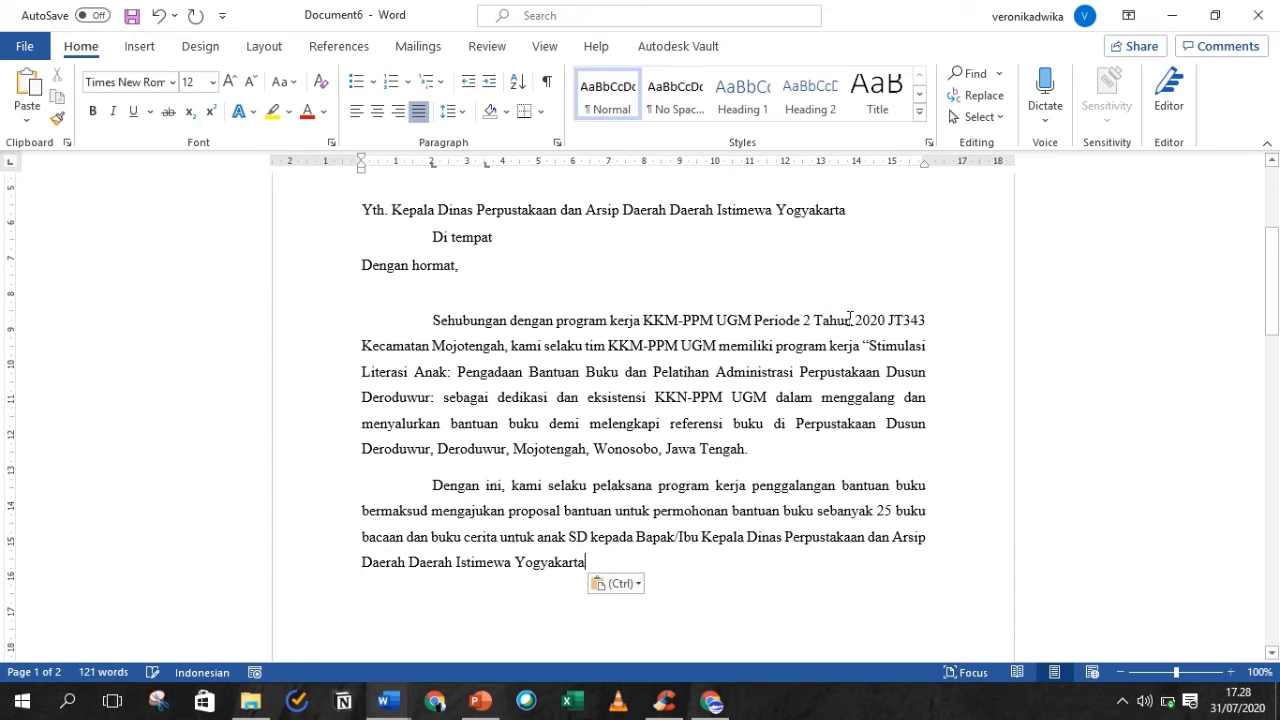
pyautogui.write('.')
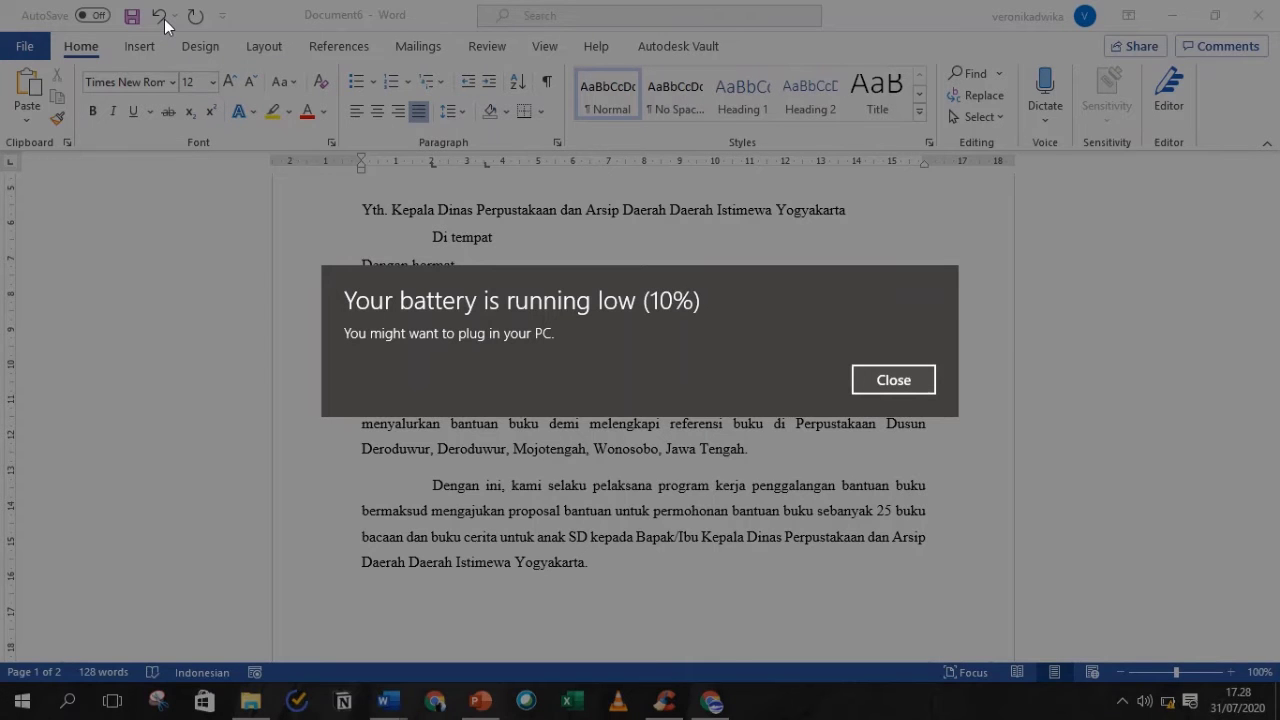
pyautogui.press('Escape')
pyautogui.moveTo(545, 10)
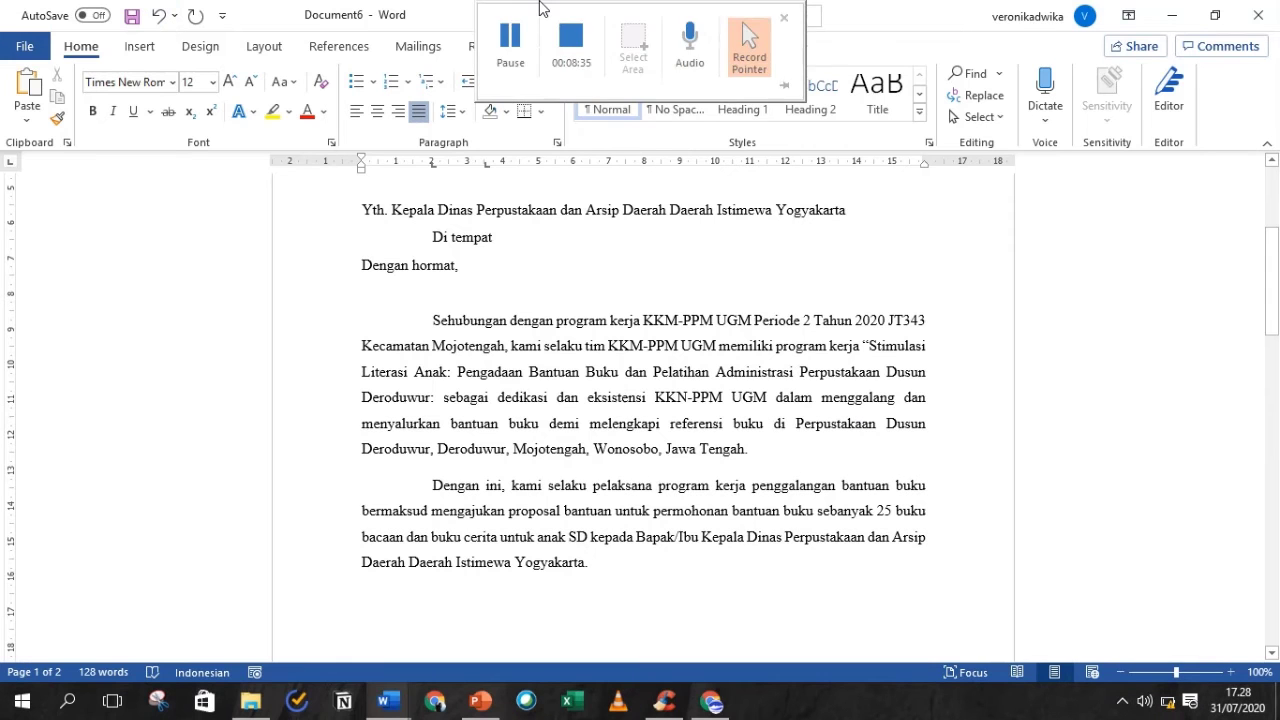
pyautogui.click(565, 40)
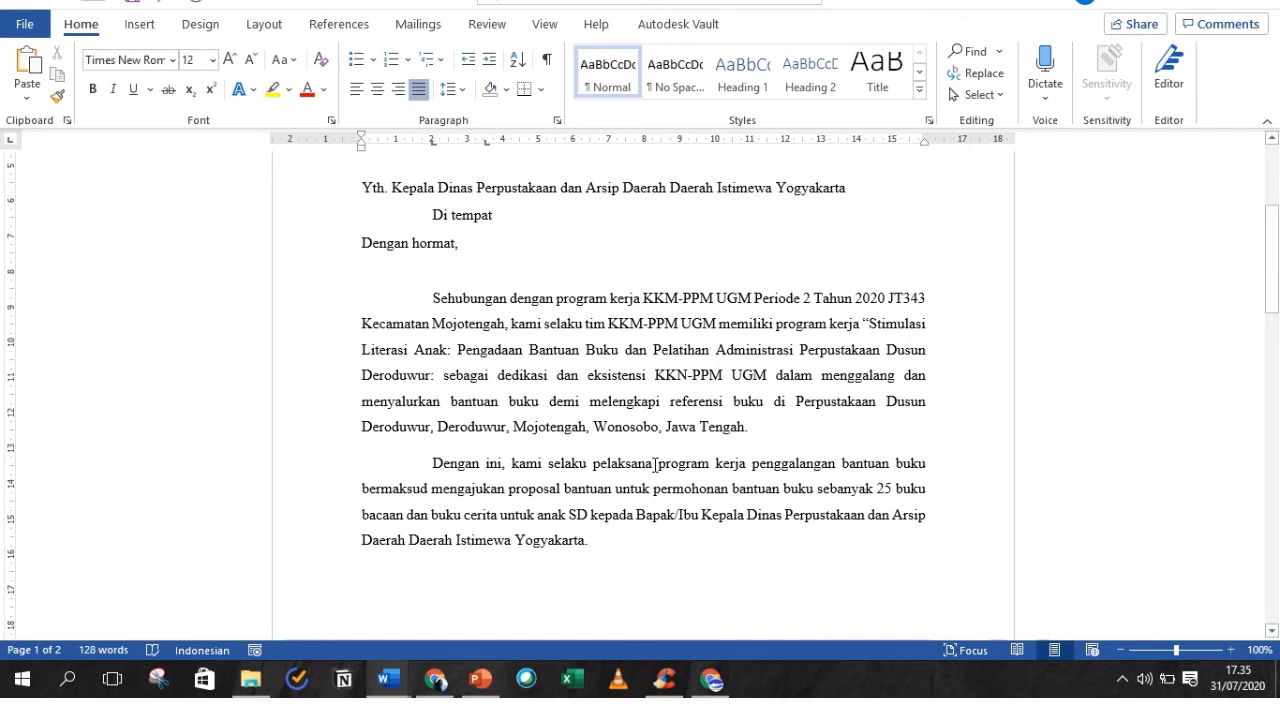
pyautogui.click(762, 550)
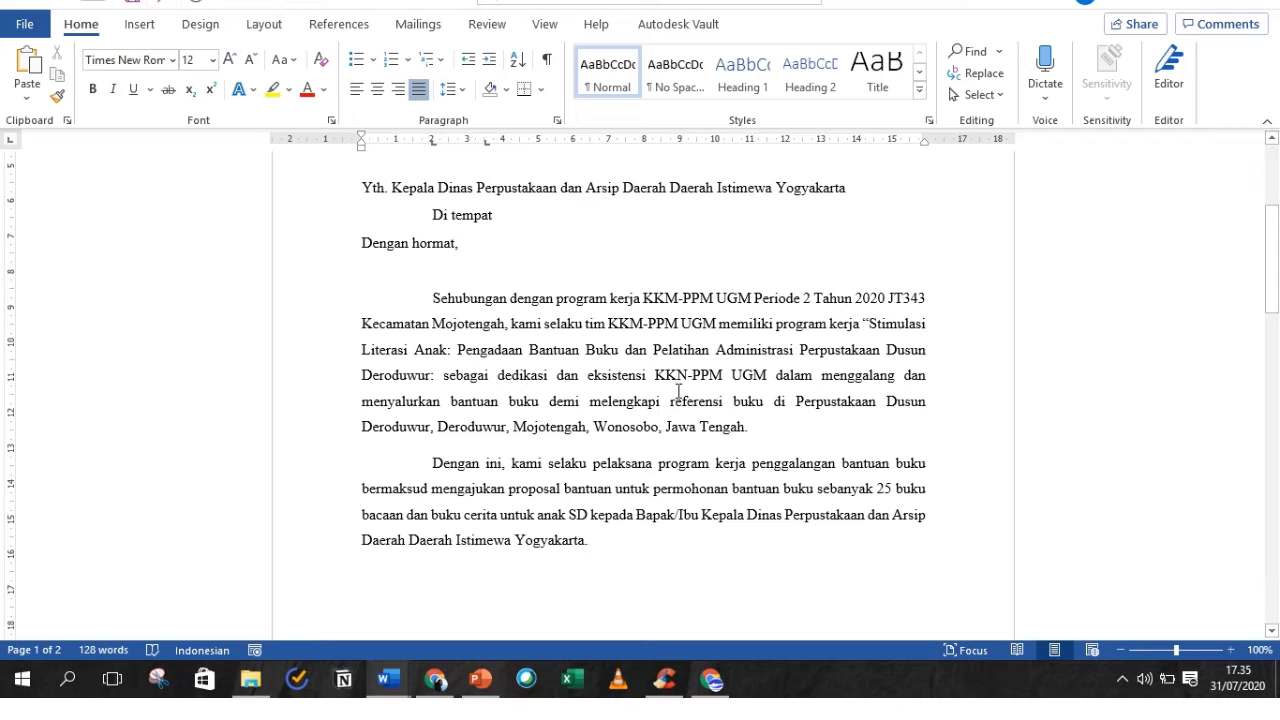
pyautogui.press('BackSpace')
pyautogui.hotkey('ctrl', 'z')
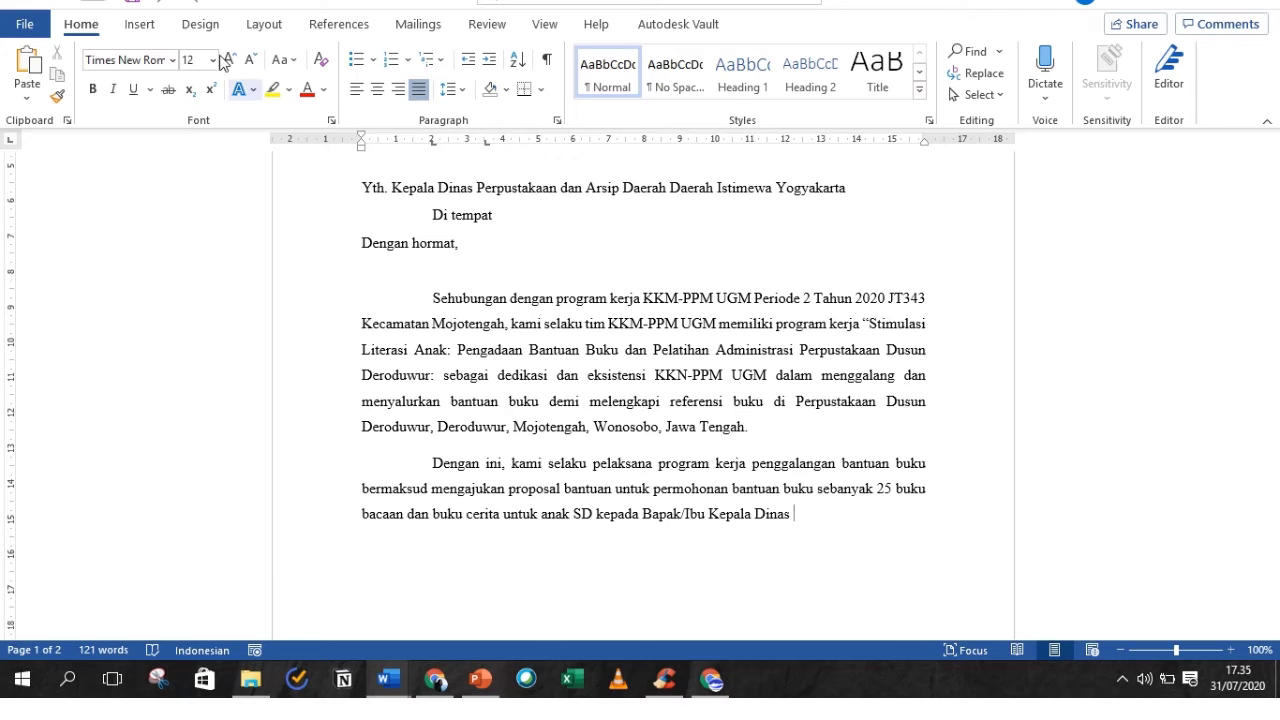
pyautogui.click(194, 11)
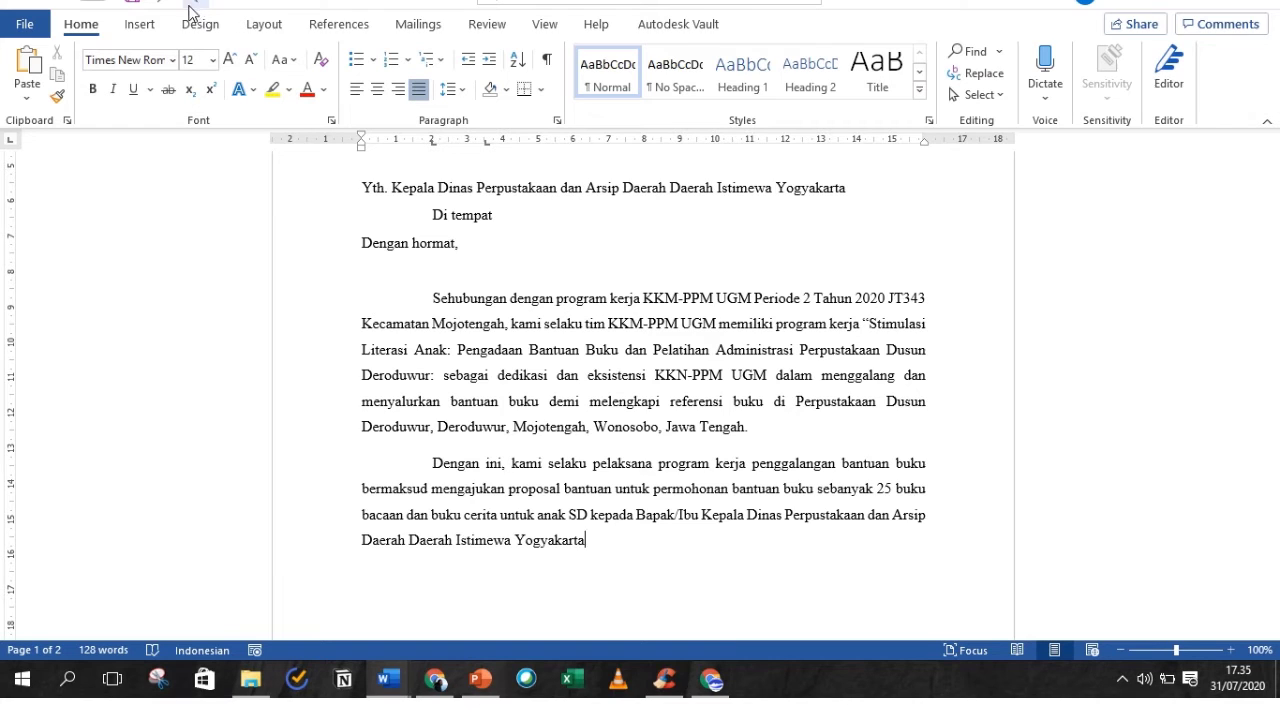
pyautogui.click(163, 6)
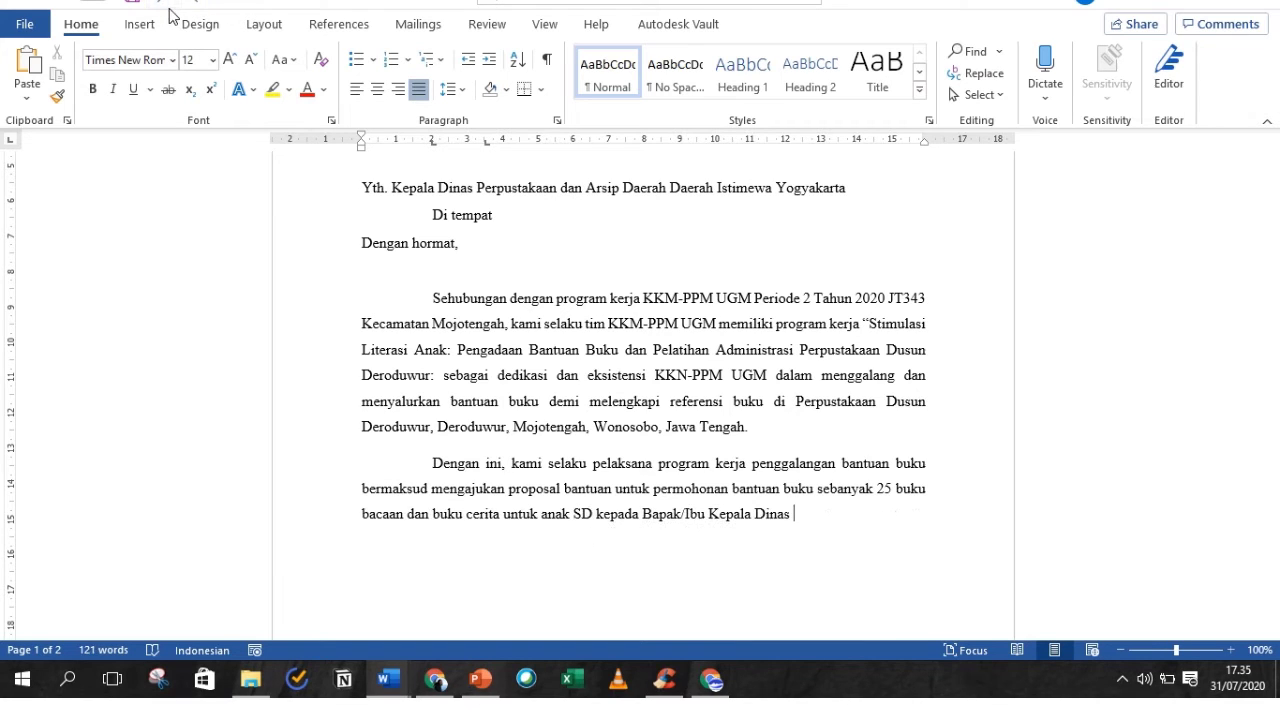
pyautogui.hotkey('ctrl', 'y')
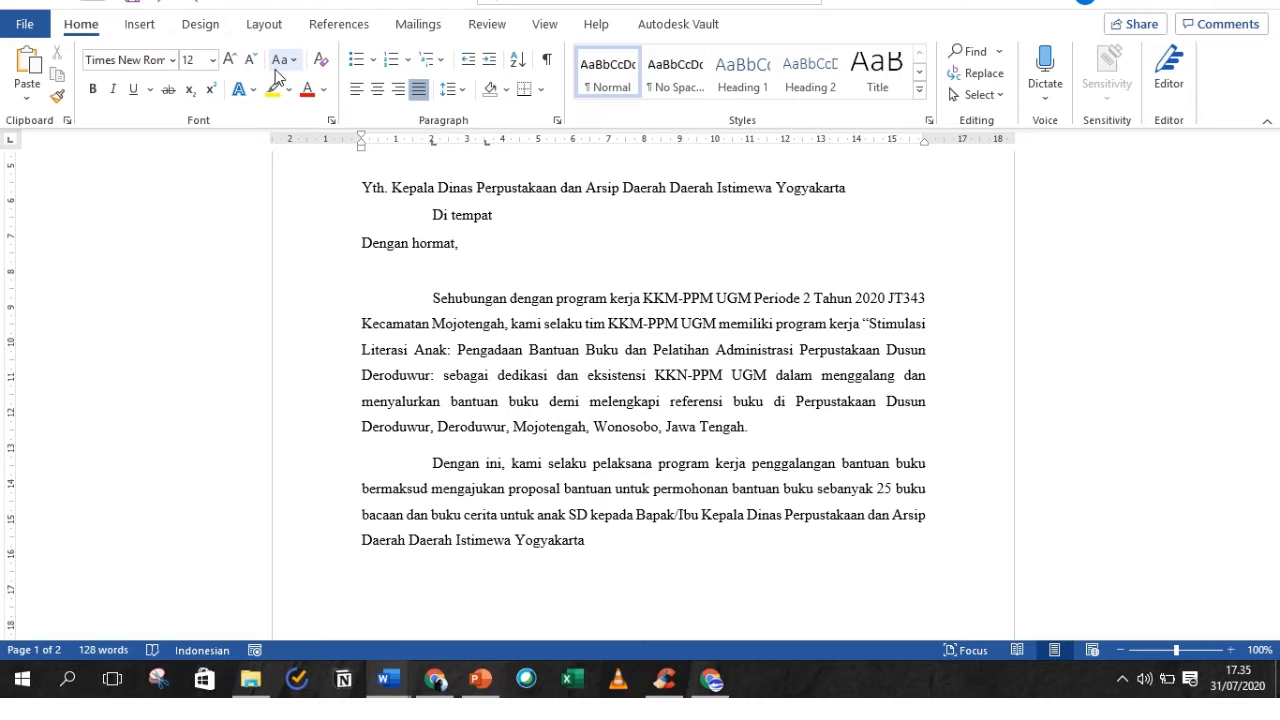
pyautogui.write('.')
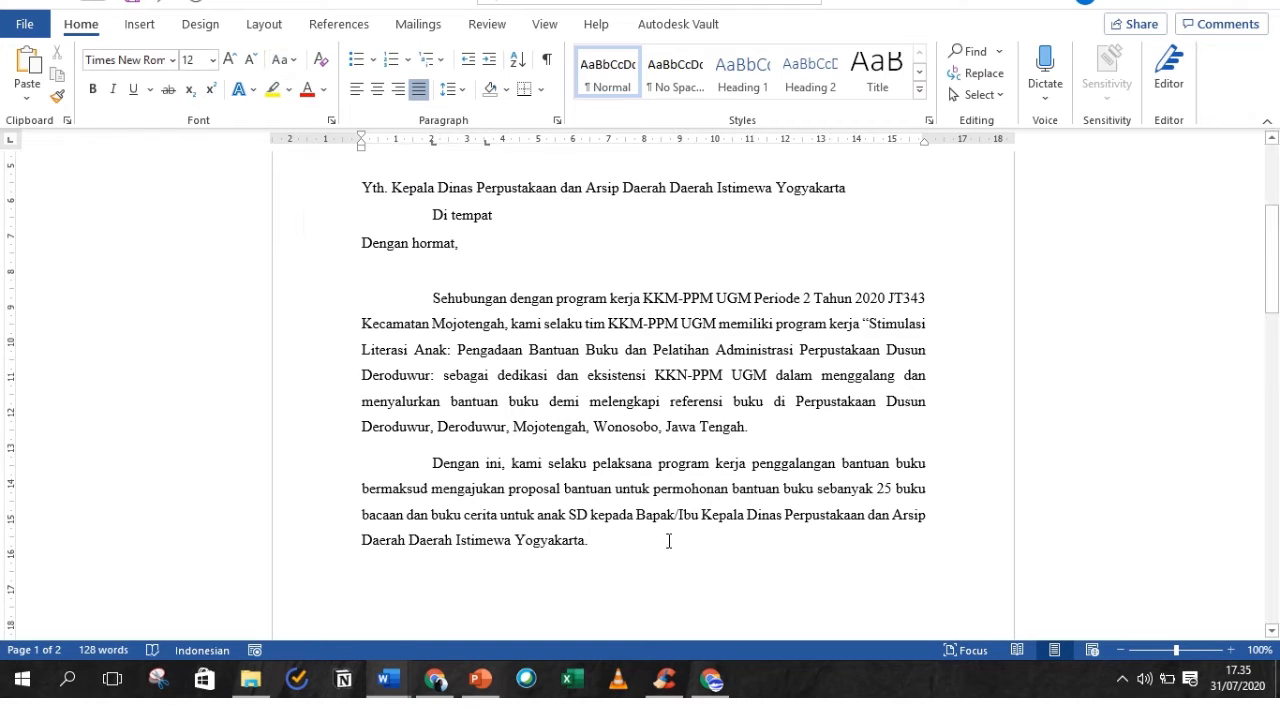
# - Add an indented closing paragraph ending '…kami mengucapkan terima kasih.'
pyautogui.press('Return')
pyautogui.press('Tab')
pyautogui.write('Be')
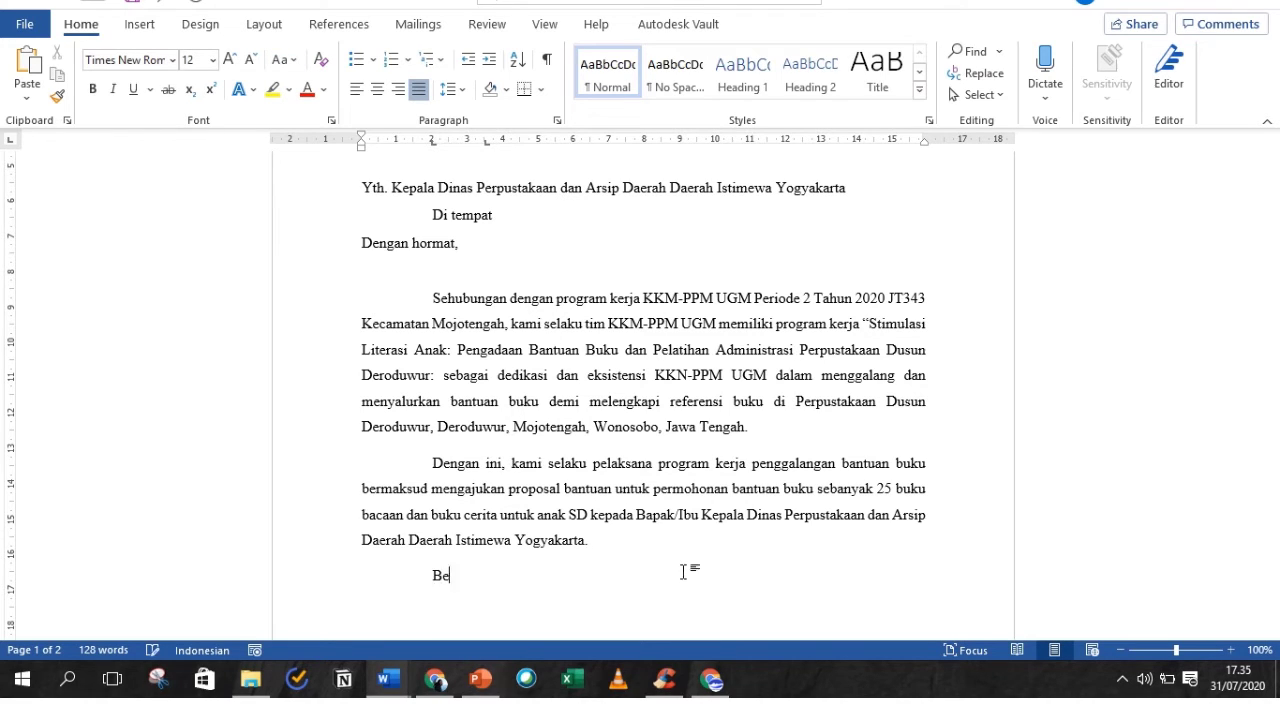
pyautogui.write('sar harapan kami atas disetujuinnya permohonan ini. Demikian surat permohonan ini kami sampaikan, atas perhatian dan kerjasama Bapak/I')
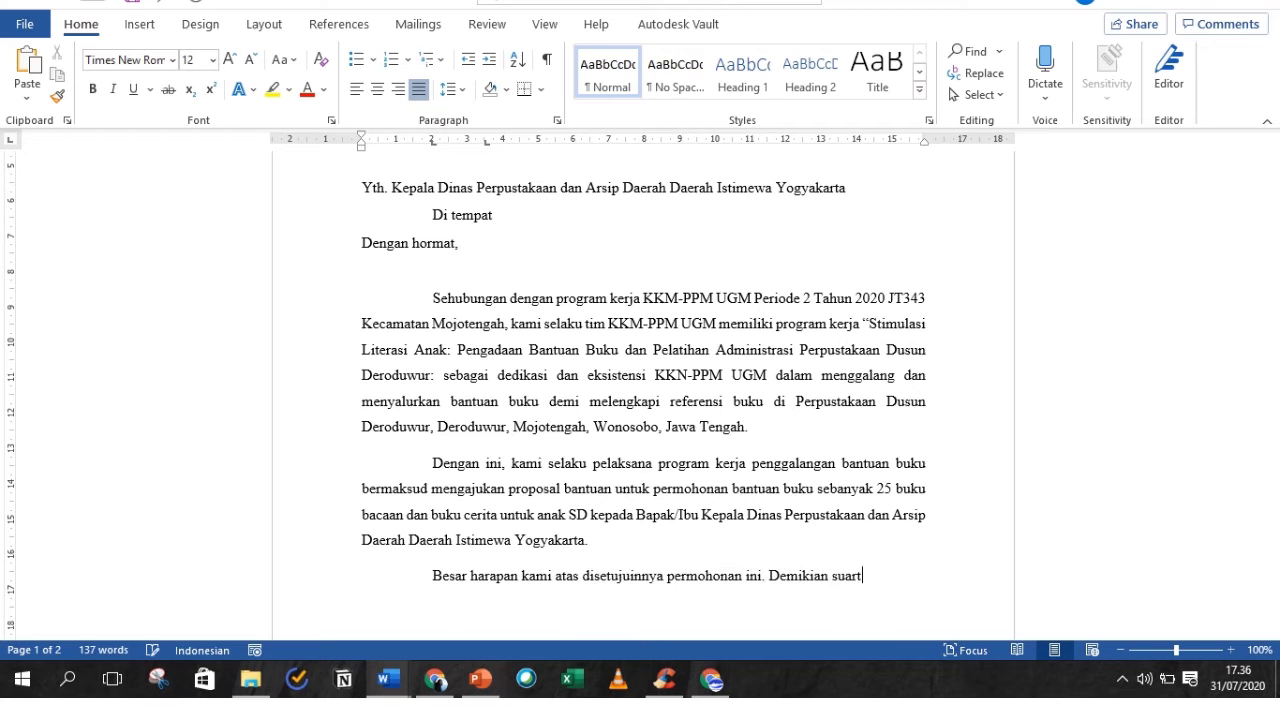
pyautogui.write('bu, kami mengucapkan')
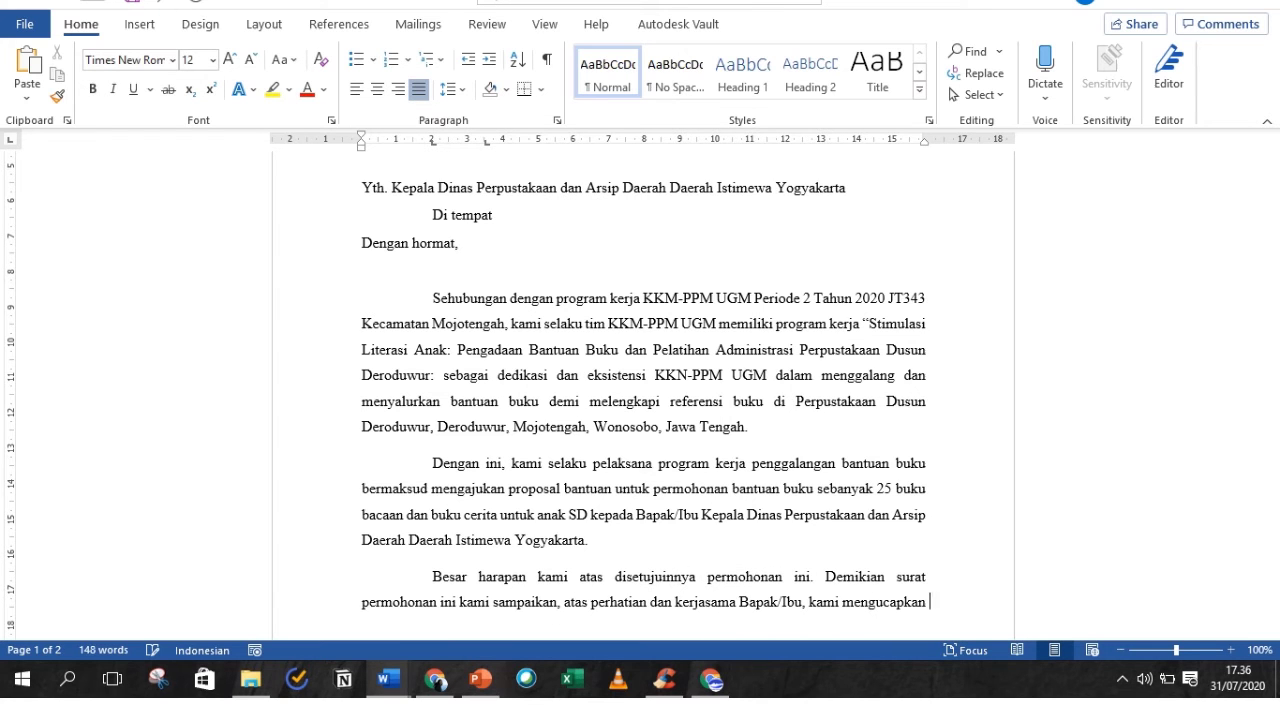
pyautogui.write(' terima kasih.')
# - Remove the extra space after the three body paragraphs
pyautogui.click(1121, 650)
pyautogui.click(459, 392)
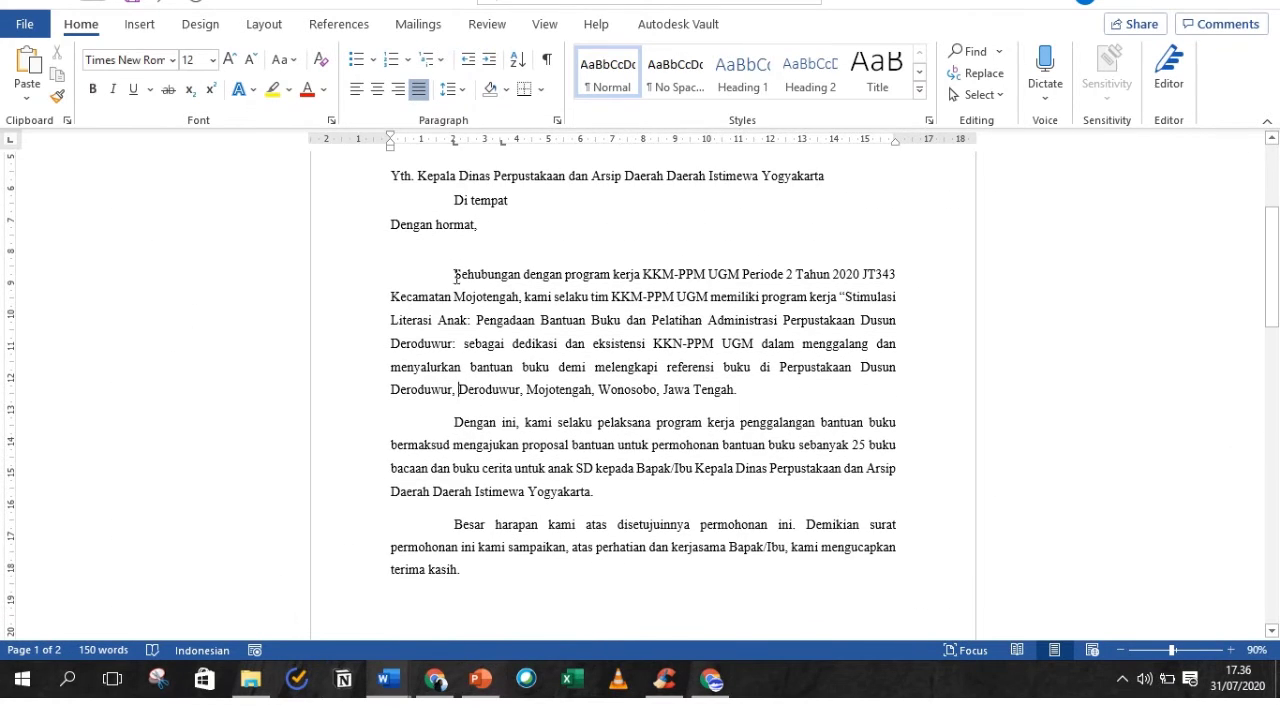
pyautogui.moveTo(454, 274); pyautogui.dragTo(460, 569)
pyautogui.click(450, 89)
pyautogui.click(545, 326)
# - Add a centred 'Hormat kami,' line below the closing paragraph
pyautogui.click(556, 560)
pyautogui.scroll(-5, 556, 560)
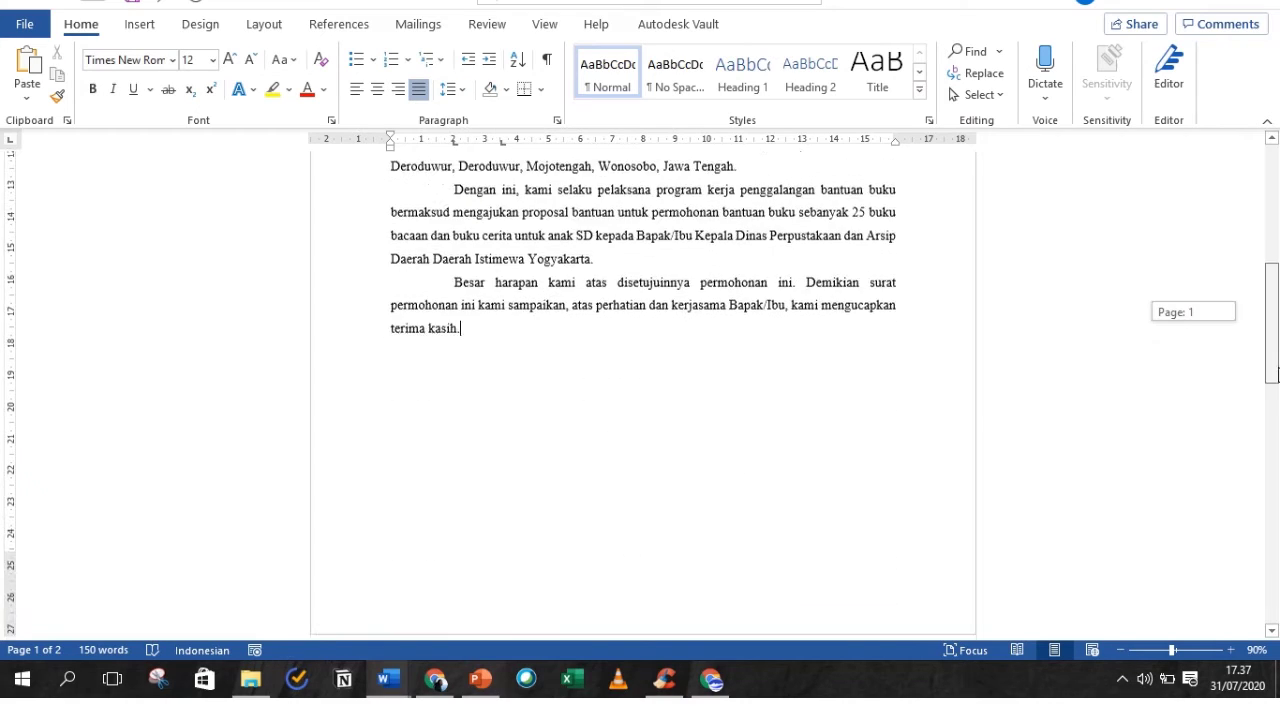
pyautogui.scroll(4, 556, 560)
pyautogui.scroll(-4, 556, 560)
pyautogui.press('Return')
pyautogui.press('Return')
pyautogui.click(378, 90)
pyautogui.write('Hormat kami,')
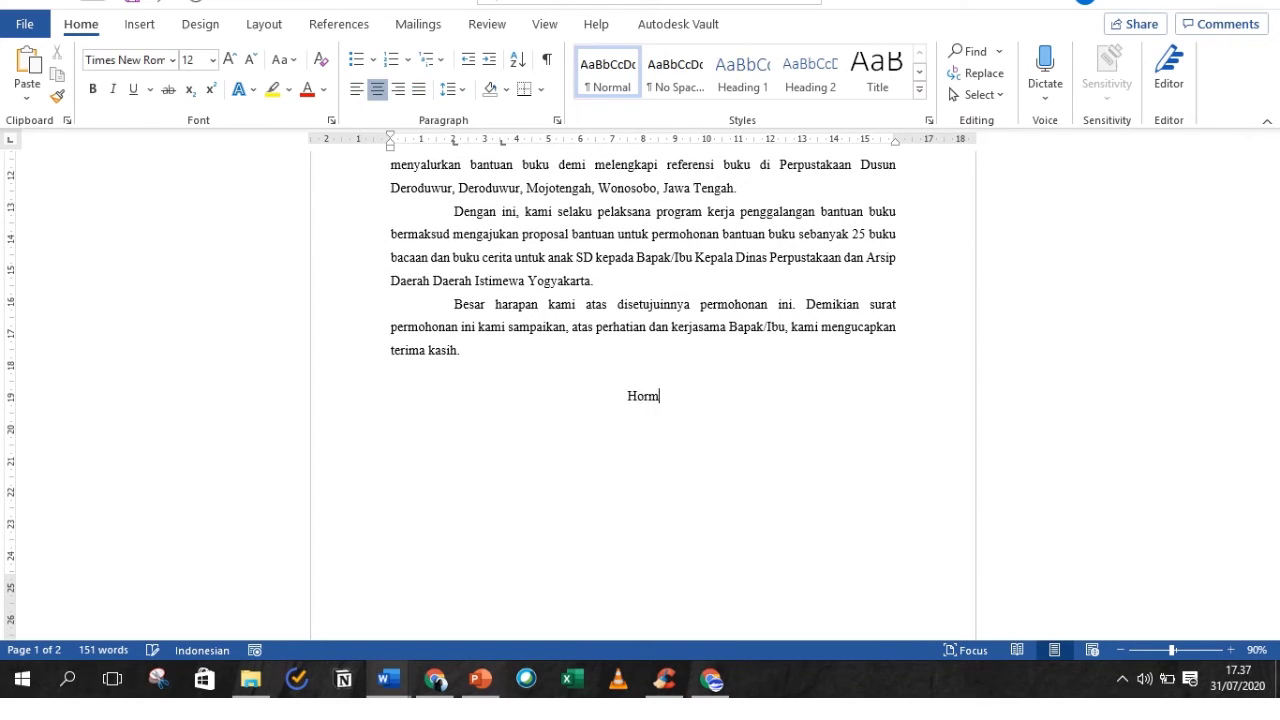
pyautogui.press('Return')
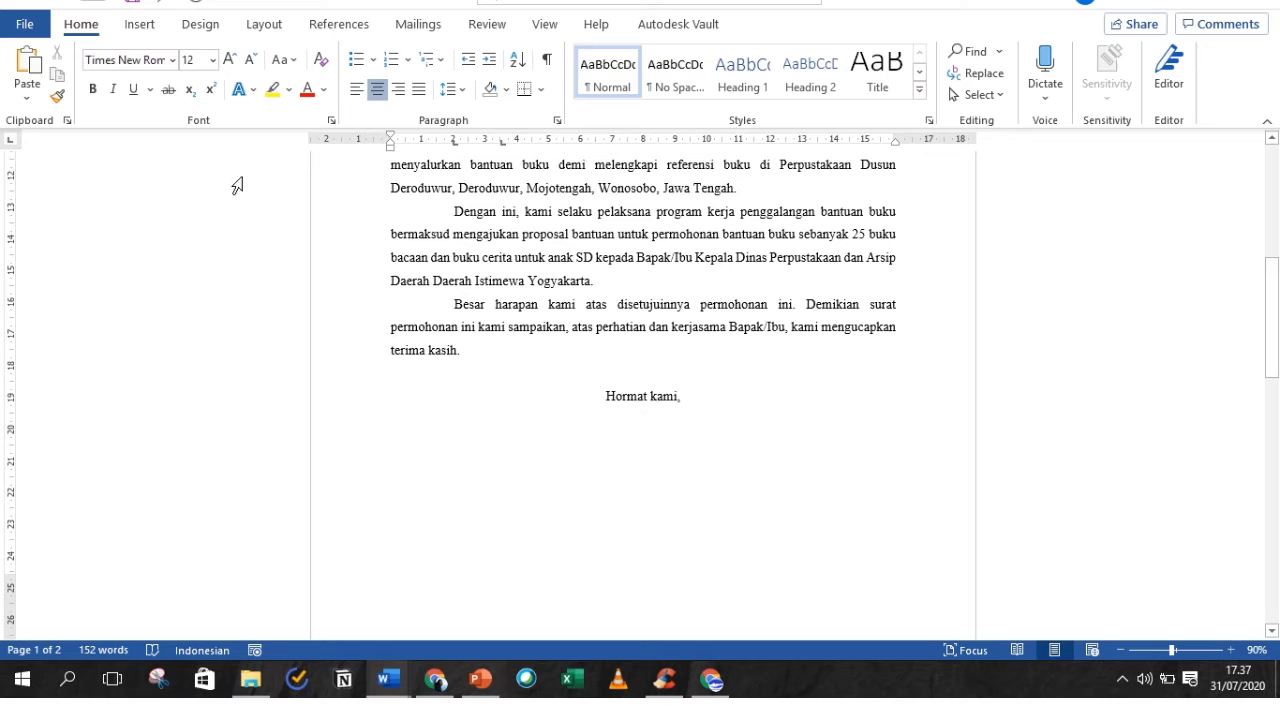
# - Insert a 2-column, 3-row table under 'Hormat kami,' and title the left cell 'Ketua Tim KKN'
pyautogui.click(139, 30)
pyautogui.click(139, 76)
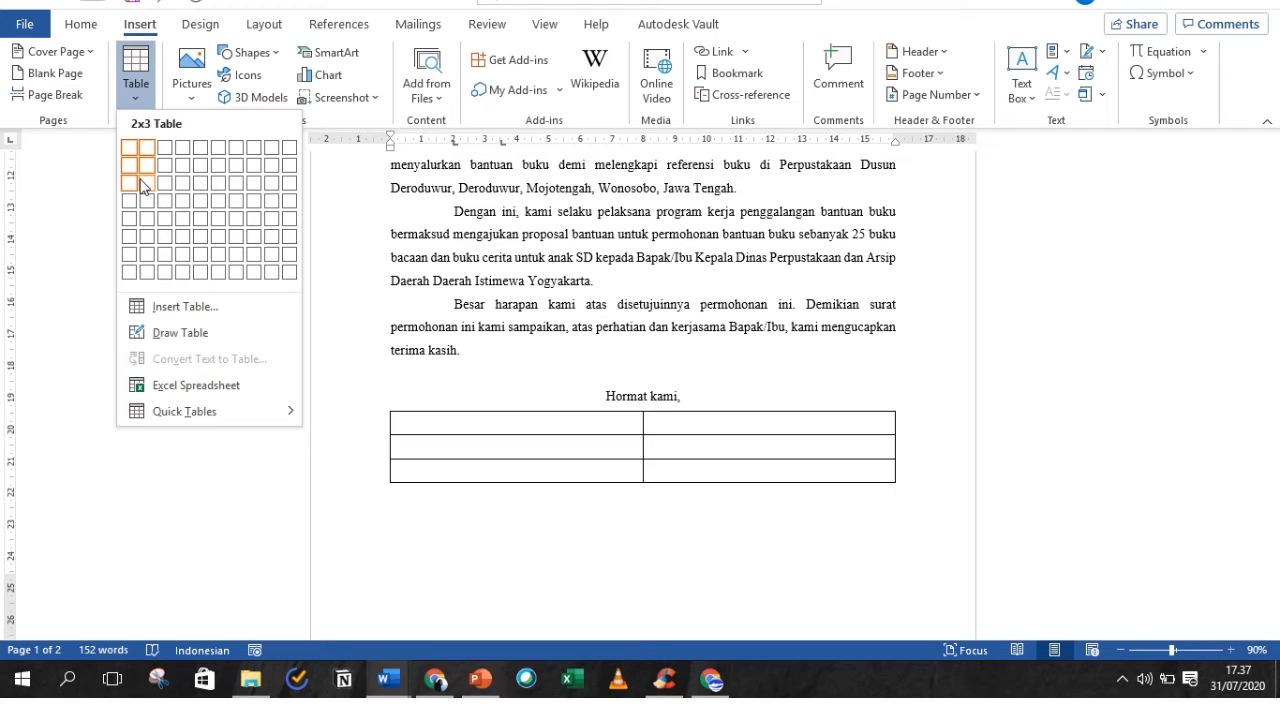
pyautogui.click(141, 186)
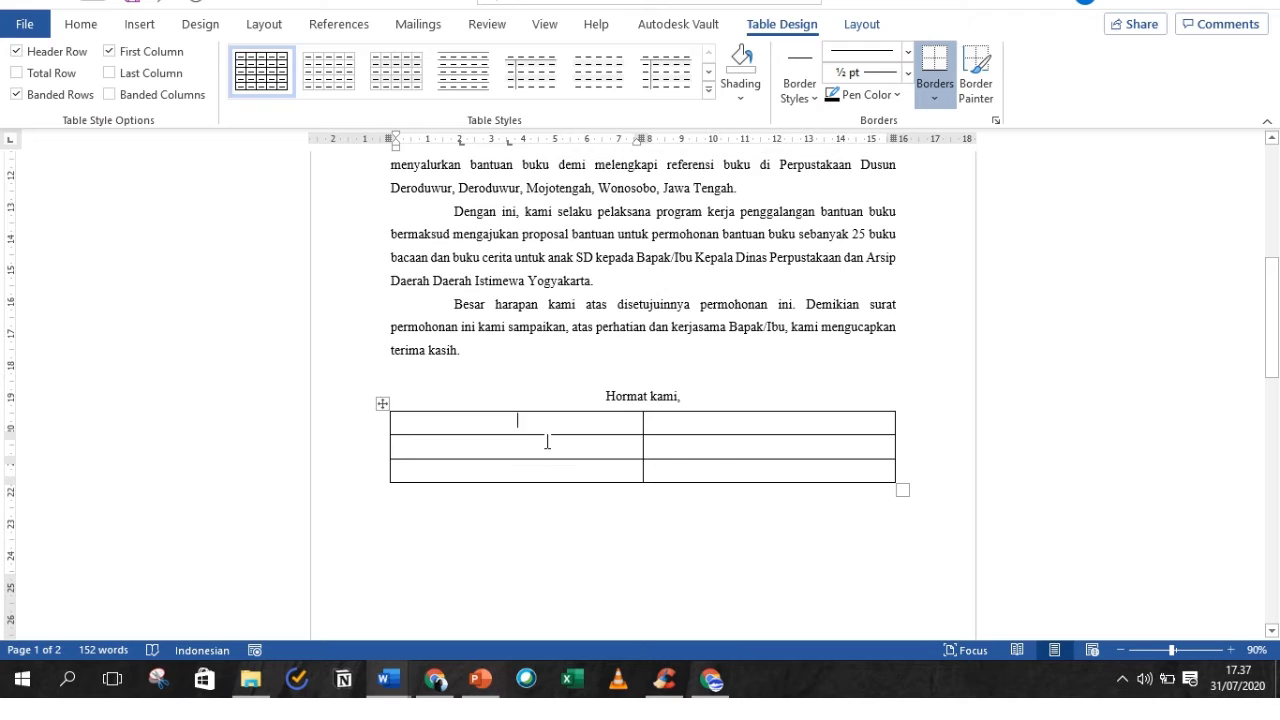
pyautogui.write('Kaj')
pyautogui.press('BackSpace')
pyautogui.press('BackSpace')
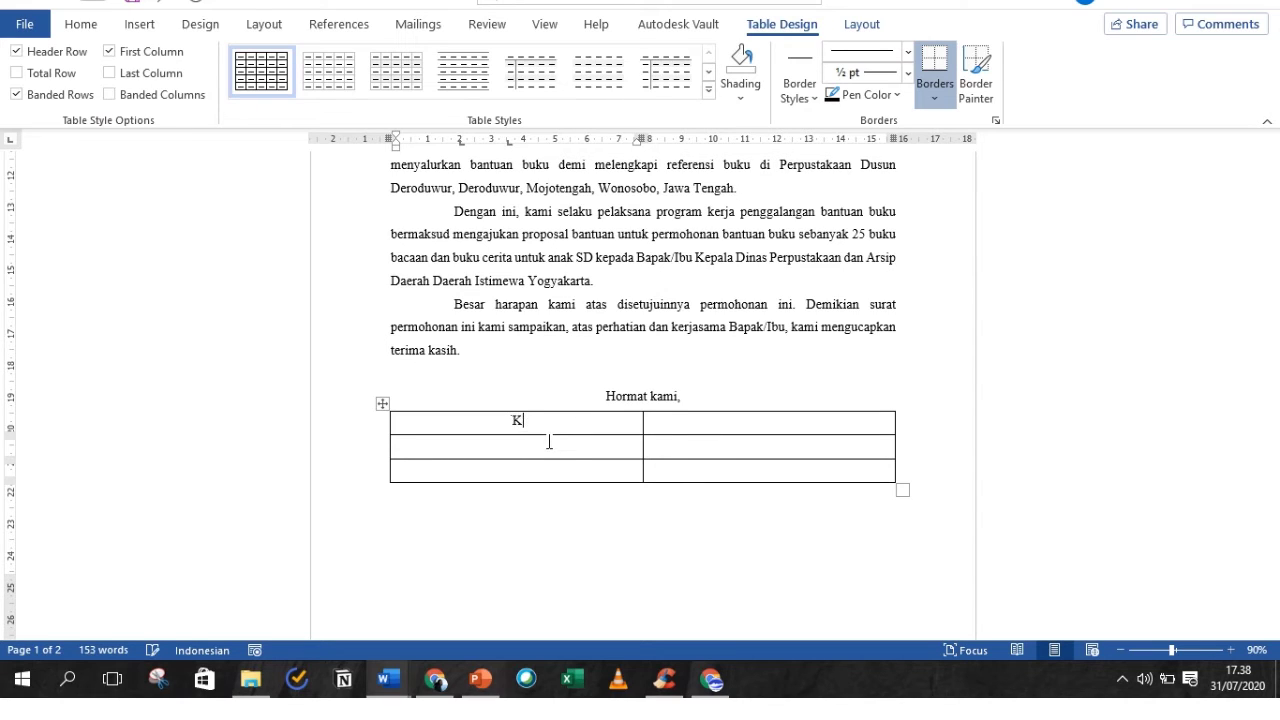
pyautogui.write('etua Tim KKN')
# - Title the right cell 'Ketua Pelaksana Program Kerja' over two lines and add left signature space
pyautogui.click(808, 422)
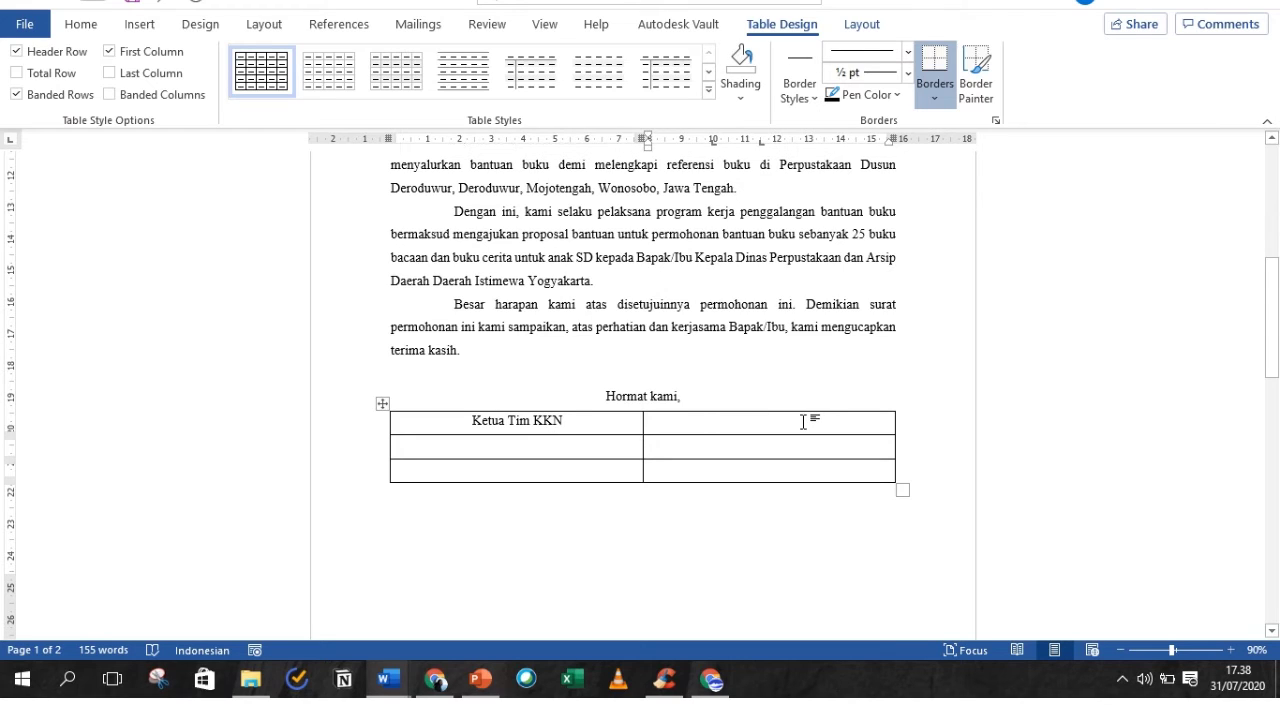
pyautogui.write('Ketua Pel')
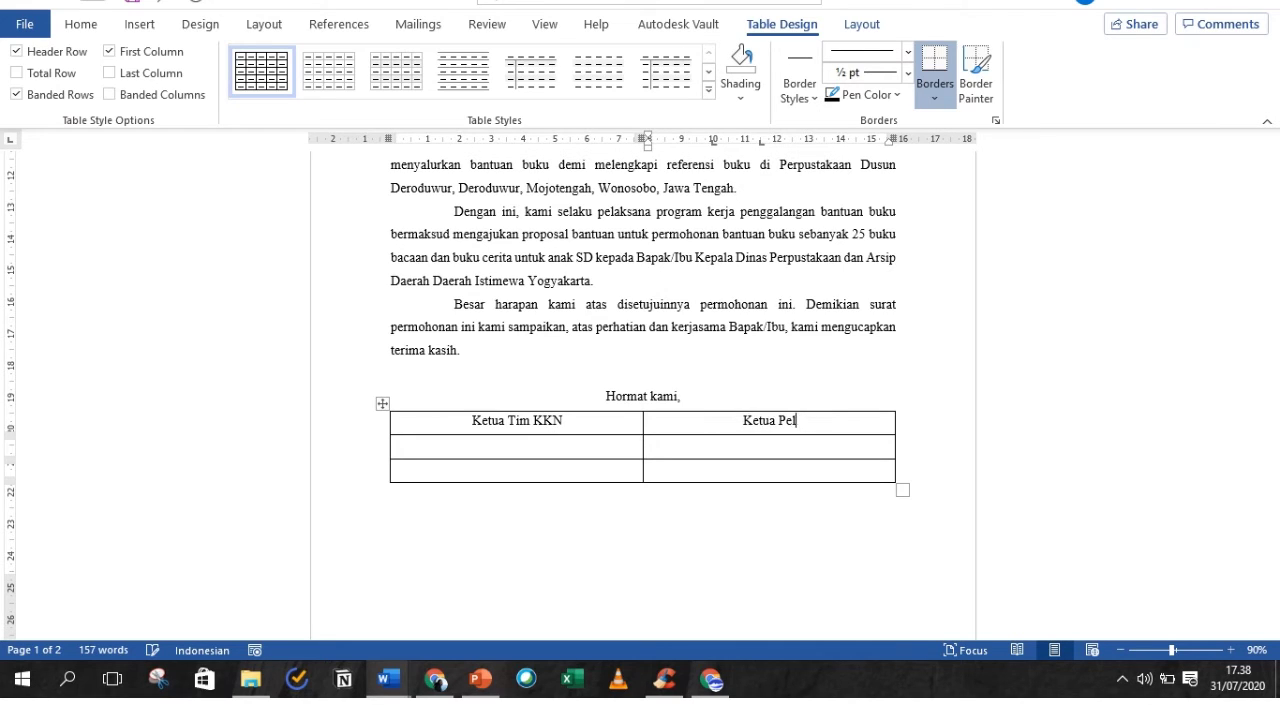
pyautogui.write('aksana Prog')
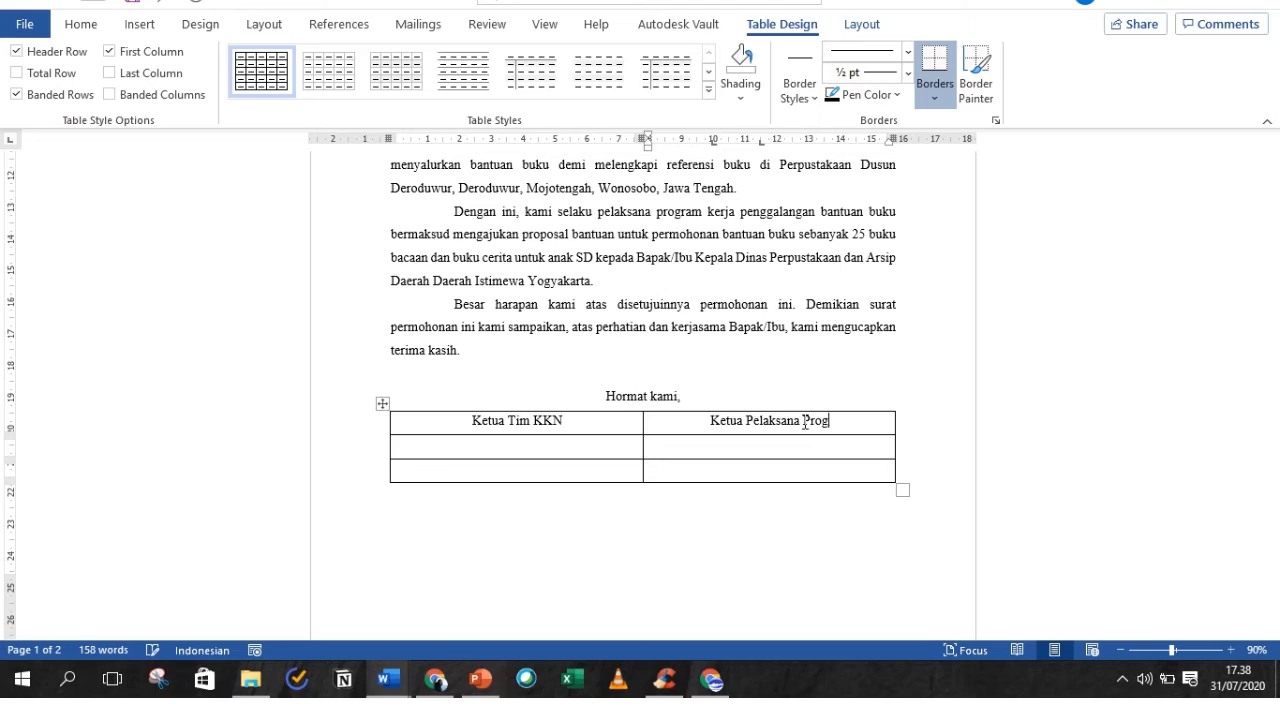
pyautogui.write('ram Kerja')
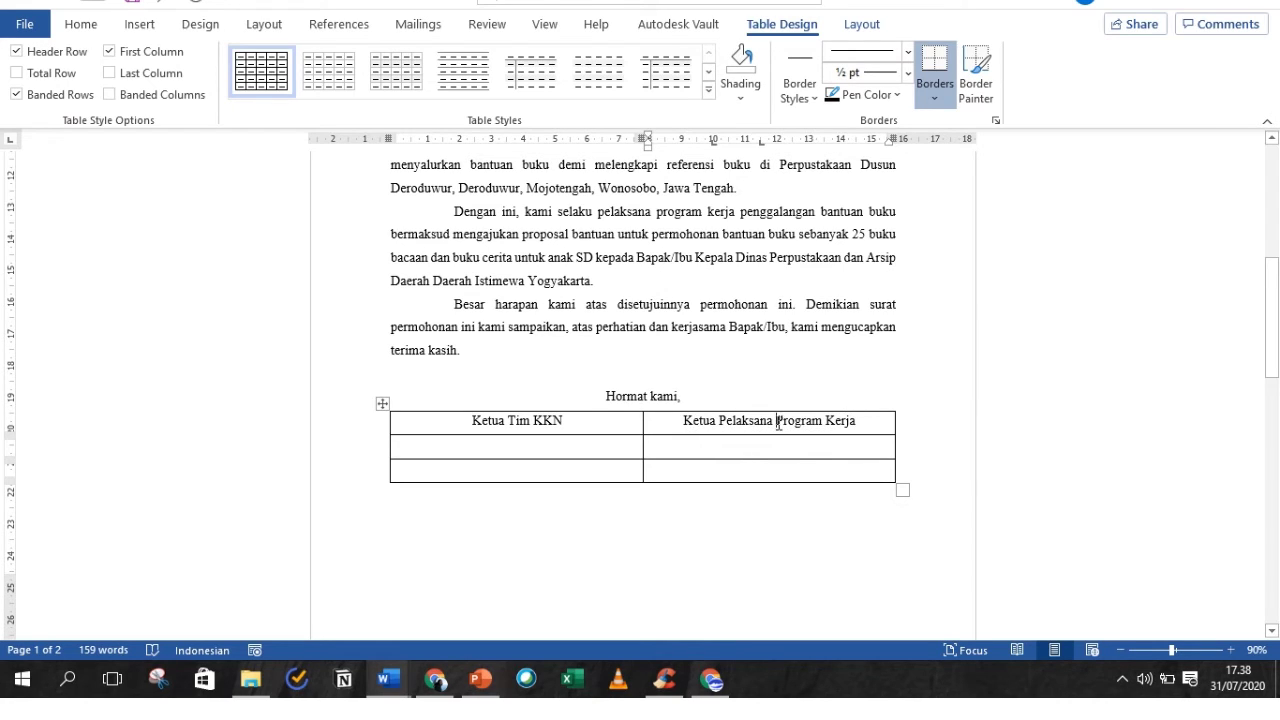
pyautogui.press('Return')
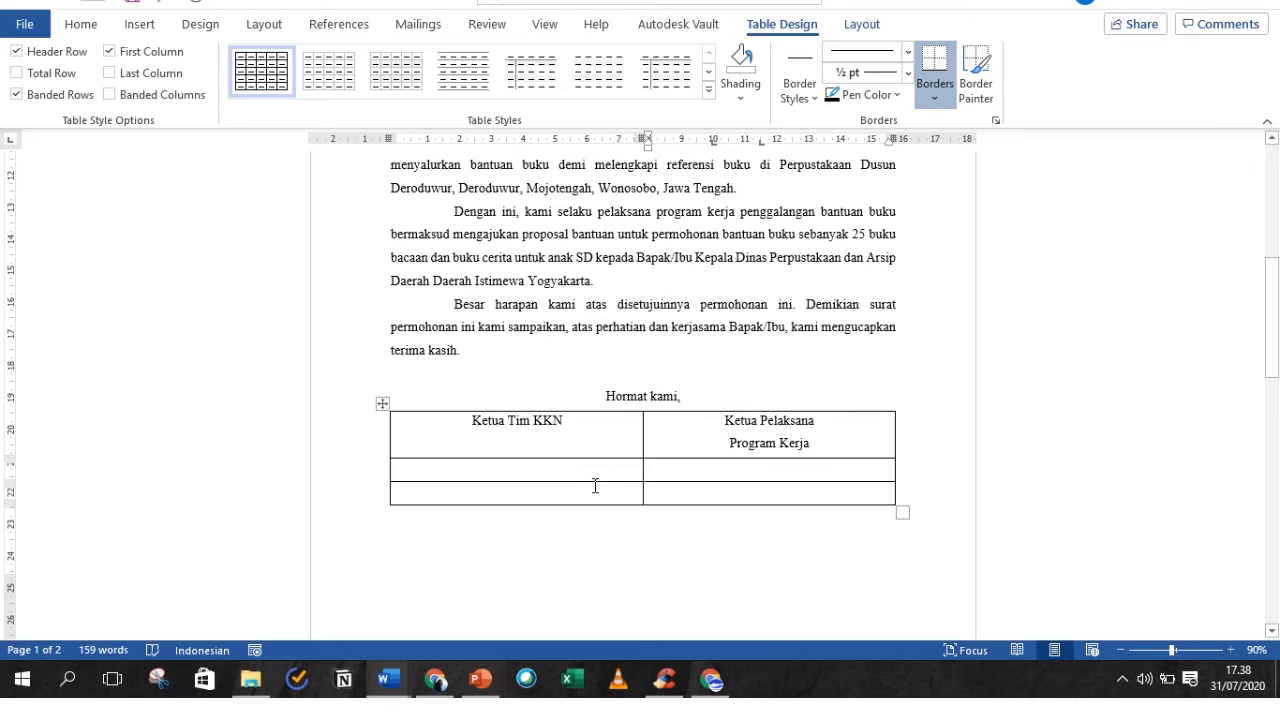
pyautogui.click(590, 488)
pyautogui.click(575, 469)
pyautogui.press('Return')
pyautogui.press('Return')
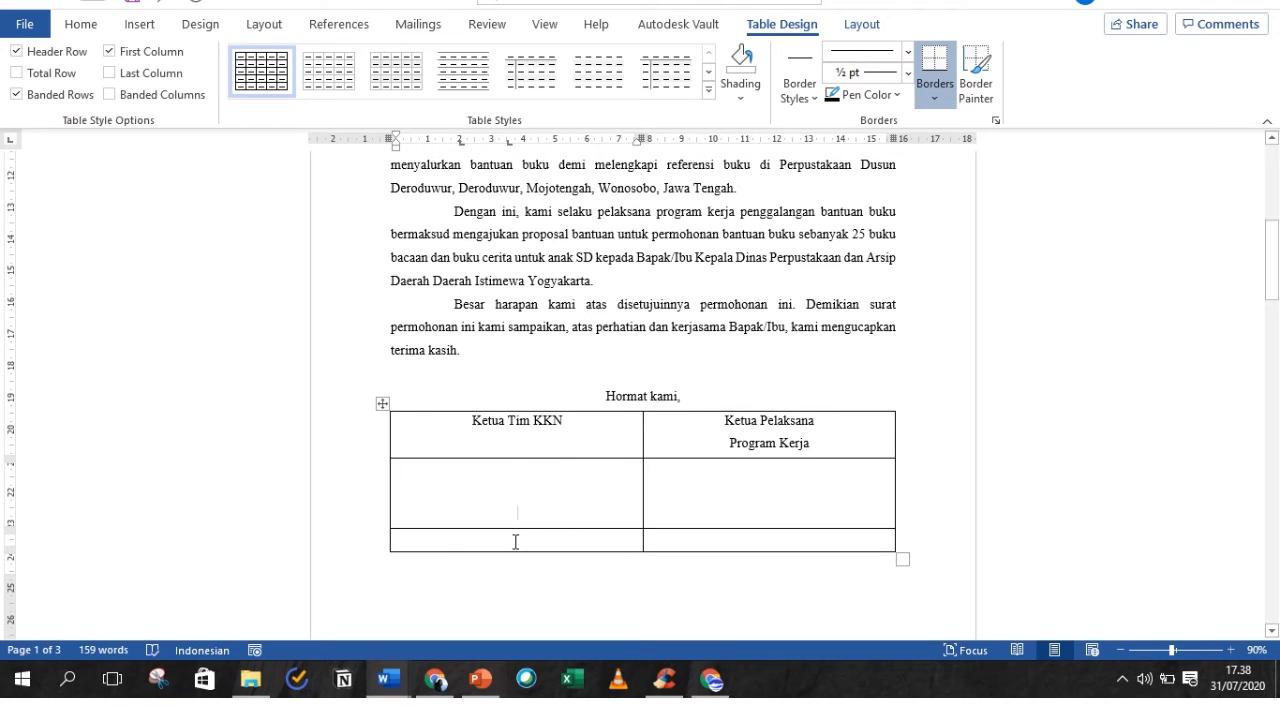
# - Enter the two signatories' names in the bottom-row cells
pyautogui.click(515, 541)
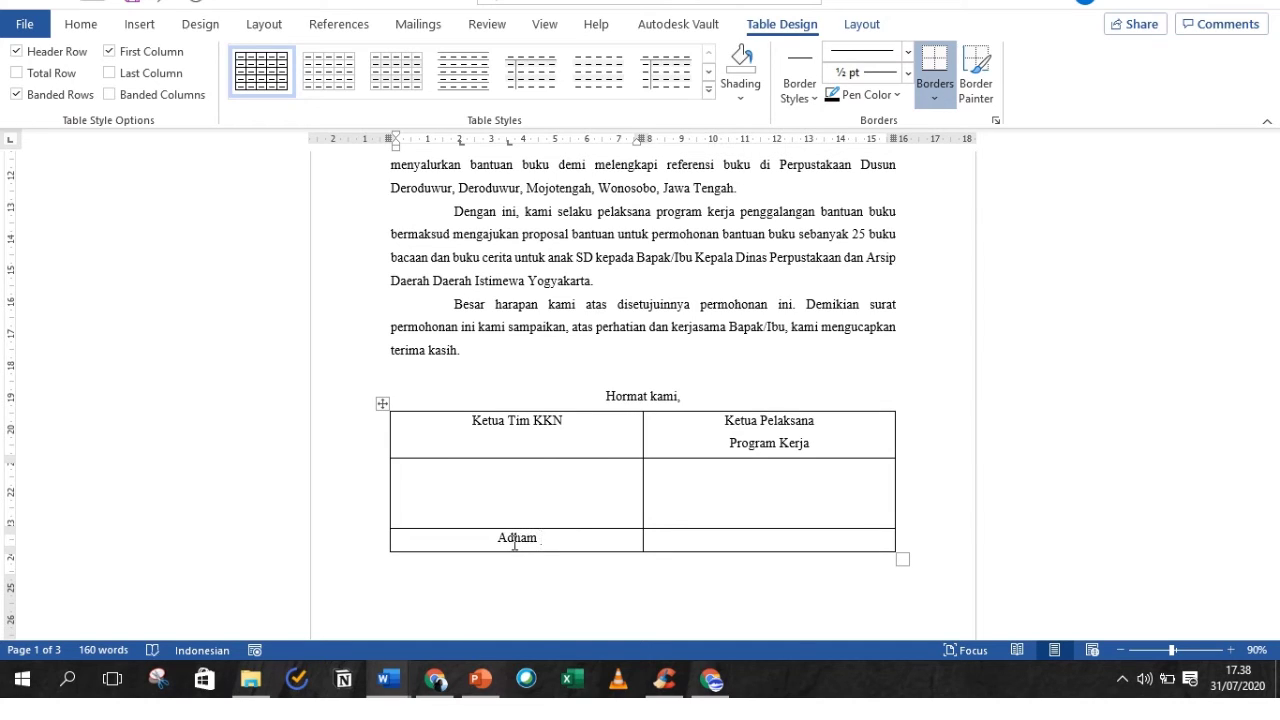
pyautogui.click(772, 538)
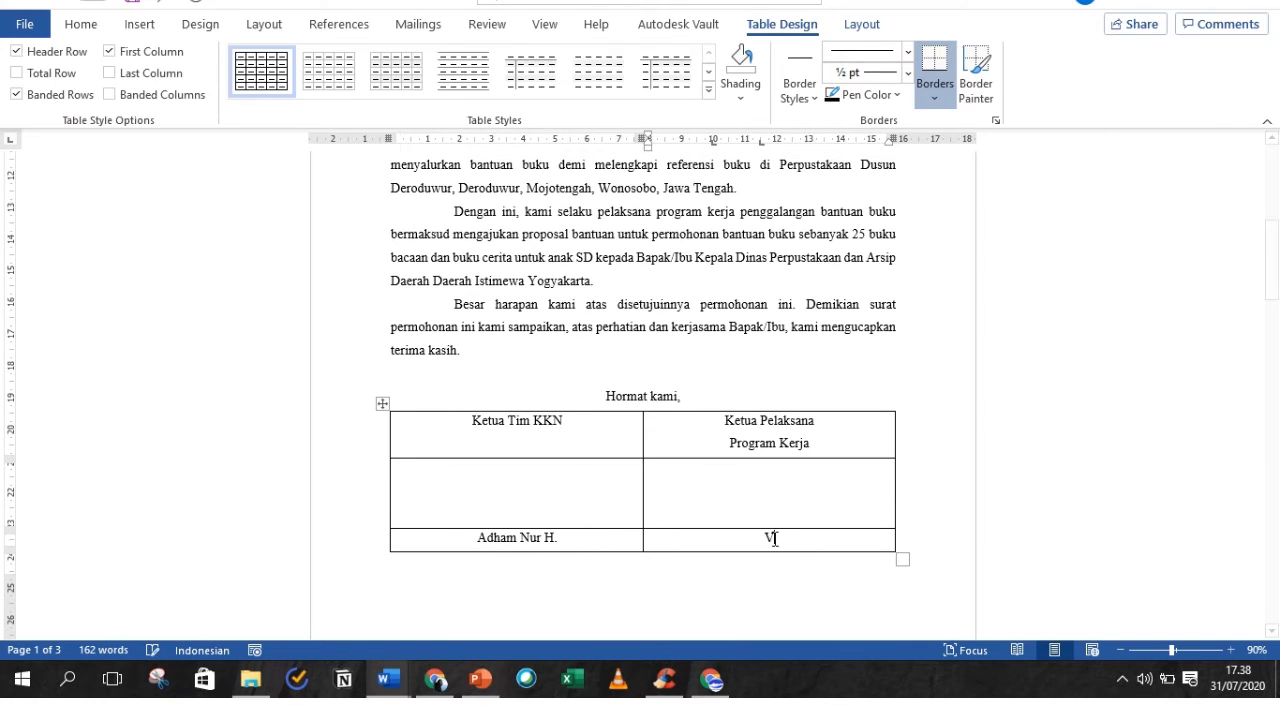
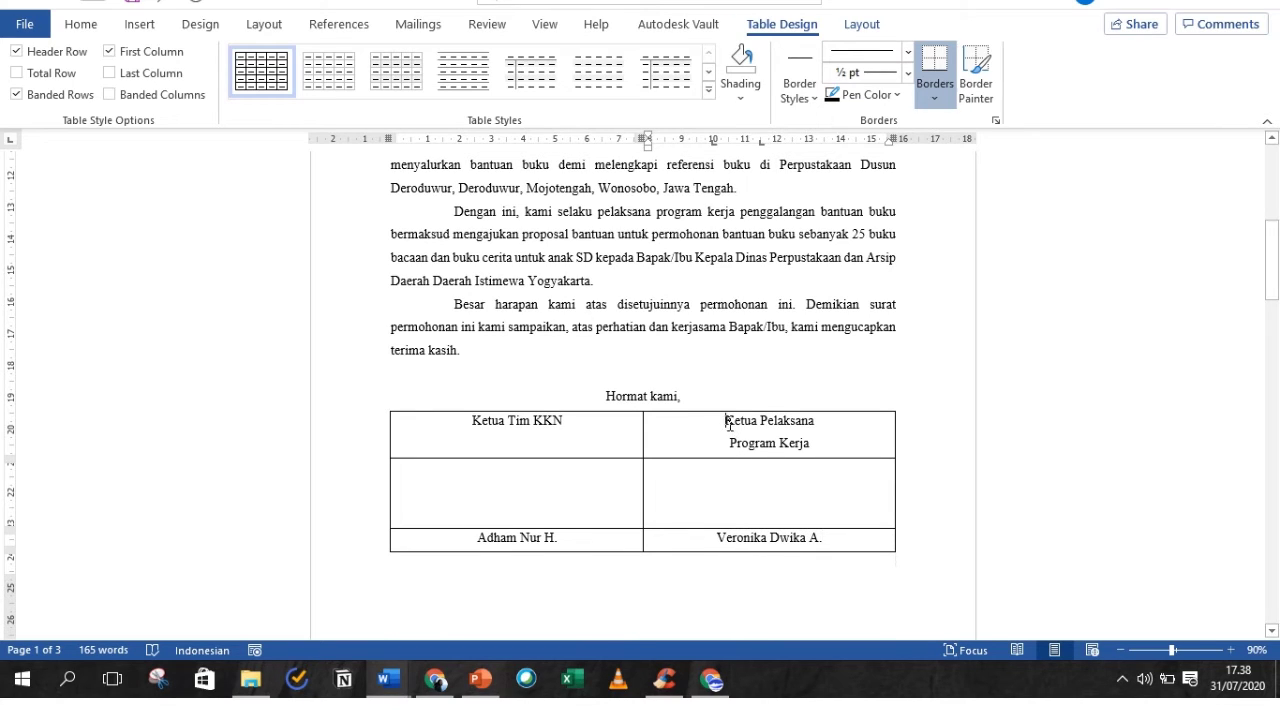
# - Give the Ketua Pelaksana title single line spacing and add more signature space
pyautogui.moveTo(726, 421); pyautogui.dragTo(812, 445)
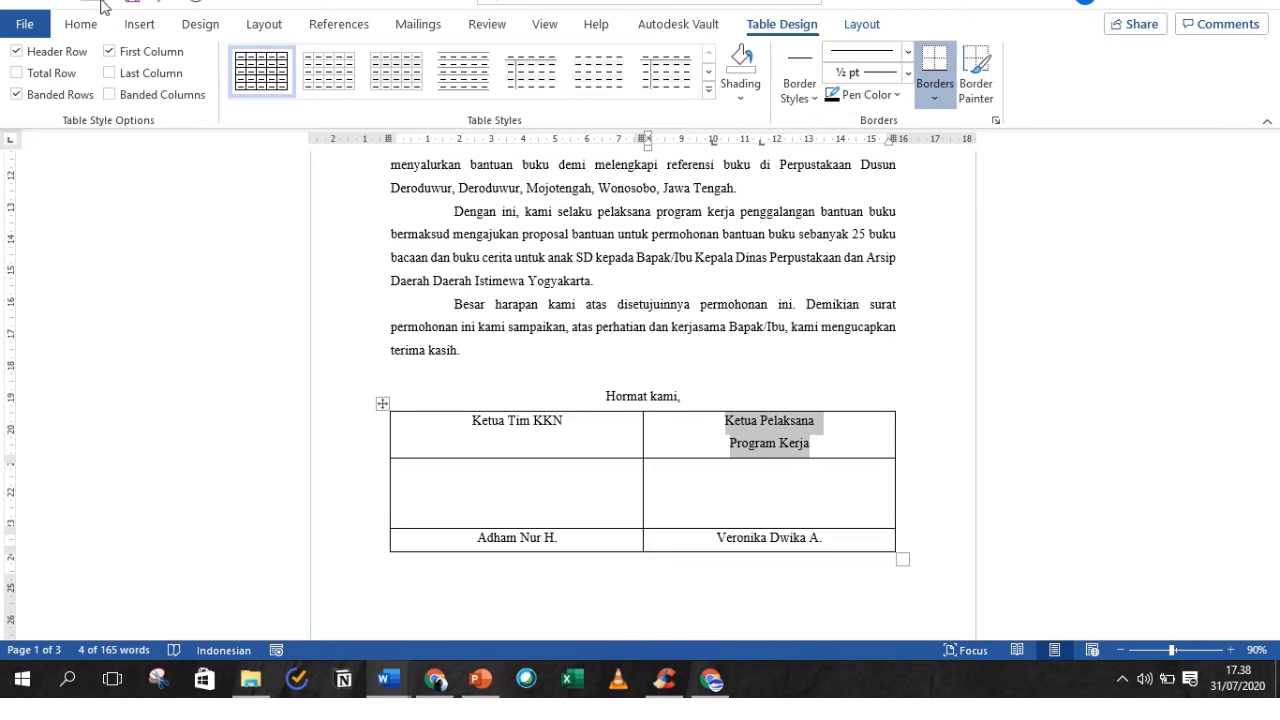
pyautogui.click(84, 25)
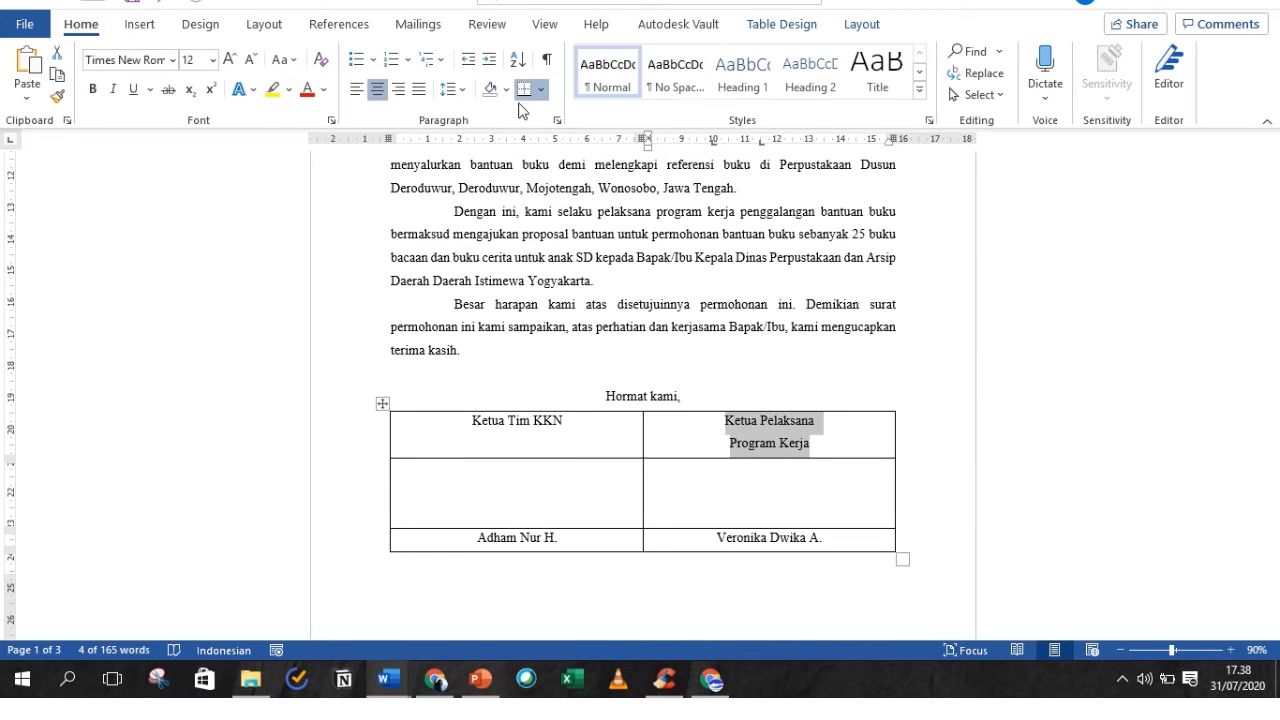
pyautogui.click(453, 92)
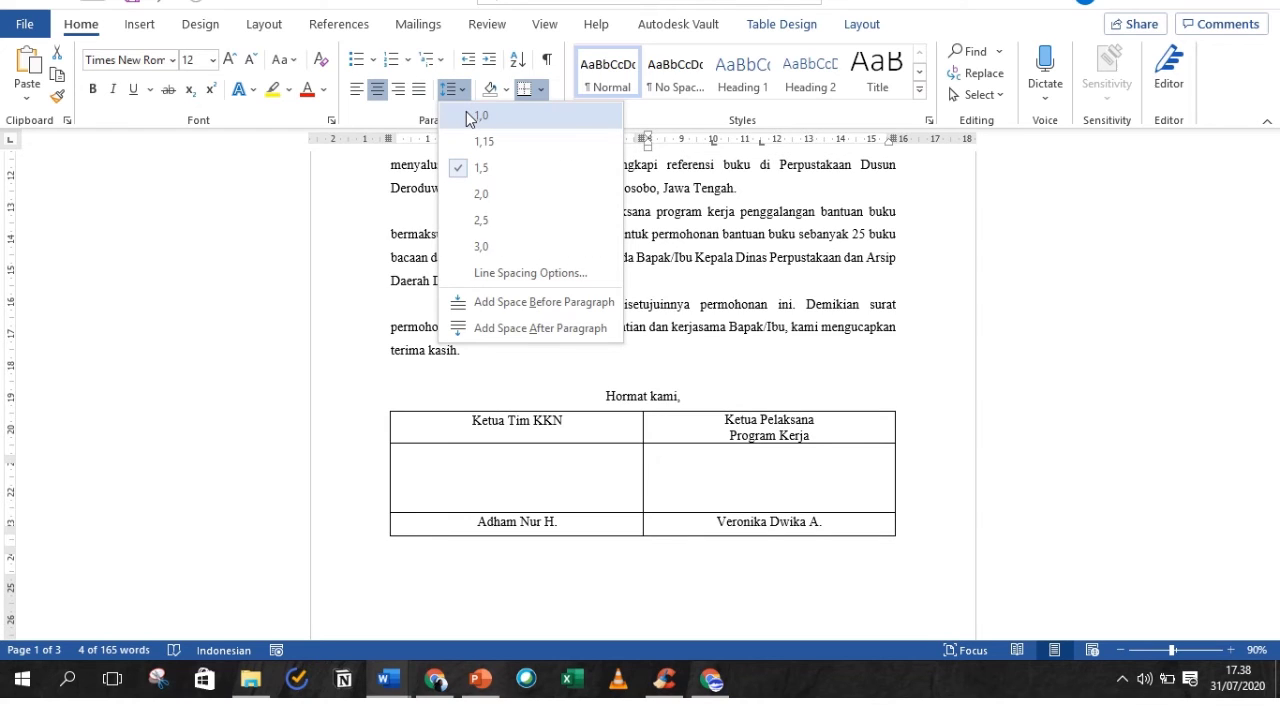
pyautogui.click(470, 117)
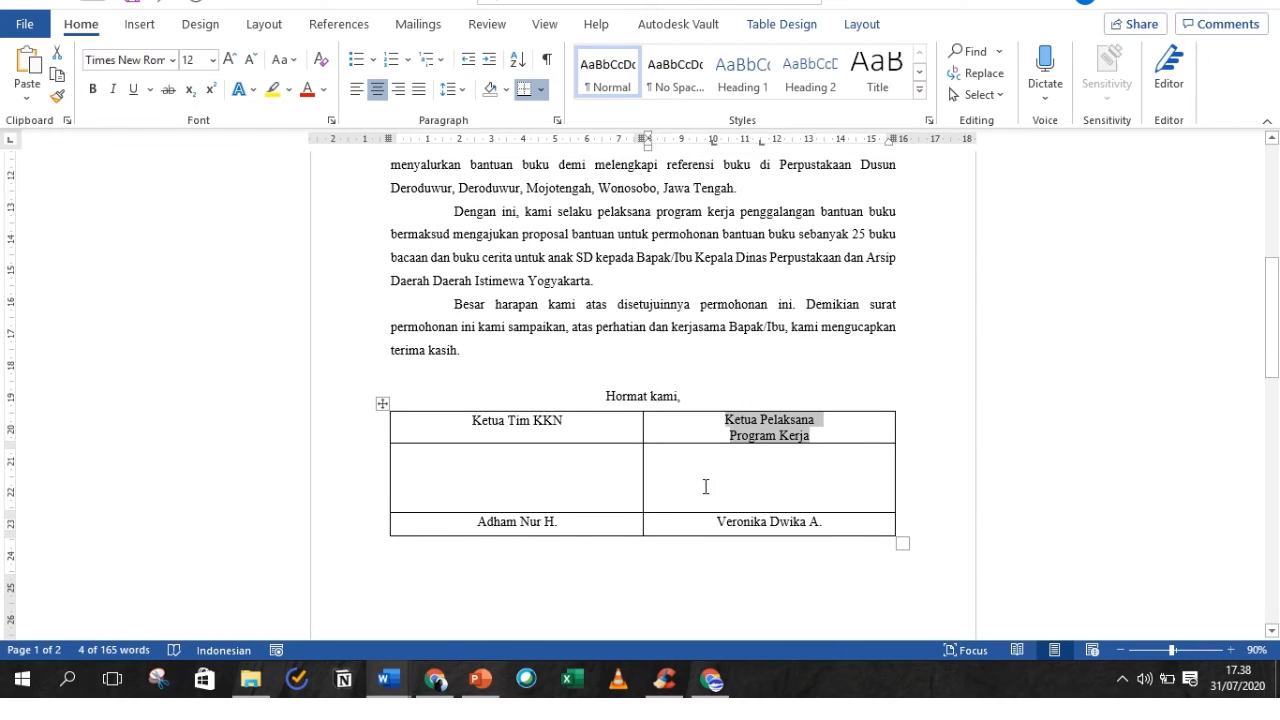
pyautogui.click(751, 486)
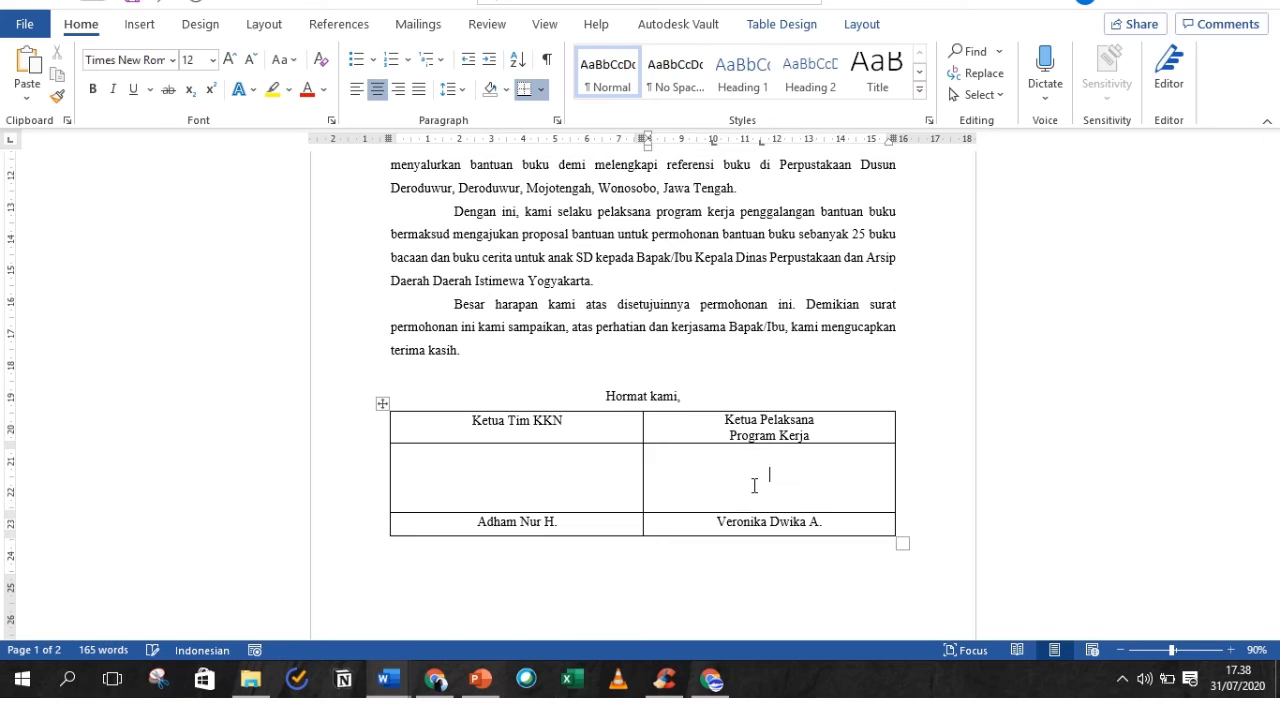
pyautogui.press('Return')
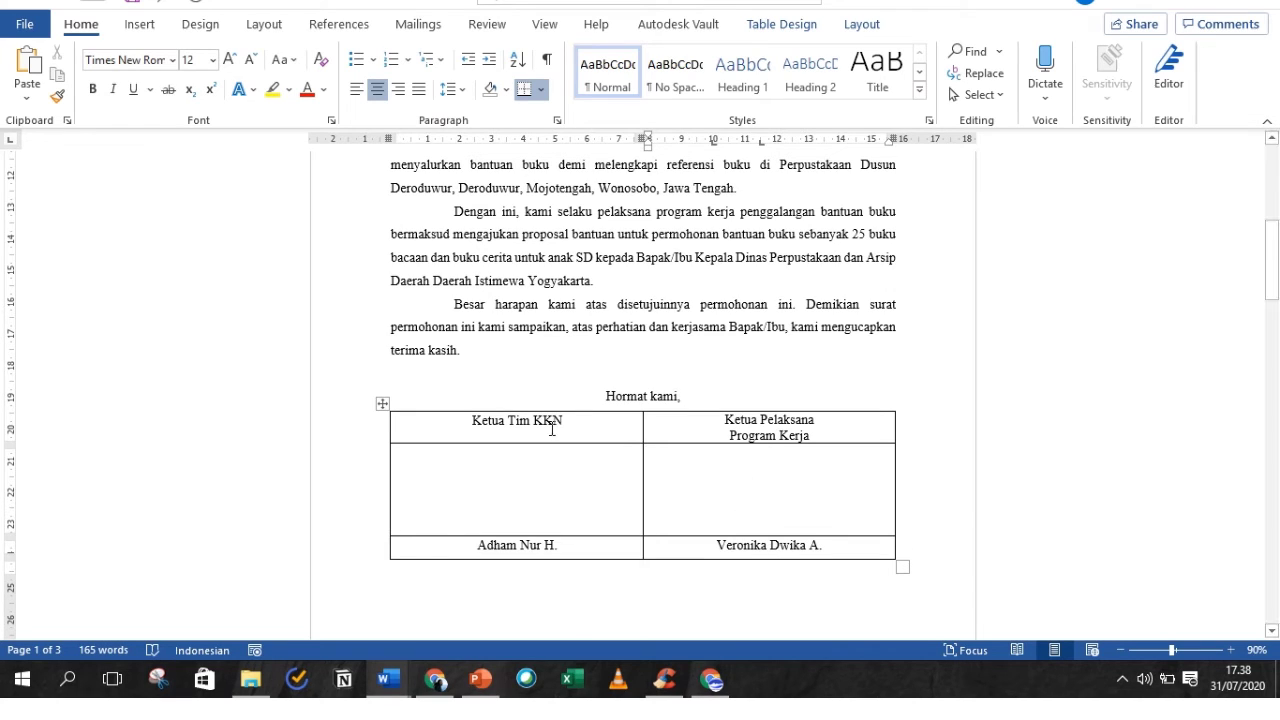
# - Select the whole signature table and remove all its borders
pyautogui.click(382, 404)
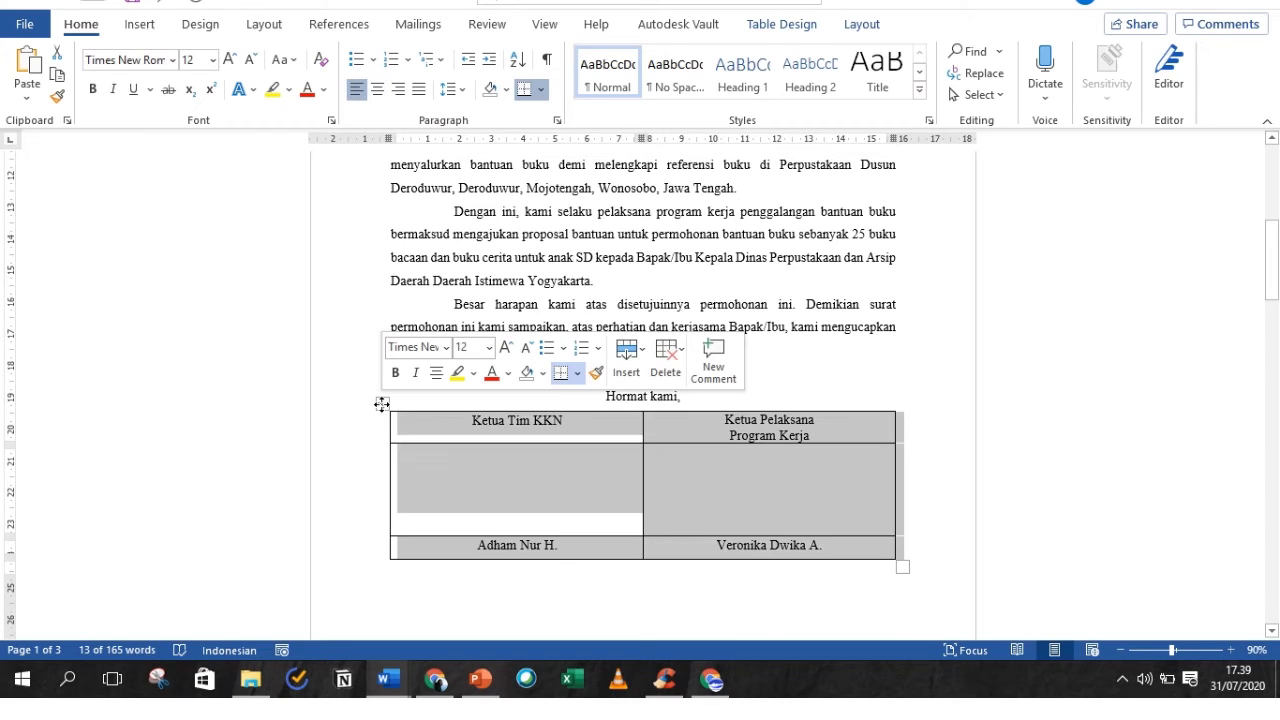
pyautogui.click(456, 479)
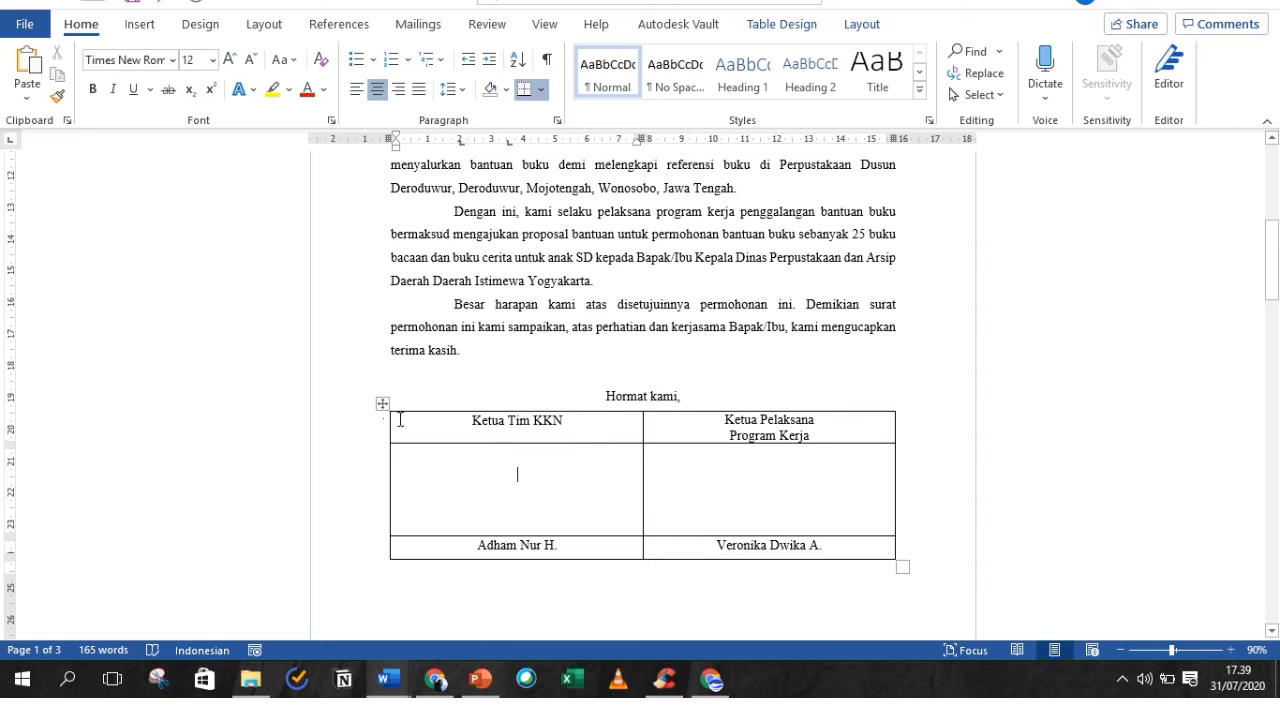
pyautogui.moveTo(400, 421); pyautogui.dragTo(745, 476)
pyautogui.moveTo(818, 527); pyautogui.dragTo(837, 551)
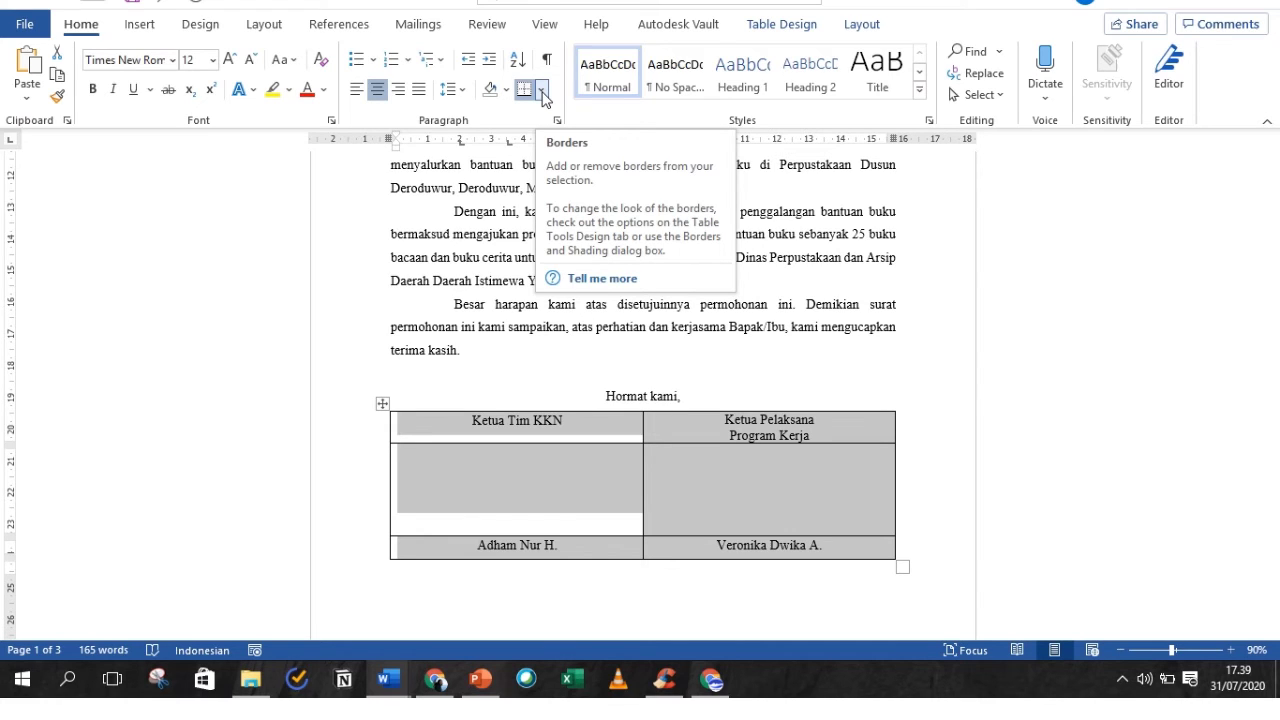
pyautogui.click(542, 92)
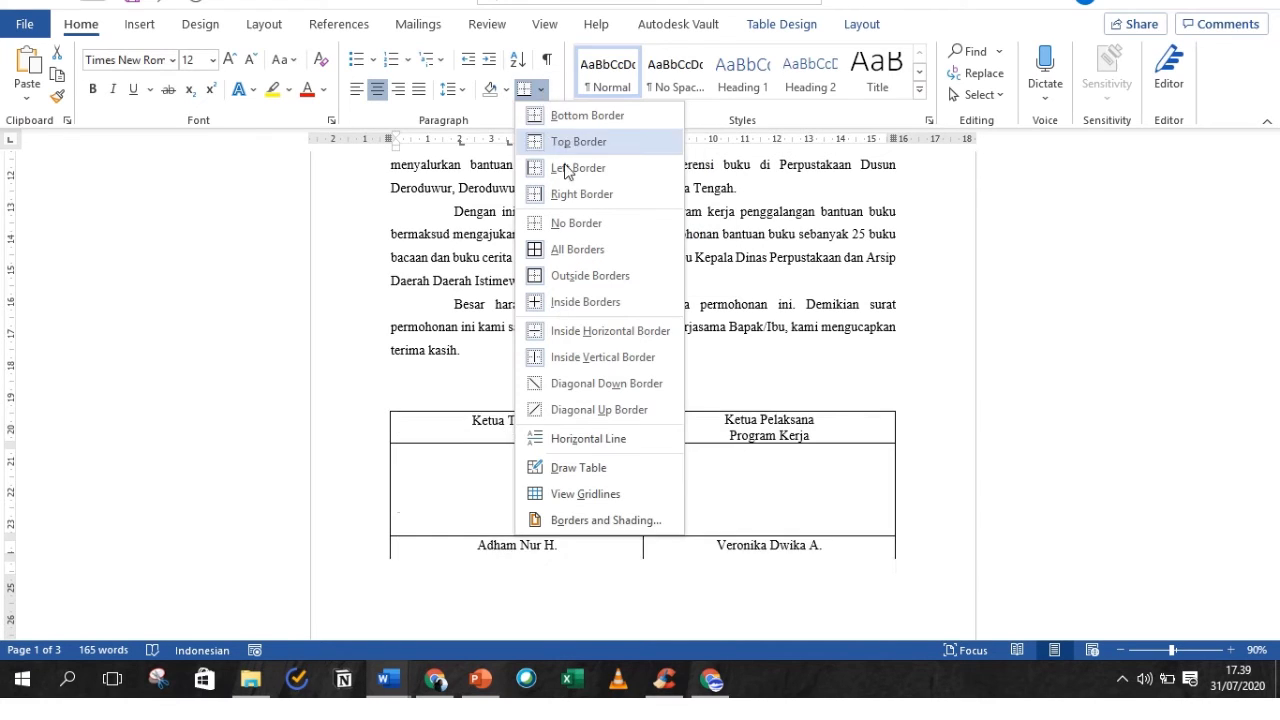
pyautogui.click(576, 225)
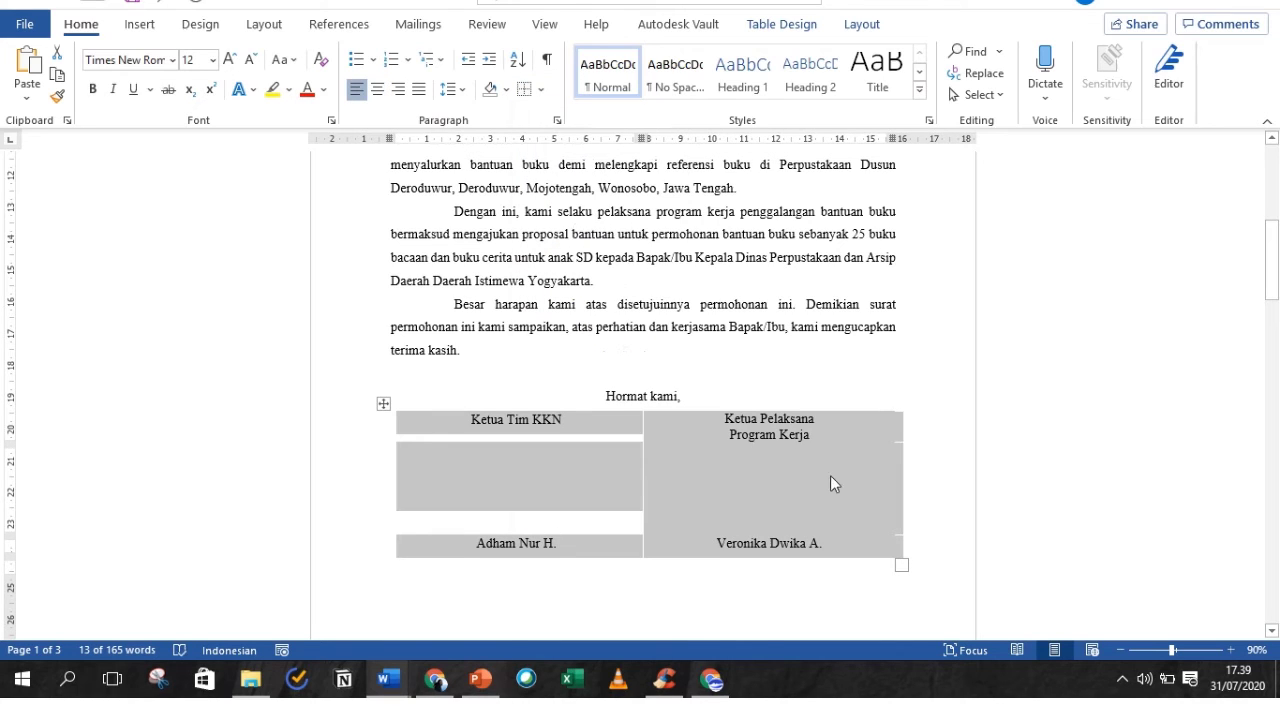
pyautogui.click(947, 518)
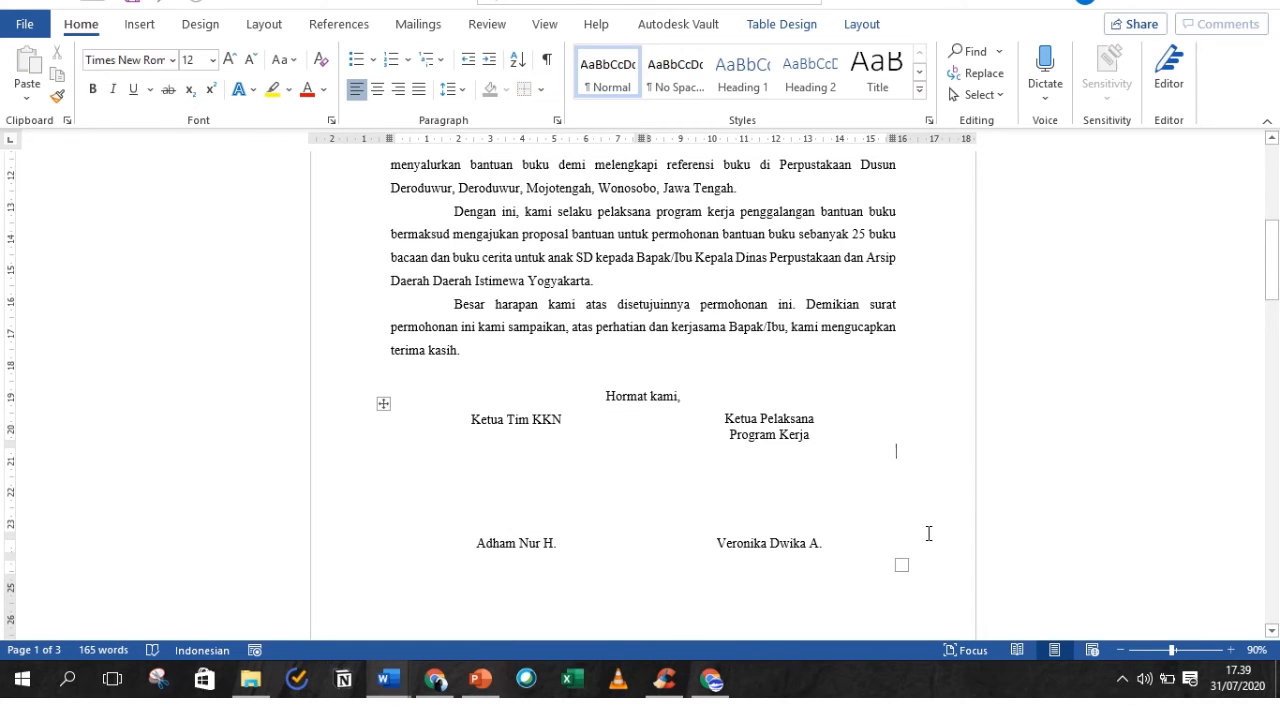
# - Left-align the empty line at the top of page two
pyautogui.press('Right')
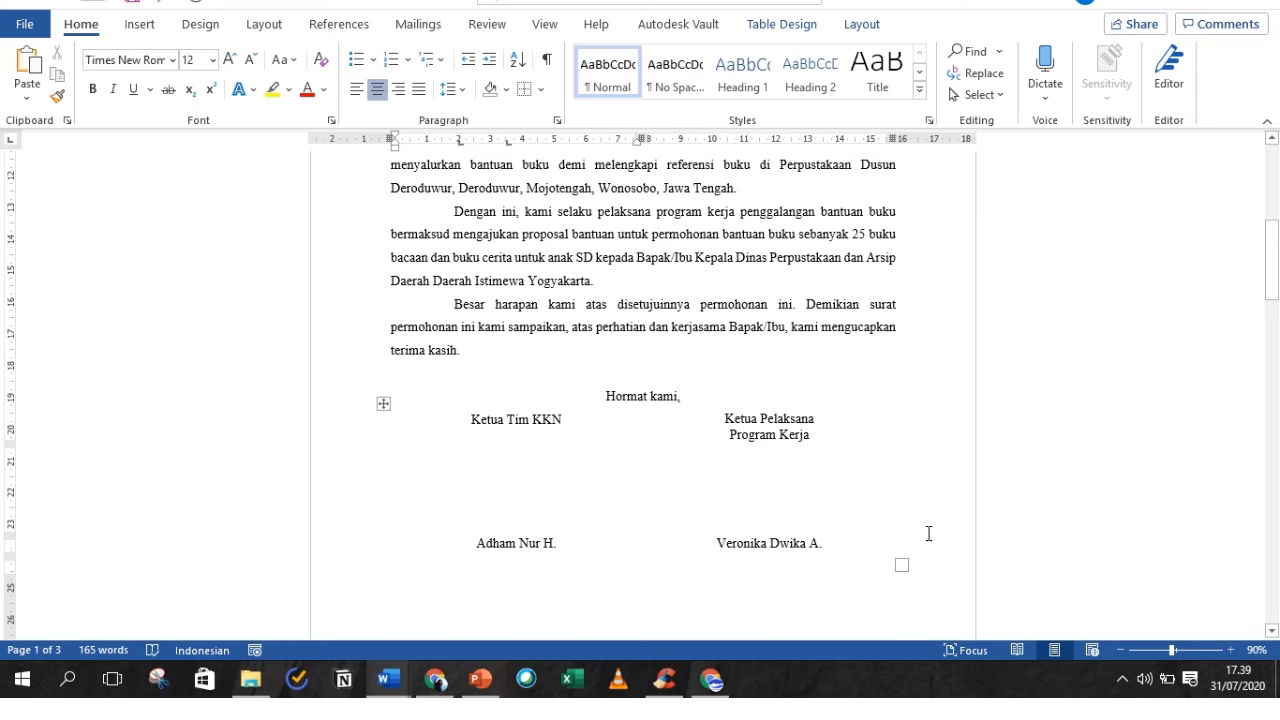
pyautogui.click(901, 542)
pyautogui.press('Down')
pyautogui.press('Down')
pyautogui.press('Down')
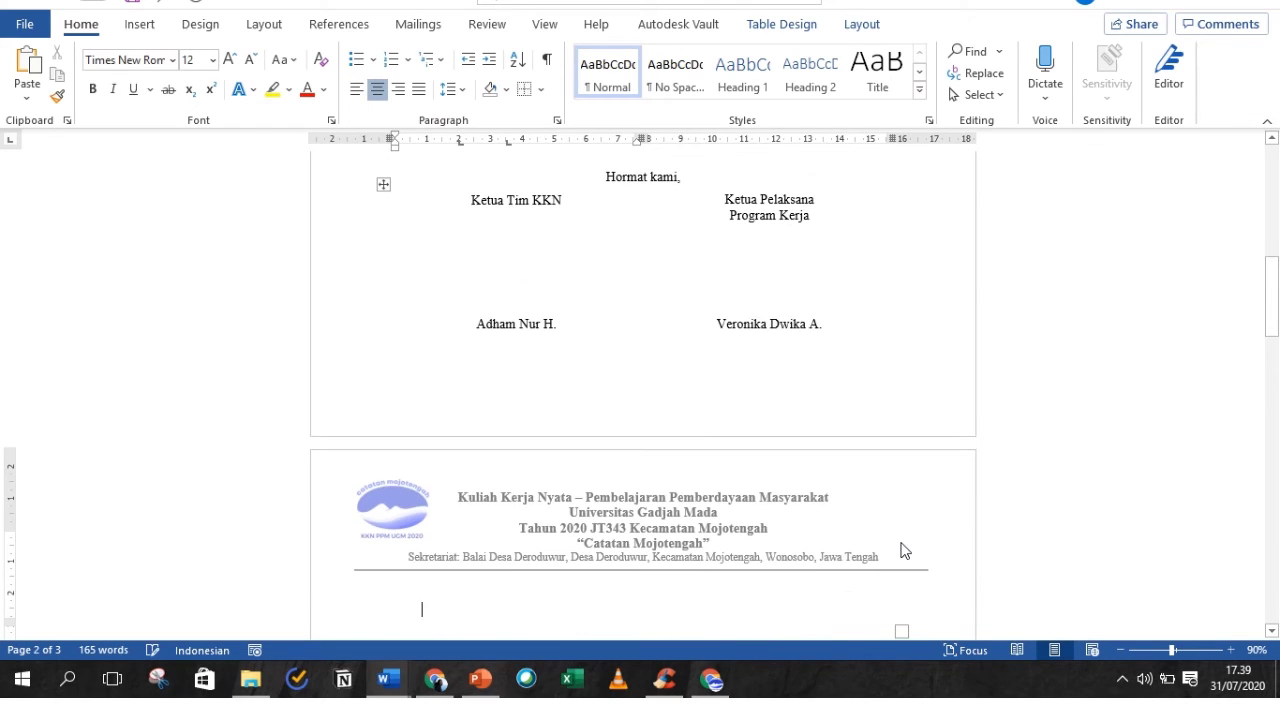
pyautogui.hotkey('ctrl', 'l')
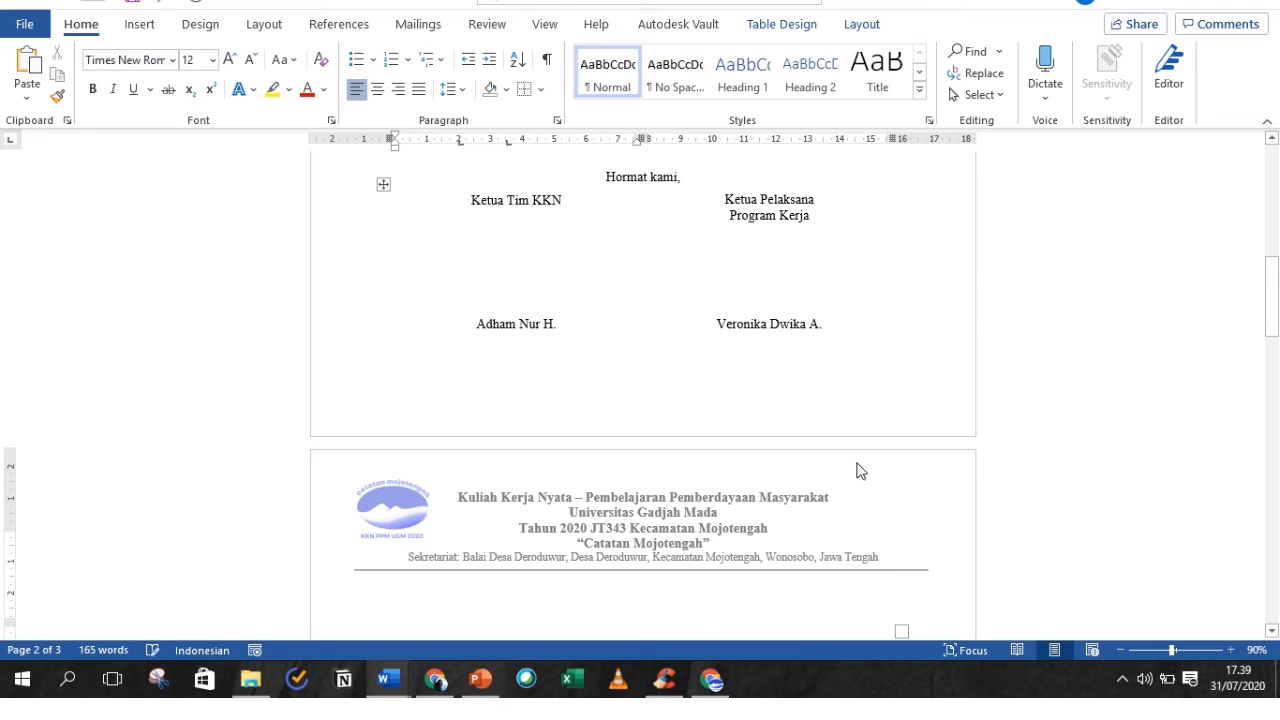
# - Reapply all borders to every cell of the signature table
pyautogui.click(843, 420)
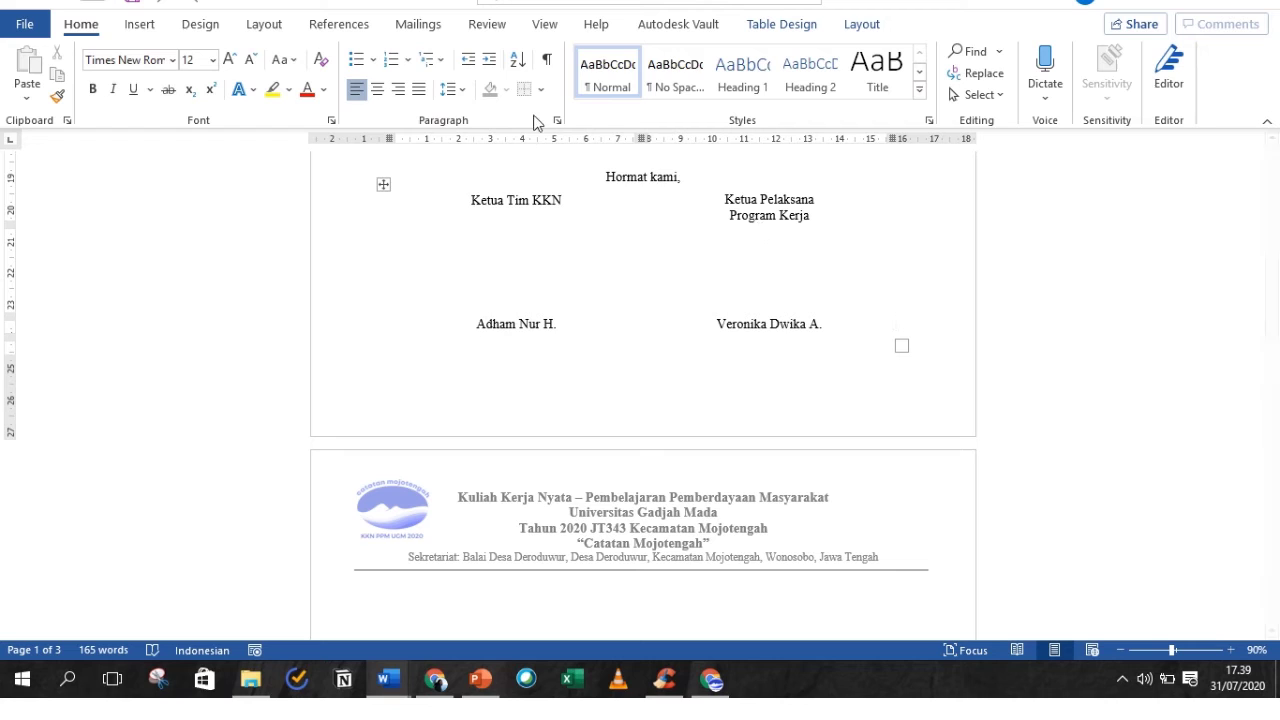
pyautogui.click(383, 184)
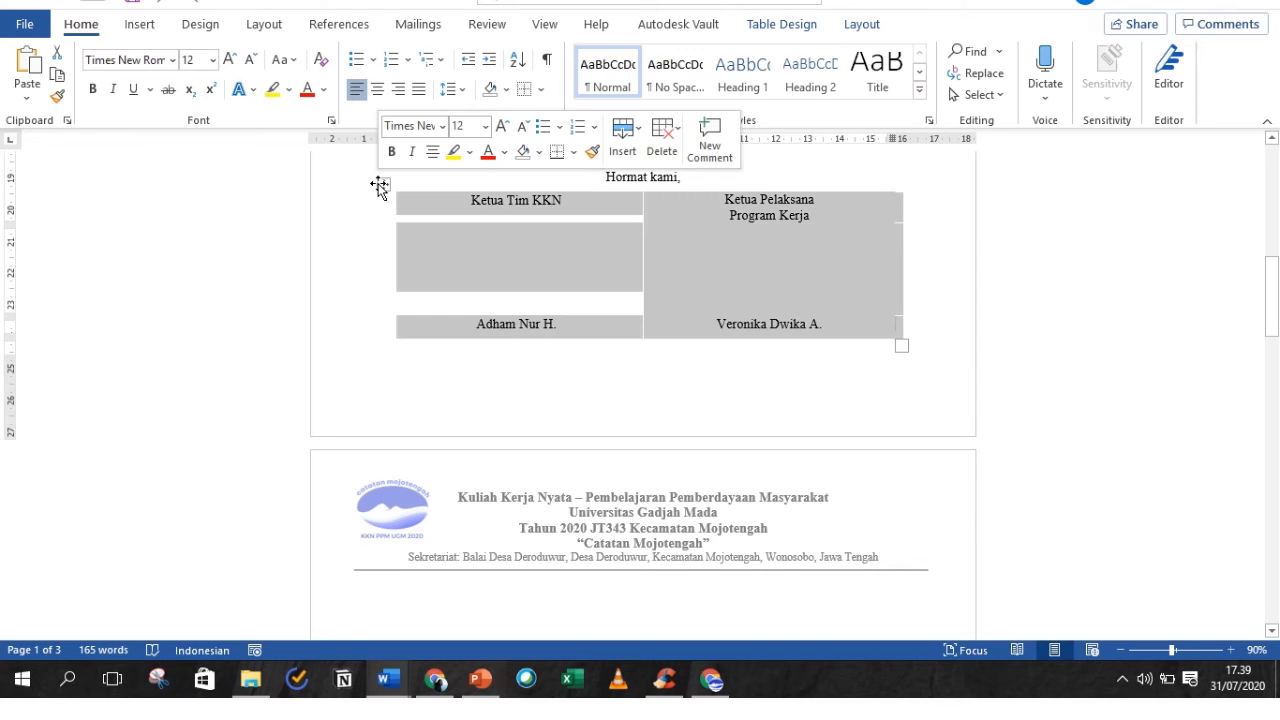
pyautogui.click(538, 92)
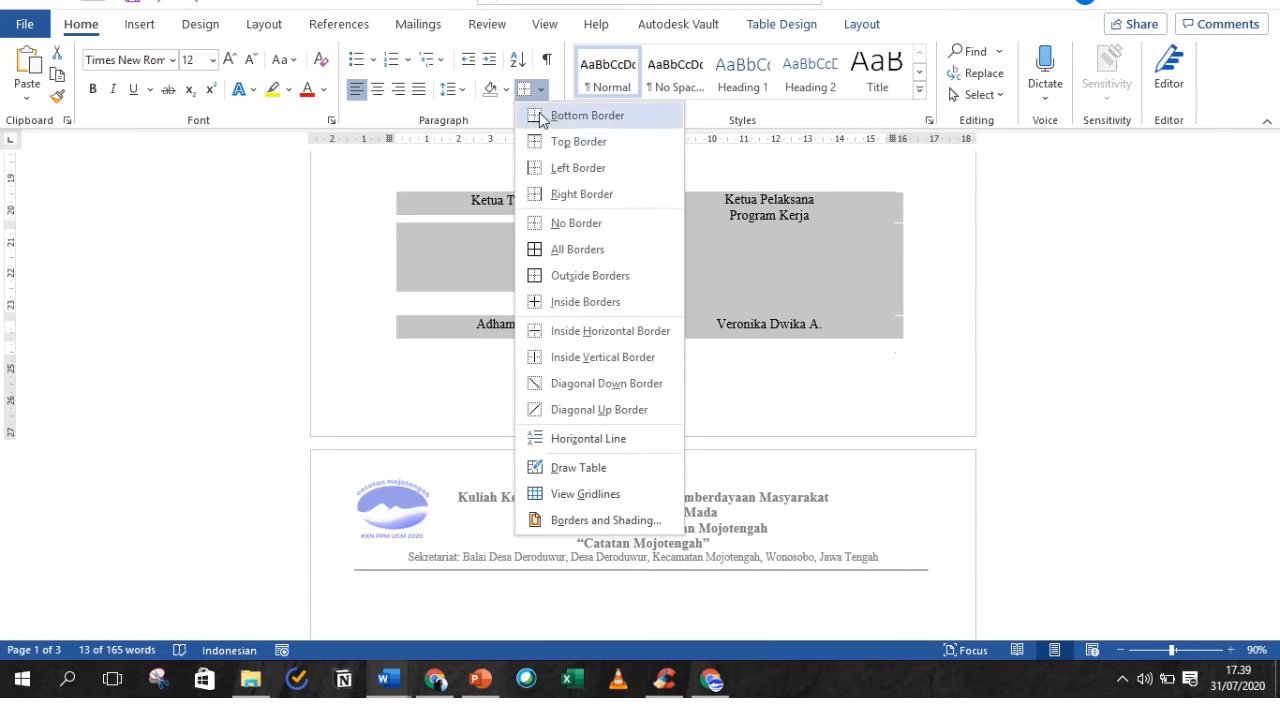
pyautogui.click(576, 251)
pyautogui.click(824, 394)
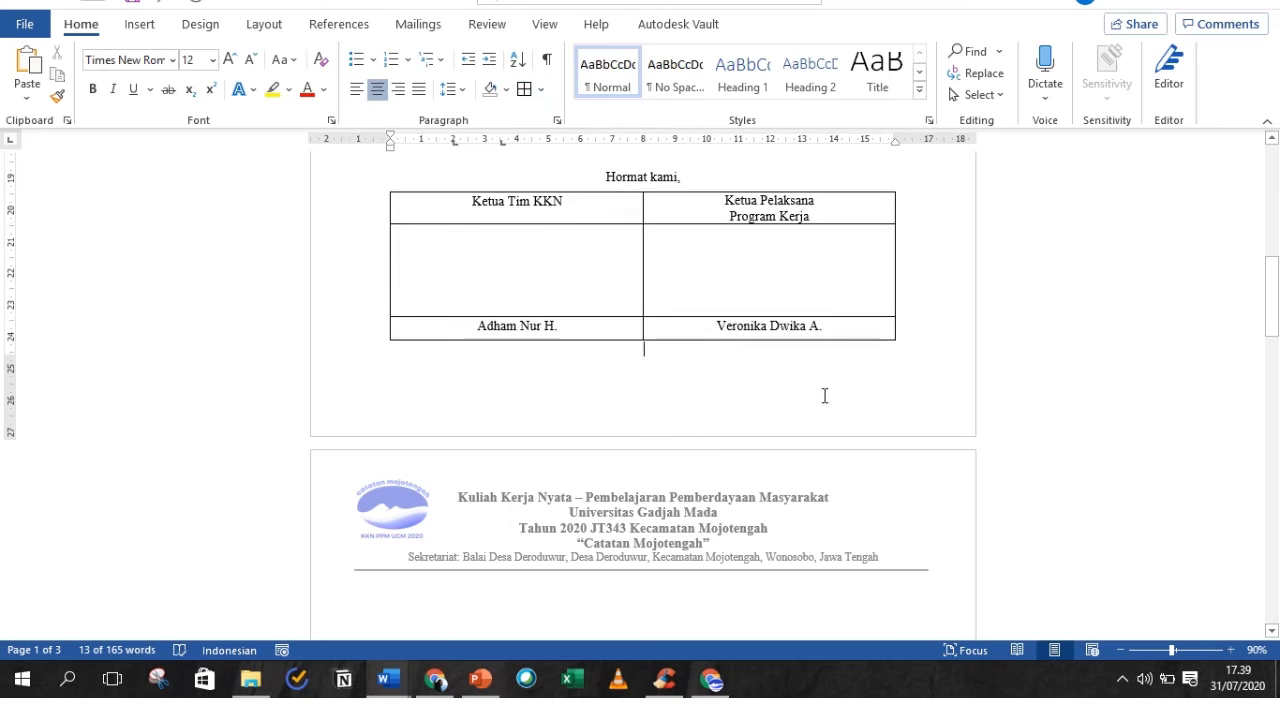
# - Reselect the full signature table and set it to No Border again
pyautogui.click(643, 587)
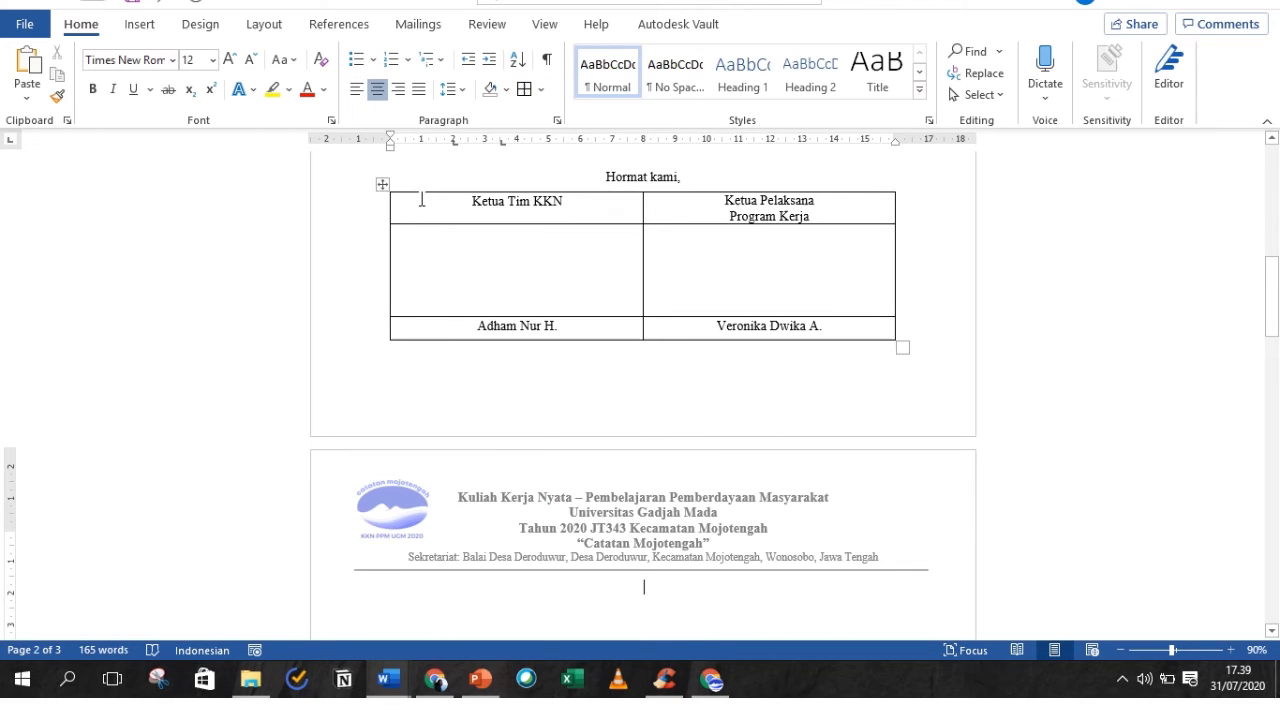
pyautogui.moveTo(421, 199); pyautogui.dragTo(801, 265)
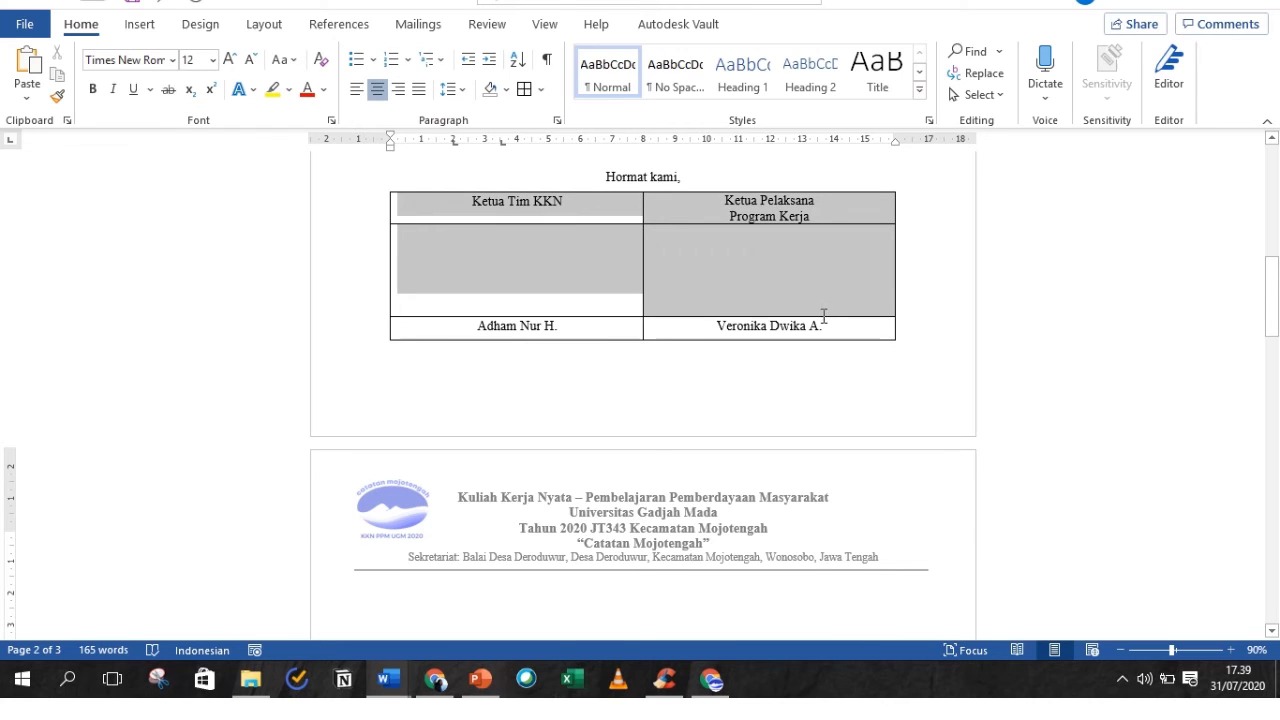
pyautogui.moveTo(823, 317); pyautogui.dragTo(822, 330)
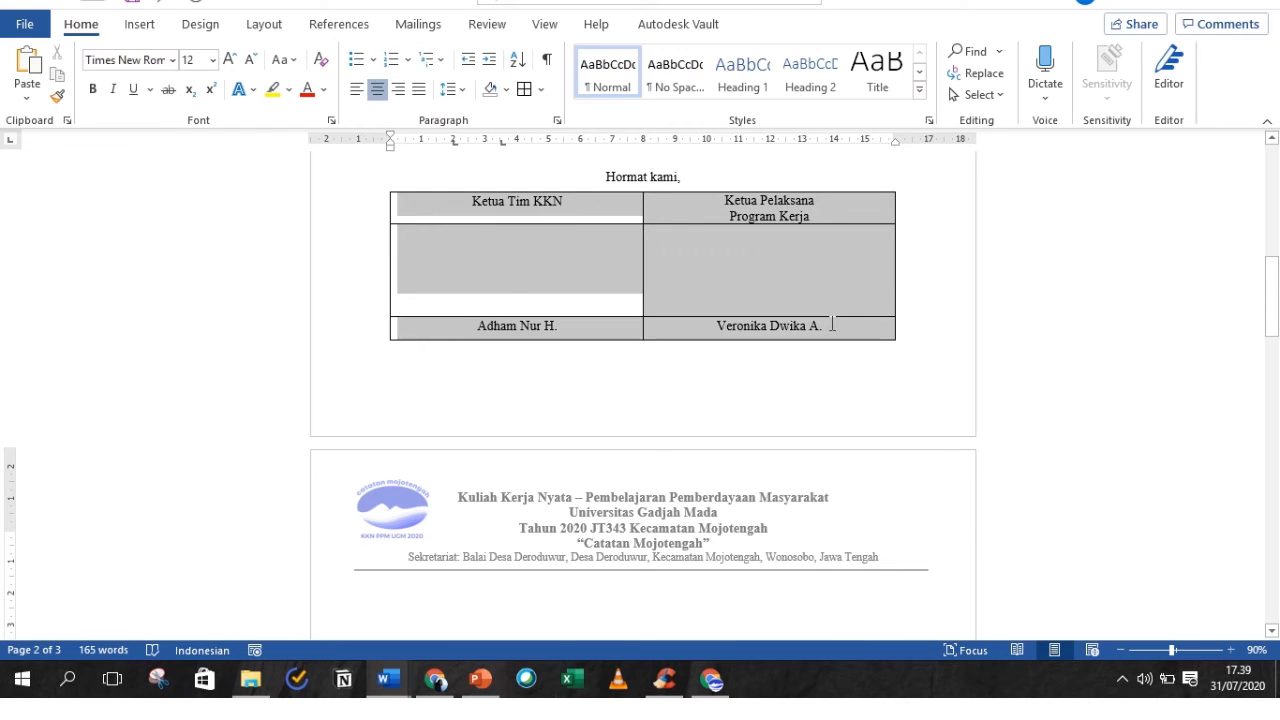
pyautogui.click(541, 90)
pyautogui.click(560, 221)
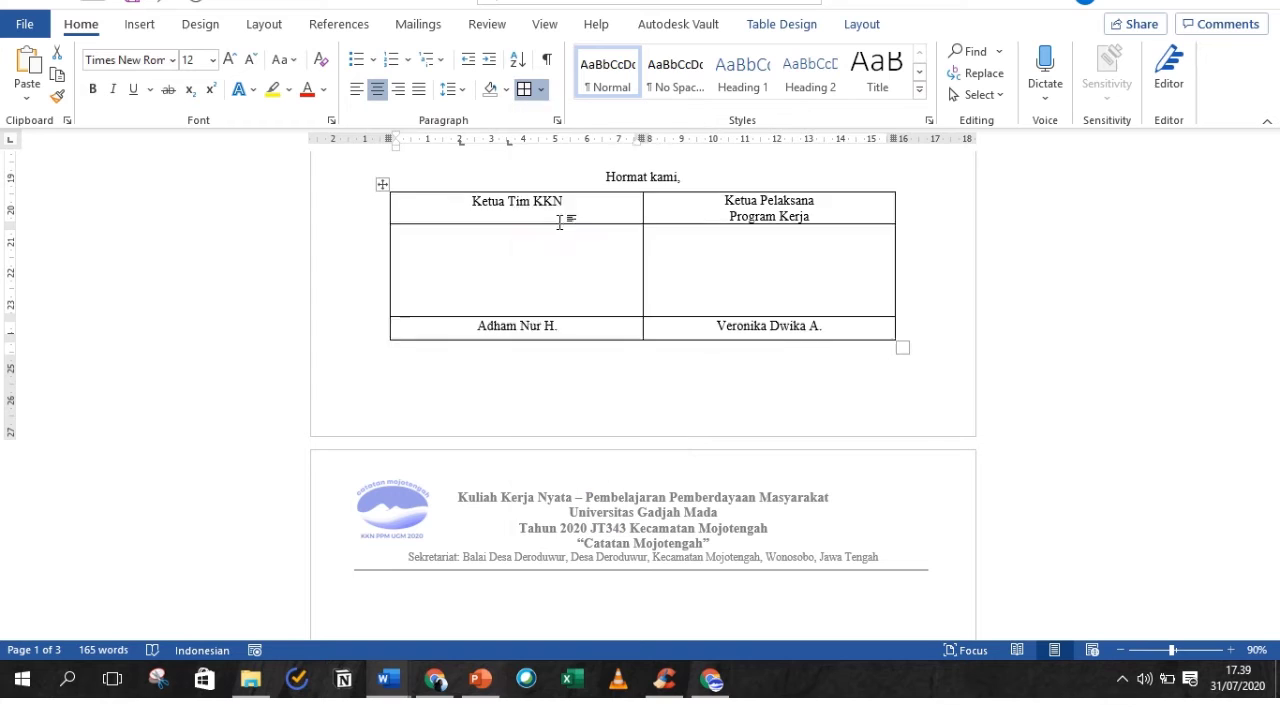
pyautogui.moveTo(1267, 314)
pyautogui.mouseDown()
pyautogui.moveTo(1258, 190)
pyautogui.moveTo(1276, 262)
pyautogui.moveTo(1270, 333)
pyautogui.mouseUp()
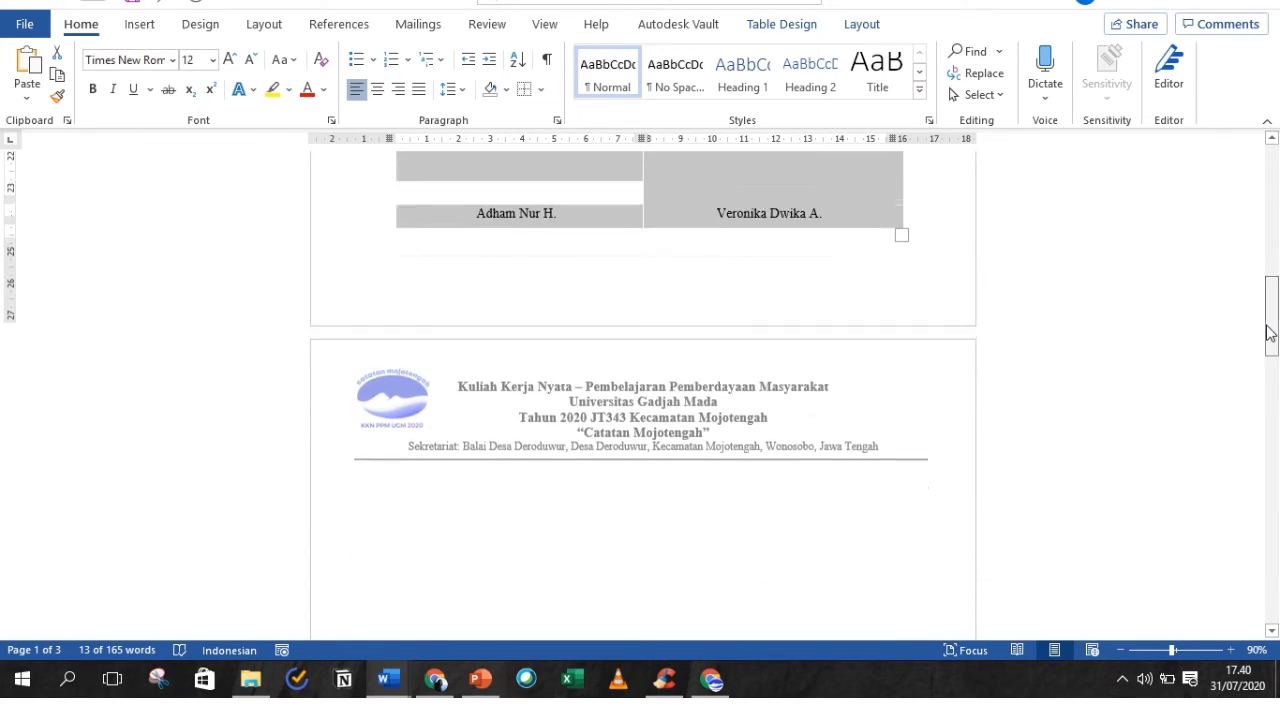
# - Type 'LEMBAR PENGESAHAN' centred under the page-2 letterhead and make it bold
pyautogui.click(691, 488)
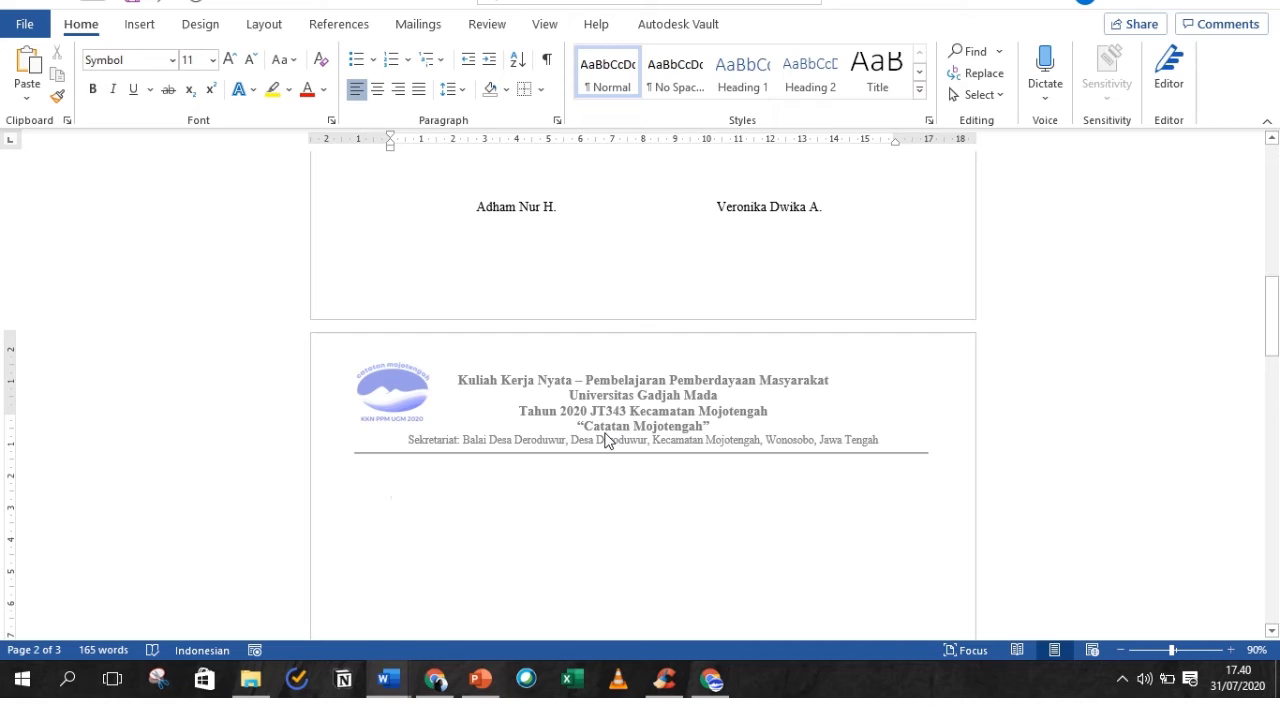
pyautogui.doubleClick(593, 481)
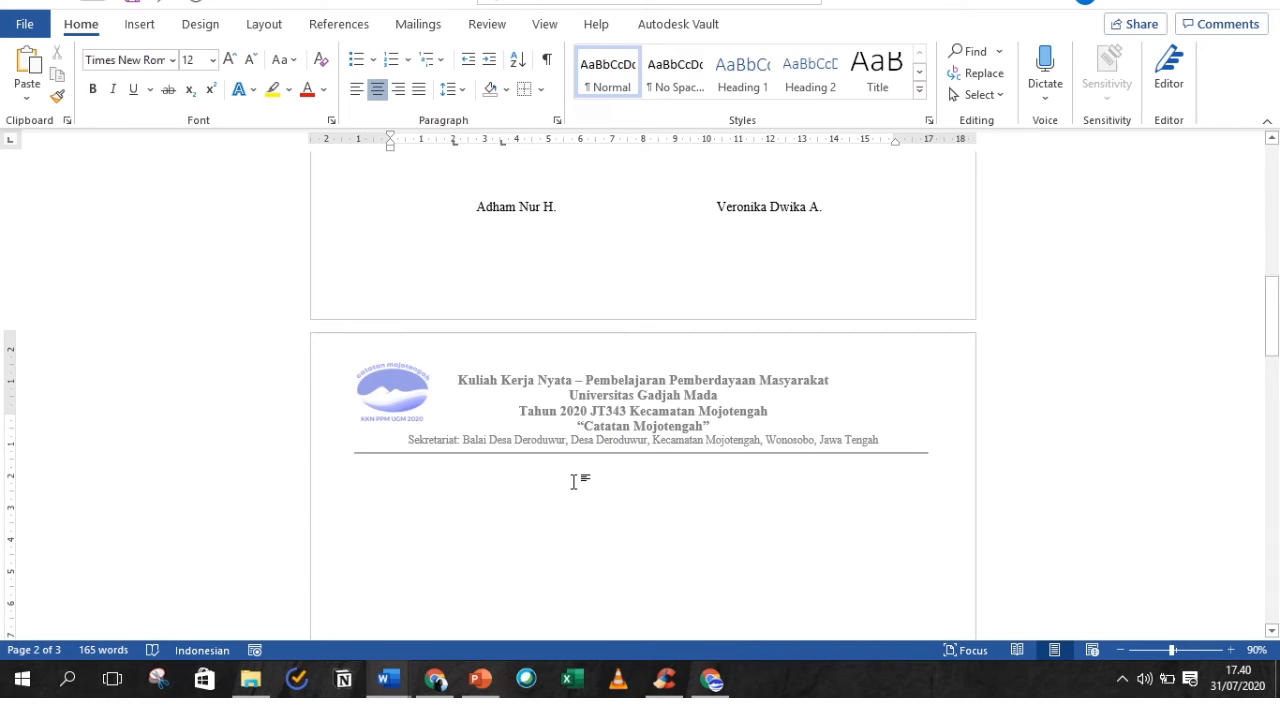
pyautogui.click(357, 89)
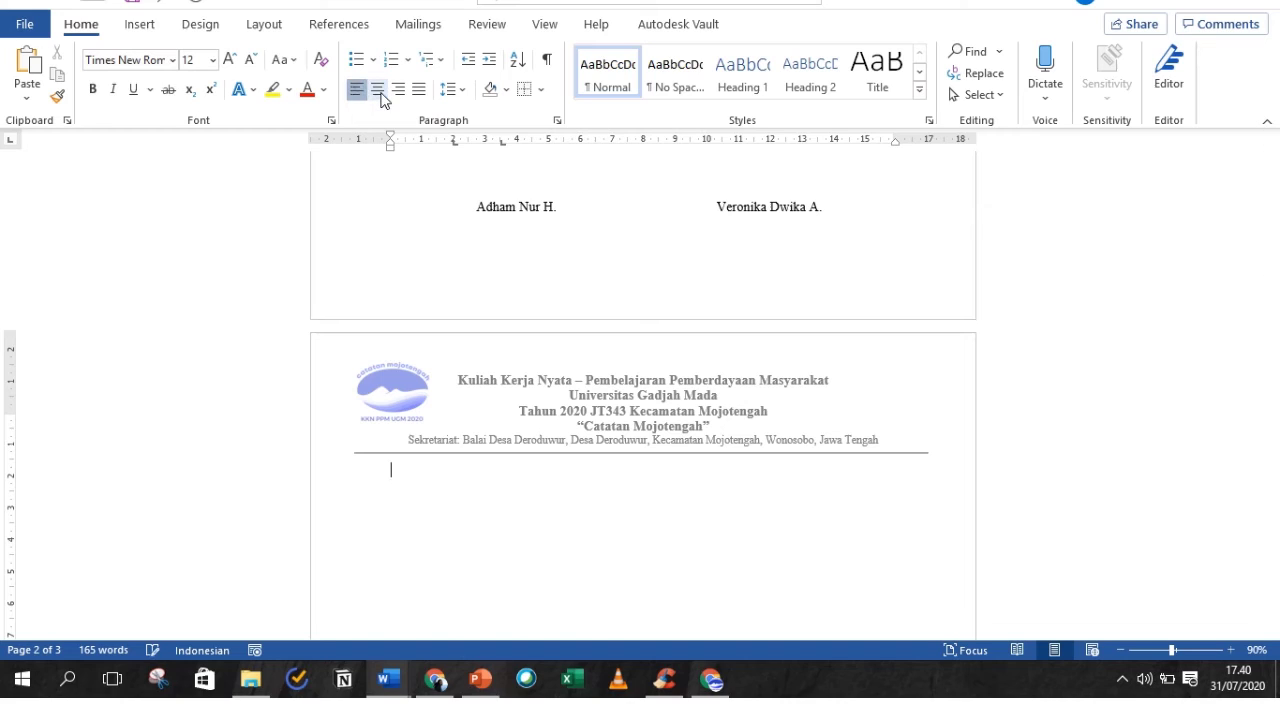
pyautogui.click(377, 89)
pyautogui.write('LEMBAR PE')
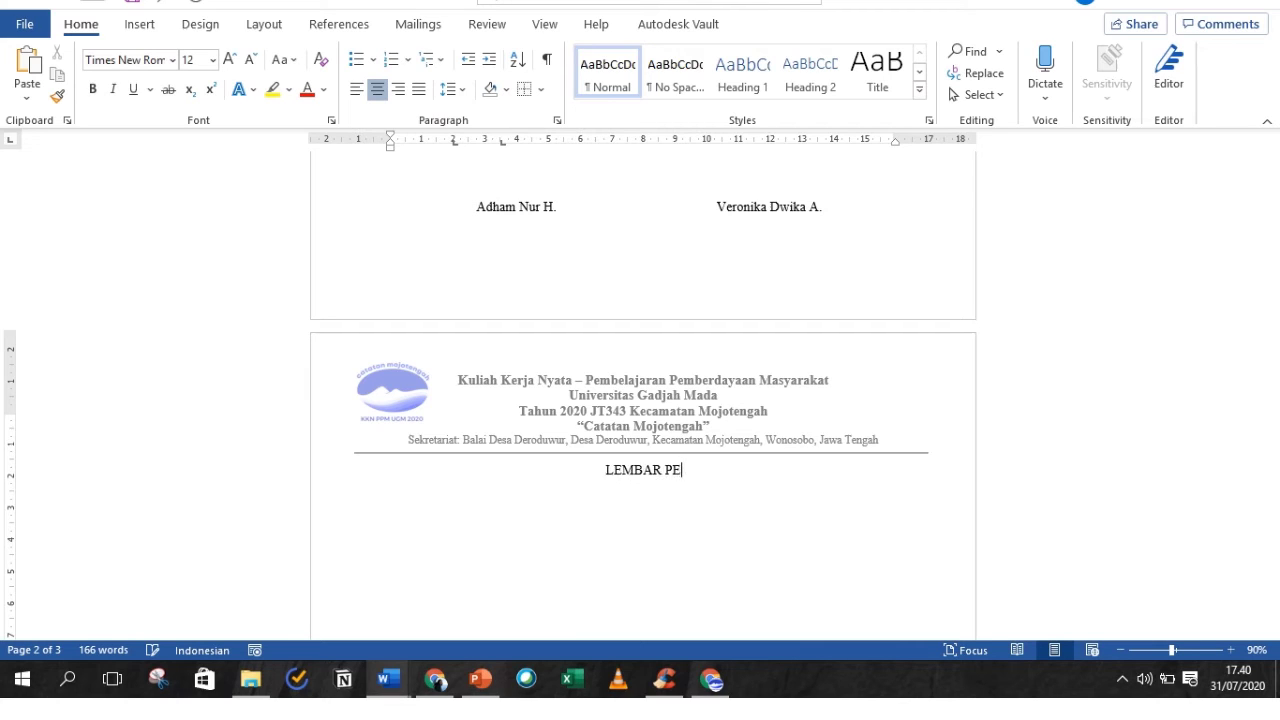
pyautogui.write('NGESAHAN')
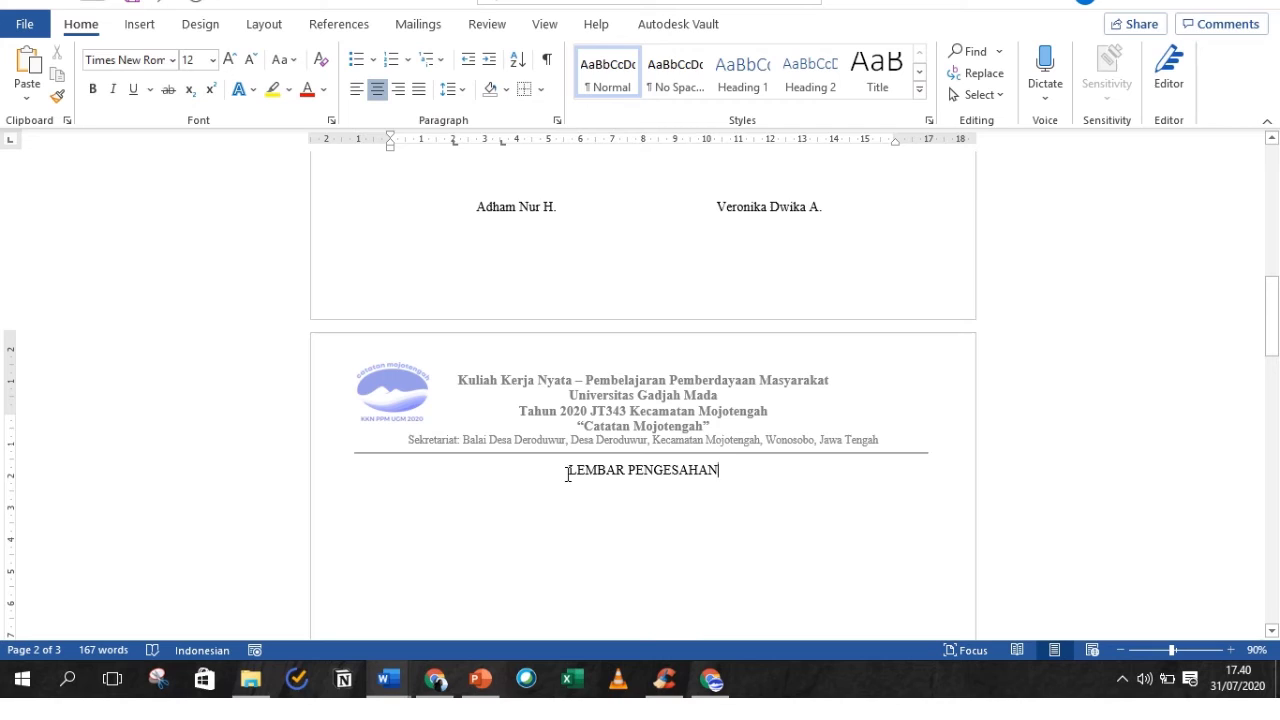
pyautogui.moveTo(569, 469); pyautogui.dragTo(728, 477)
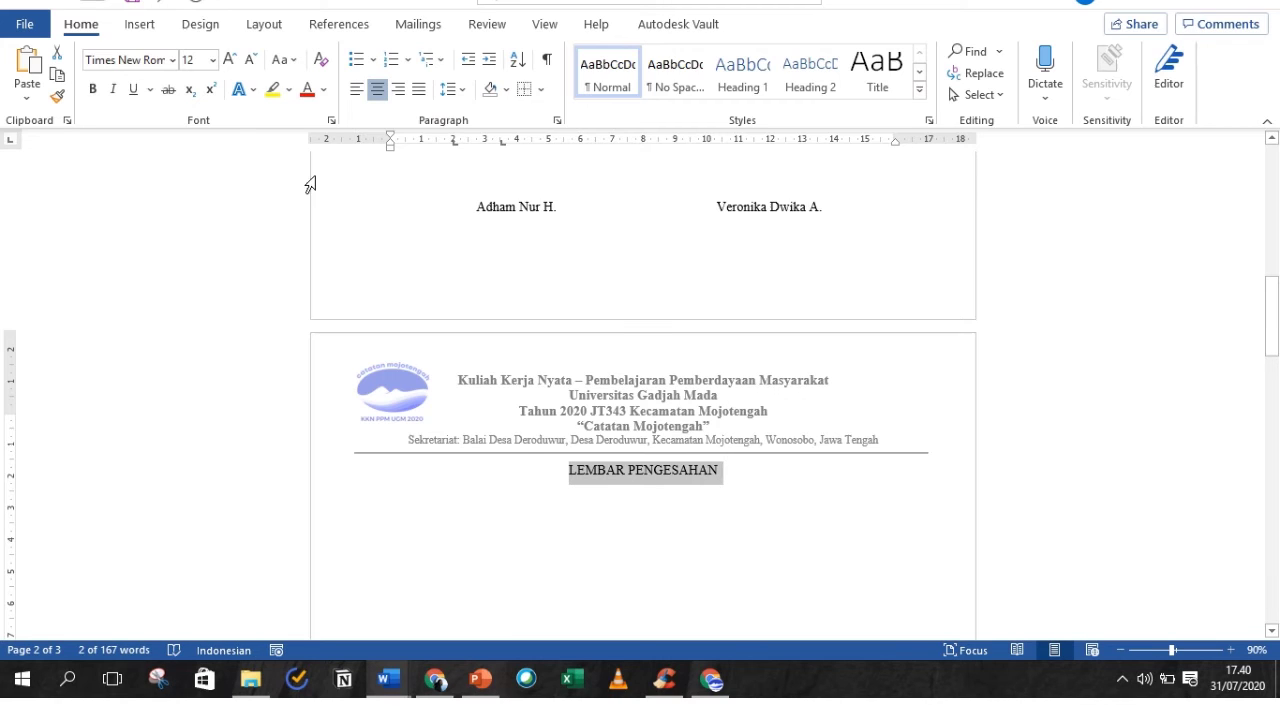
pyautogui.click(93, 90)
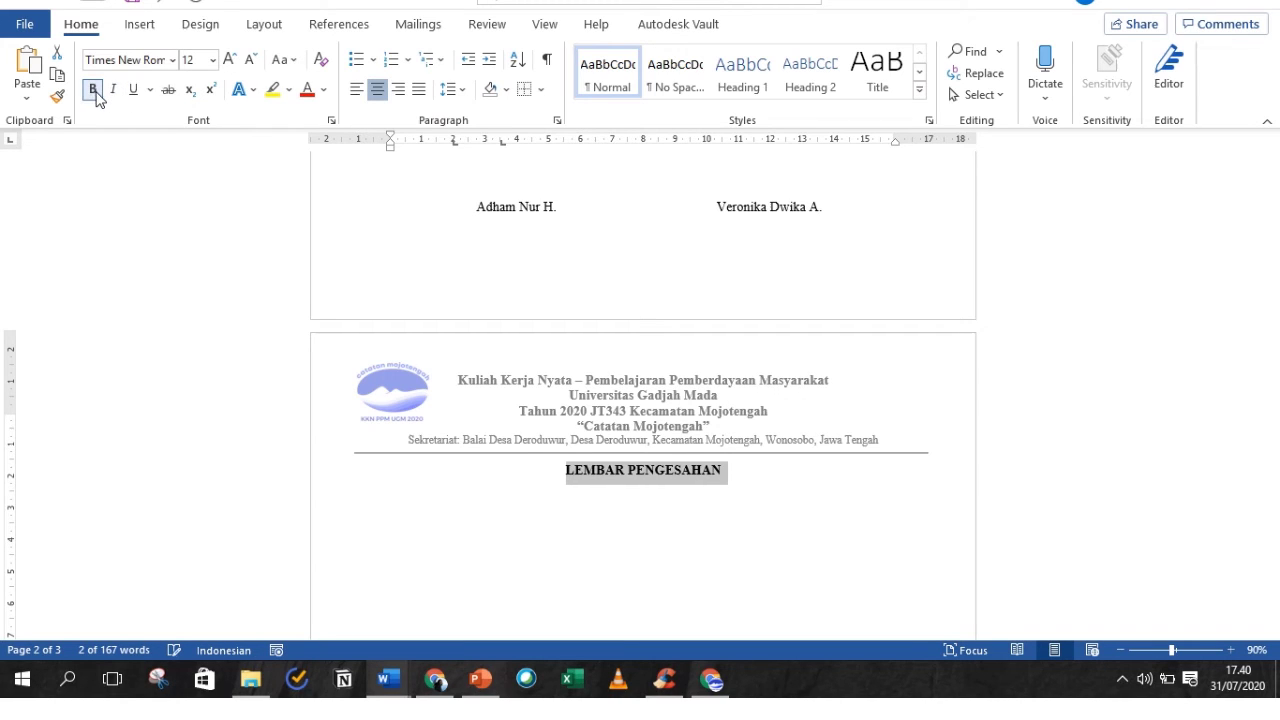
pyautogui.click(780, 281)
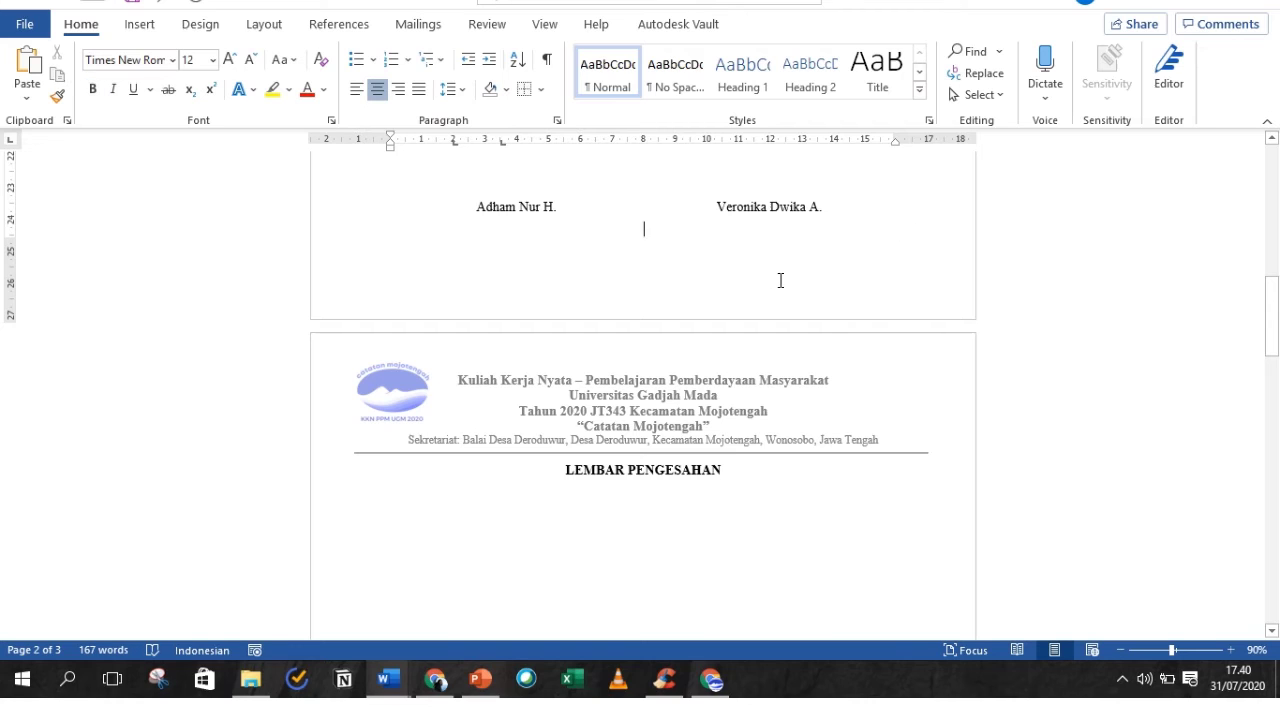
pyautogui.click(770, 210)
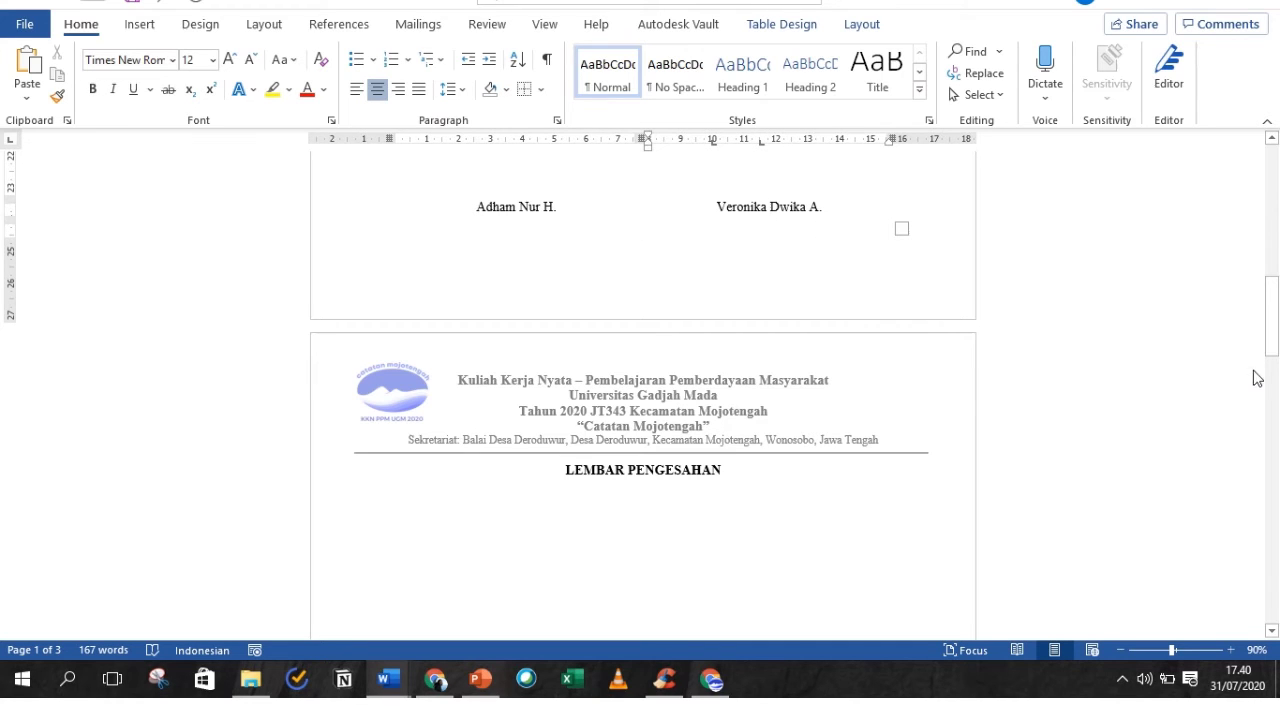
# - Format both names in the table's bottom row bold with a single-line underline
pyautogui.moveTo(1273, 345); pyautogui.dragTo(1273, 295)
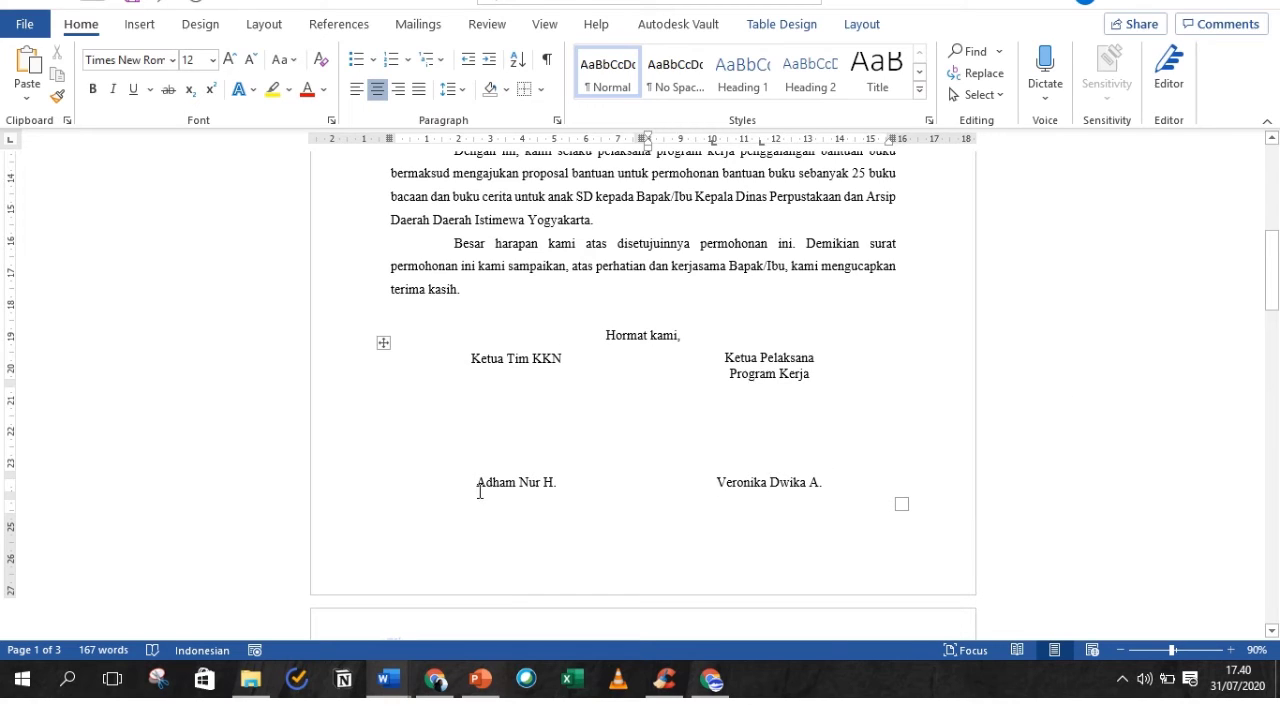
pyautogui.moveTo(474, 483); pyautogui.dragTo(761, 487)
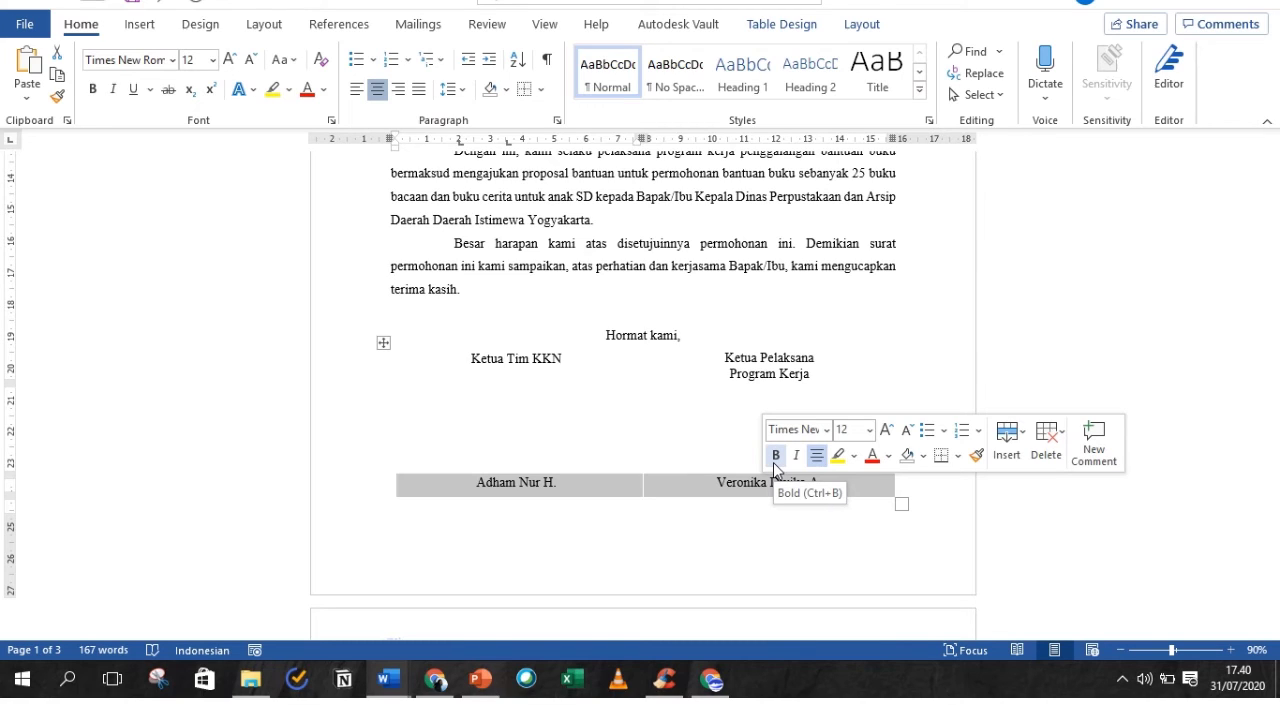
pyautogui.click(94, 91)
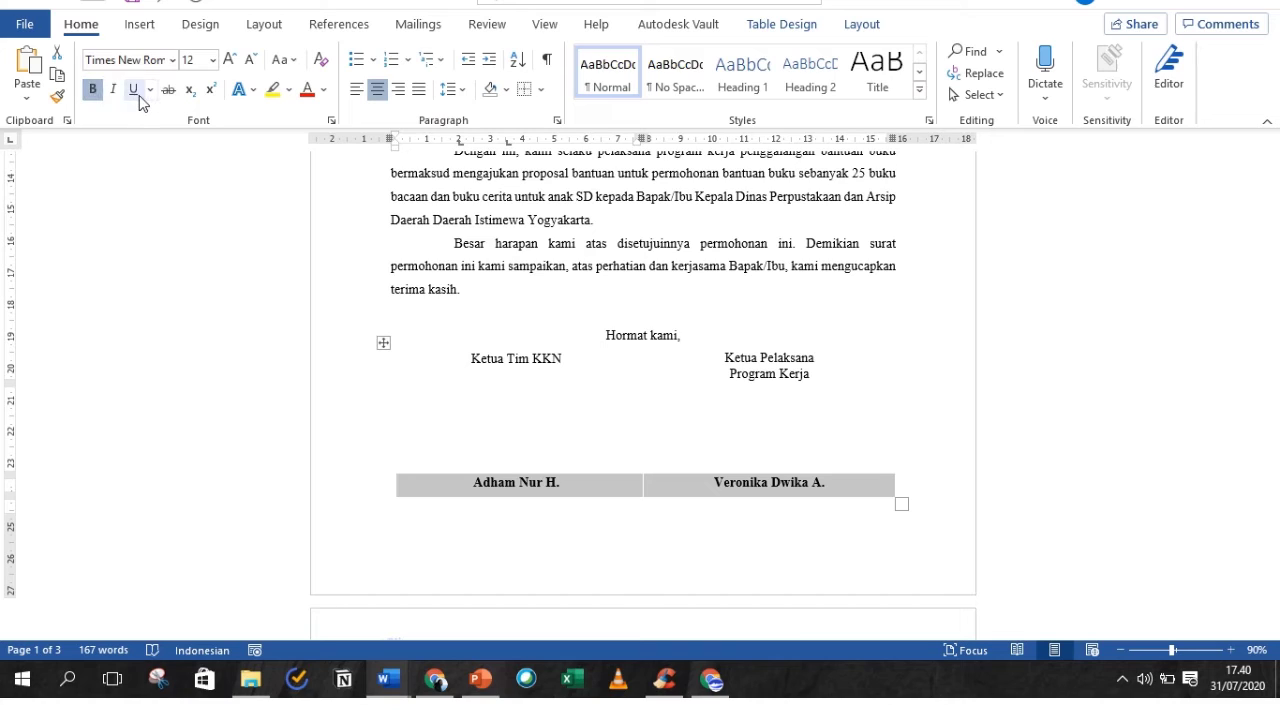
pyautogui.click(134, 90)
pyautogui.click(151, 90)
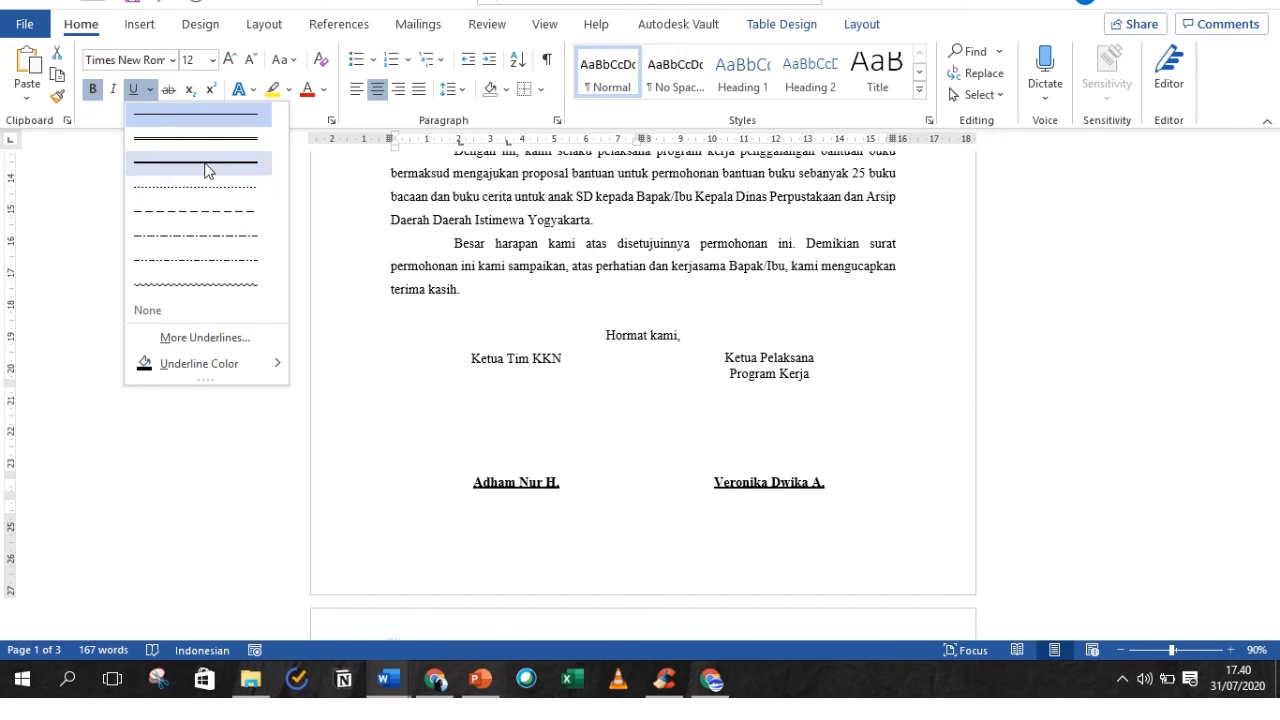
pyautogui.click(247, 122)
pyautogui.click(988, 415)
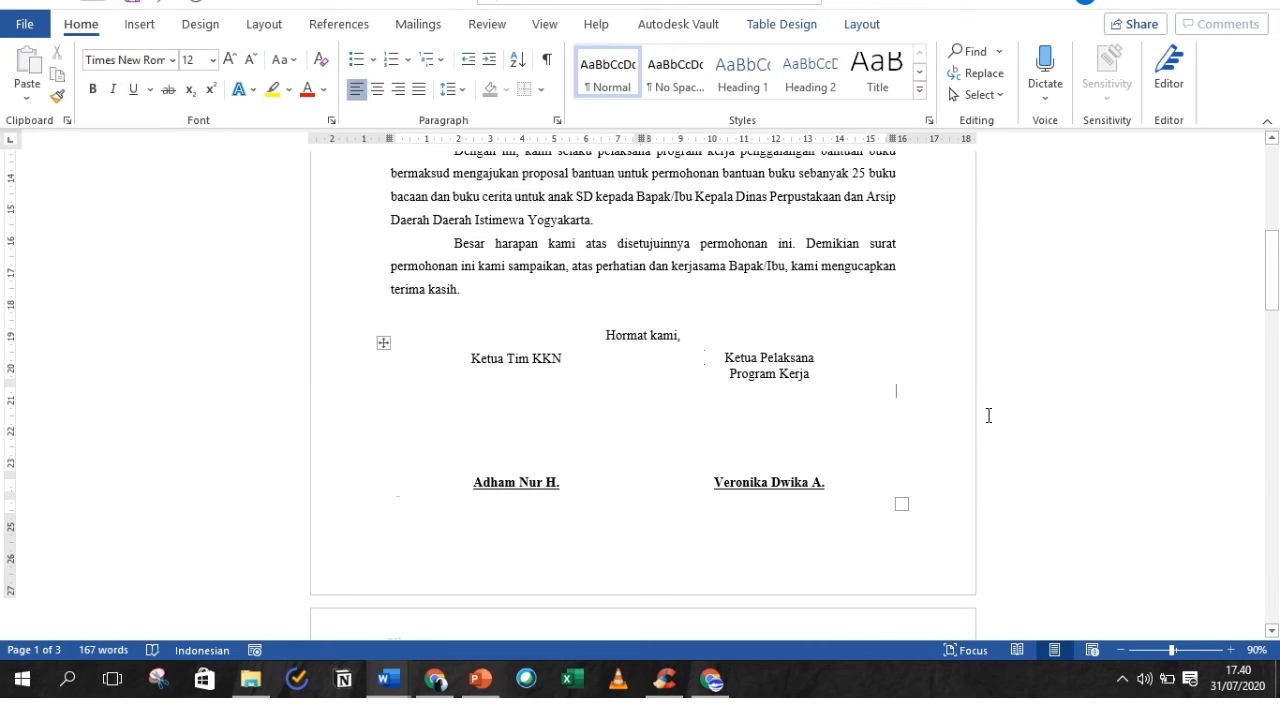
pyautogui.moveTo(1272, 296); pyautogui.dragTo(1272, 366)
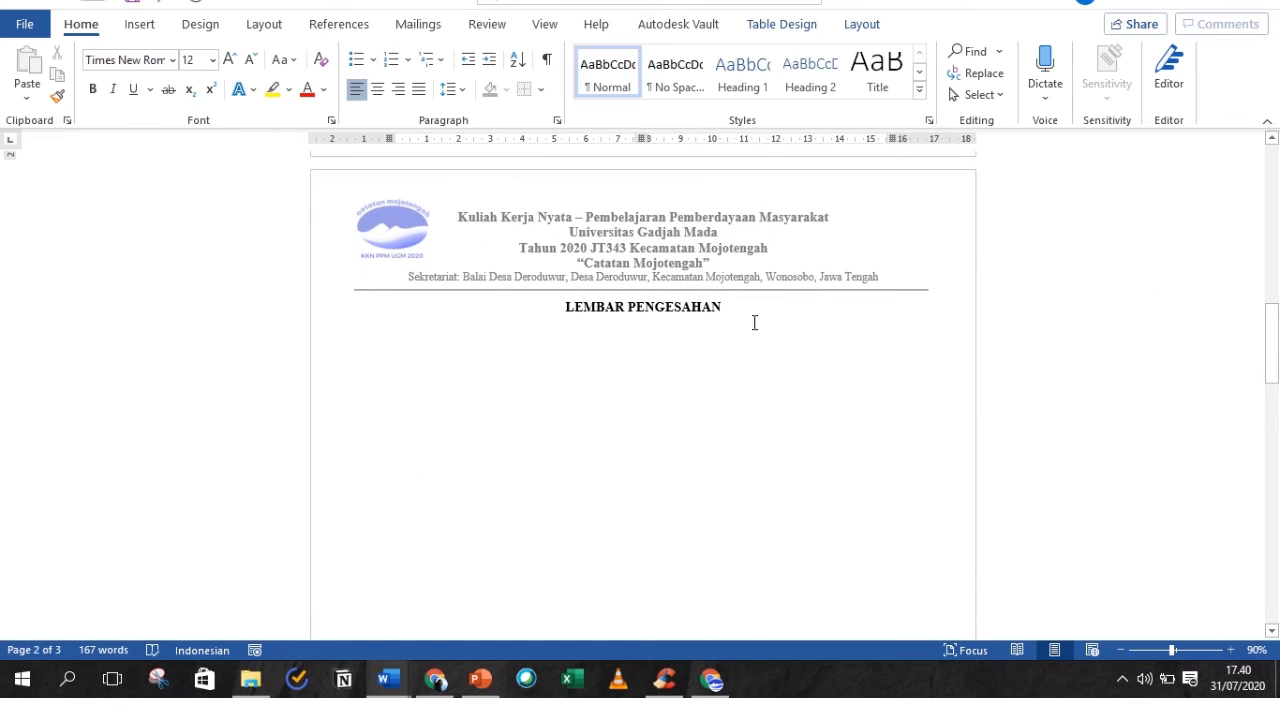
# - Remove the automatic '1.' numbering below LEMBAR PENGESAHAN and bring up the Insert table grid
pyautogui.click(754, 322)
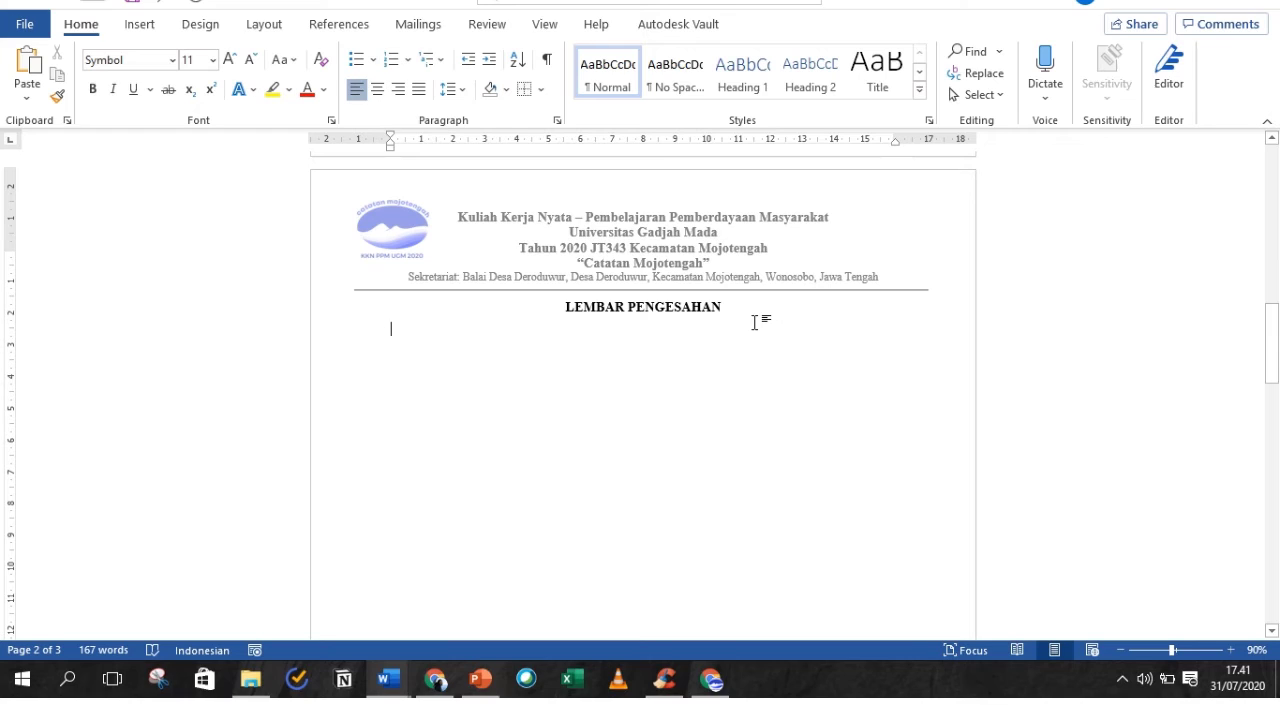
pyautogui.write('1.')
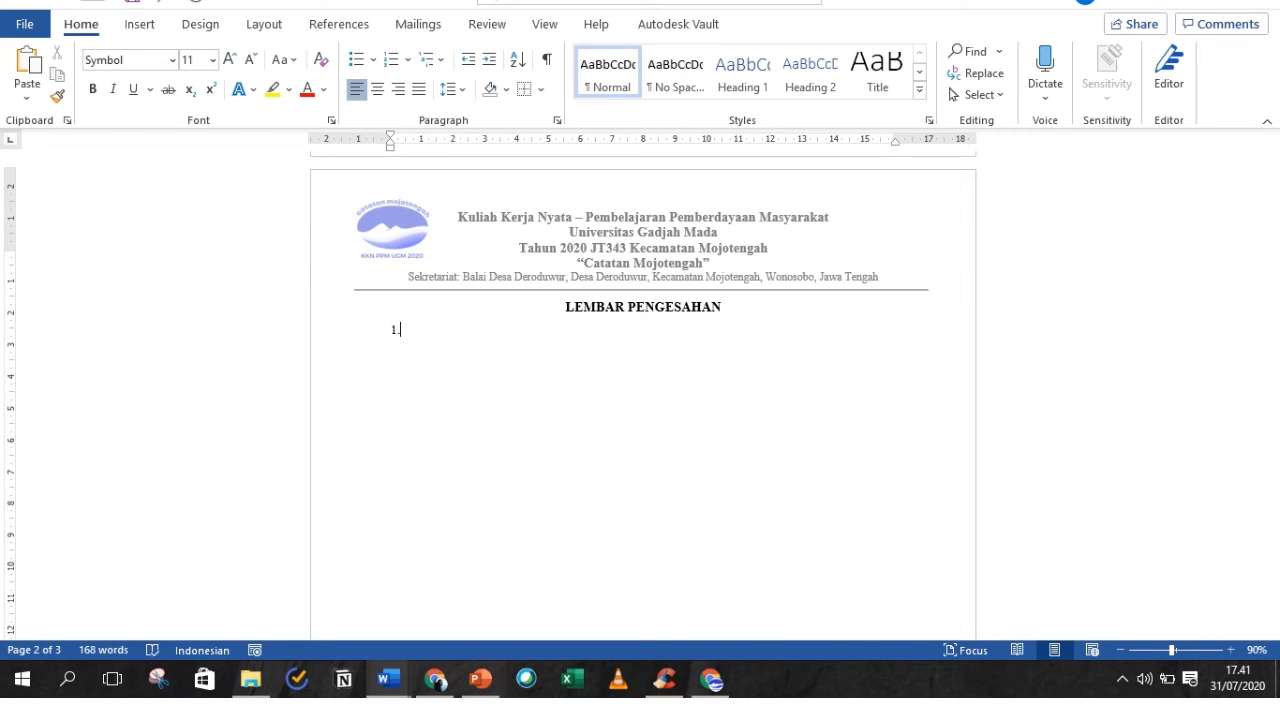
pyautogui.press('BackSpace')
pyautogui.press('BackSpace')
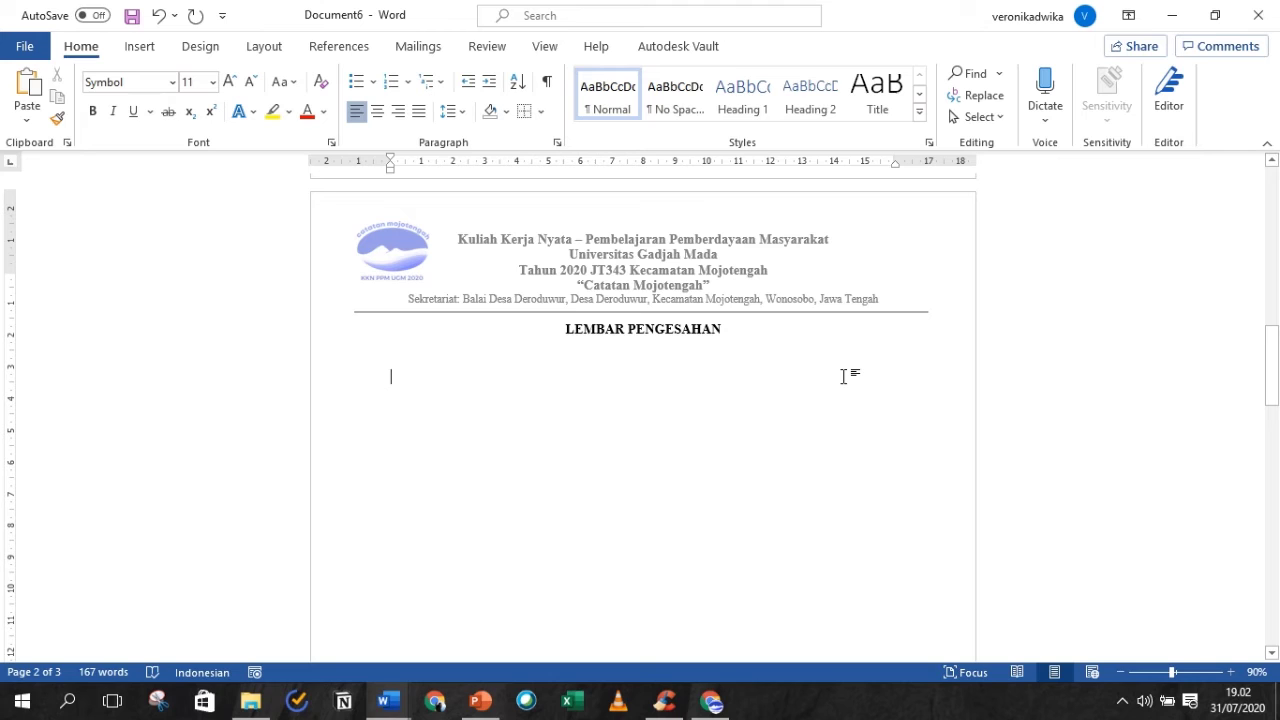
pyautogui.click(141, 60)
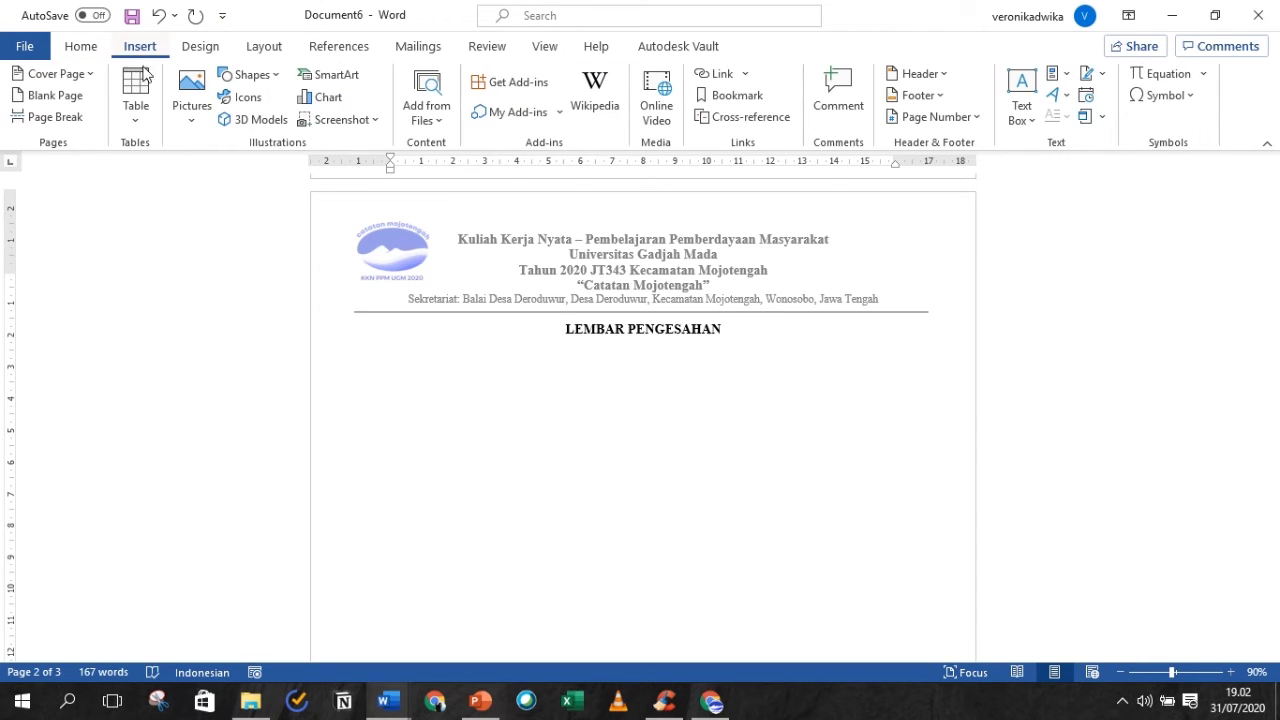
pyautogui.click(150, 128)
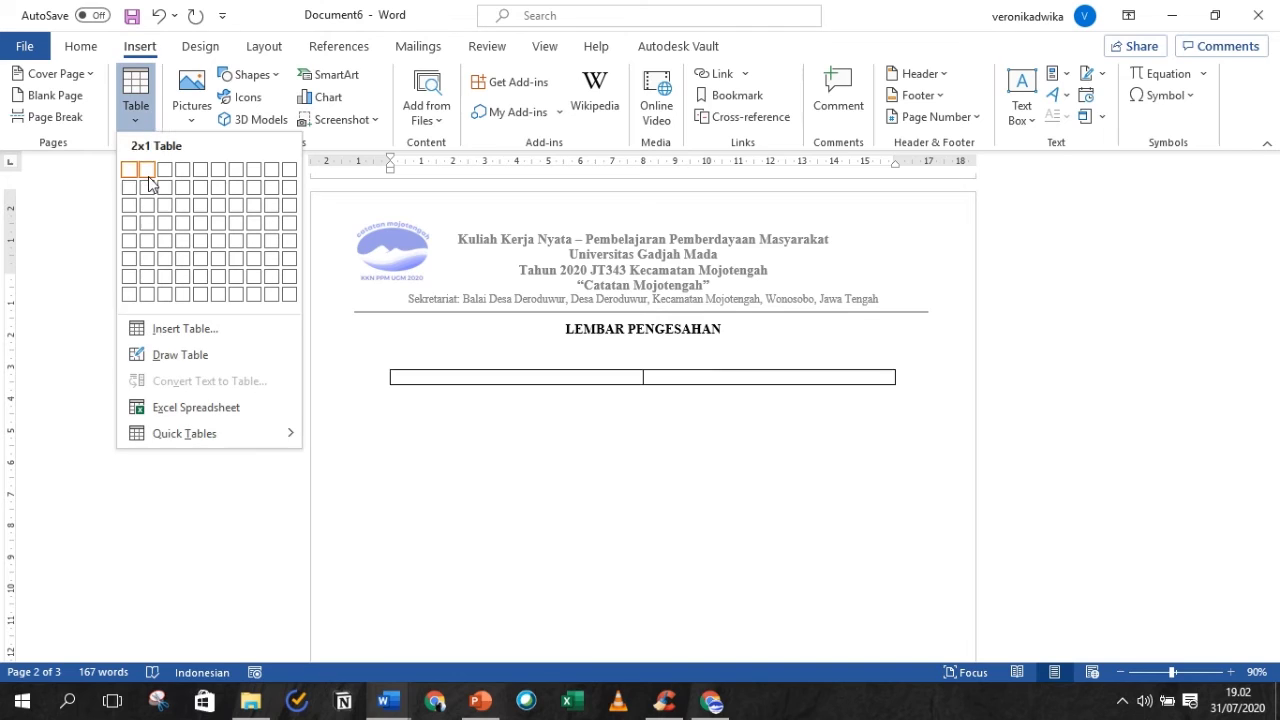
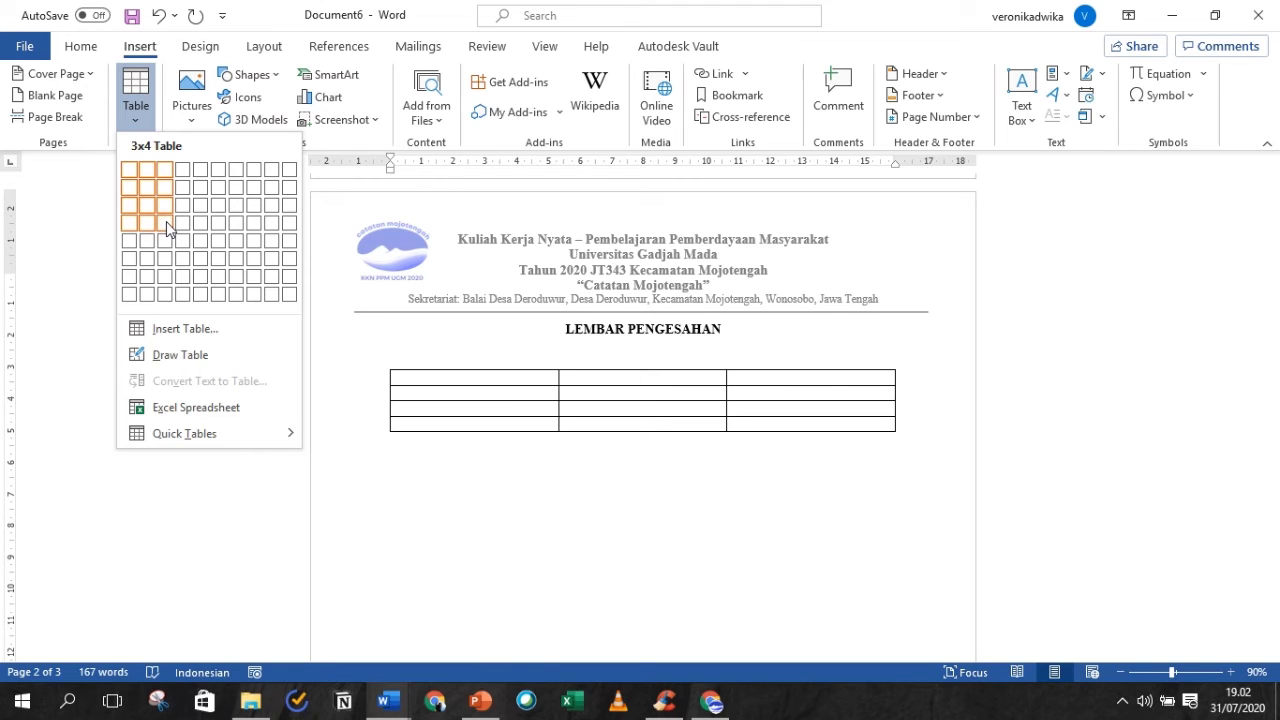
# - Insert a 3-column, 4-row table under LEMBAR PENGESAHAN, then Tab from the last cell to add a fifth row
pyautogui.click(168, 229)
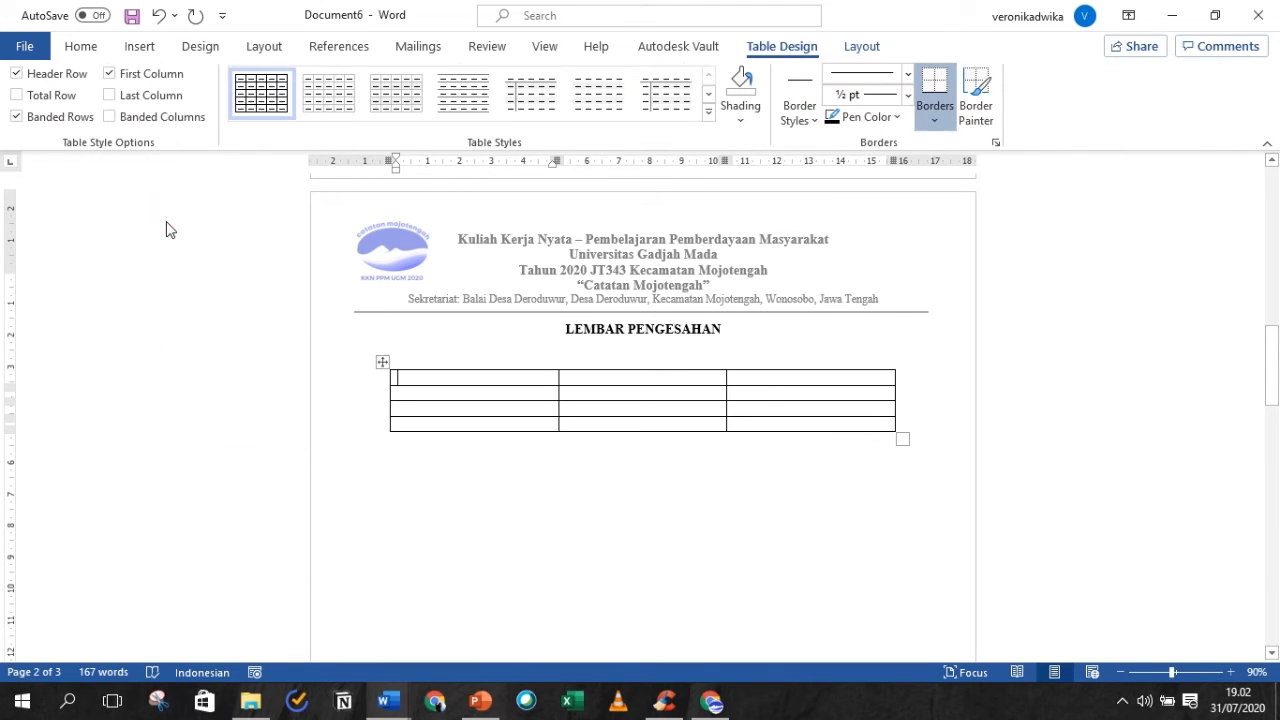
pyautogui.click(862, 423)
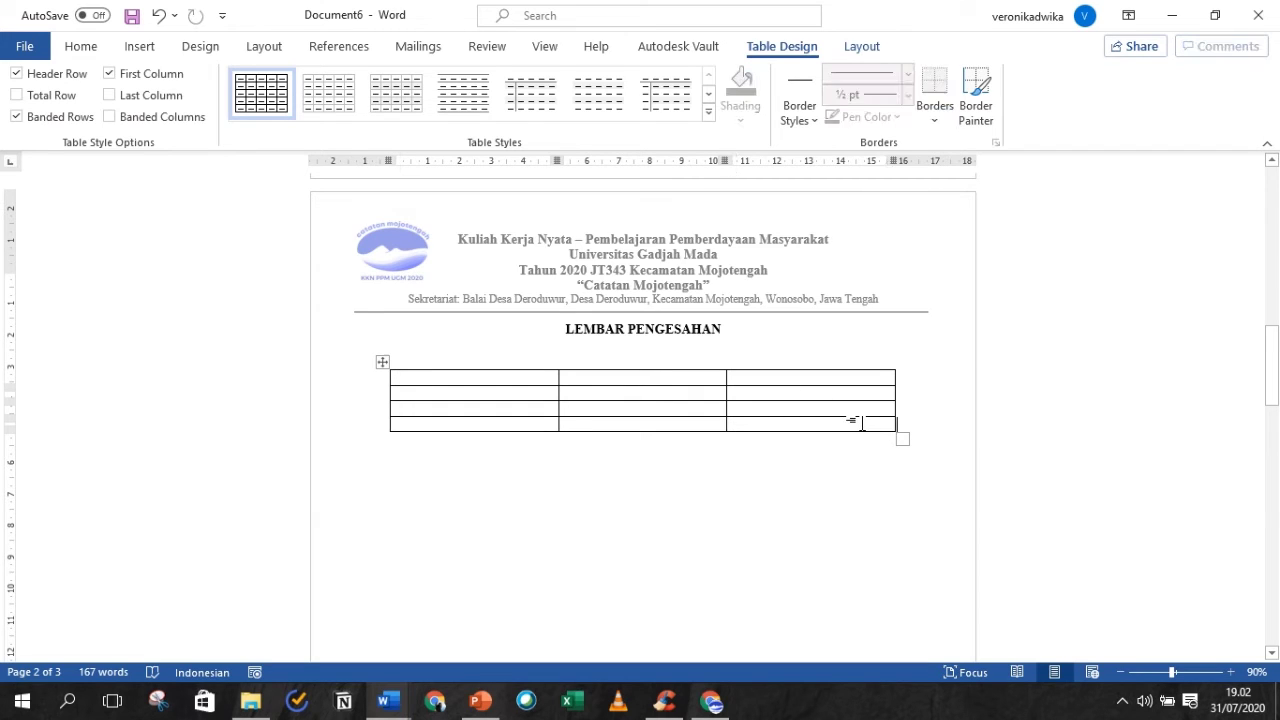
pyautogui.press('Tab')
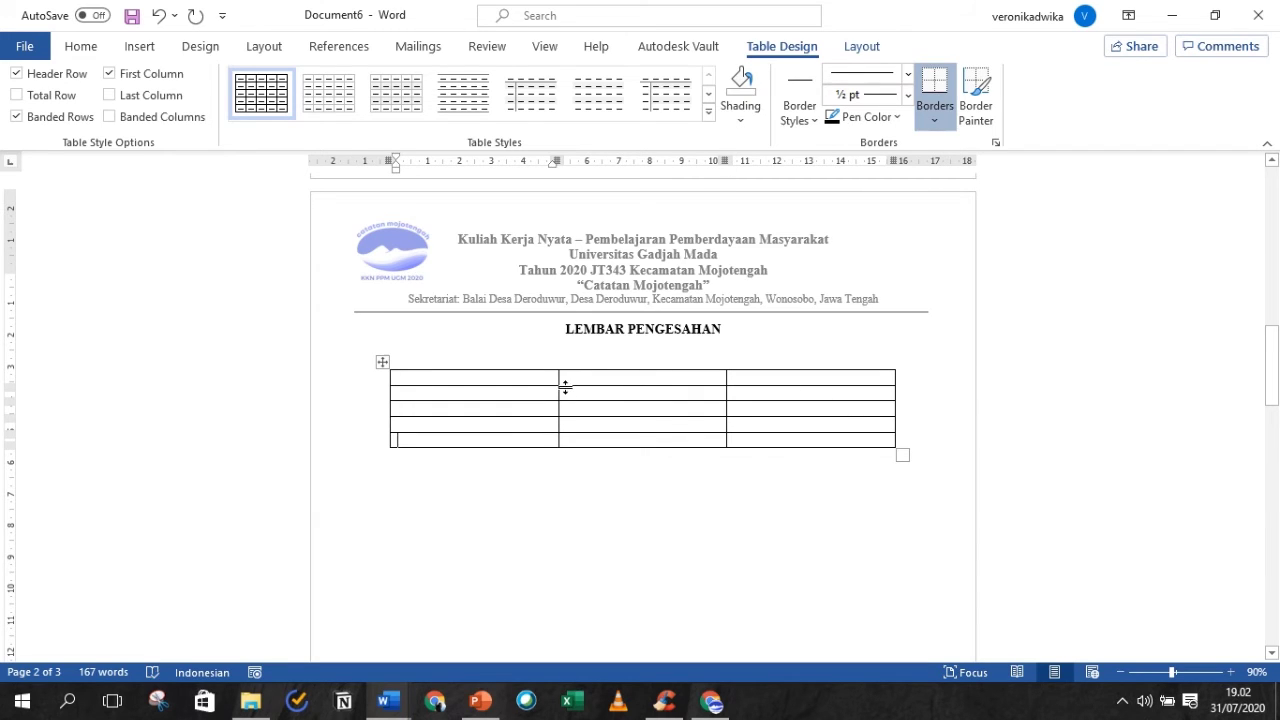
# - Start the table's first cell with the numbered item '1.'
pyautogui.rightClick(509, 375)
pyautogui.click(505, 376)
pyautogui.write('1. Sud')
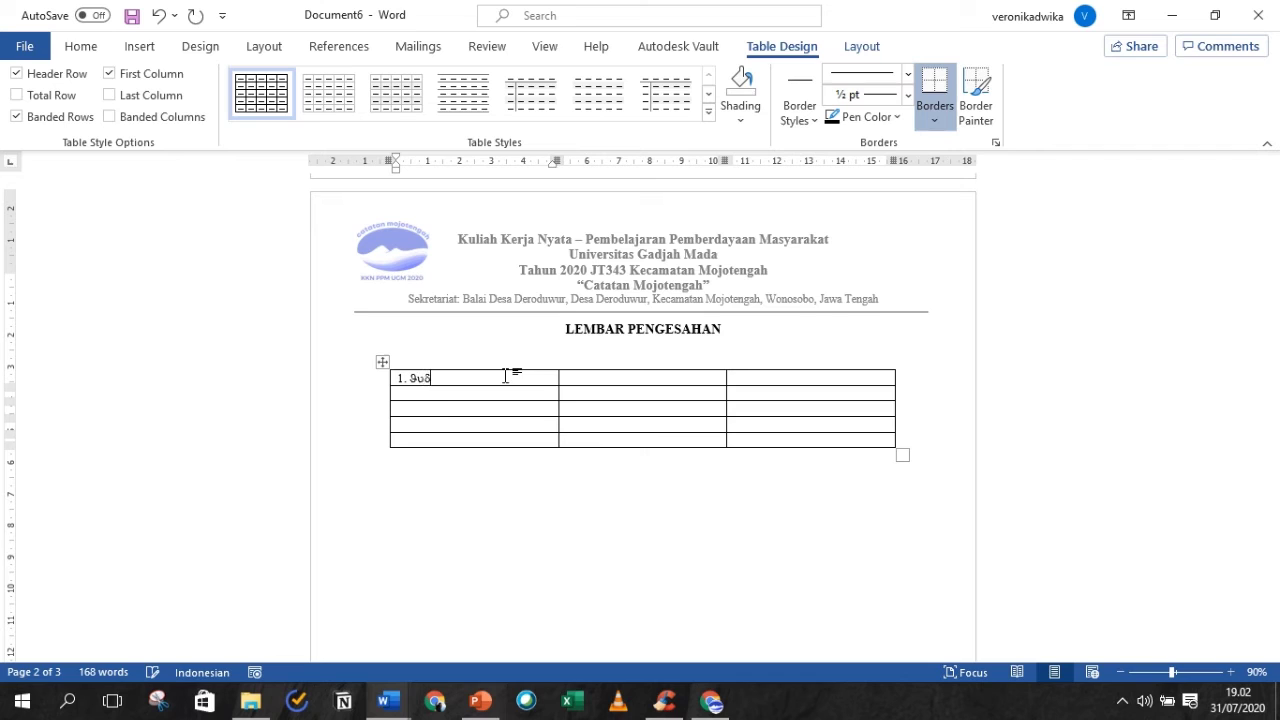
pyautogui.click(88, 47)
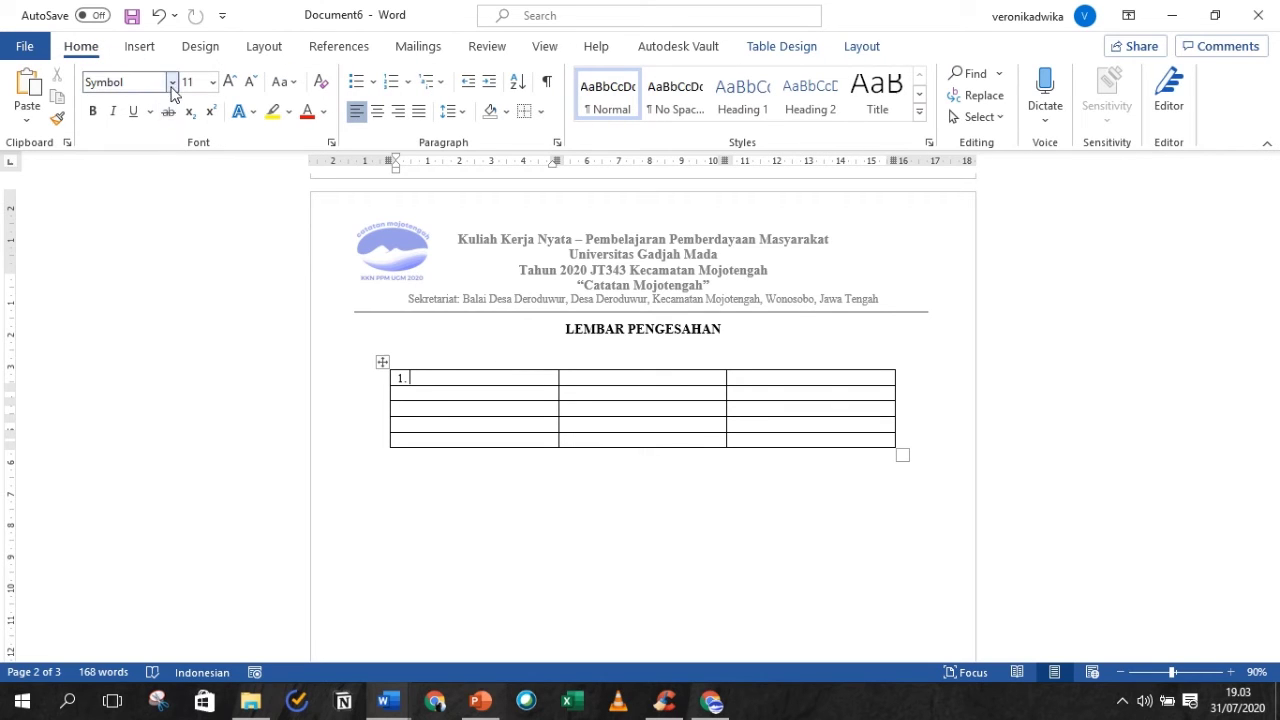
pyautogui.click(399, 380)
pyautogui.write('1.')
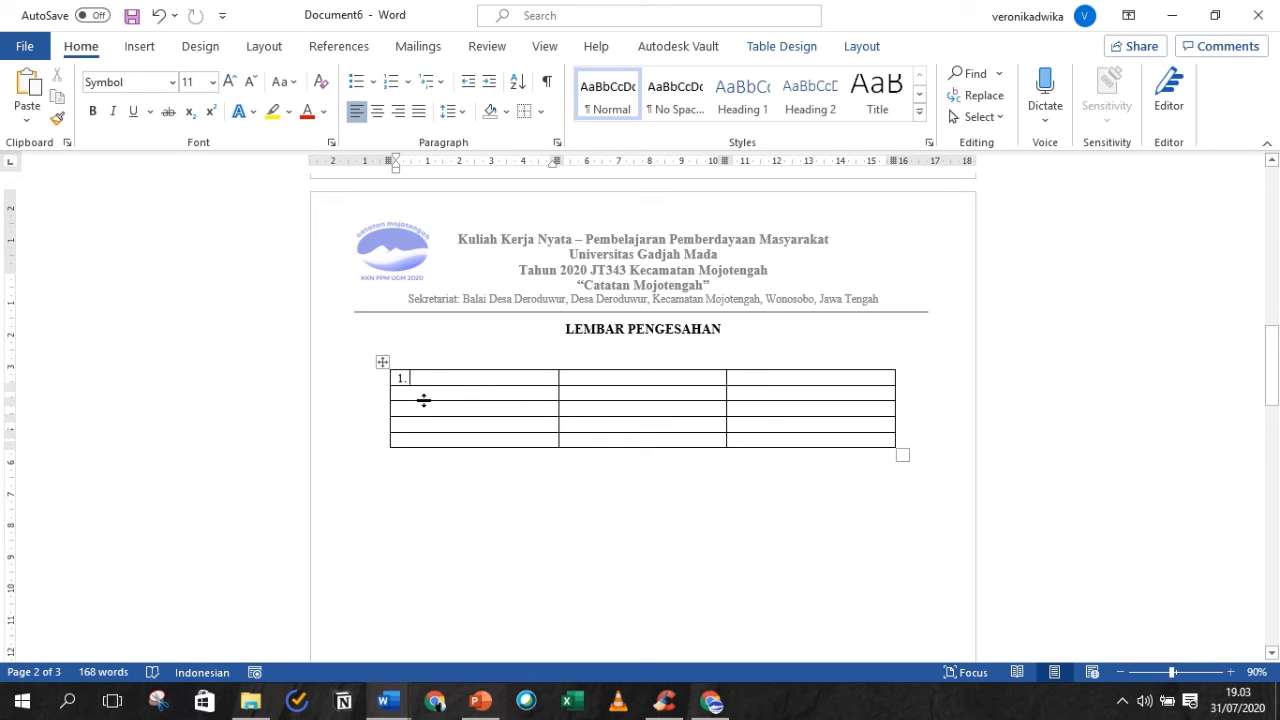
# - Set the whole table's text to Times New Roman 12 pt
pyautogui.click(381, 362)
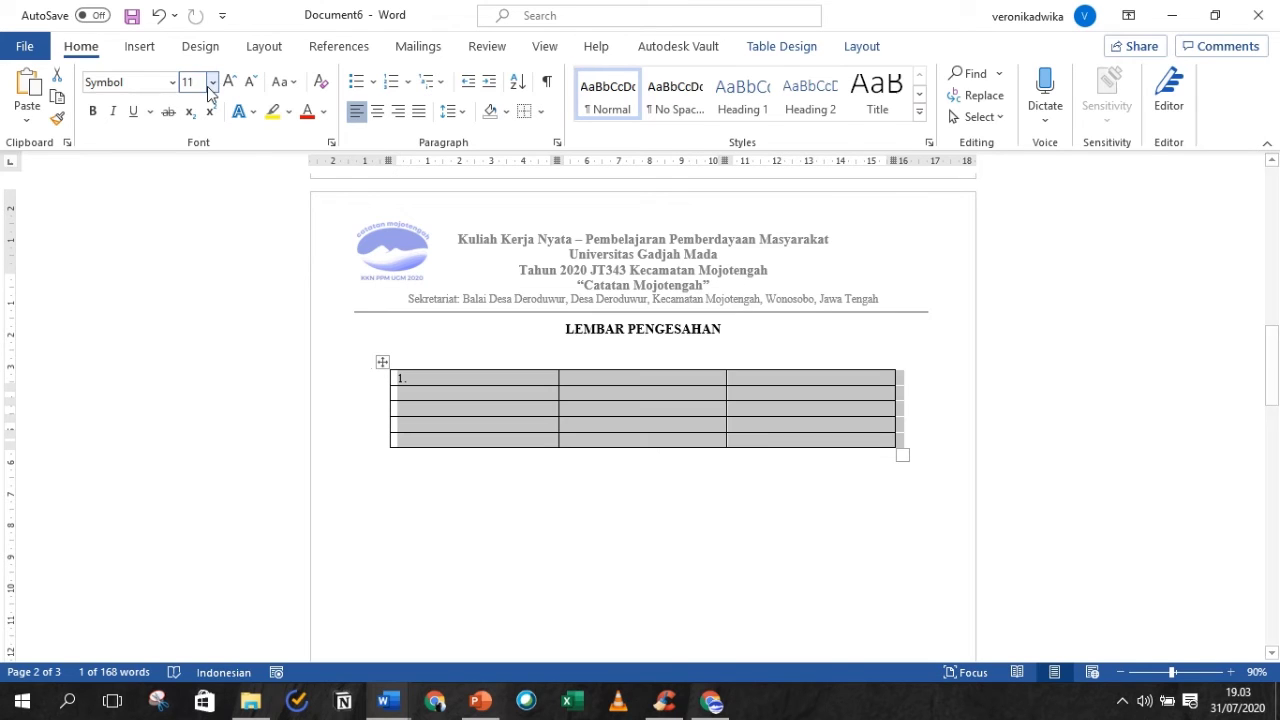
pyautogui.click(172, 82)
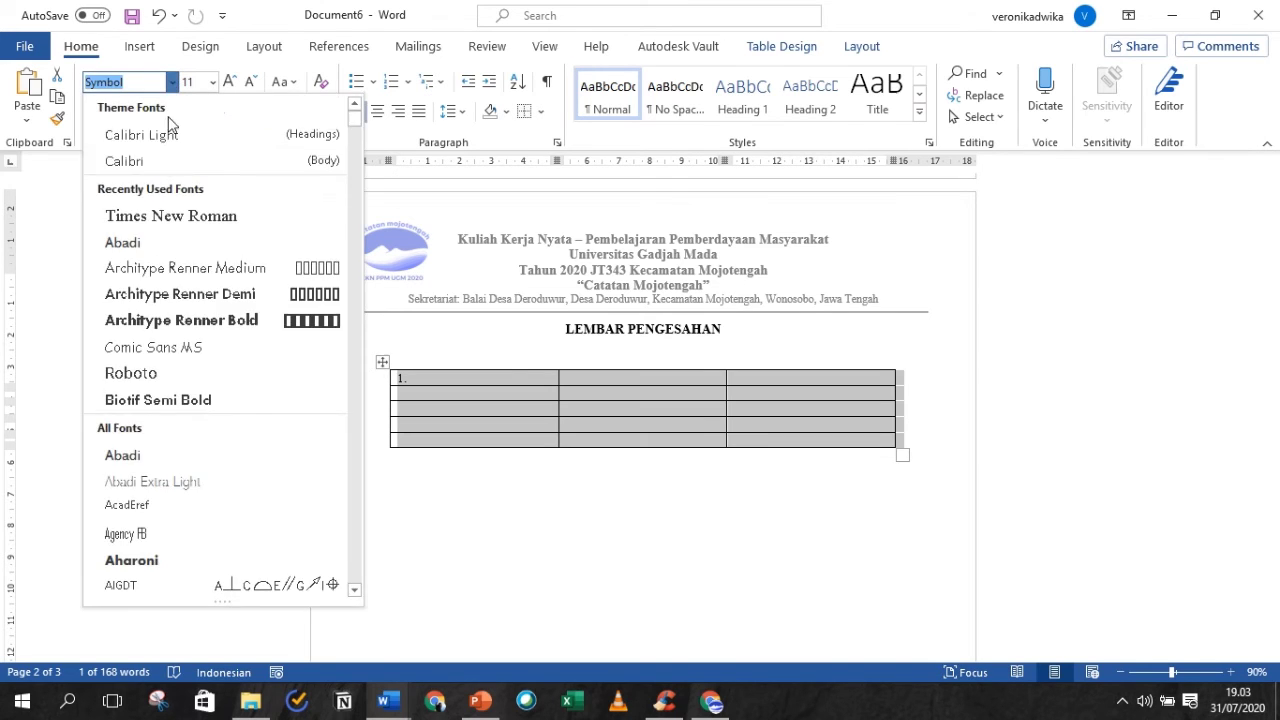
pyautogui.click(168, 214)
pyautogui.click(229, 81)
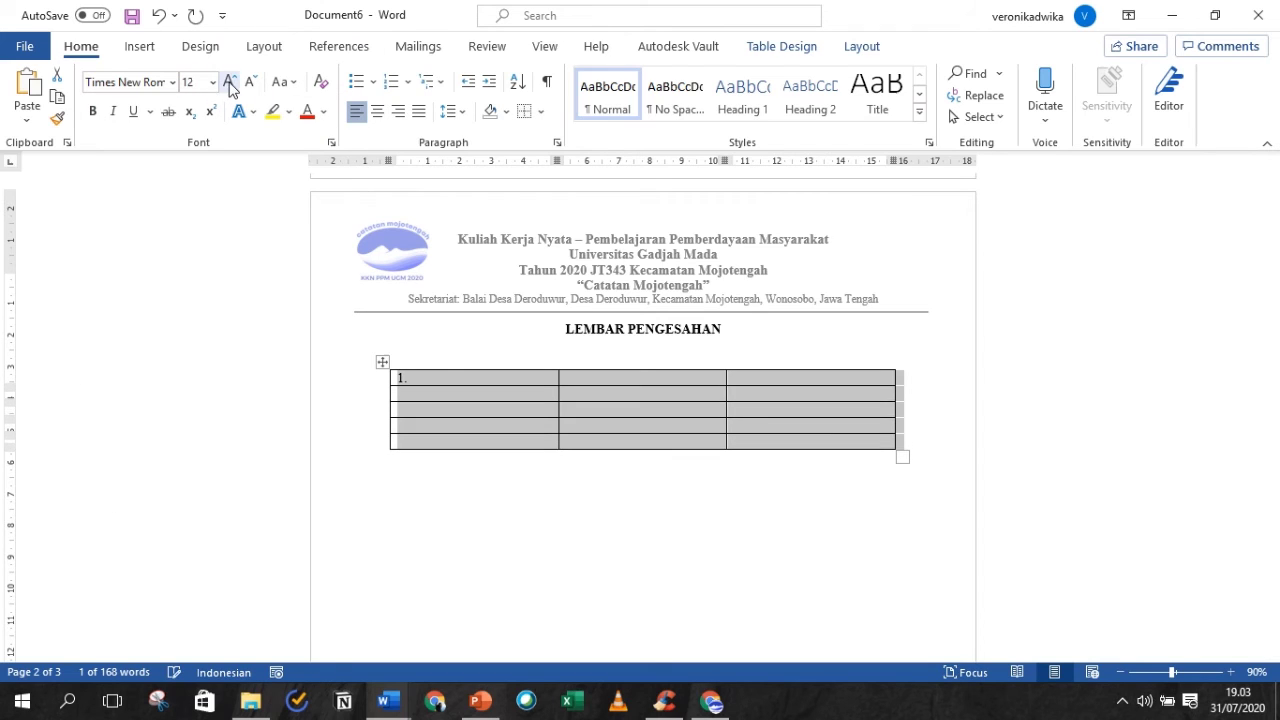
pyautogui.click(409, 378)
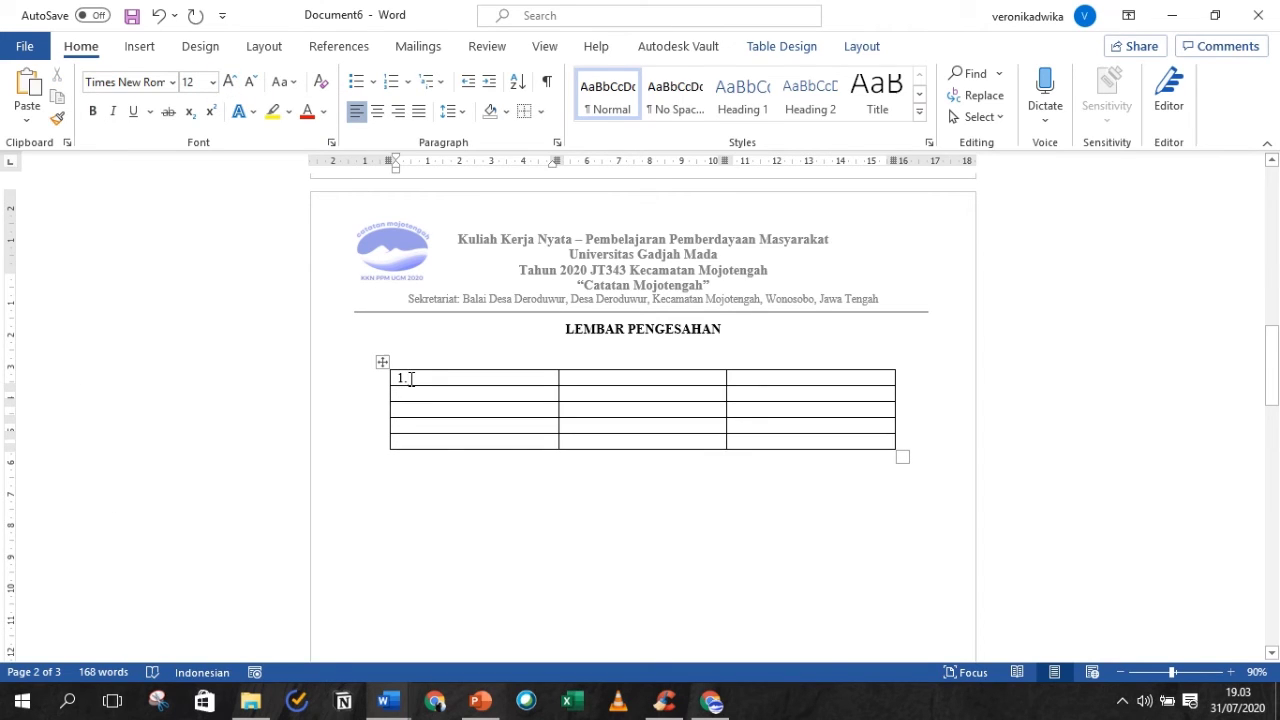
# - Enter items 1–4 in column one: Judul Kegiatan, Penyusun, Waktu Kegiatan, Tempat Pelaksanaan
pyautogui.write('JUD')
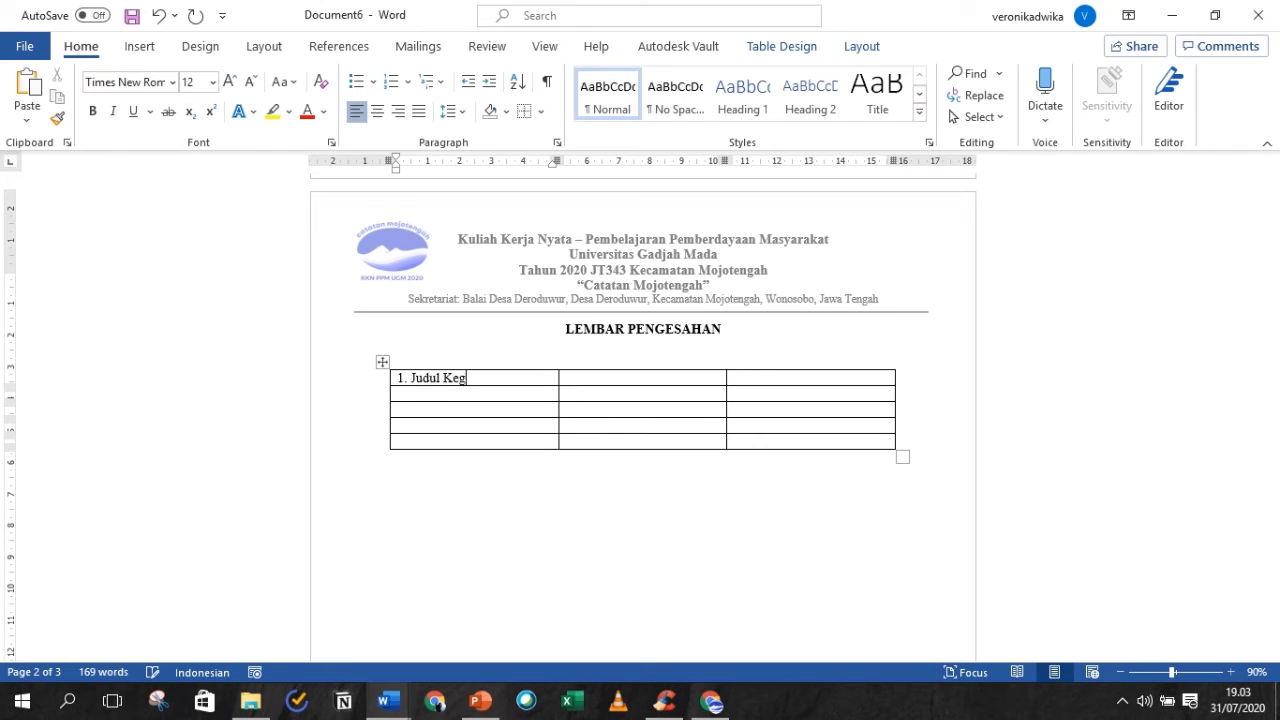
pyautogui.write('iatan')
pyautogui.press('Down')
pyautogui.write('2. Penyusun')
pyautogui.press('Down')
pyautogui.write('3. Waktu Kegiatan')
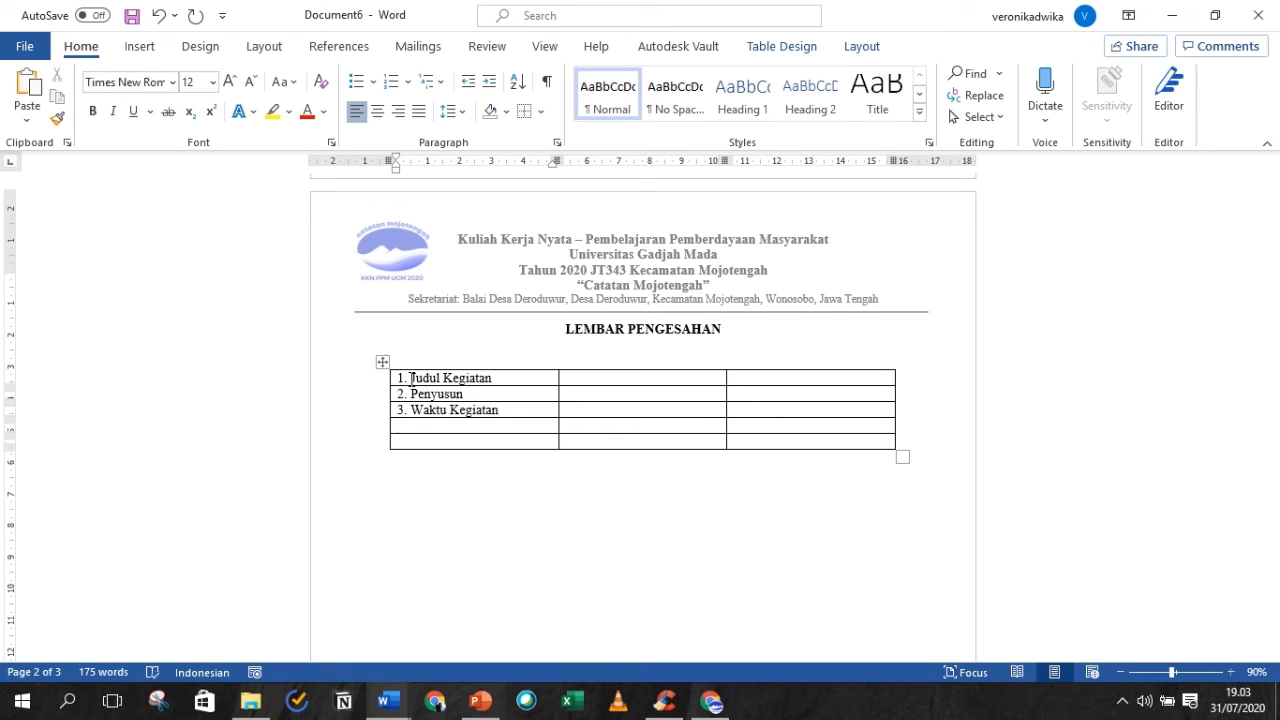
pyautogui.press('Down')
pyautogui.write('4. Tempat Pelaksanaa')
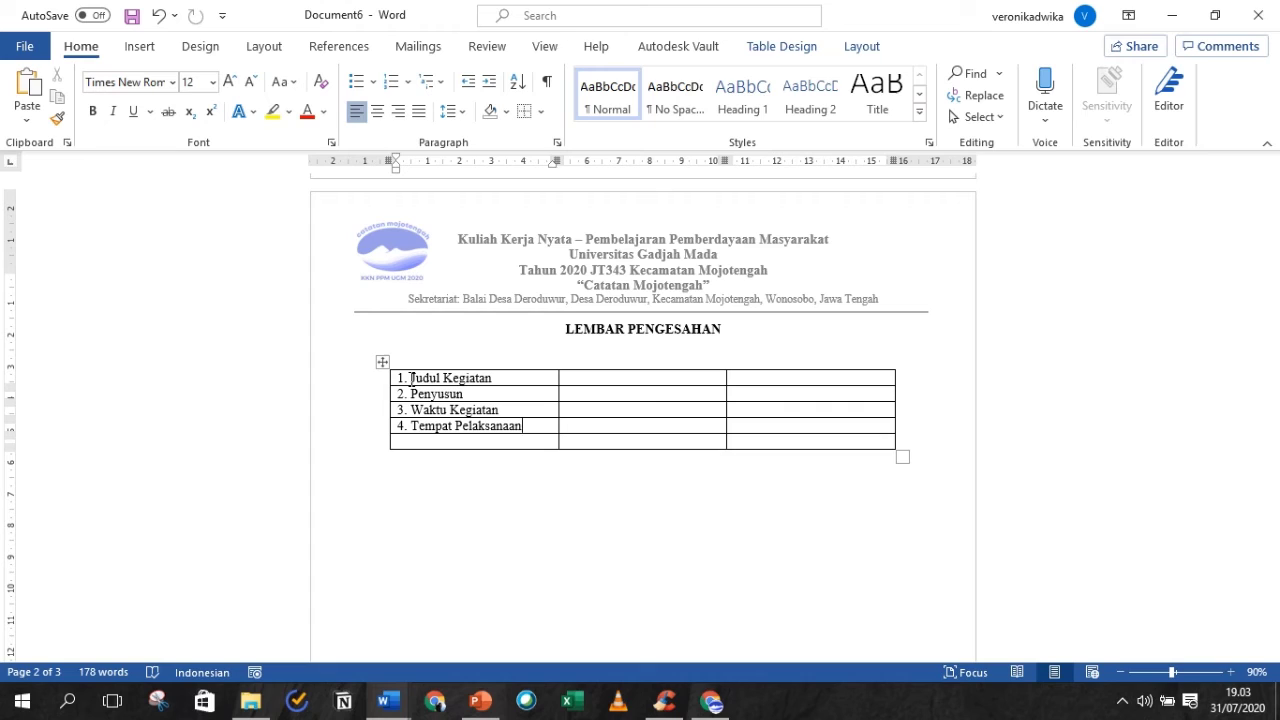
pyautogui.write('n')
# - Add '5. Contact Person' in the fifth row and a colon in row 1's second cell
pyautogui.click(419, 442)
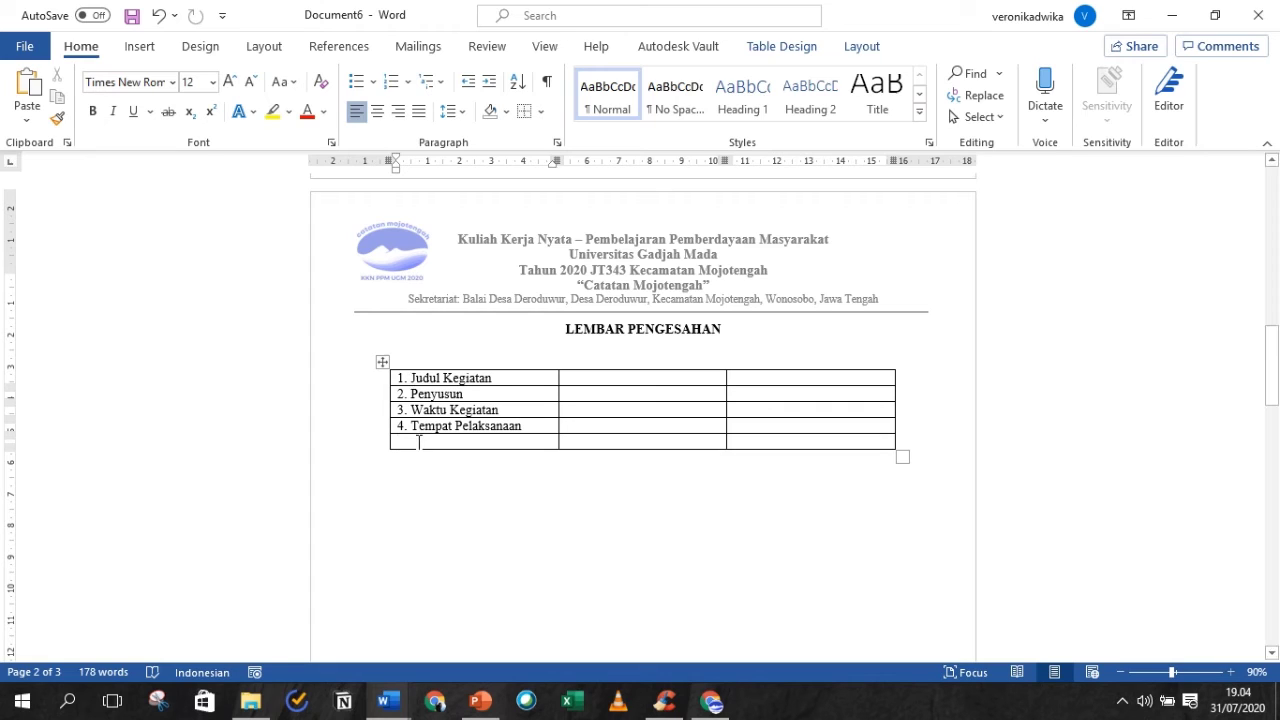
pyautogui.write('5. Conta')
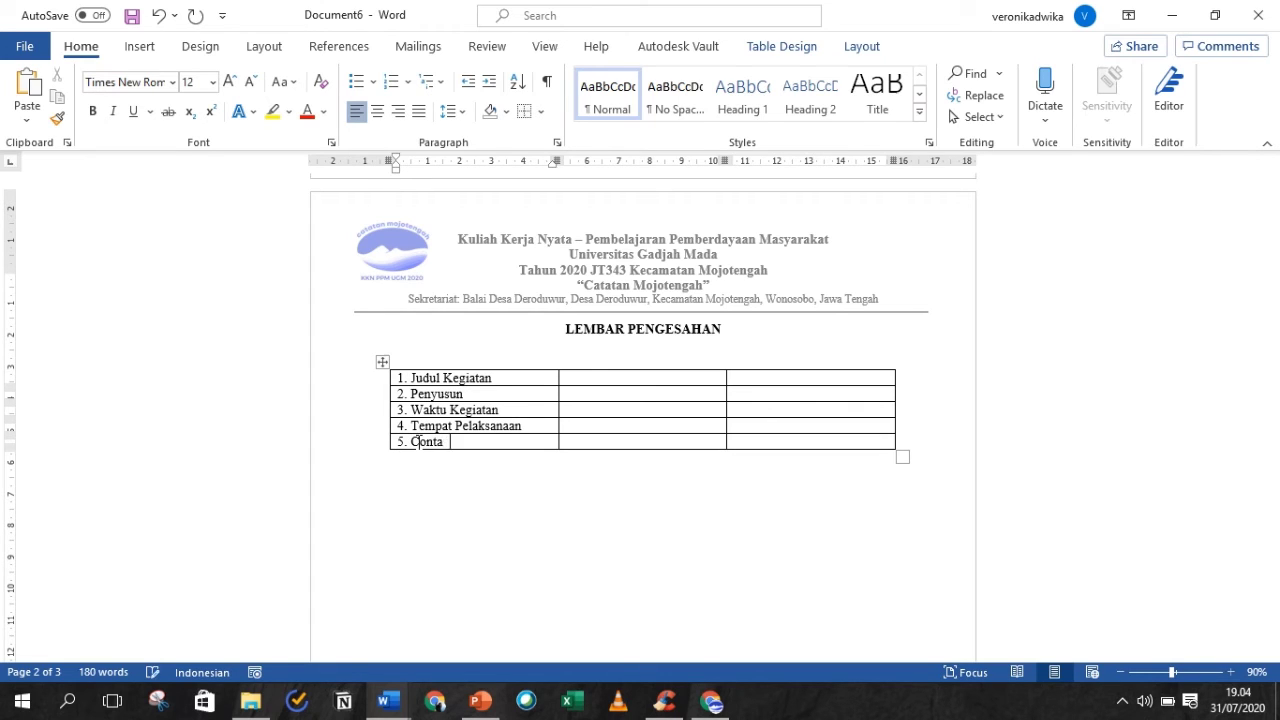
pyautogui.write('ntct Person')
pyautogui.click(591, 374)
pyautogui.write(':')
pyautogui.press('Return')
pyautogui.press('BackSpace')
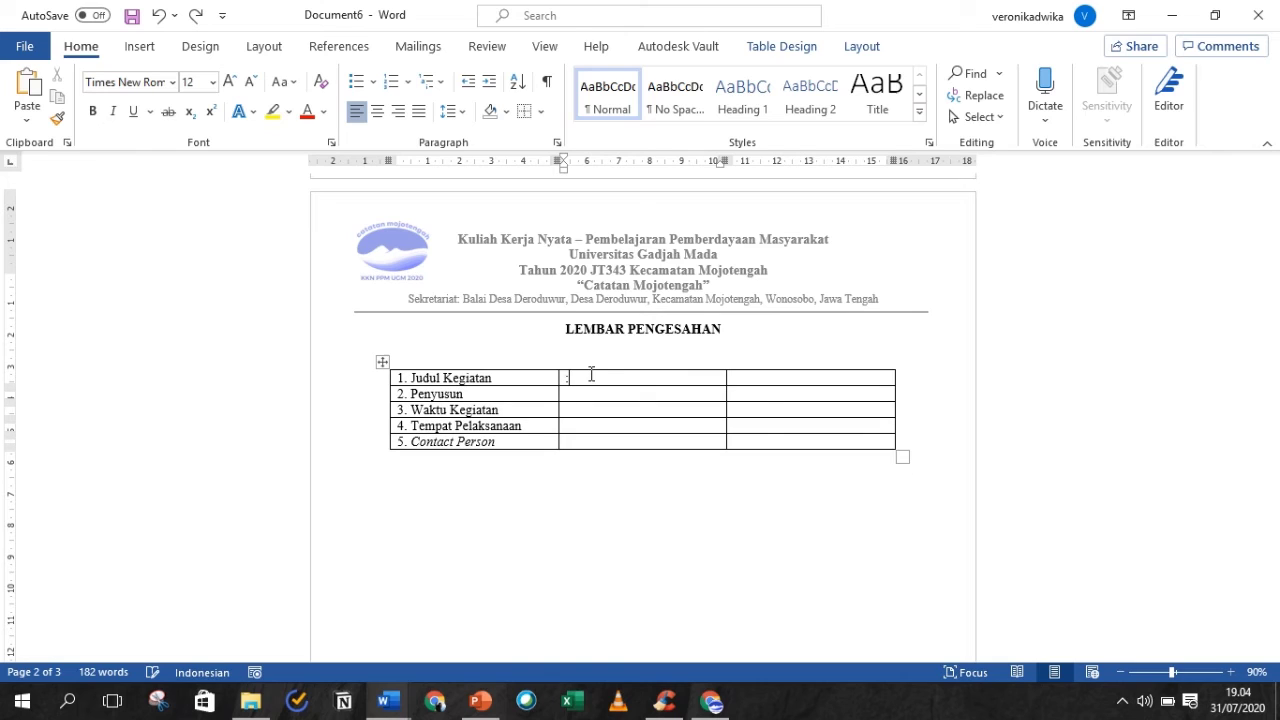
# - Paste the colon into the second cell of rows 2 through 5
pyautogui.click(565, 378)
pyautogui.hotkey('ctrl', 'c')
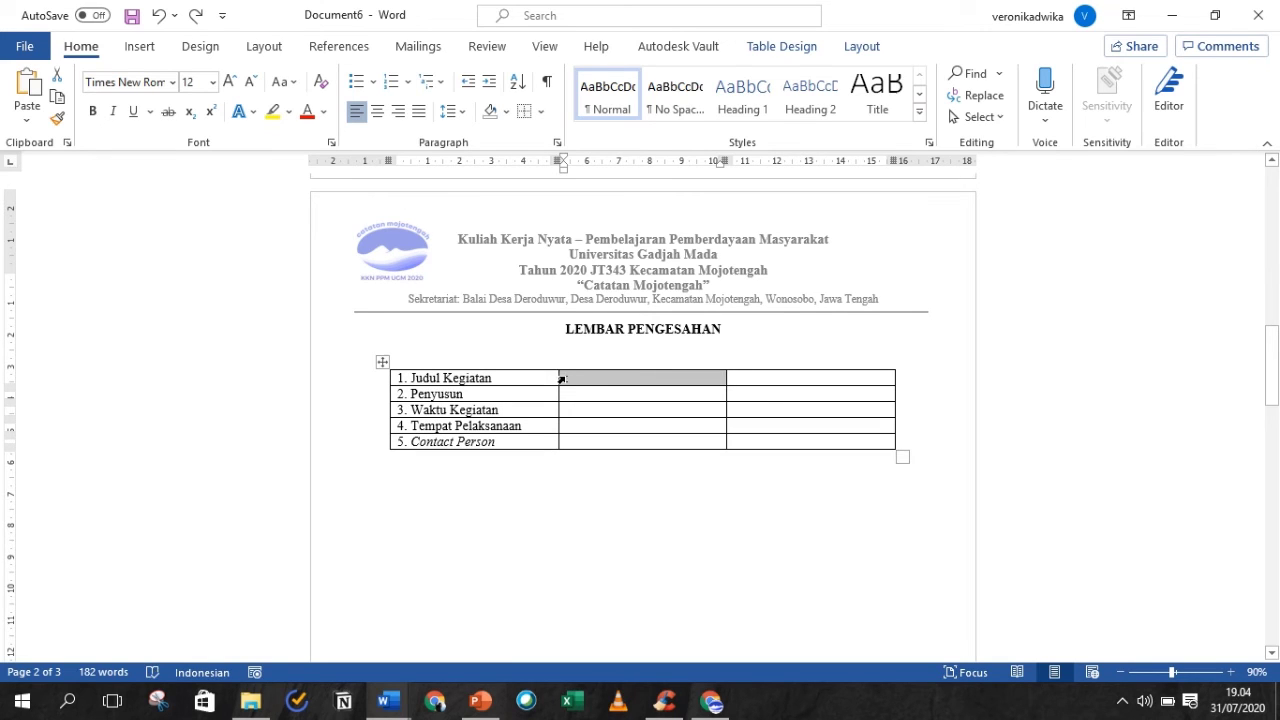
pyautogui.click(575, 393)
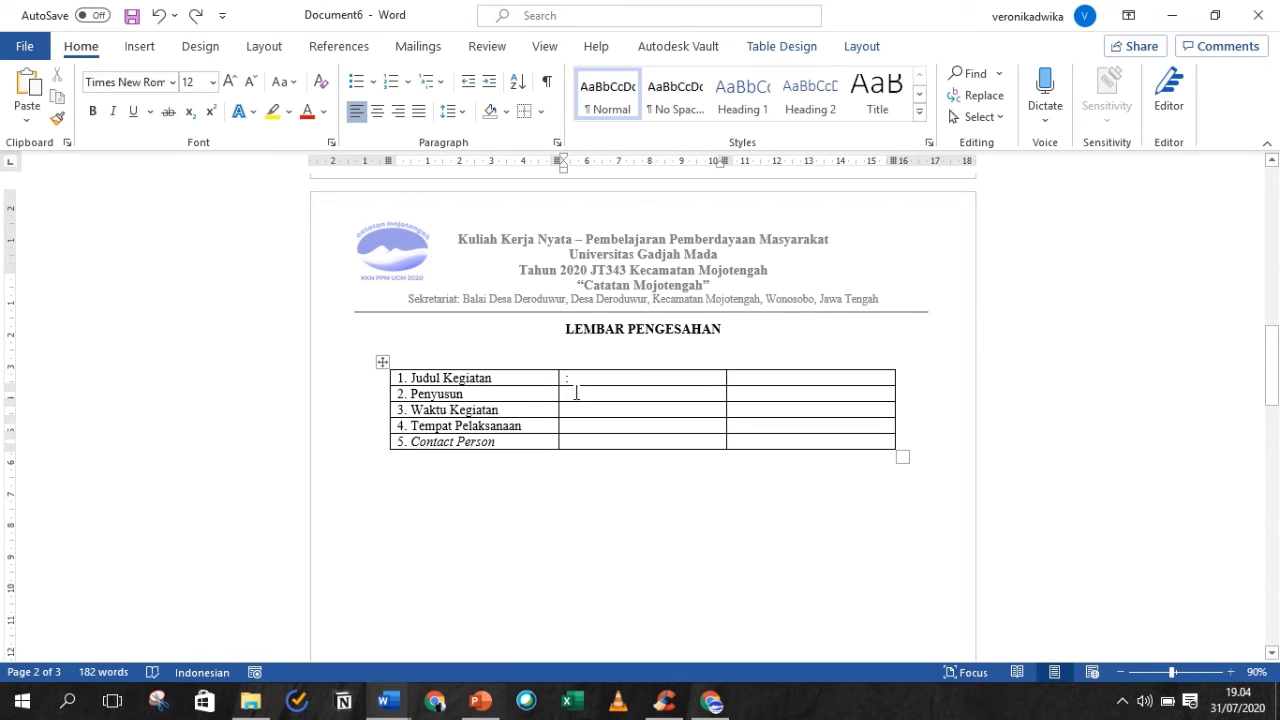
pyautogui.hotkey('ctrl', 'v')
pyautogui.click(575, 408)
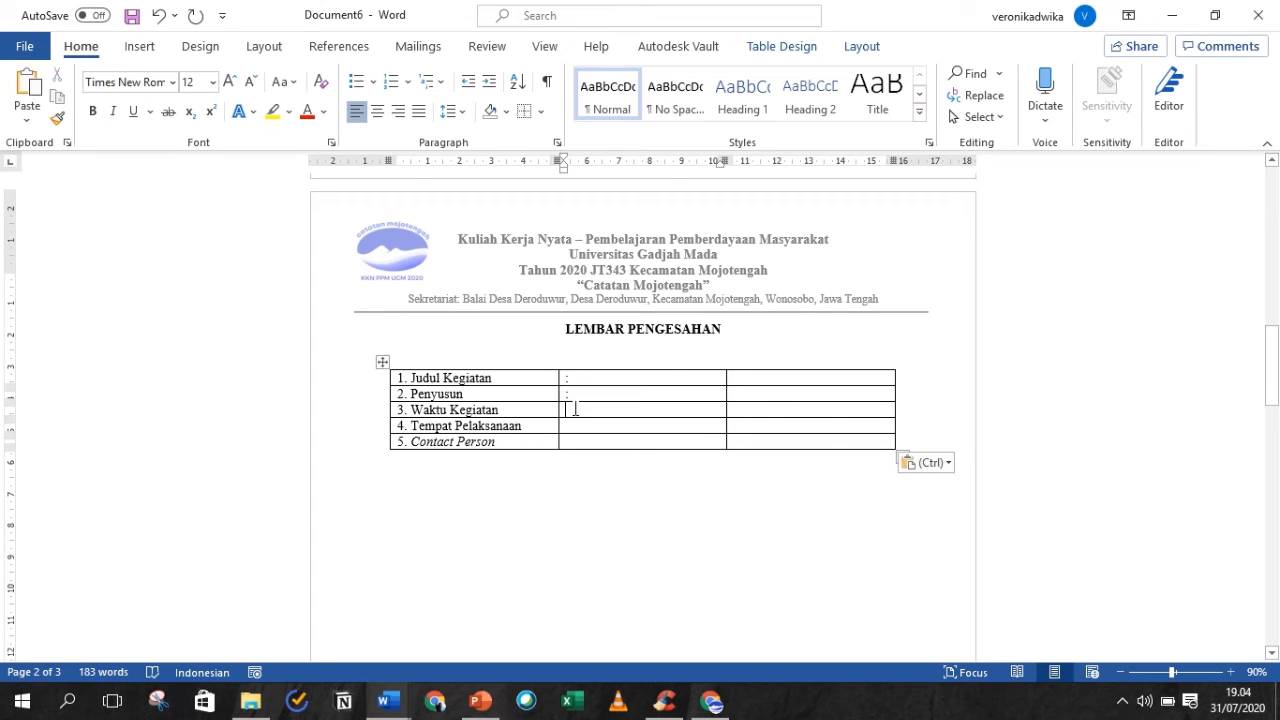
pyautogui.hotkey('ctrl', 'v')
pyautogui.click(575, 428)
pyautogui.hotkey('ctrl', 'v')
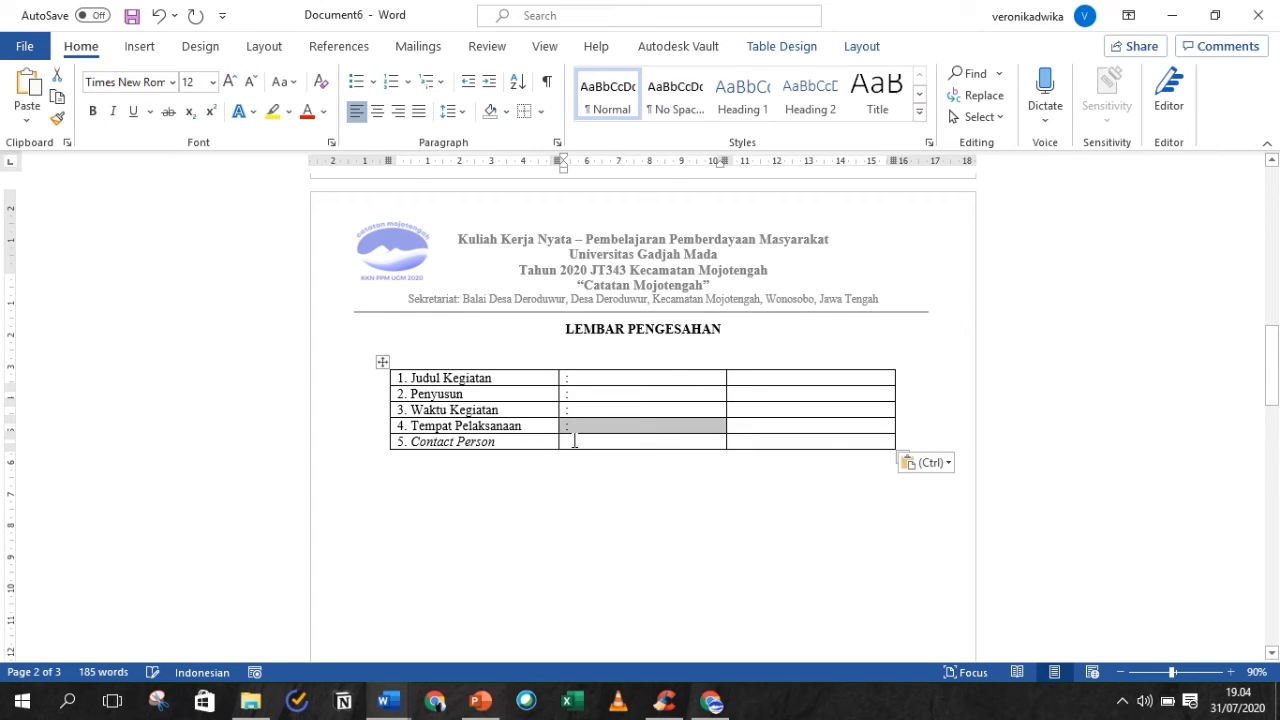
pyautogui.click(575, 442)
pyautogui.hotkey('ctrl', 'v')
pyautogui.click(466, 442)
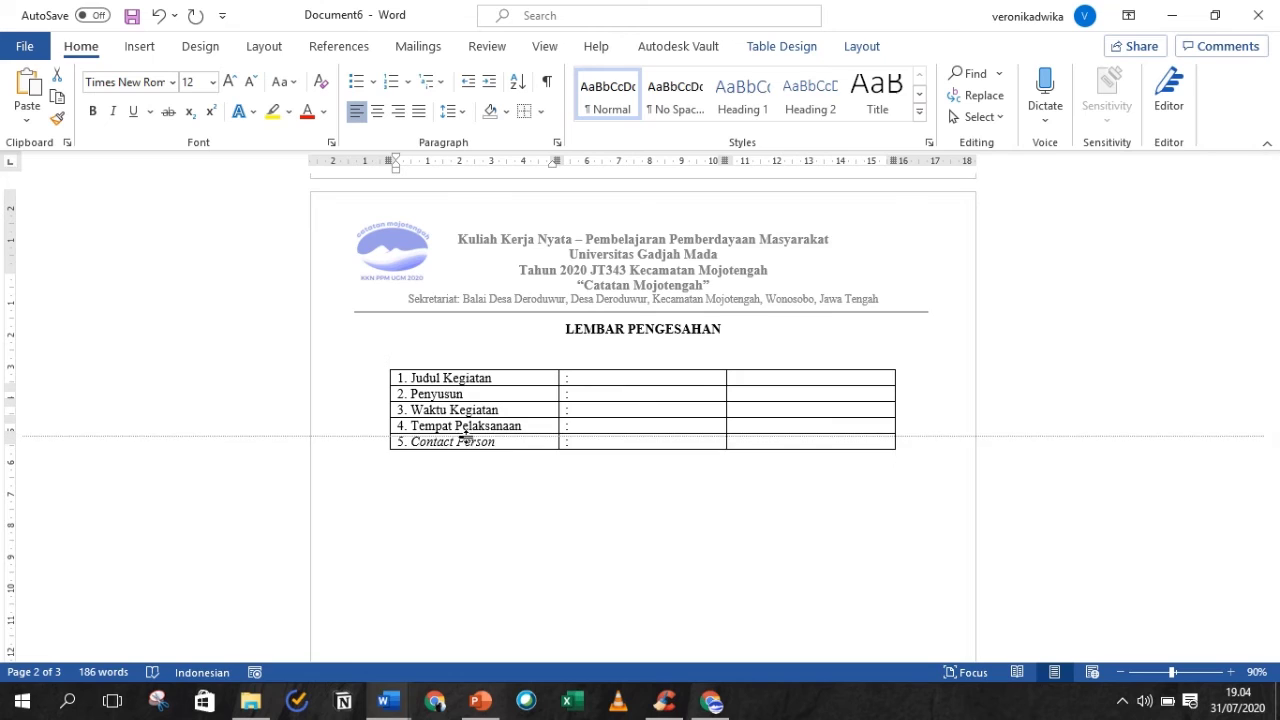
# - Select Contact Person and leave it formatted in italics
pyautogui.moveTo(496, 443); pyautogui.dragTo(421, 449)
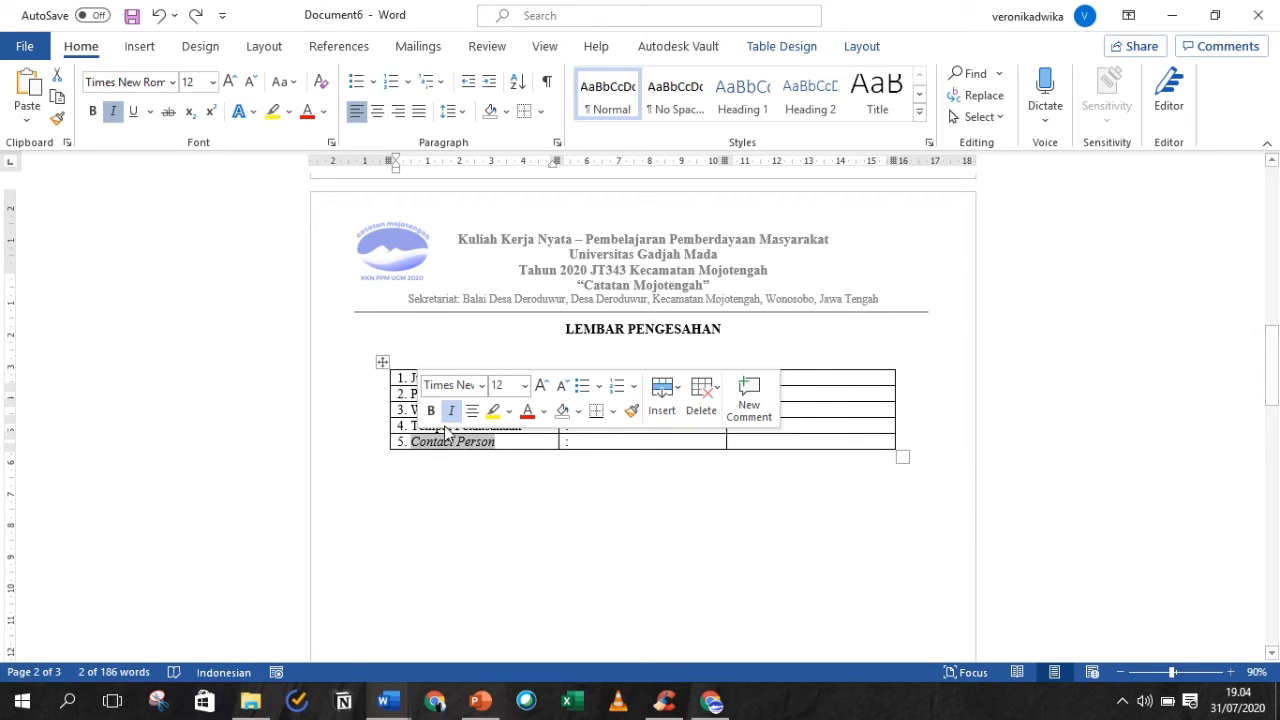
pyautogui.click(450, 413)
pyautogui.click(450, 413)
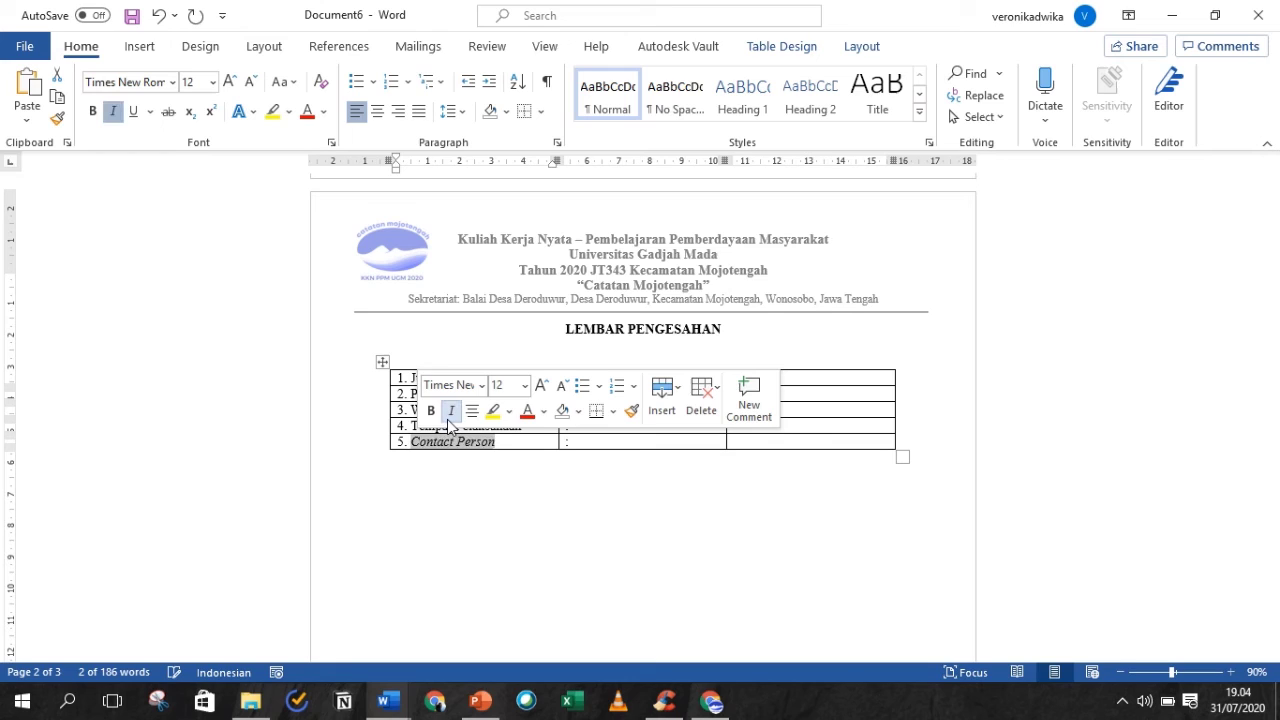
pyautogui.click(116, 113)
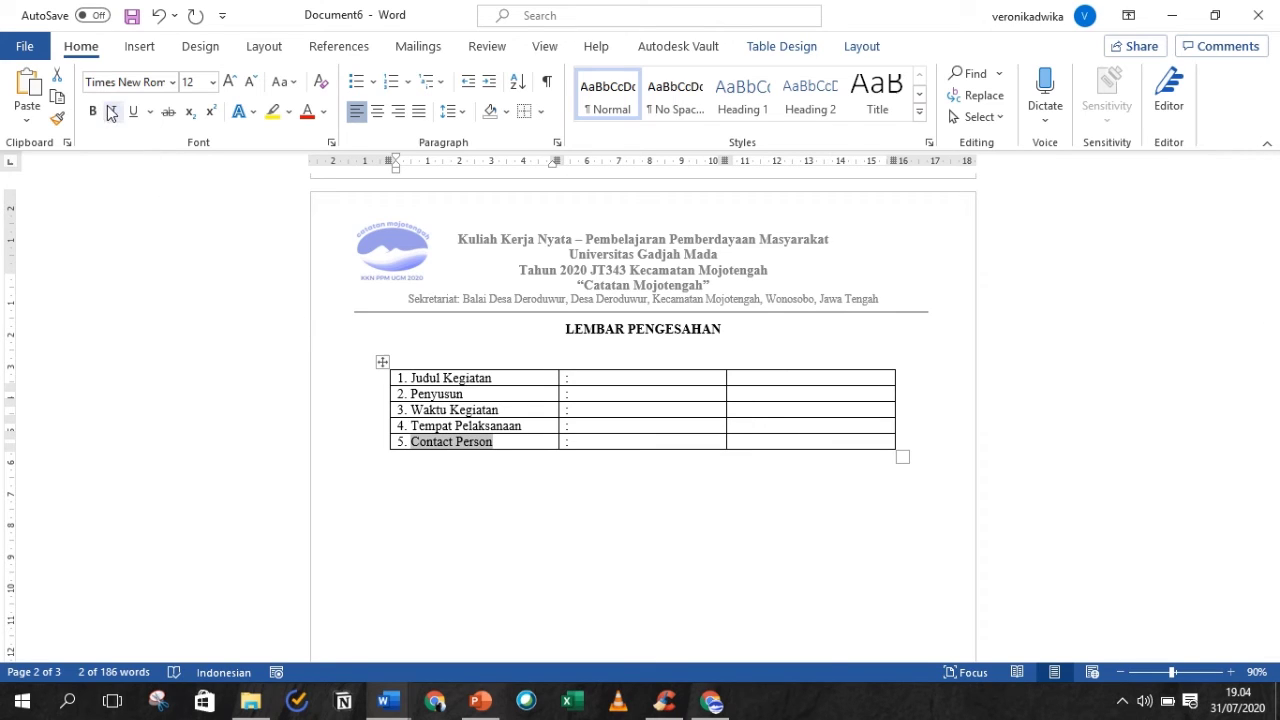
pyautogui.click(113, 113)
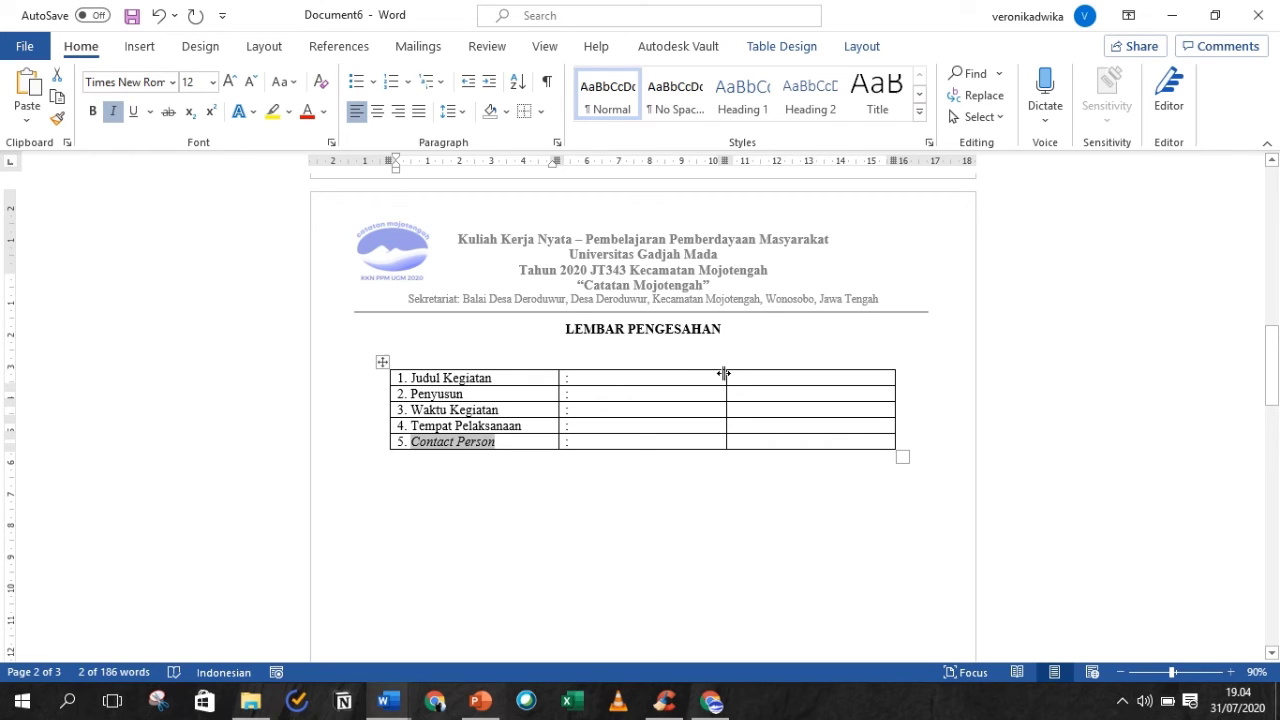
# - Narrow the colon column, then enter the 'Stimulasi Literasi' activity title and the TIM KKN-PPM UGM team
pyautogui.moveTo(724, 373); pyautogui.dragTo(580, 377)
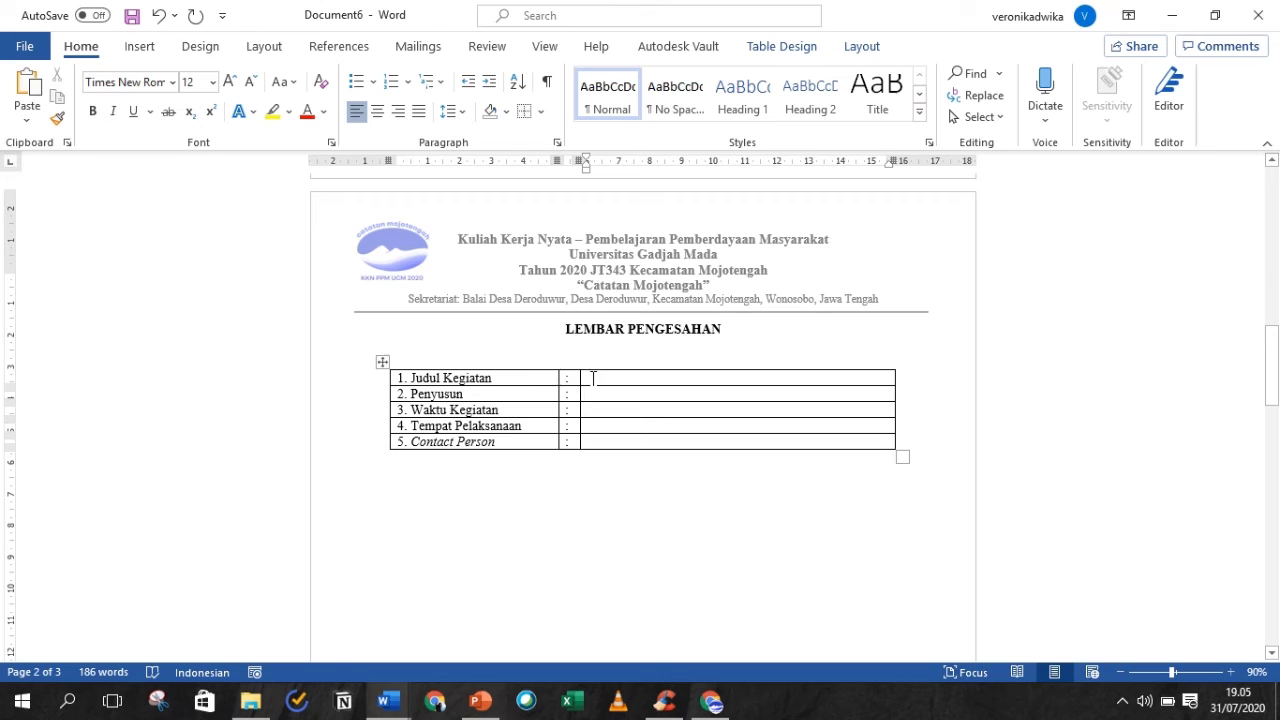
pyautogui.write('Stimulasi Literasi: P')
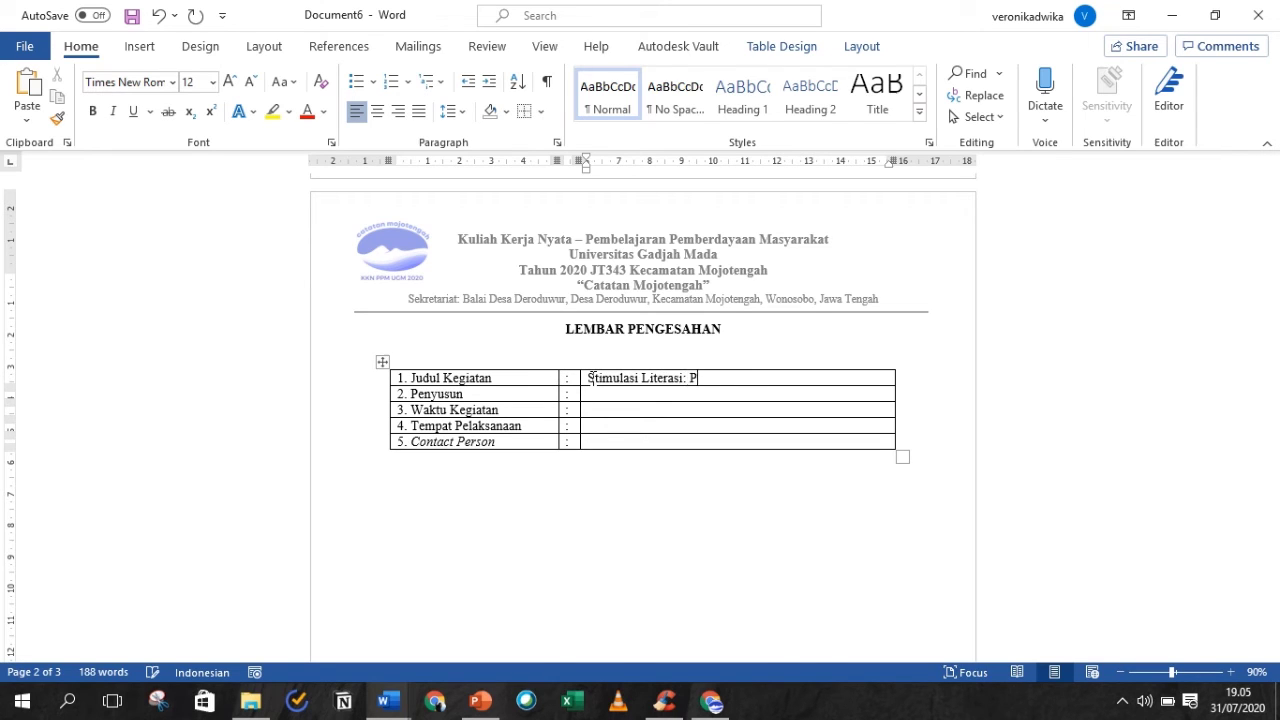
pyautogui.write('engadaan Bantuan Buku dan Pelatihan Administrasi Perpustakaan Du')
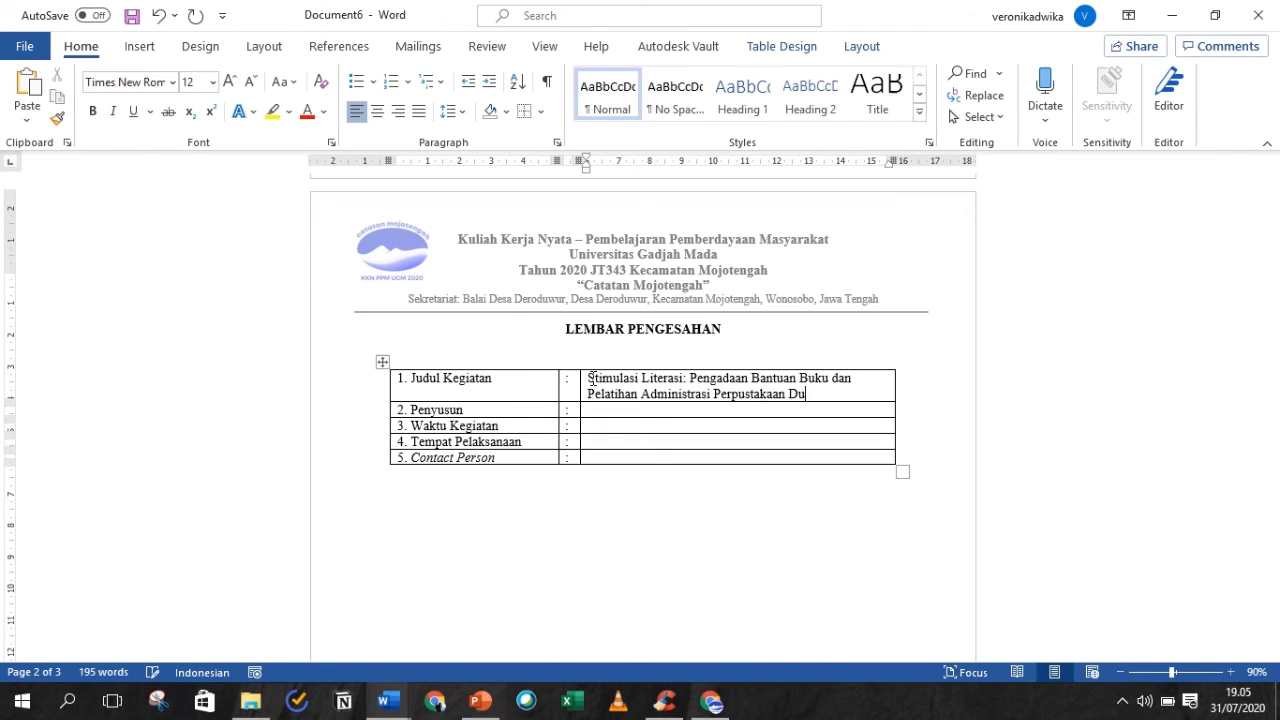
pyautogui.write('sun Deroduwur')
pyautogui.click(606, 409)
pyautogui.write('TIM KKN-PPM UGM Periode 2')
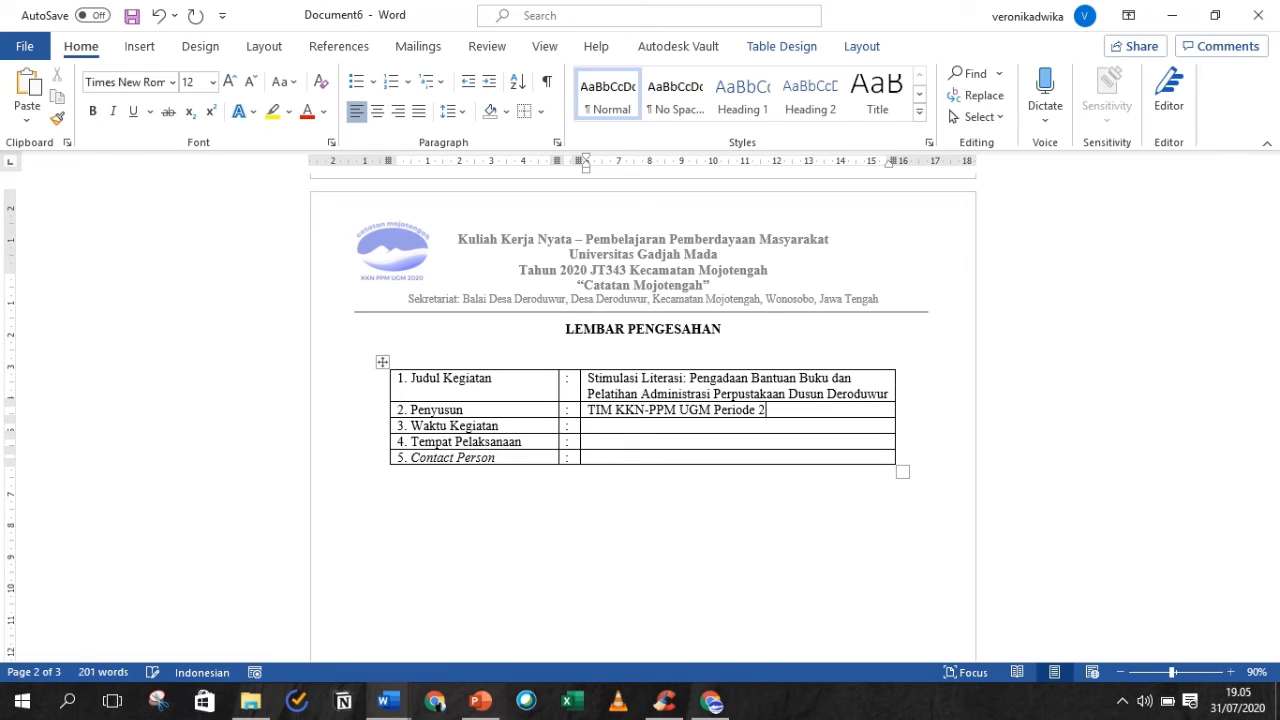
pyautogui.write(' Tahun 2020 jT343 Kecamatan Mojotengah “Catatan Mojotengah”')
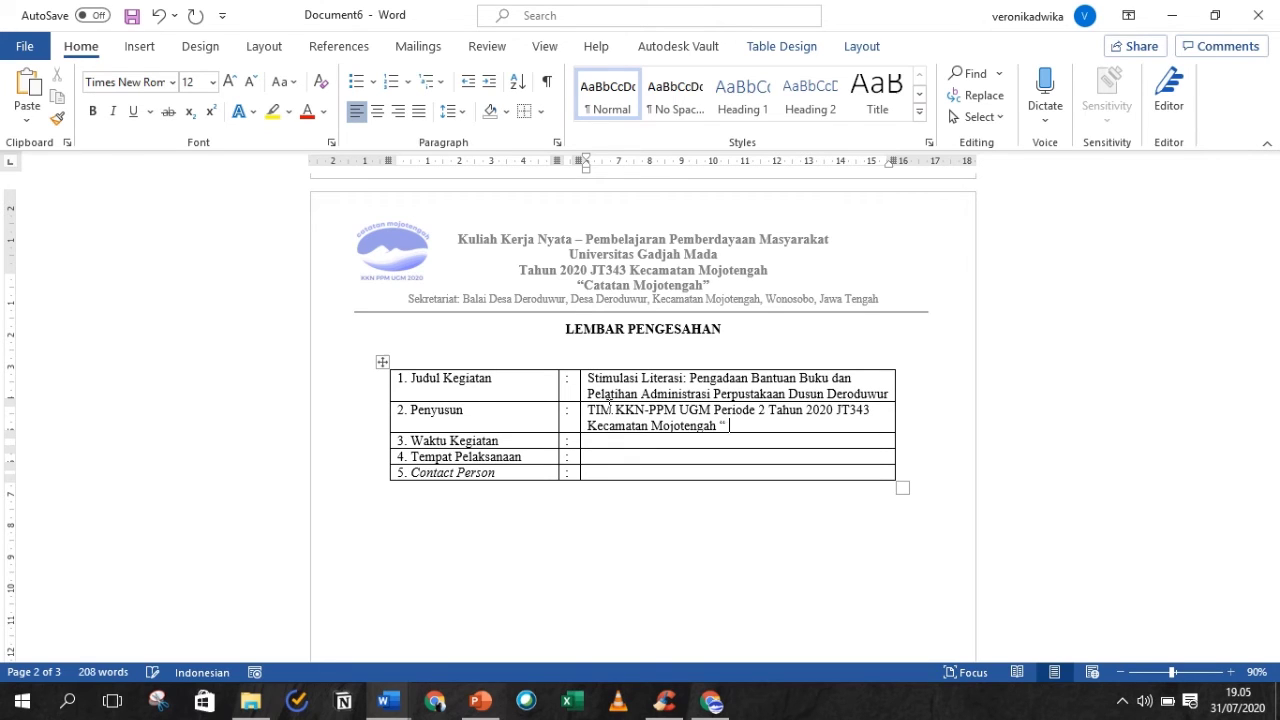
# - Enter the date 18 Agustus 2020 and the Deroduwur, Kecamatan Mojotengah, Wonosobo, Jawa Tengah venue
pyautogui.click(604, 441)
pyautogui.write('18 Agustus 2020')
pyautogui.click(650, 455)
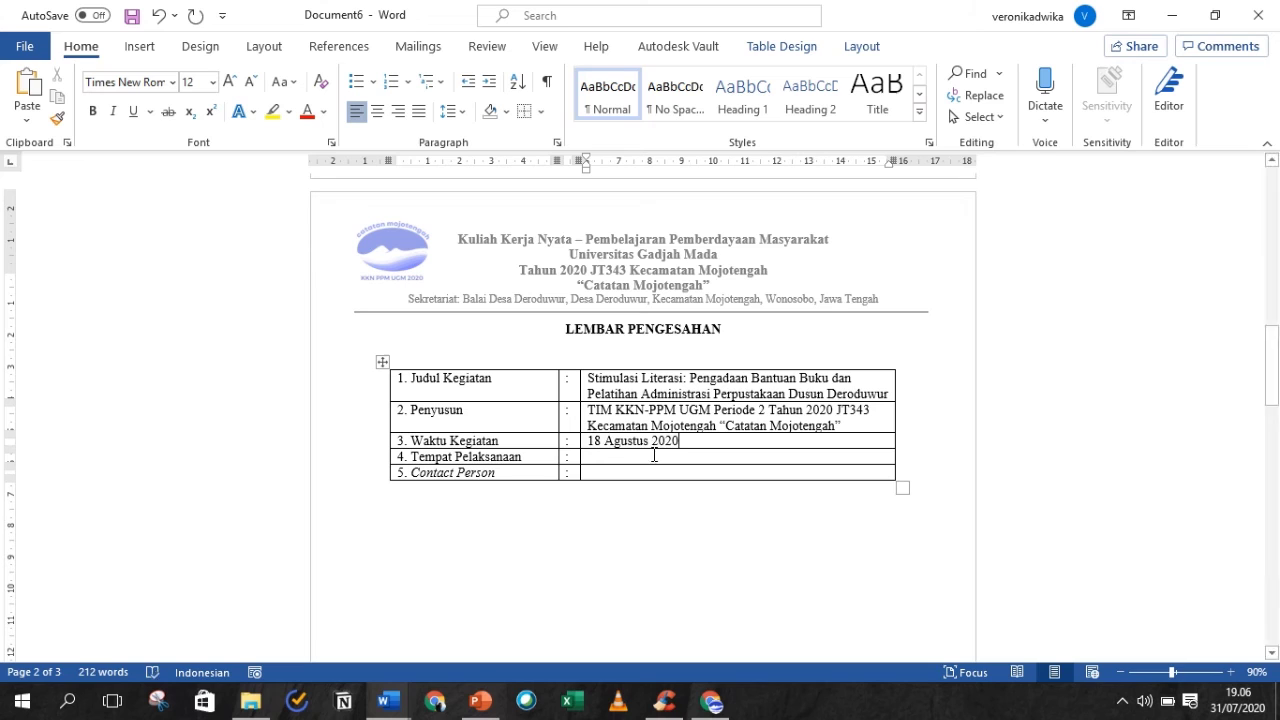
pyautogui.write('Perpustakaan Dusun Deroduwur')
pyautogui.press('BackSpace')
pyautogui.write(', Deroduwur, Kecamatan Mojo')
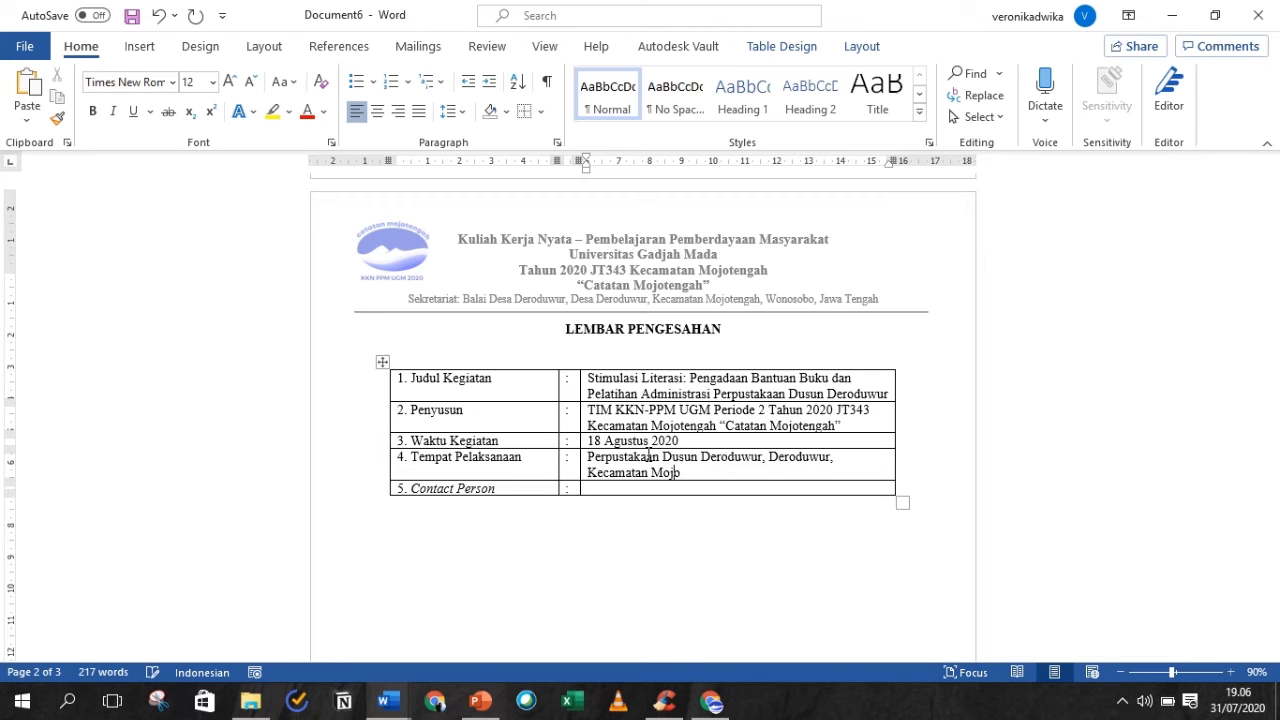
pyautogui.write('tengah, Wonosobo, Jawa Tengah, Wonosobo, Jawa Ten')
# - Fill the Contact Person cell with the contact's name and phone number, plus an e-mail line
pyautogui.press('Down')
pyautogui.scroll(5, 700, 480)
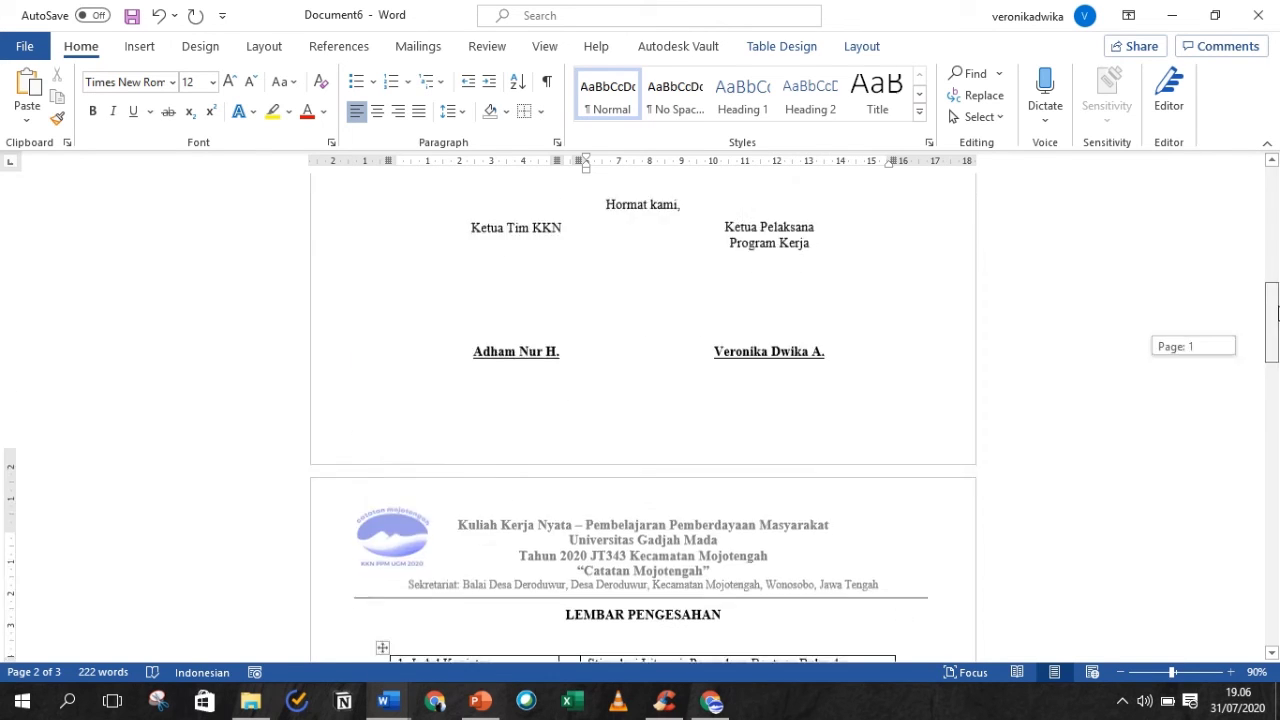
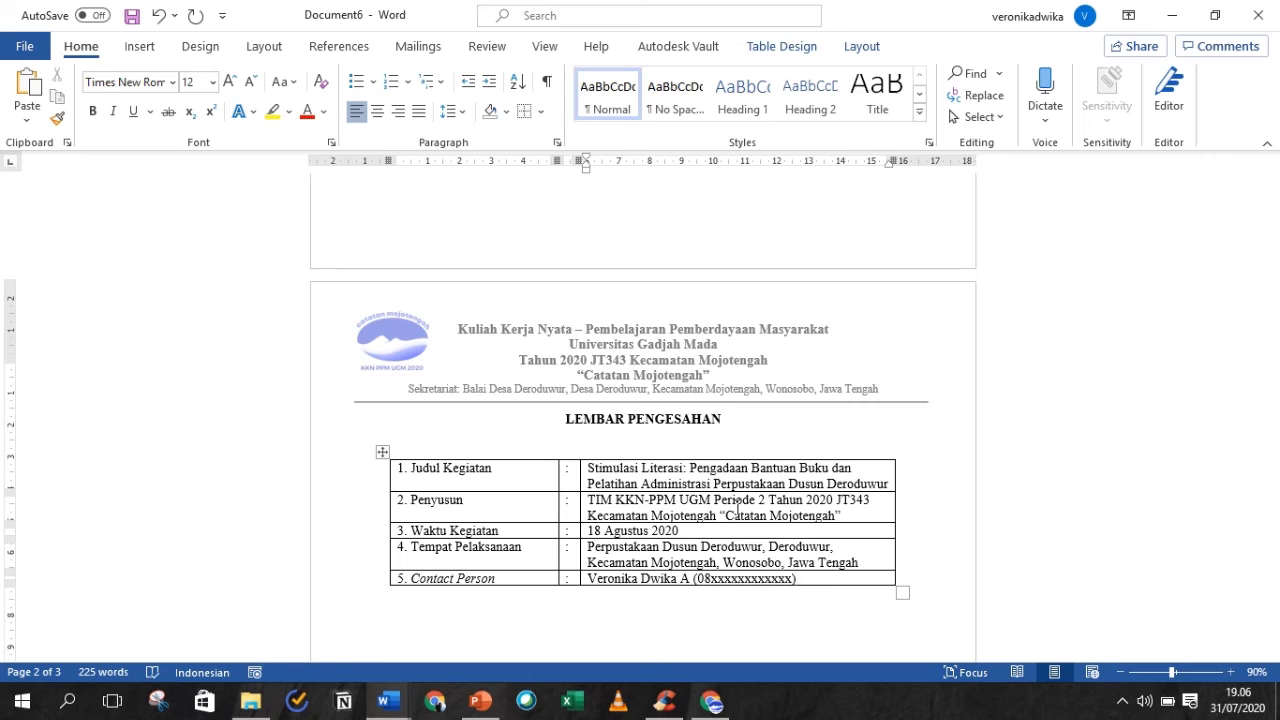
pyautogui.press('Return')
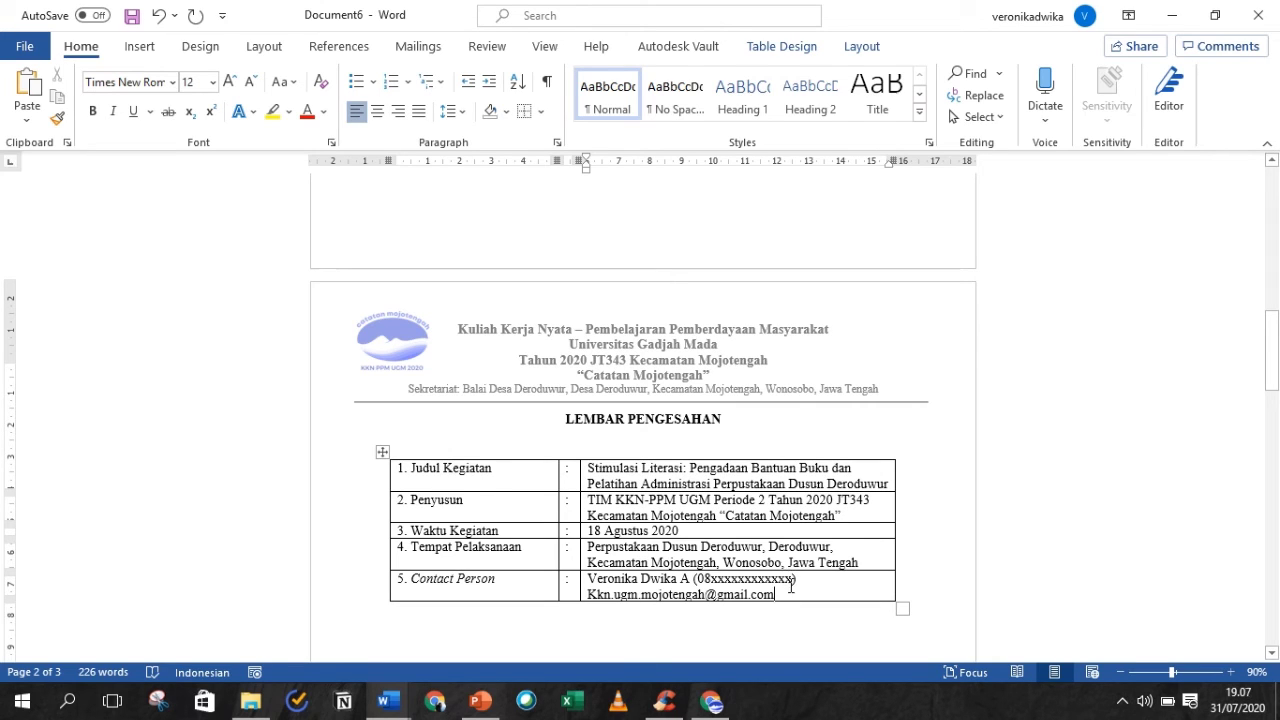
# - Apply 1.5 line spacing to the whole approval table
pyautogui.moveTo(790, 588); pyautogui.dragTo(427, 479)
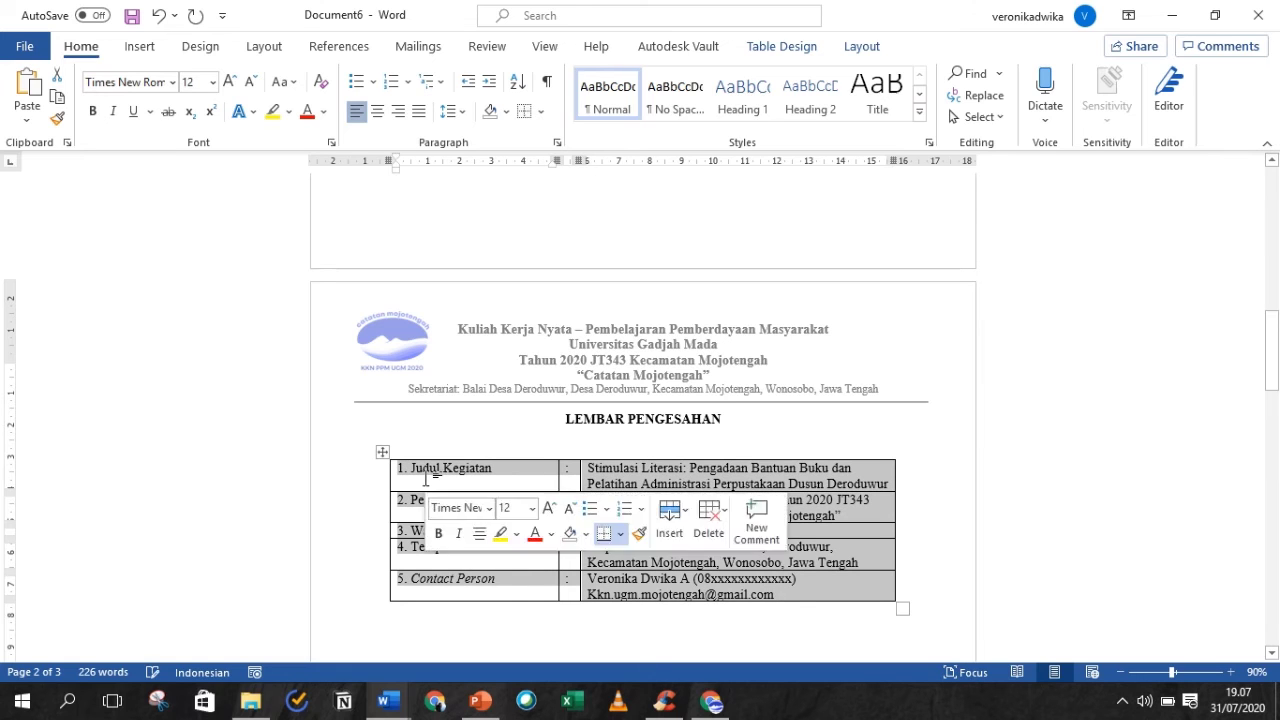
pyautogui.click(452, 111)
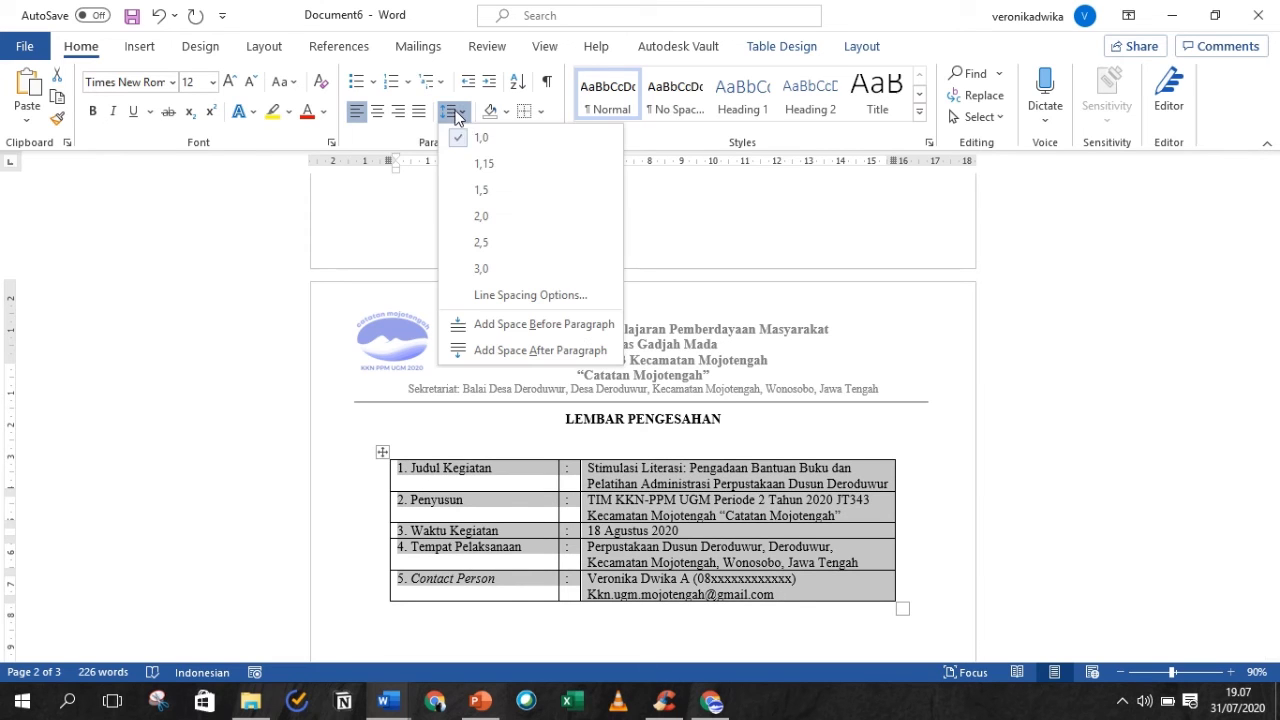
pyautogui.click(483, 192)
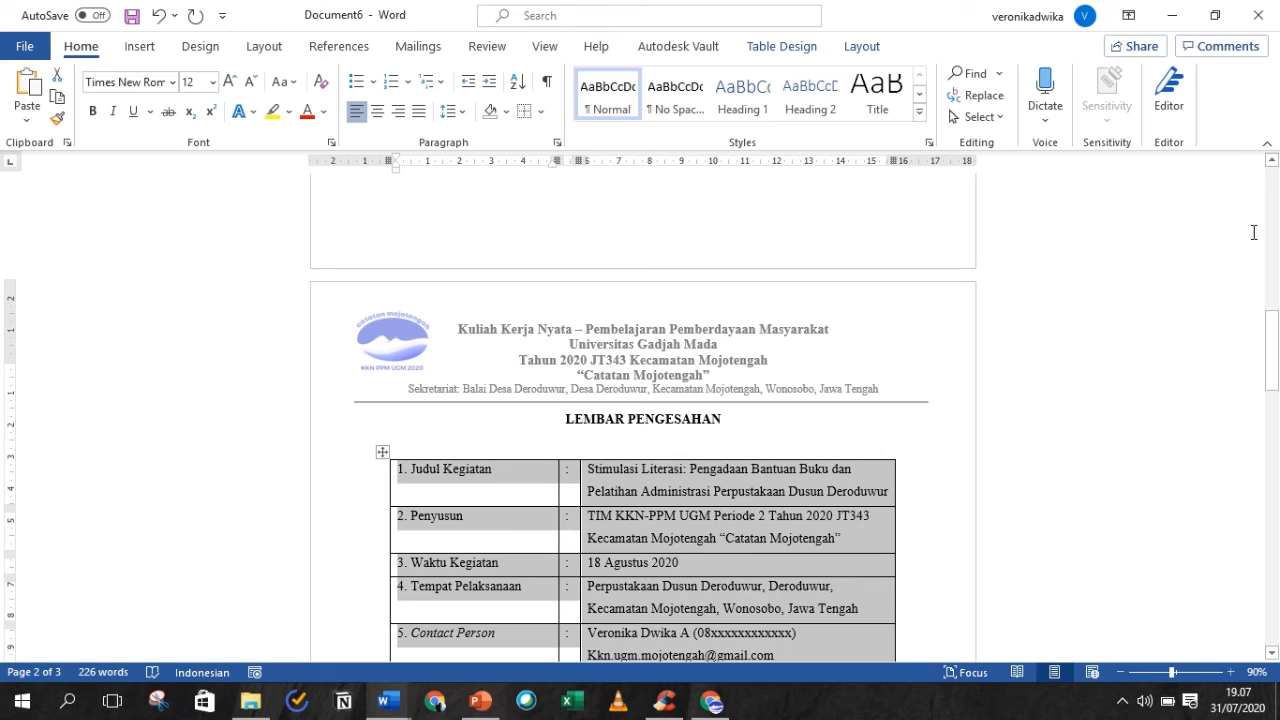
pyautogui.moveTo(1277, 362); pyautogui.dragTo(1278, 380)
pyautogui.click(744, 583)
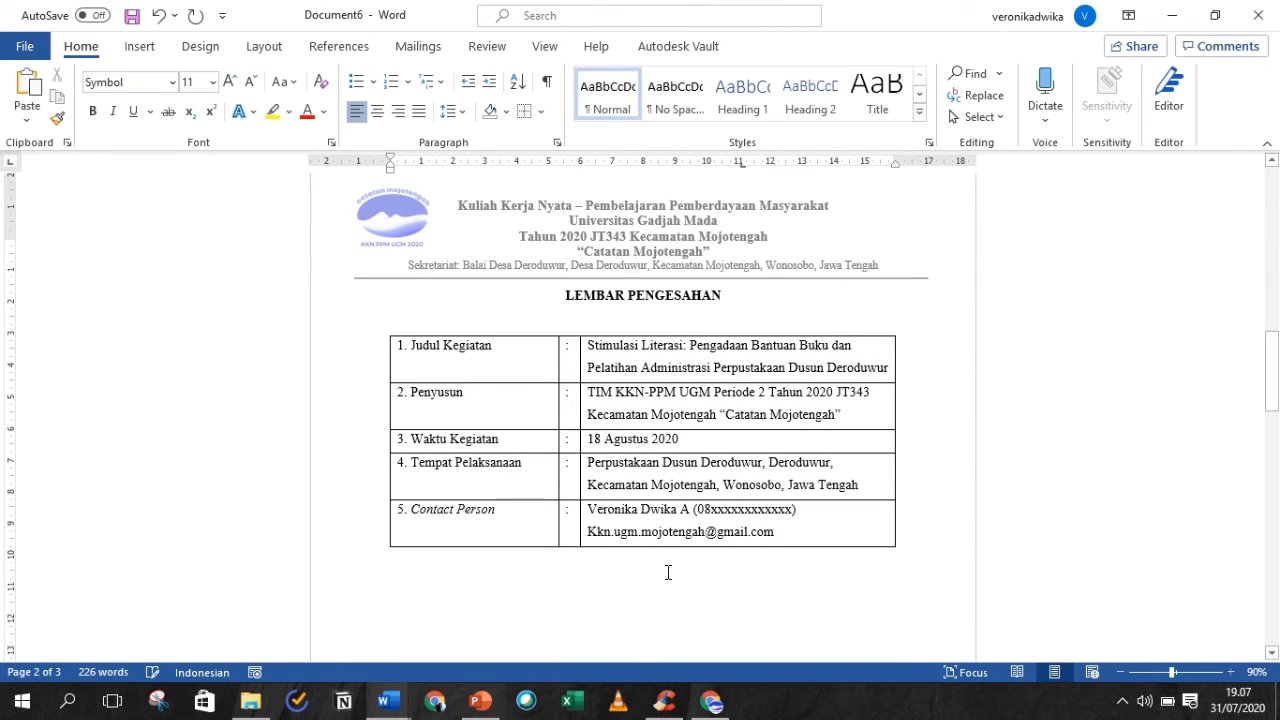
# - Remove all borders from the approval table with No Border
pyautogui.click(394, 331)
pyautogui.click(382, 328)
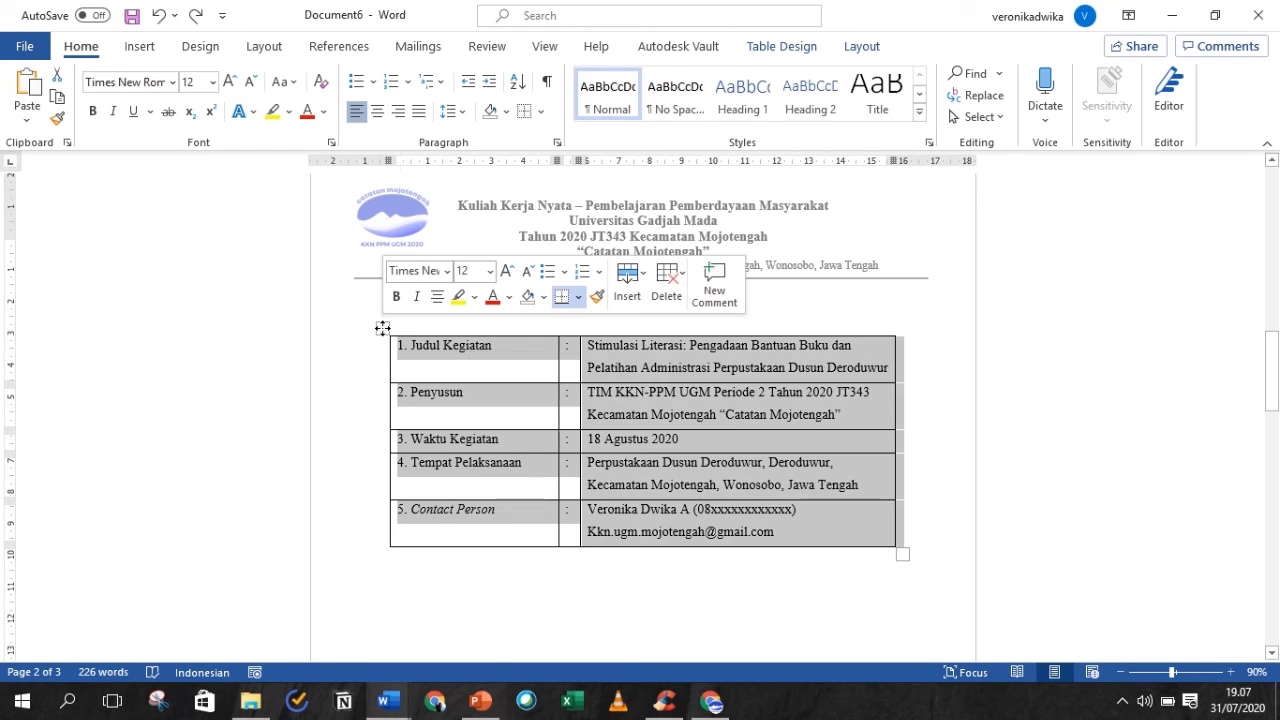
pyautogui.click(540, 112)
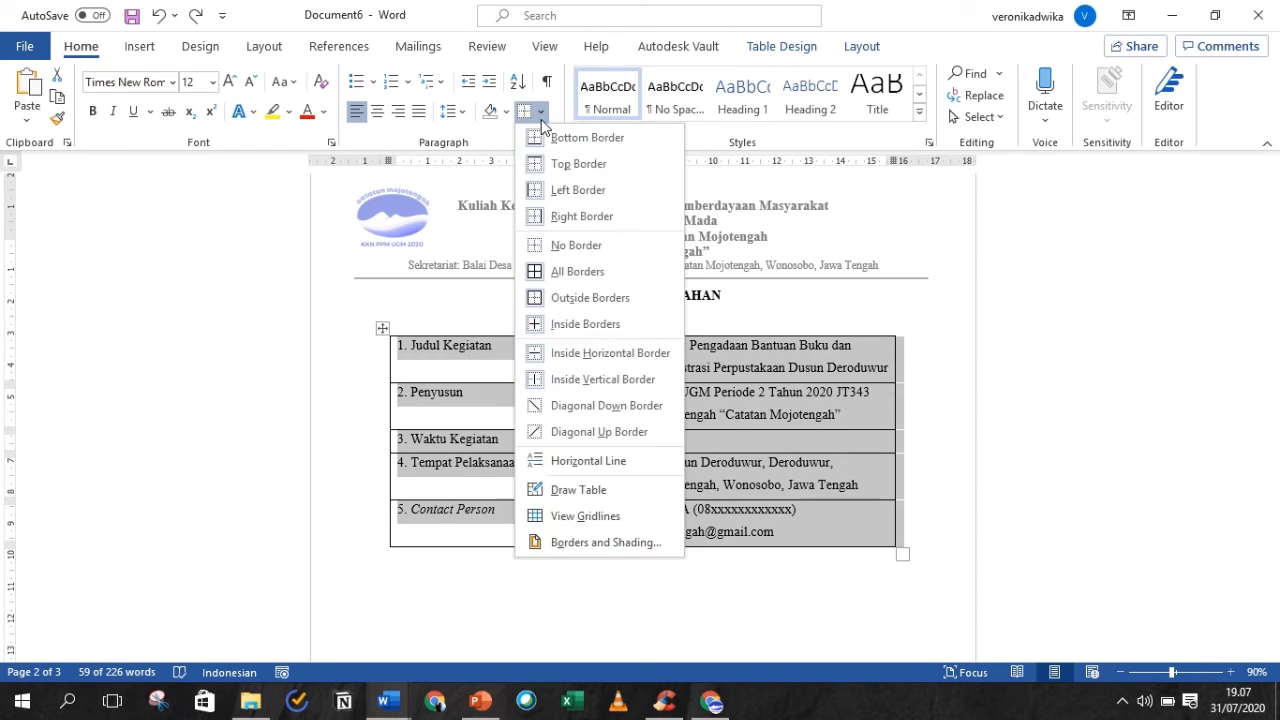
pyautogui.click(573, 246)
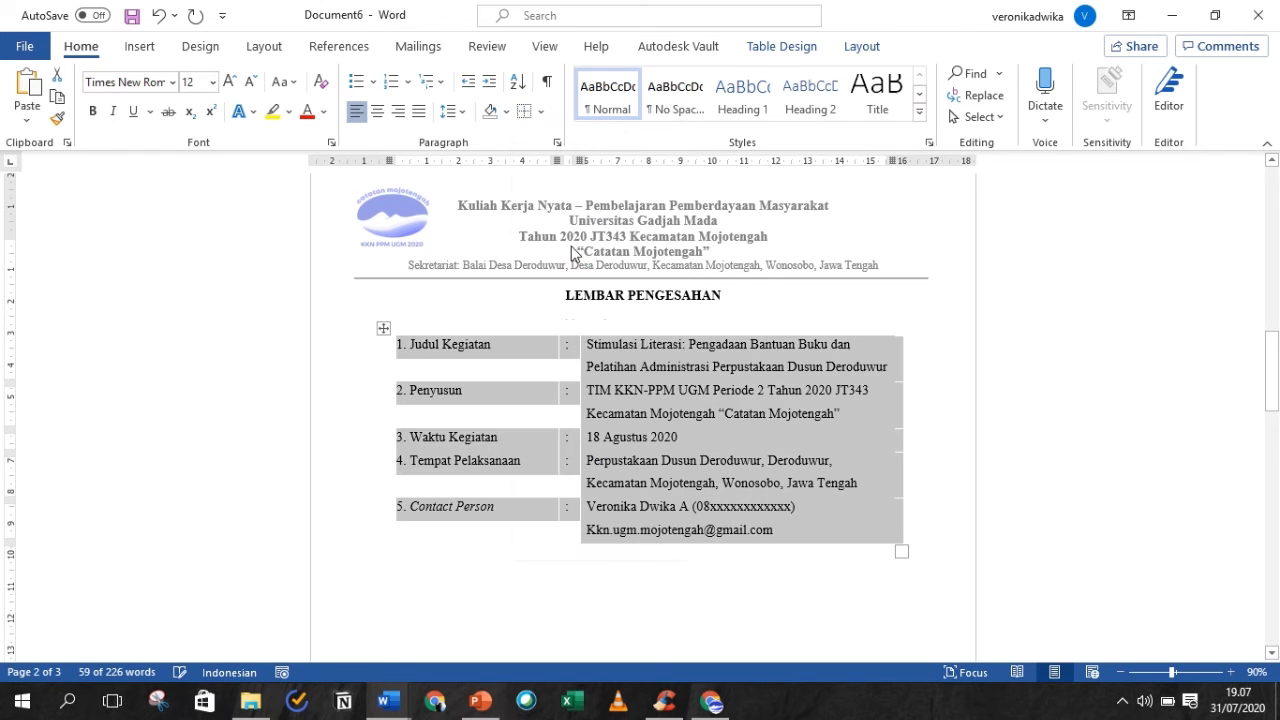
pyautogui.click(409, 580)
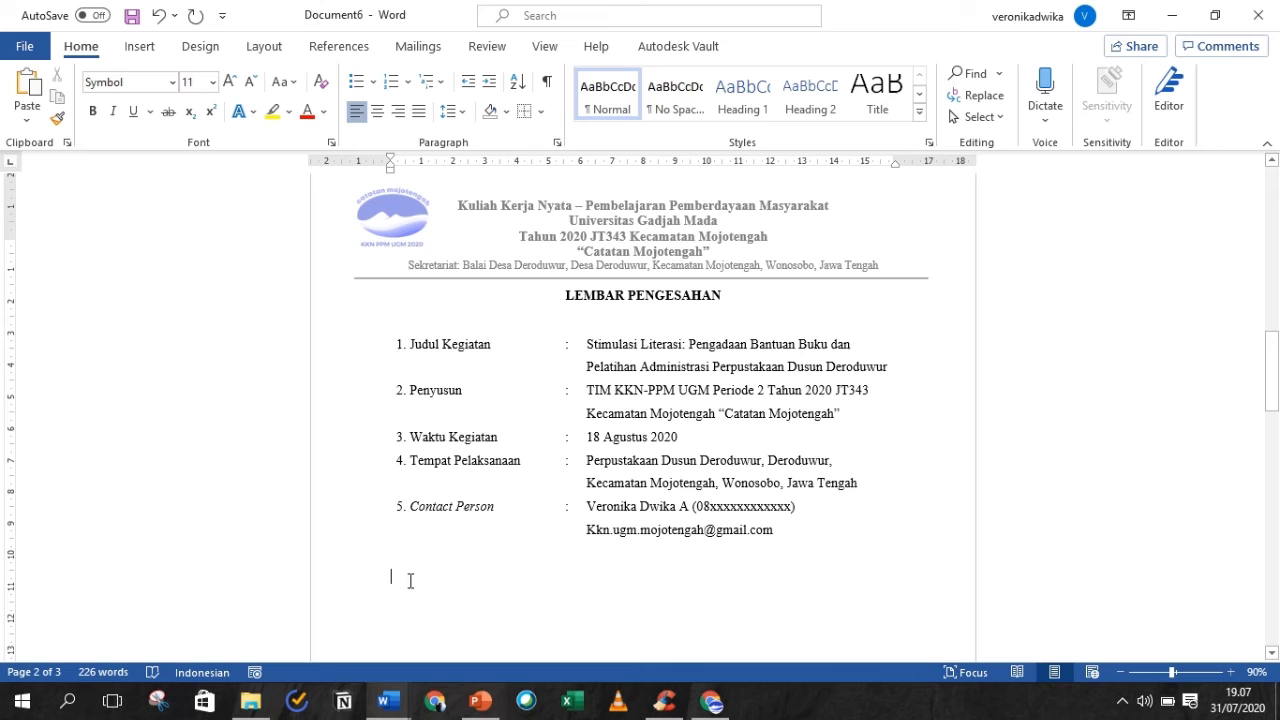
pyautogui.moveTo(1273, 372); pyautogui.dragTo(1277, 393)
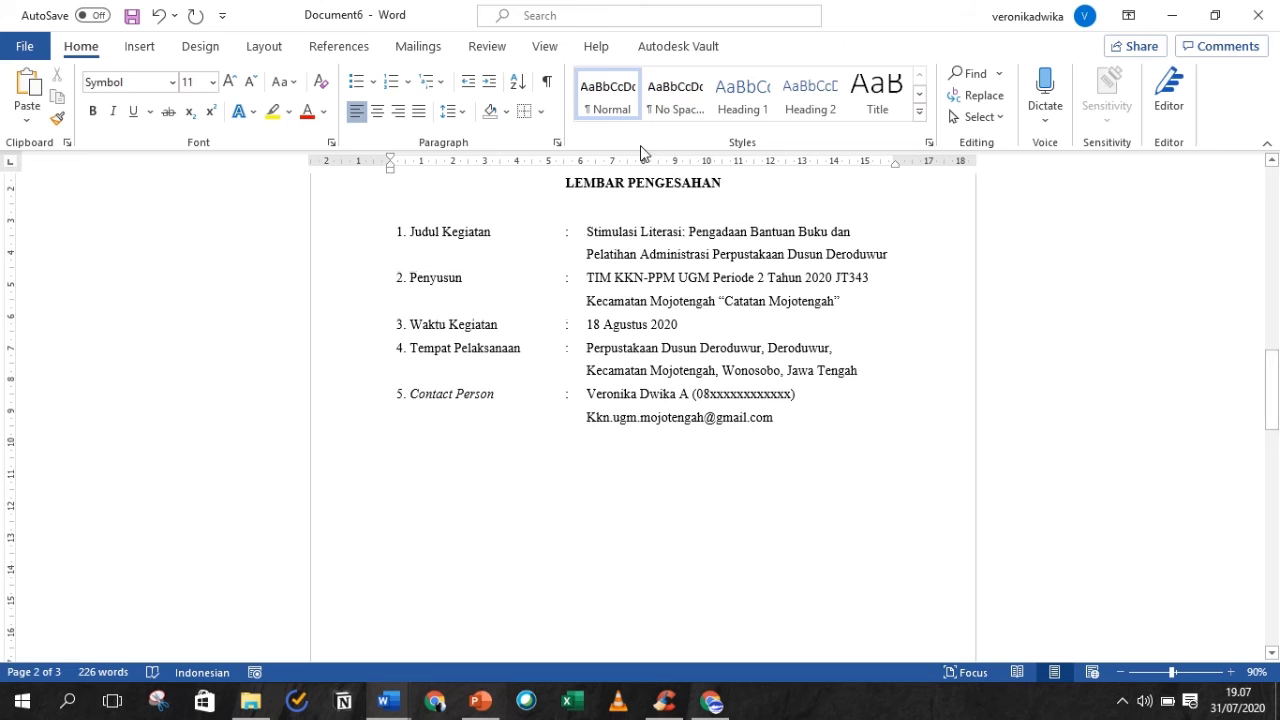
# - Right-align the line below the table and type 'Yogyakarta, 20 Juli 2020' in Times New Roman 12
pyautogui.click(408, 119)
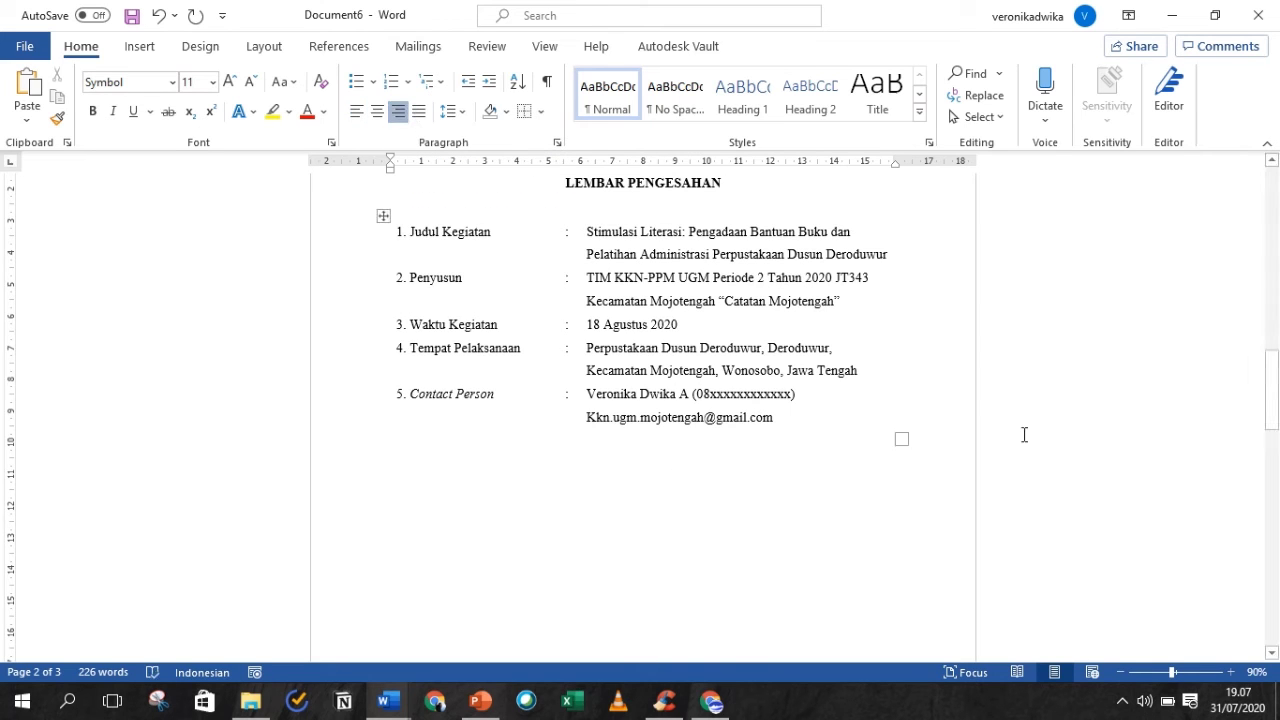
pyautogui.moveTo(1277, 393)
pyautogui.mouseDown()
pyautogui.moveTo(1266, 206)
pyautogui.moveTo(1278, 385)
pyautogui.mouseUp()
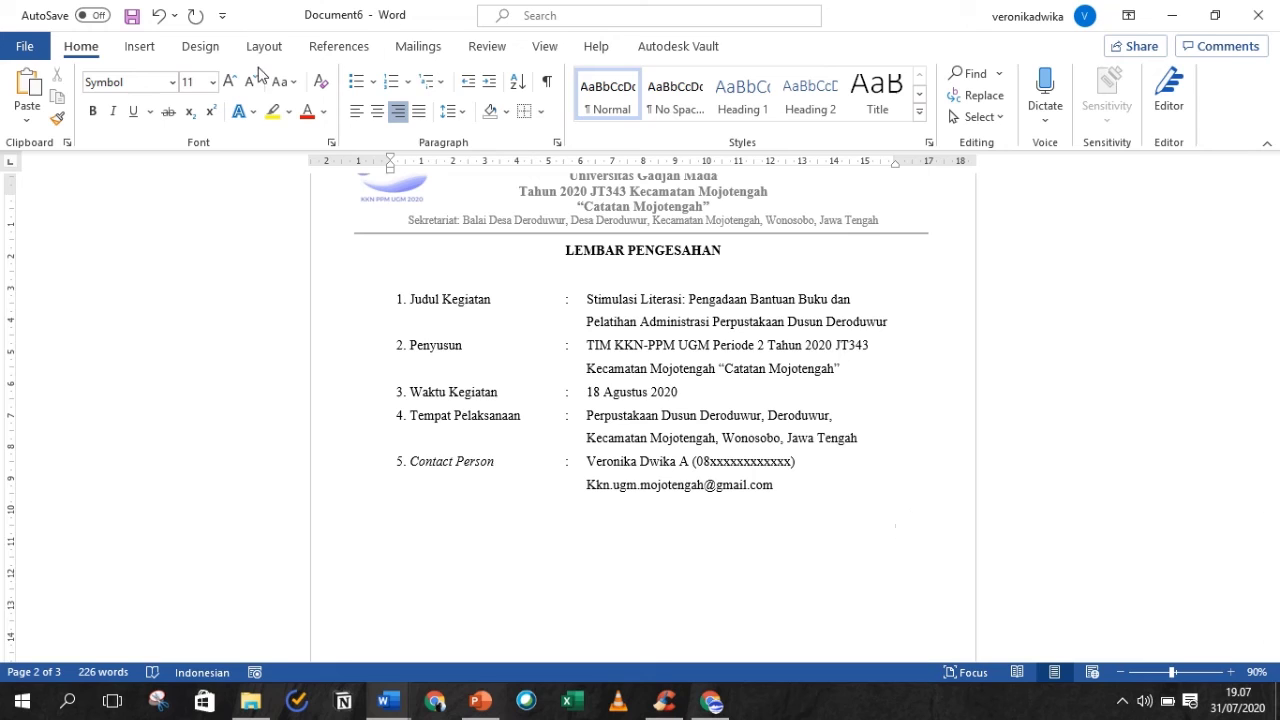
pyautogui.click(173, 82)
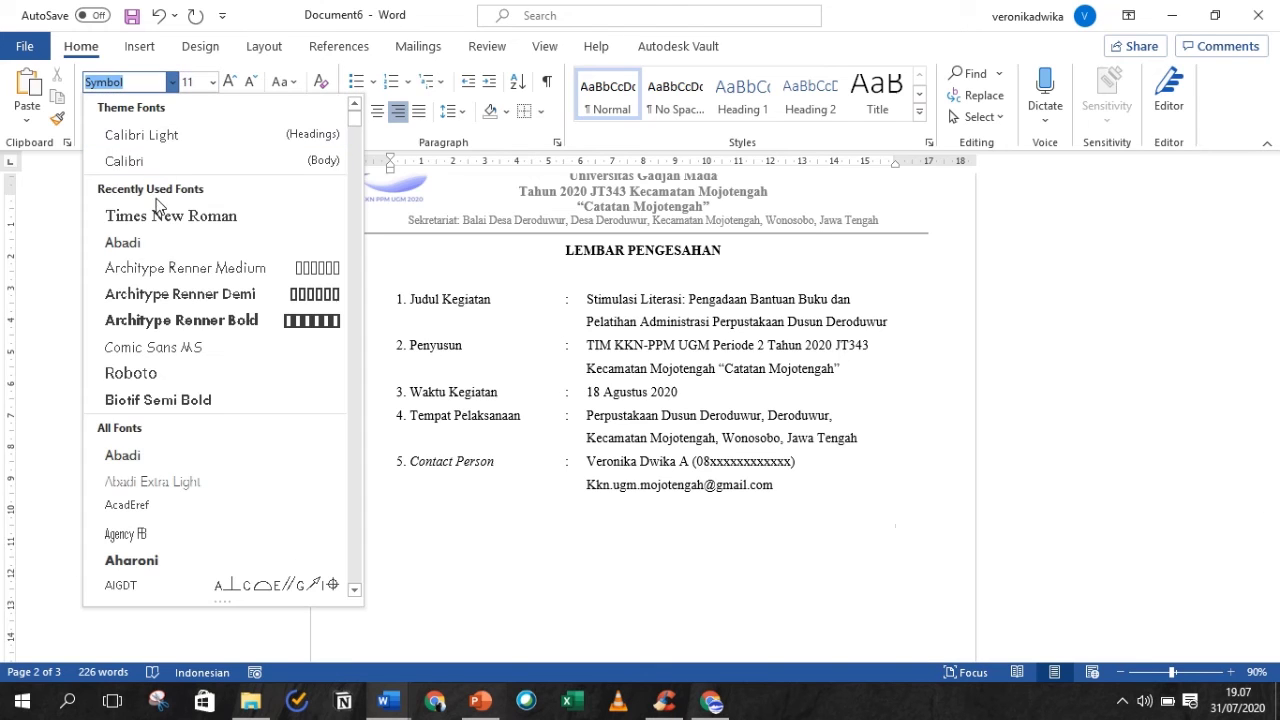
pyautogui.click(205, 299)
pyautogui.click(212, 82)
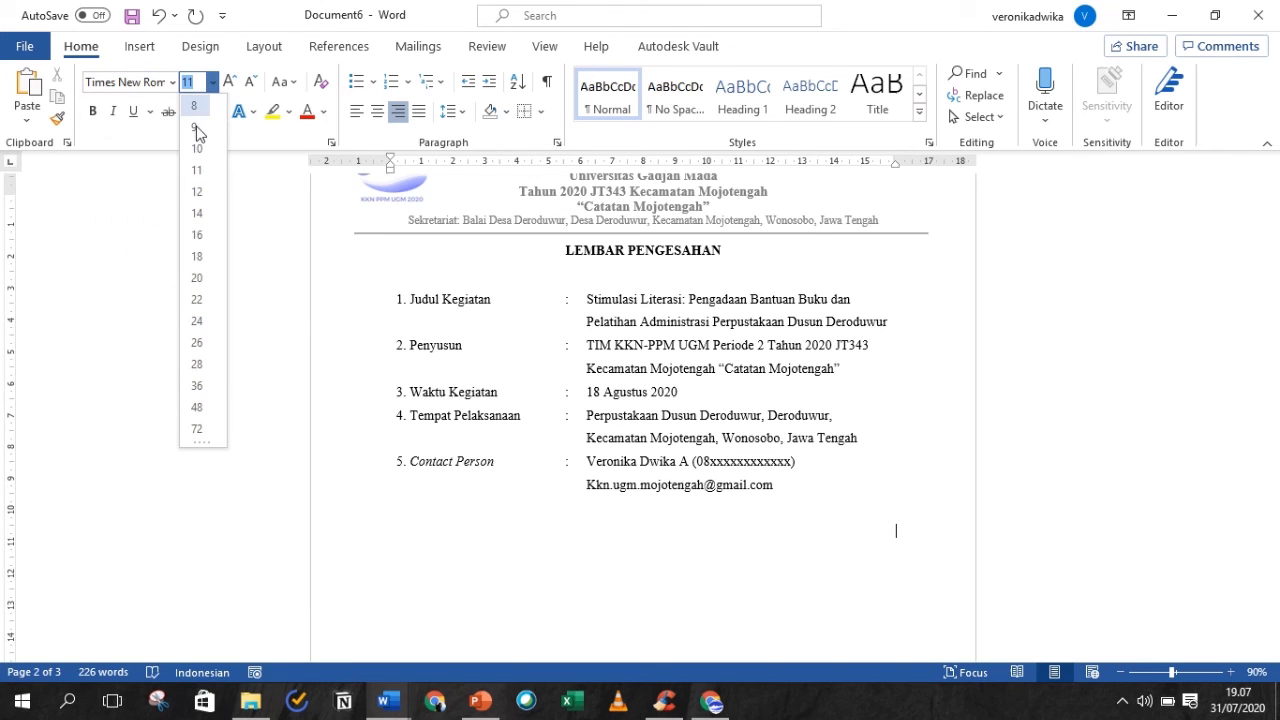
pyautogui.click(193, 195)
pyautogui.write('Y')
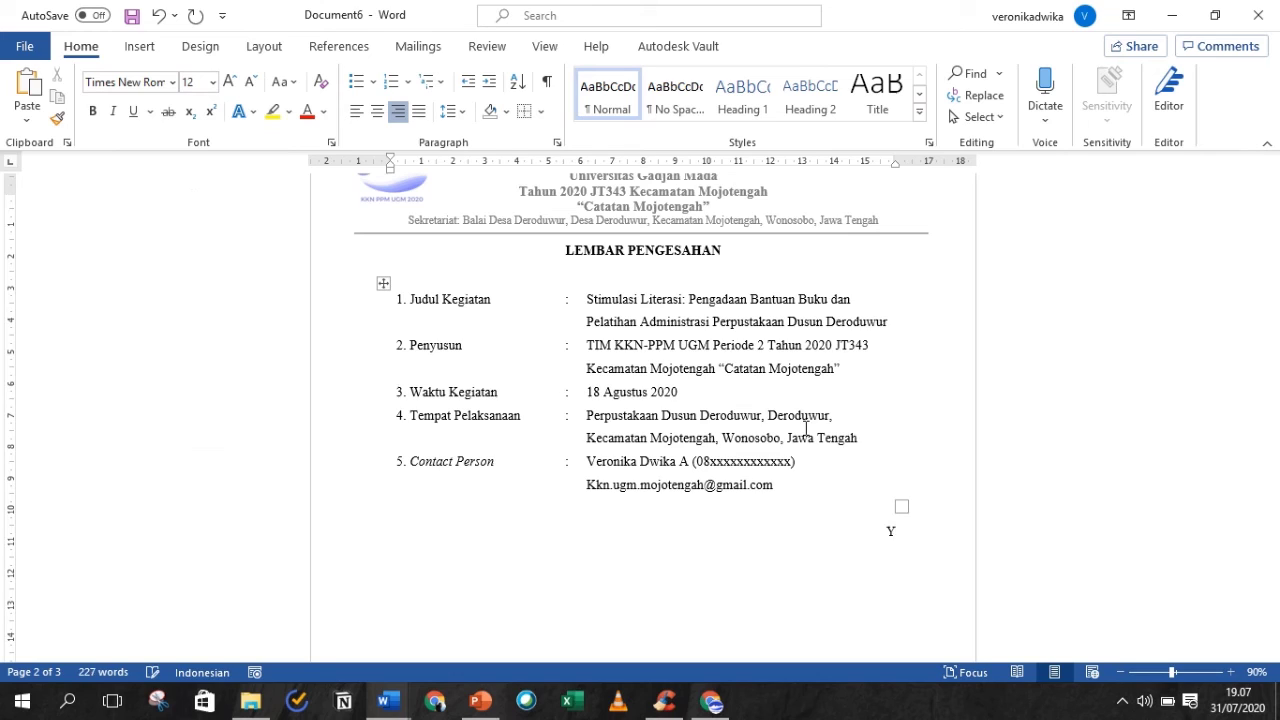
pyautogui.write('ogyakarta, 20 Ju')
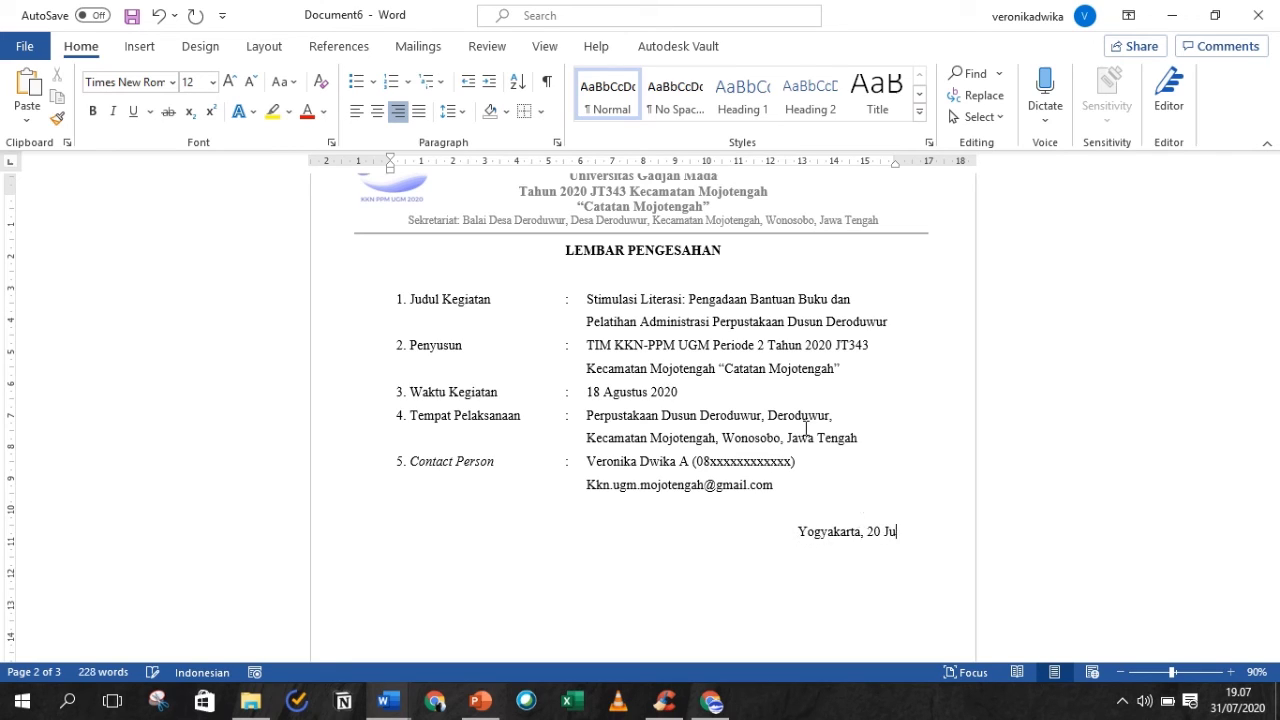
pyautogui.write('li 2020')
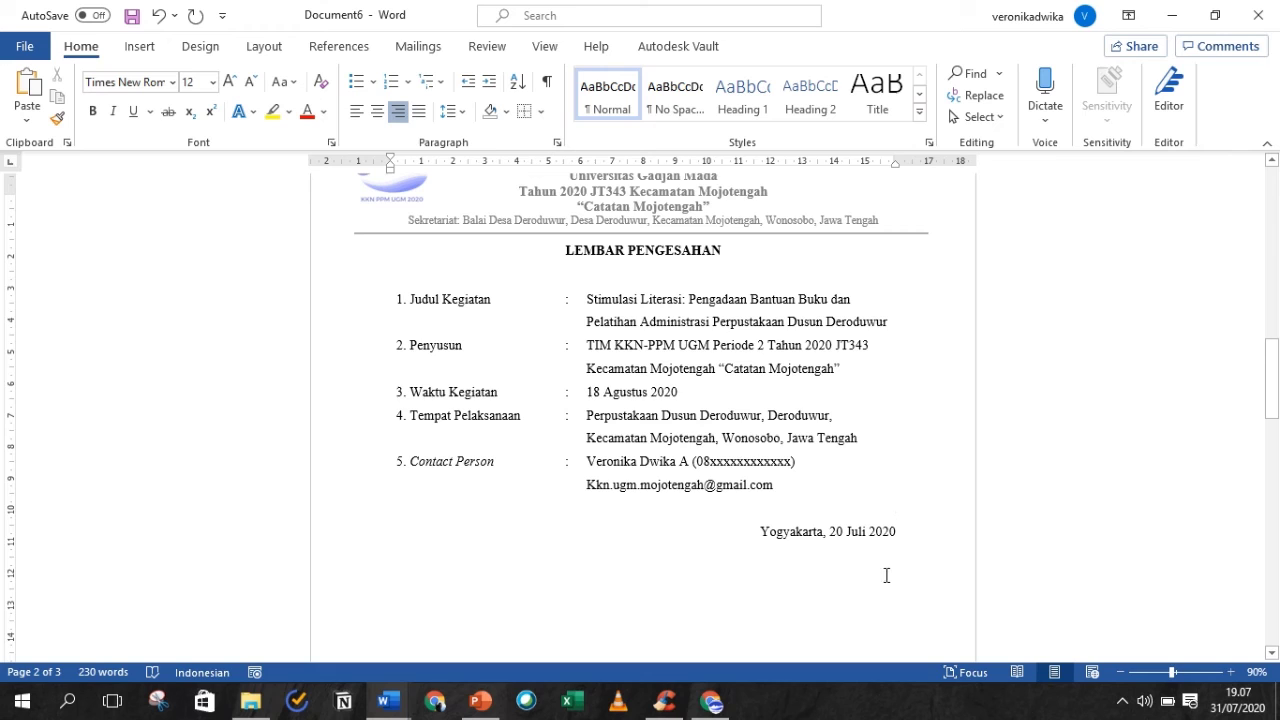
pyautogui.moveTo(1273, 415); pyautogui.dragTo(1273, 342)
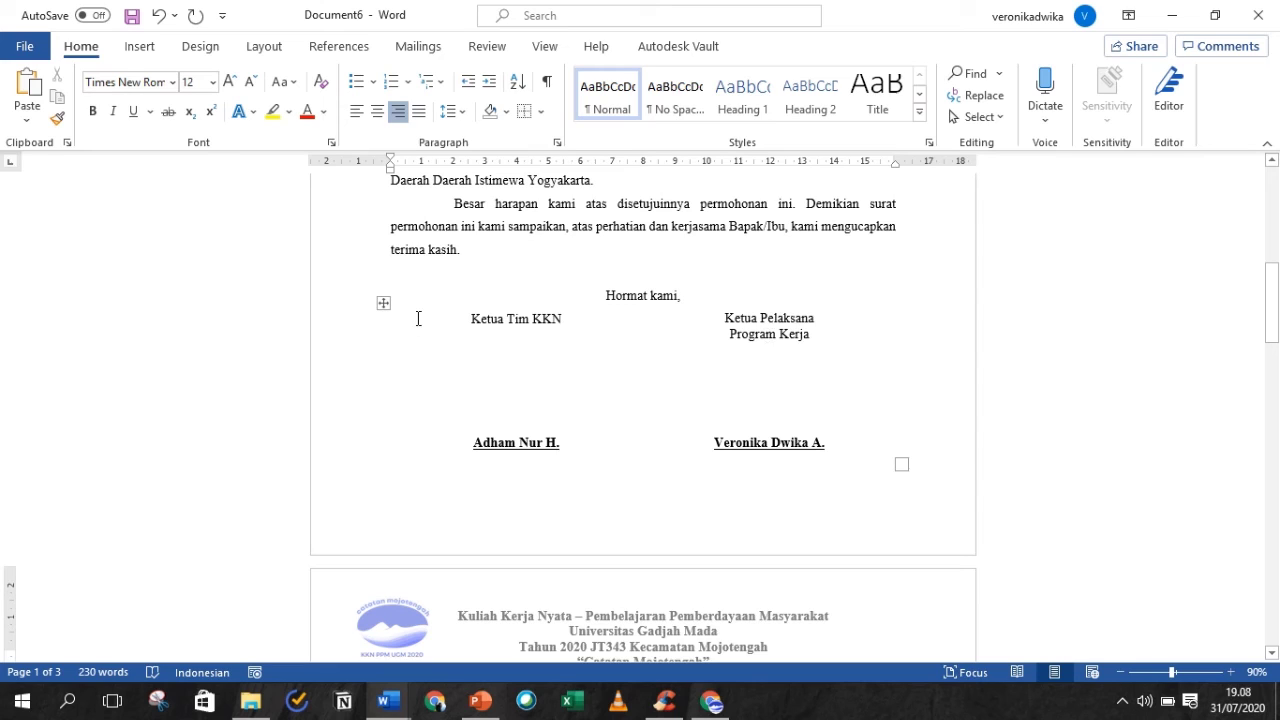
# - Copy the two-column signature table from page 1
pyautogui.click(383, 305)
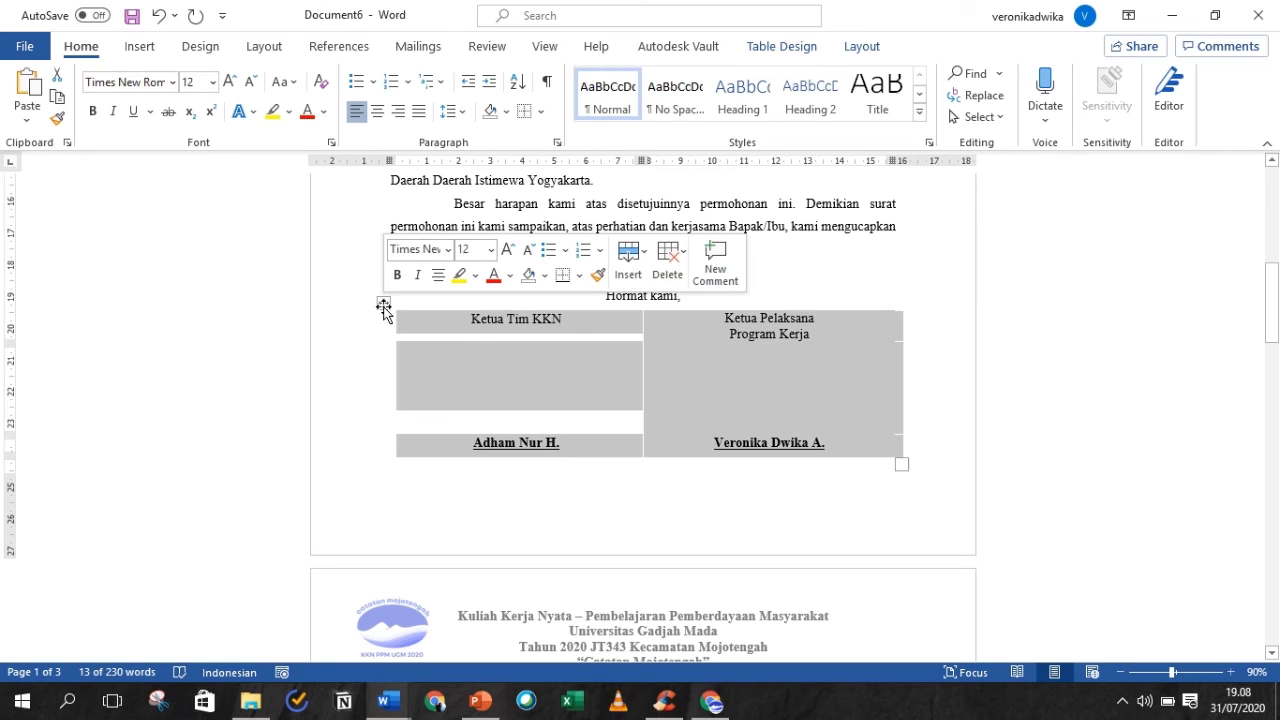
pyautogui.rightClick(567, 376)
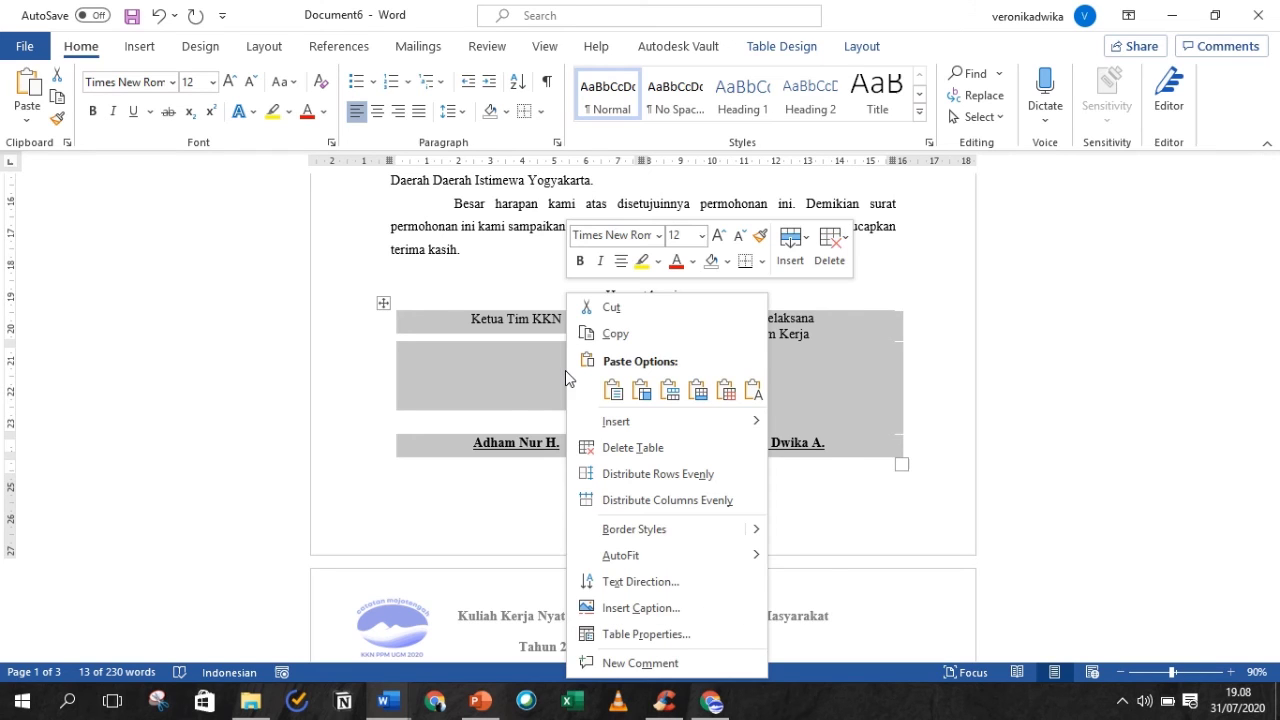
pyautogui.click(609, 249)
pyautogui.moveTo(1272, 302); pyautogui.dragTo(1272, 418)
# - Paste it centred below the date keeping source formatting, with a blank line after the date
pyautogui.click(923, 314)
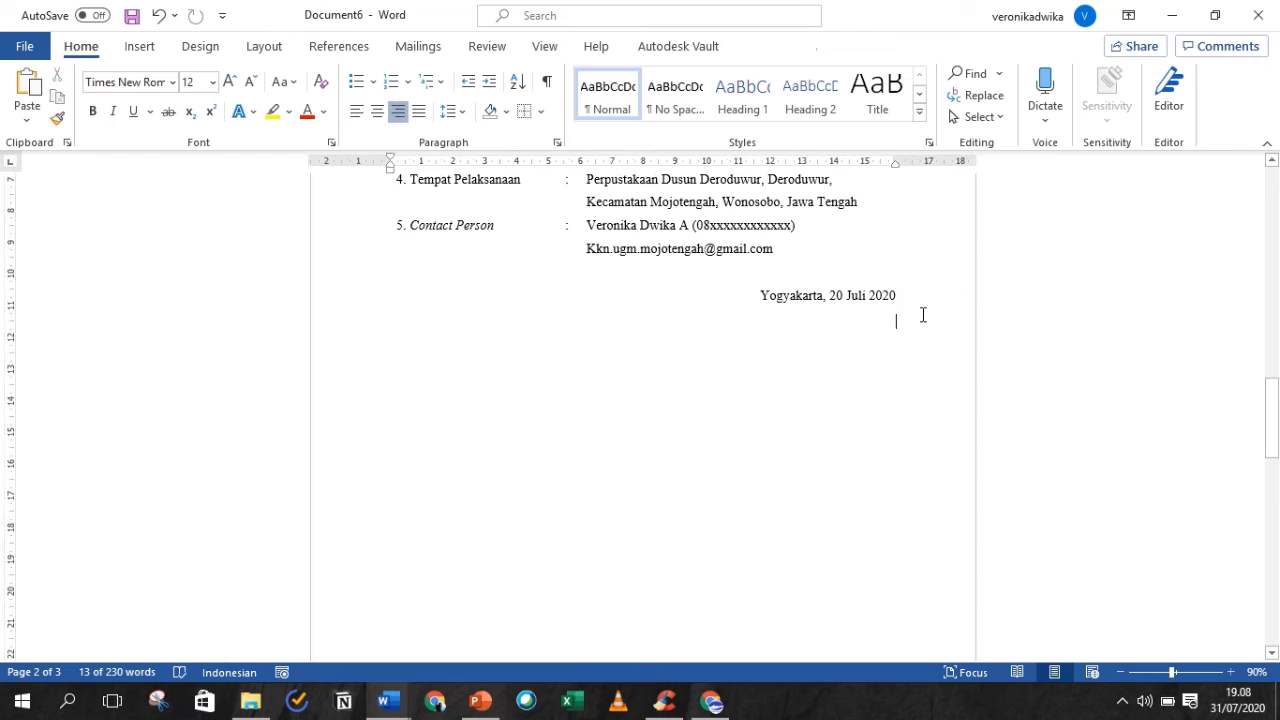
pyautogui.click(377, 111)
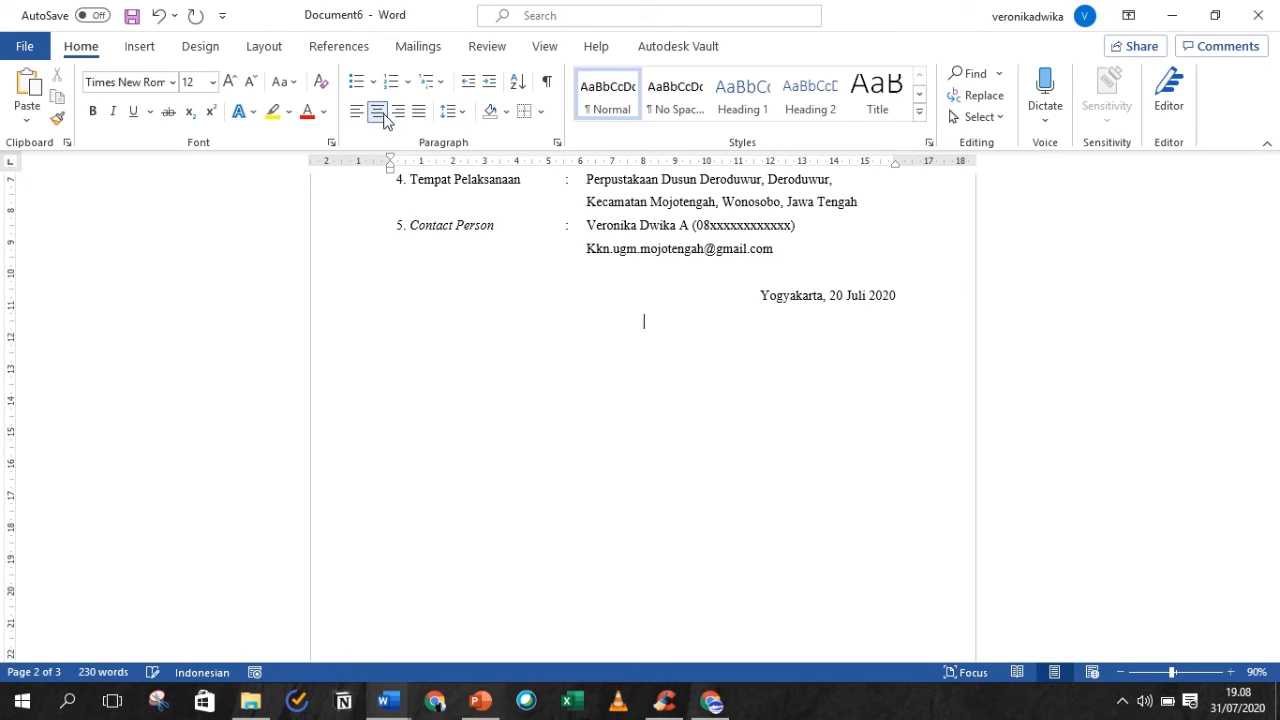
pyautogui.rightClick(654, 327)
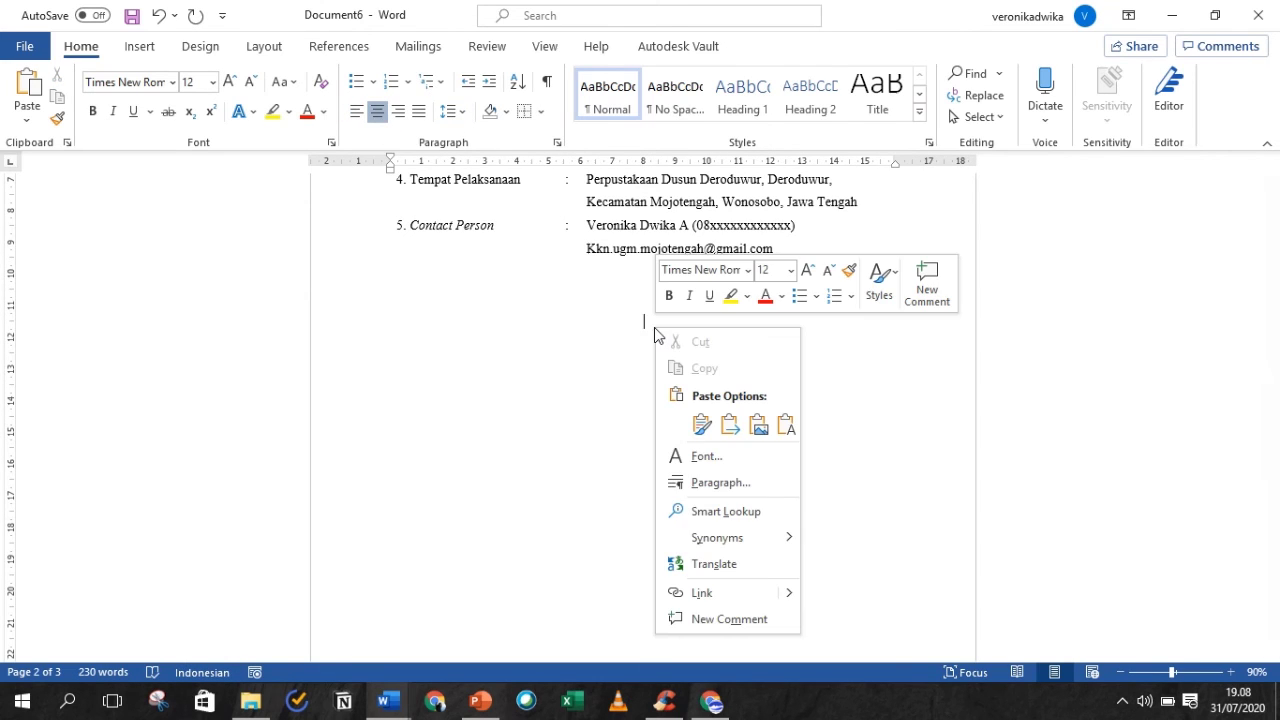
pyautogui.click(702, 424)
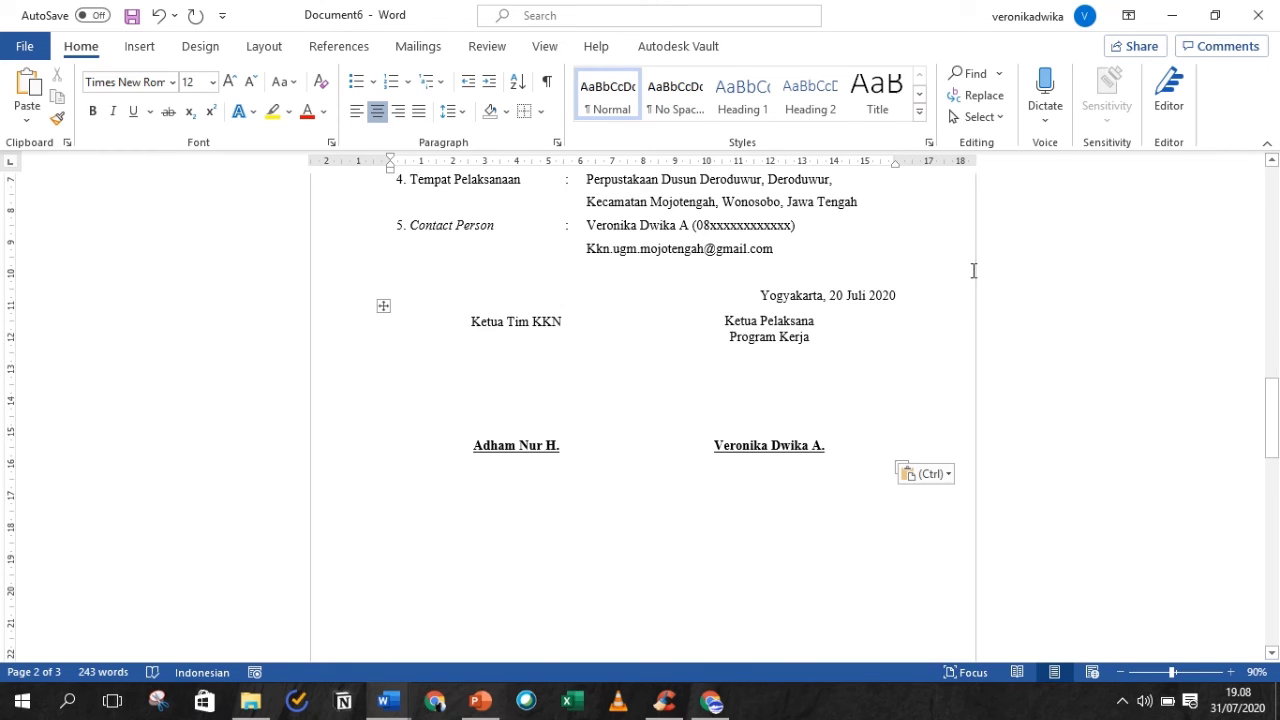
pyautogui.click(925, 292)
pyautogui.press('Return')
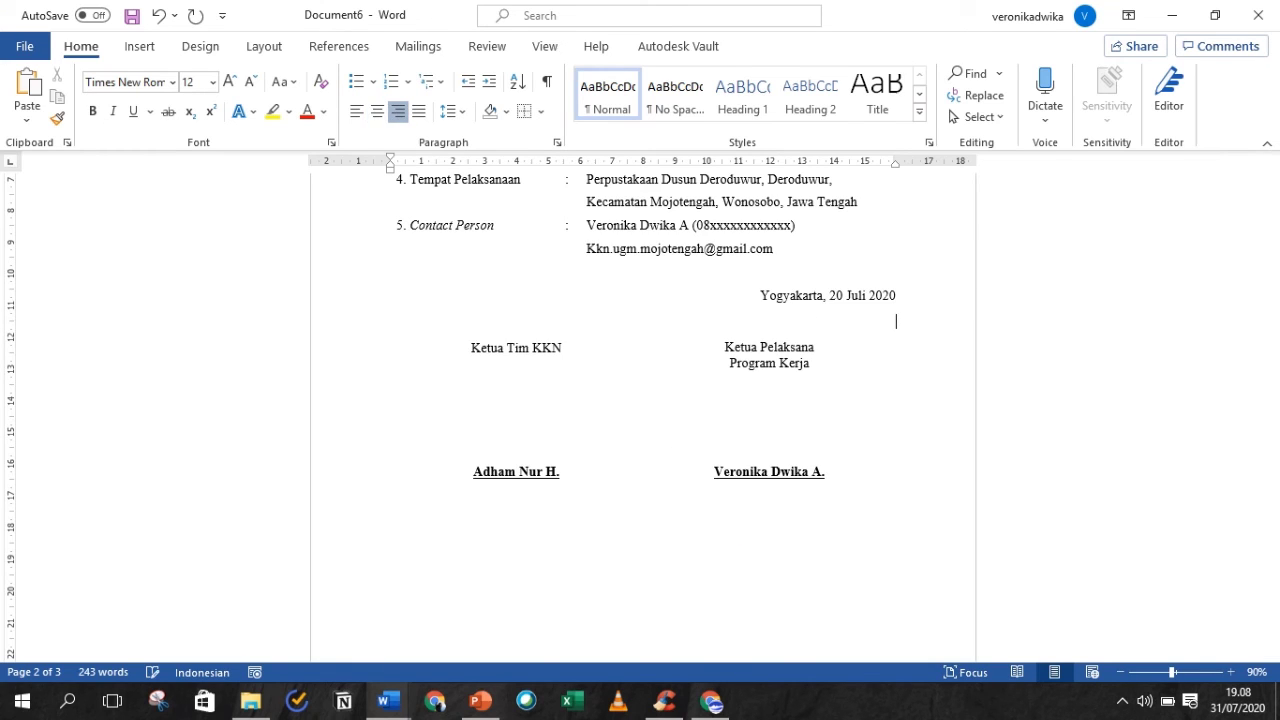
pyautogui.doubleClick(643, 526)
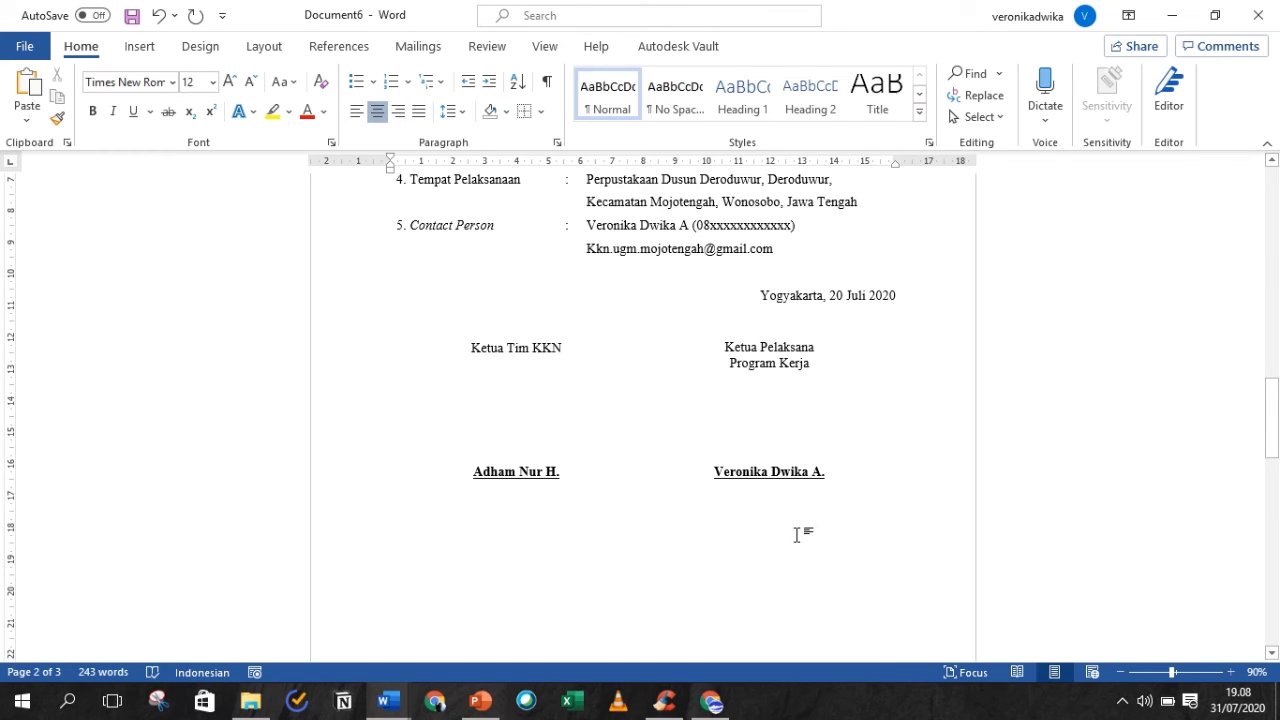
pyautogui.click(743, 391)
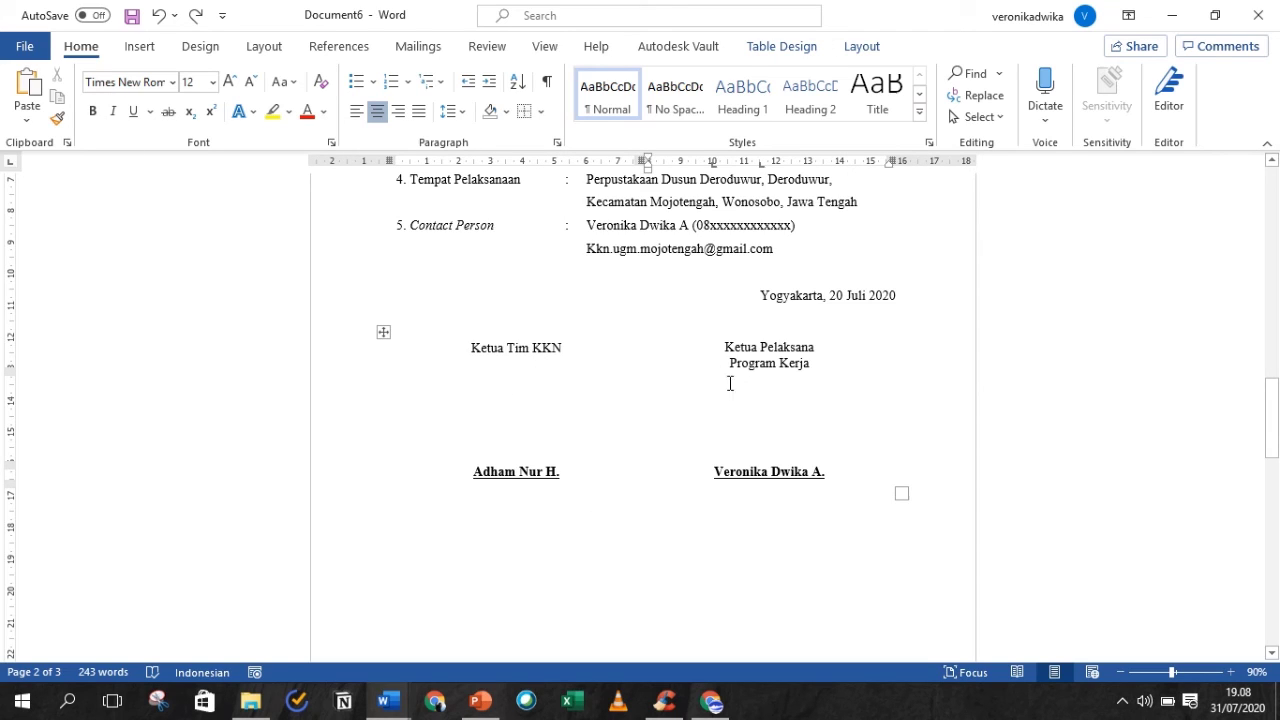
# - Apply All Borders to every cell of the signature table
pyautogui.click(383, 332)
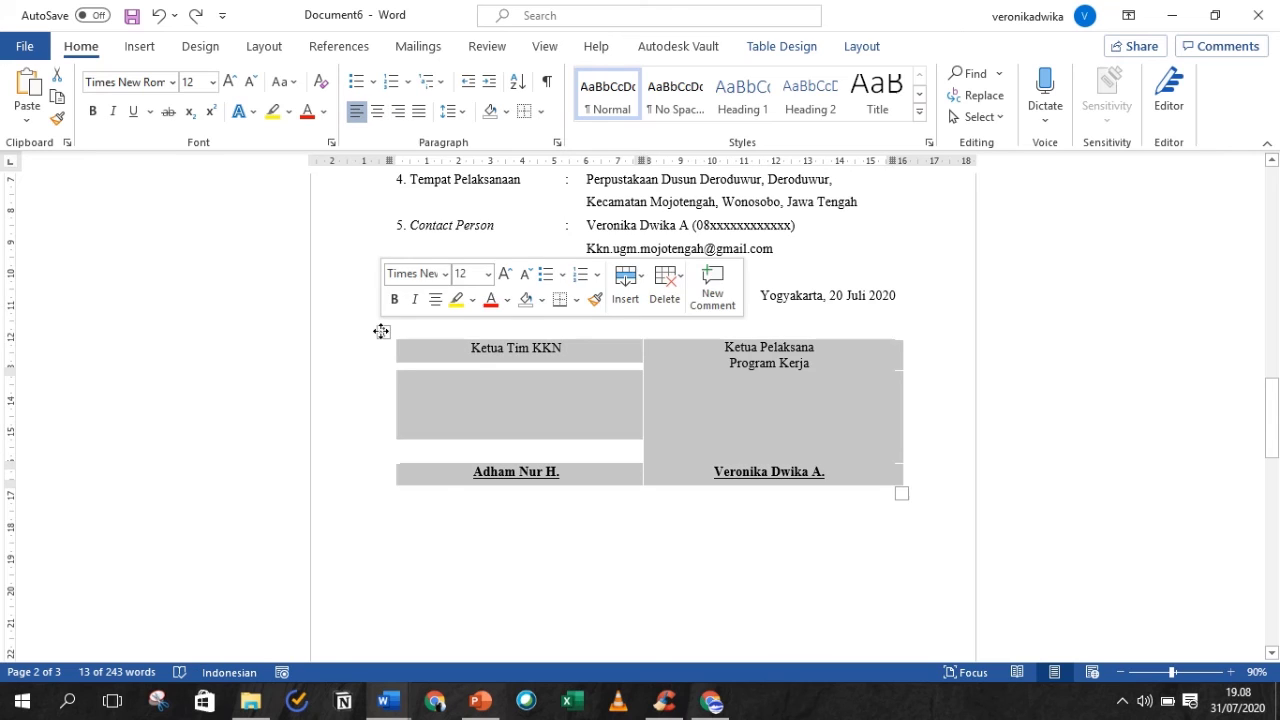
pyautogui.click(540, 111)
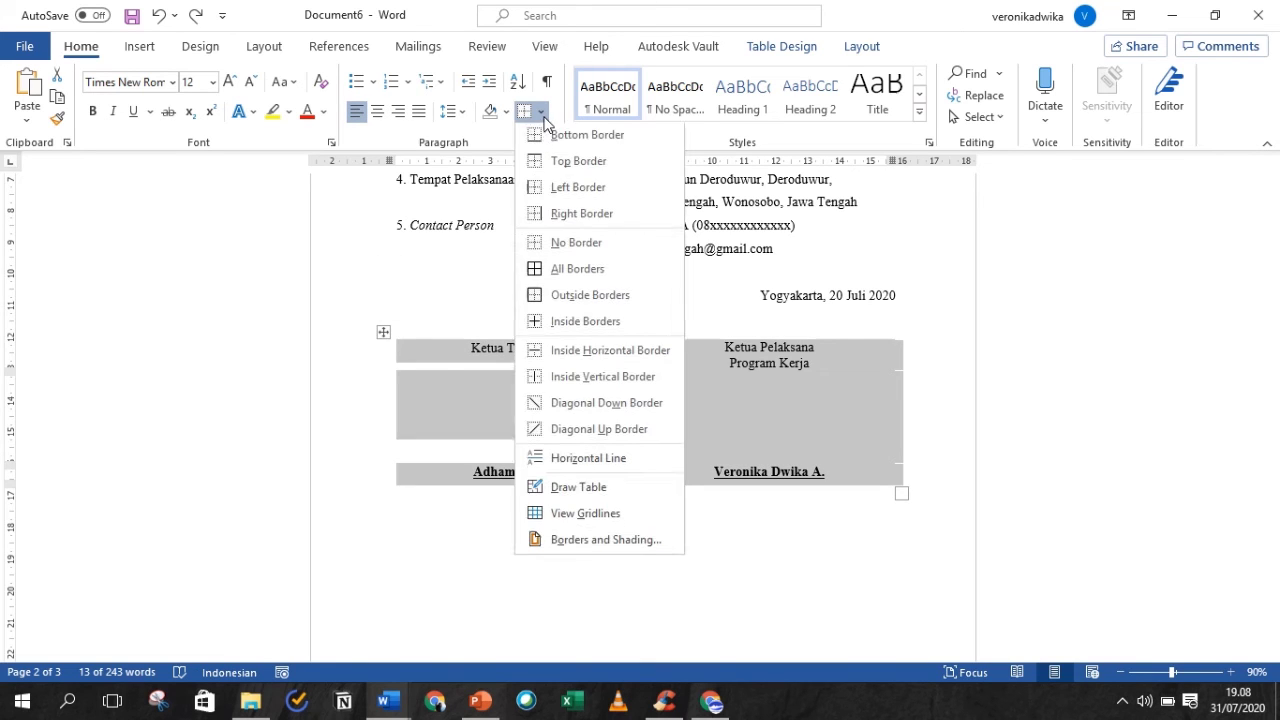
pyautogui.click(548, 274)
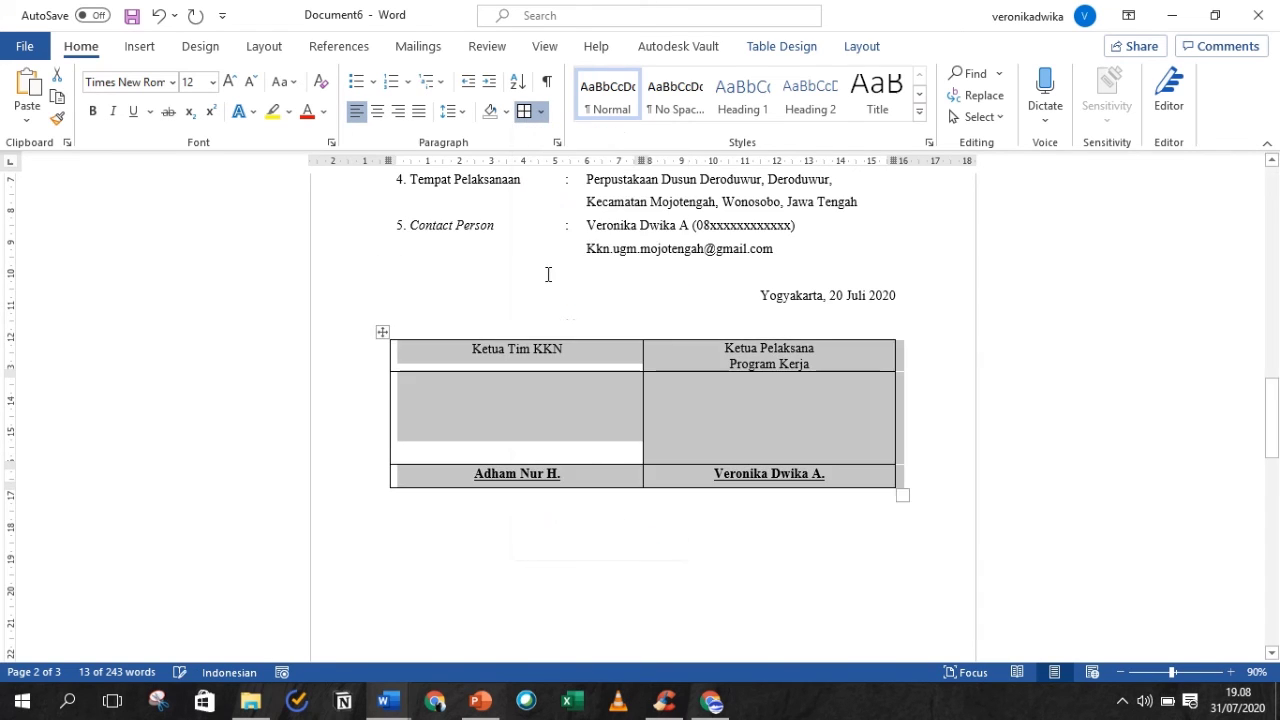
pyautogui.click(665, 368)
pyautogui.click(611, 362)
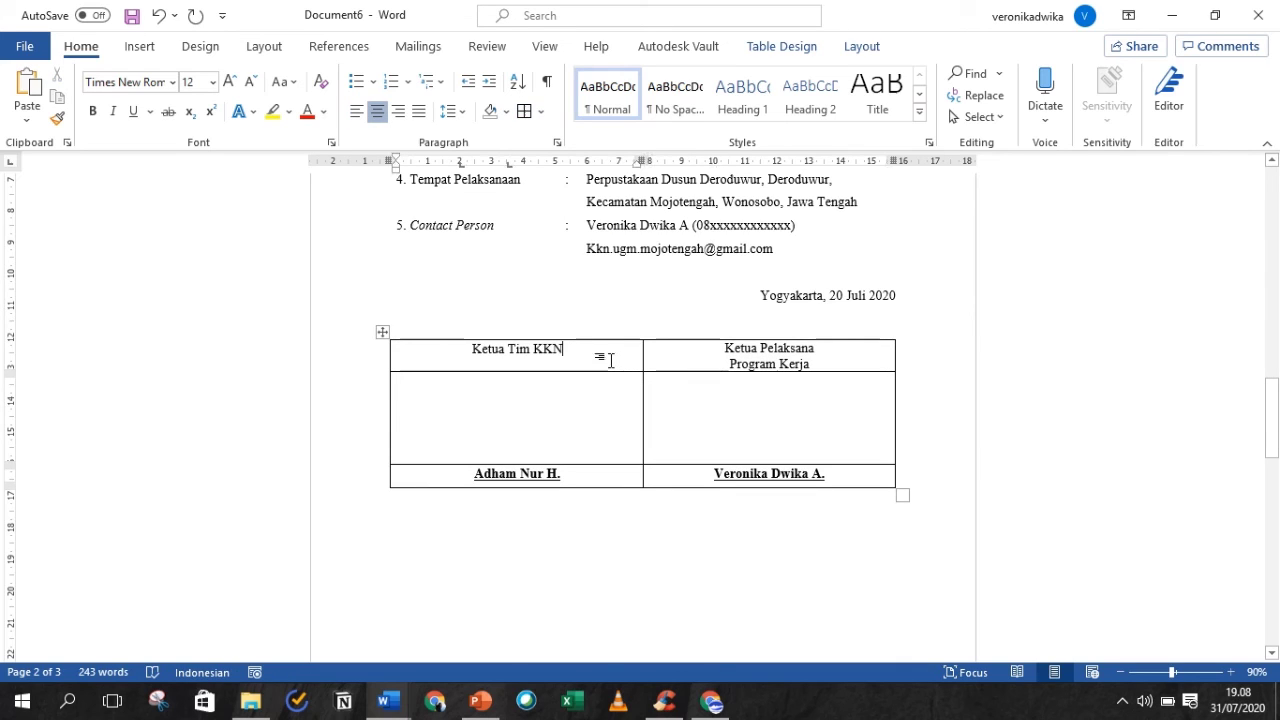
# - Type a centred 'Mengetahui,' line beneath the signature table
pyautogui.click(692, 522)
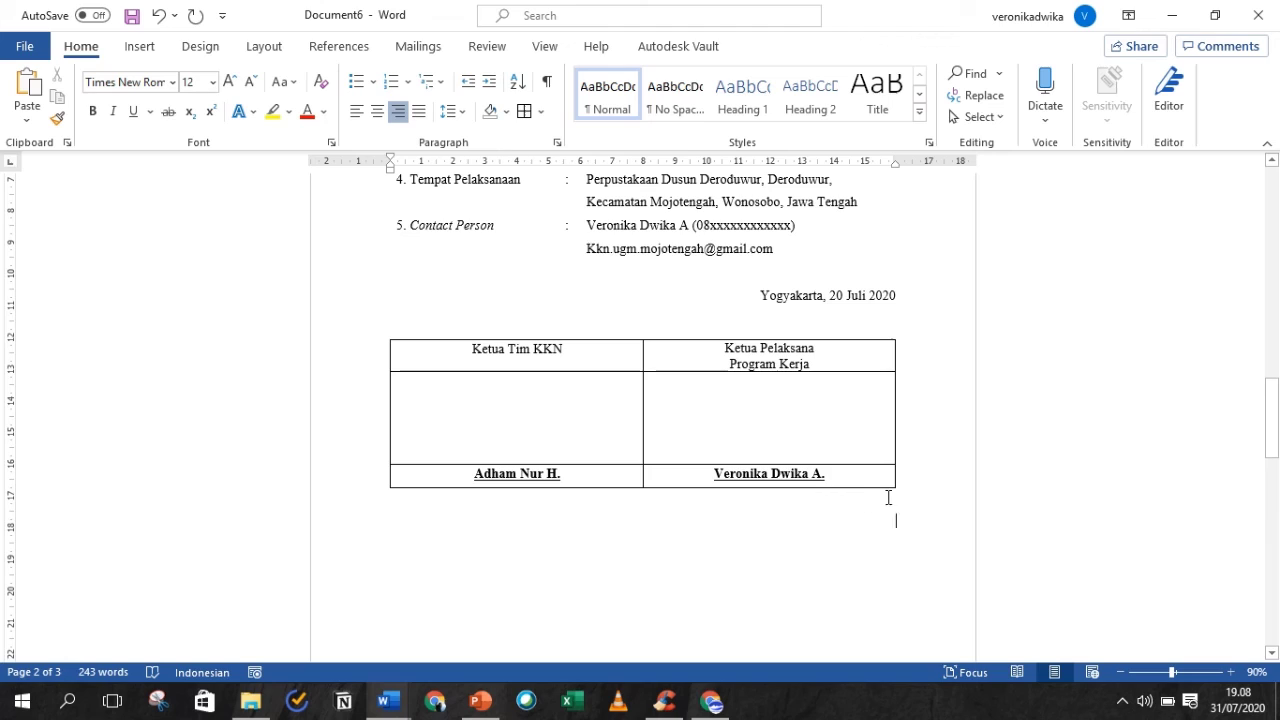
pyautogui.hotkey('ctrl', 'e')
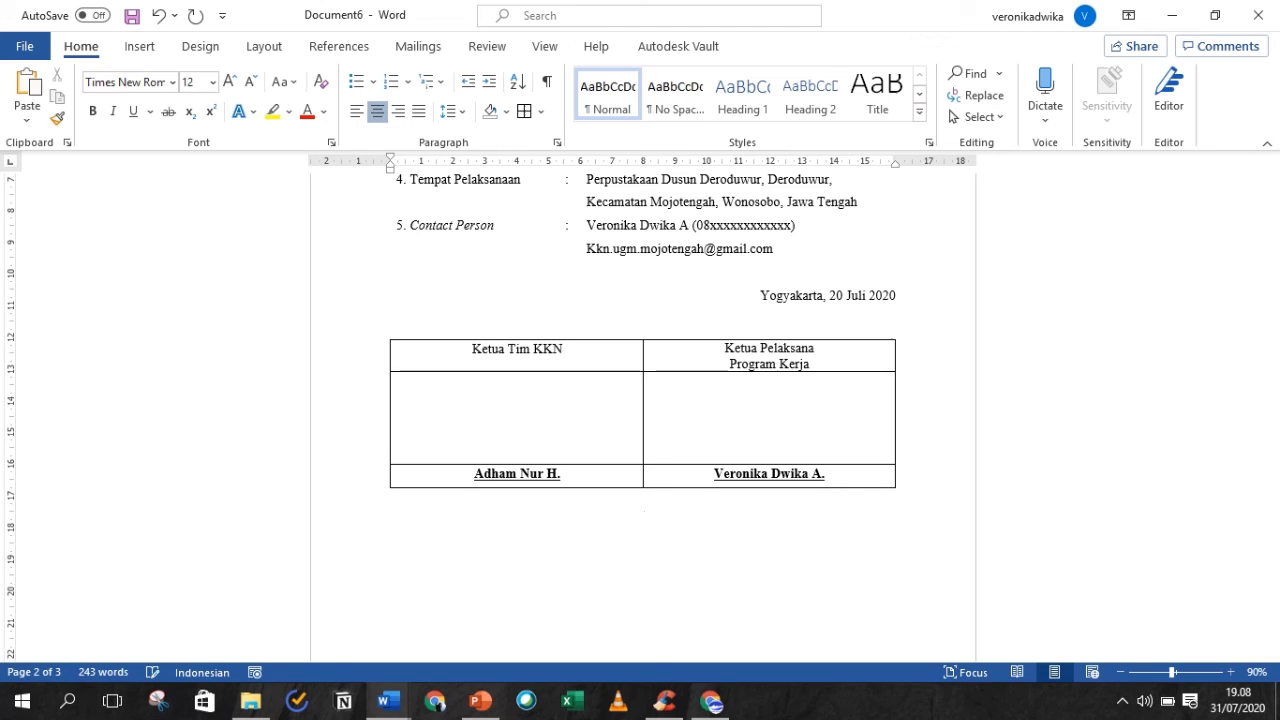
pyautogui.write('Mengetahui,')
# - Insert a small table under 'Mengetahui,' and drag its left and right edges inward to narrow it
pyautogui.moveTo(1275, 425); pyautogui.dragTo(1277, 435)
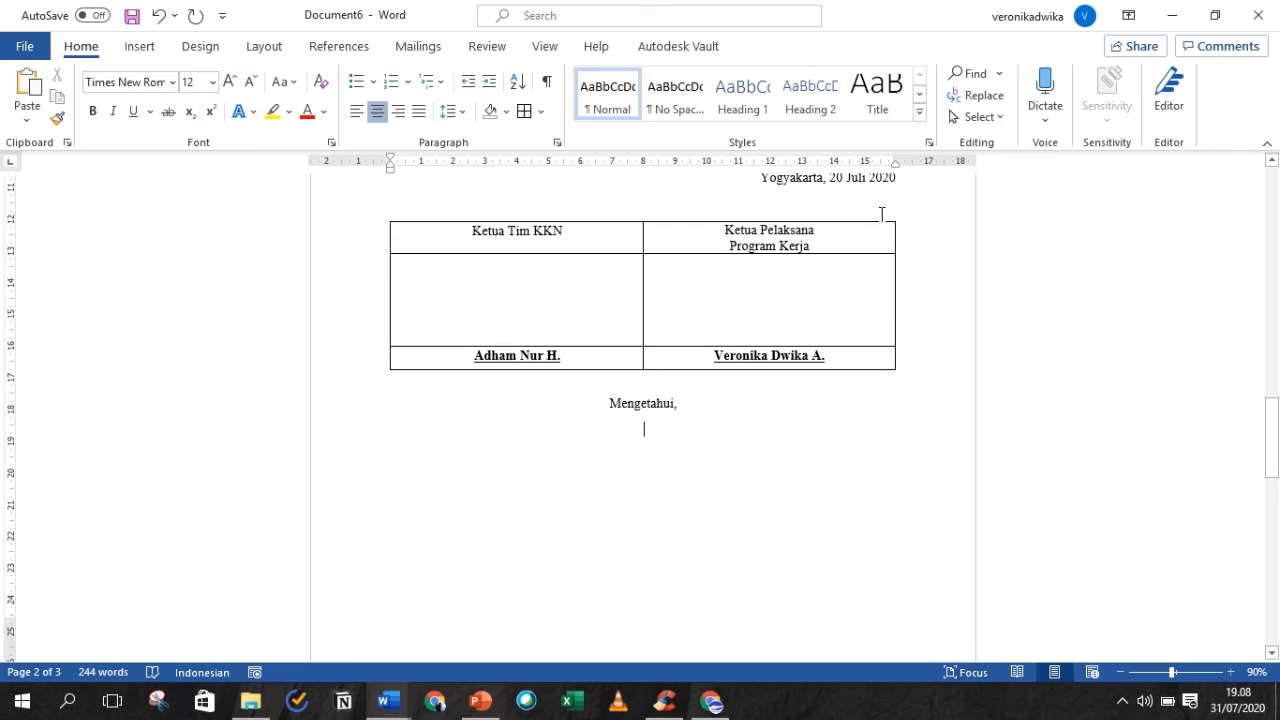
pyautogui.click(546, 118)
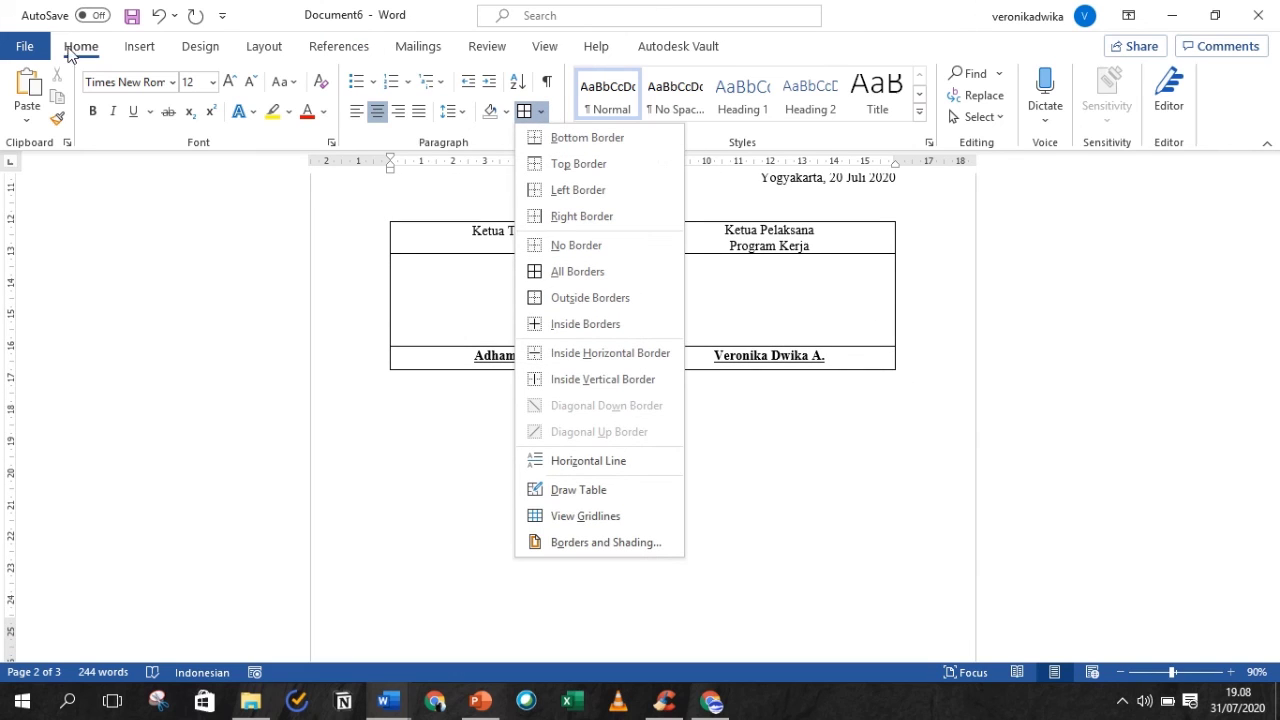
pyautogui.click(130, 65)
pyautogui.click(139, 46)
pyautogui.click(135, 92)
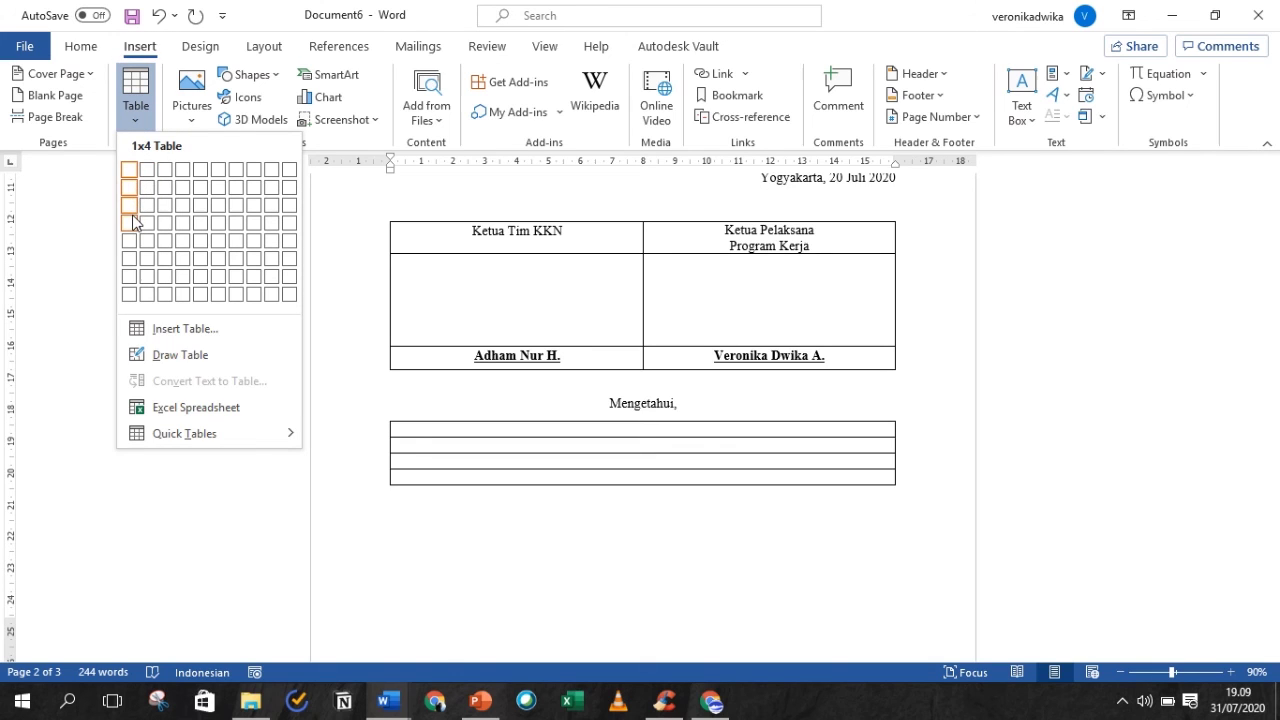
pyautogui.click(132, 208)
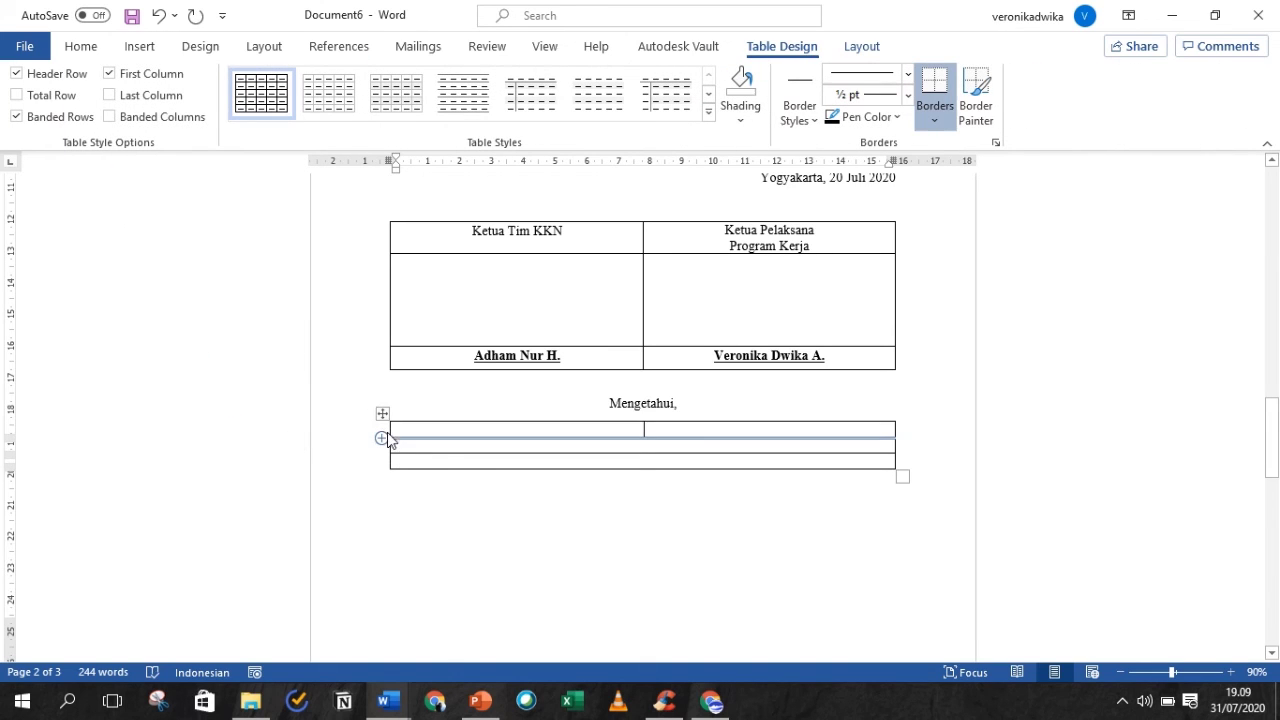
pyautogui.moveTo(389, 429); pyautogui.dragTo(532, 430)
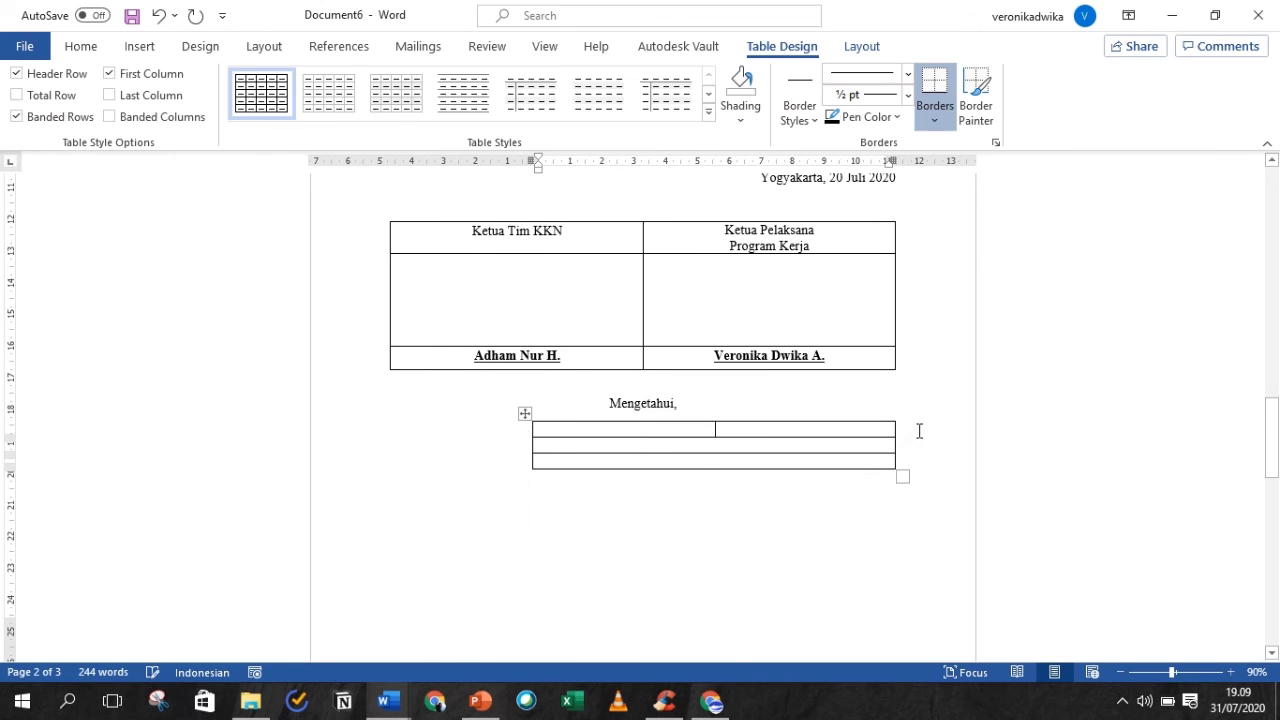
pyautogui.moveTo(895, 428); pyautogui.dragTo(750, 427)
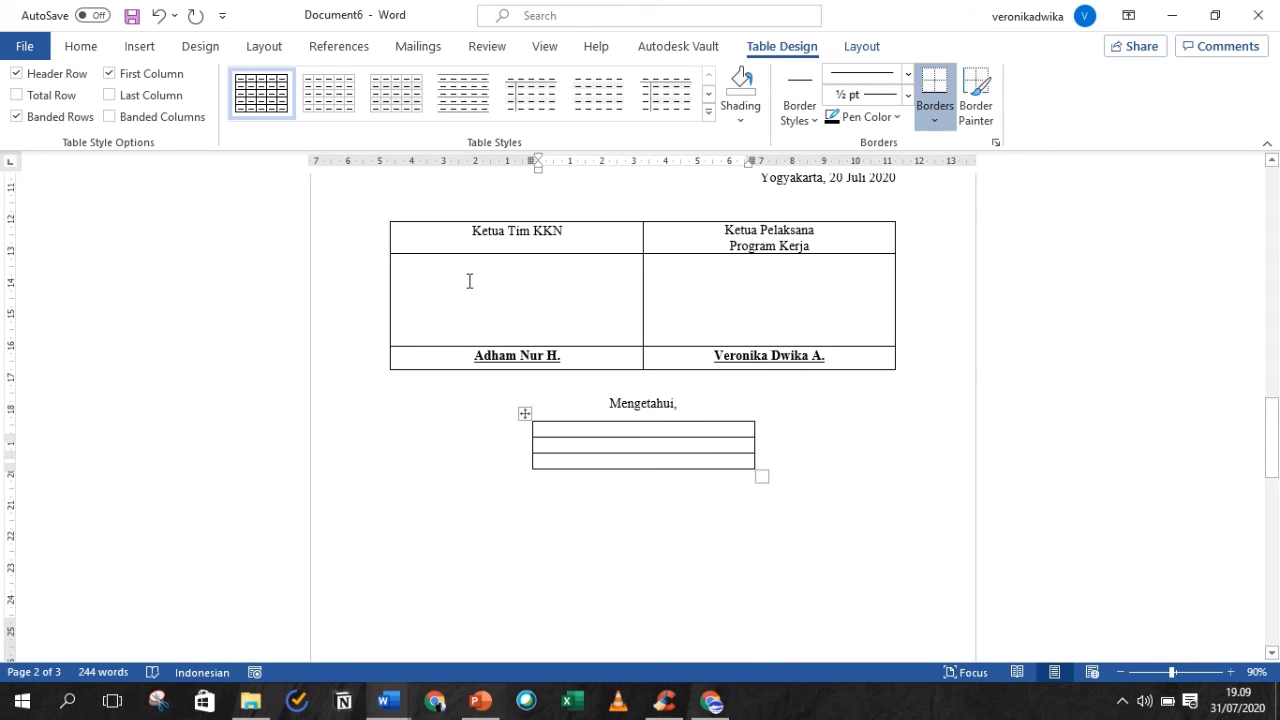
# - Move the Ketua Tim KKN heading and left signer's name into the lower table, enlarging its middle row
pyautogui.moveTo(469, 281); pyautogui.dragTo(556, 249)
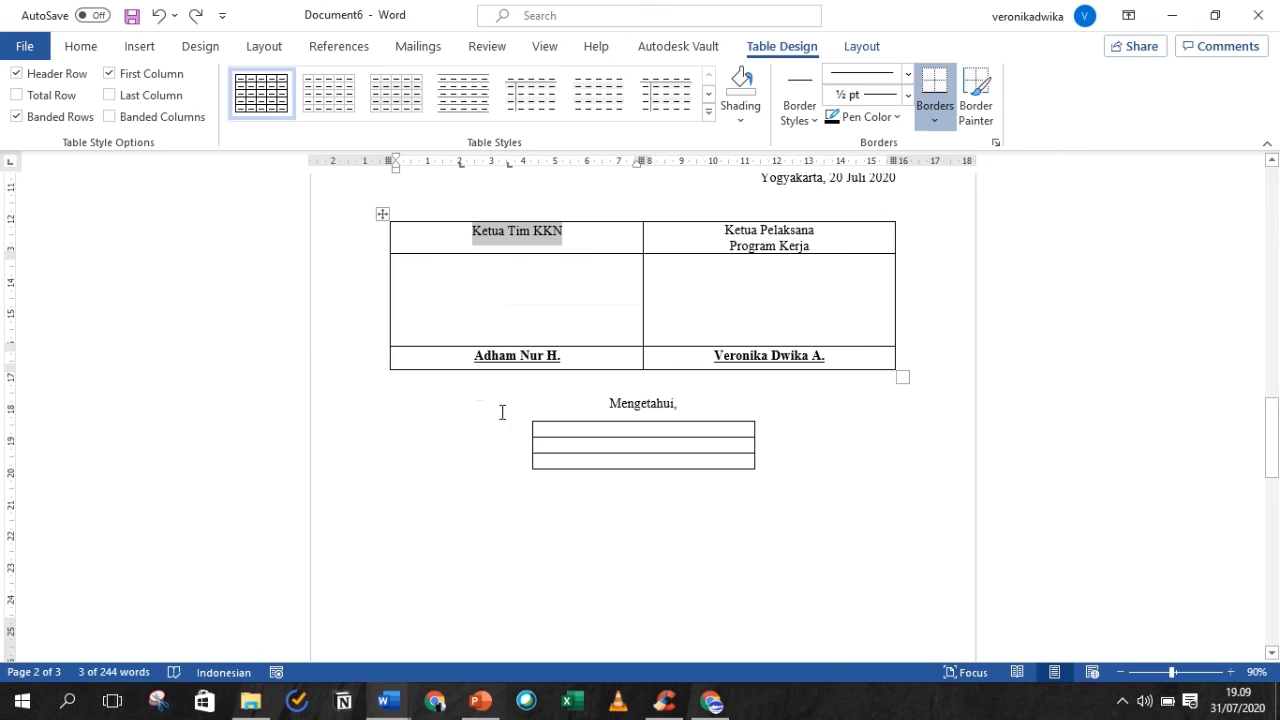
pyautogui.hotkey('ctrl', 'x')
pyautogui.click(683, 430)
pyautogui.hotkey('ctrl', 'v')
pyautogui.moveTo(567, 354); pyautogui.dragTo(474, 355)
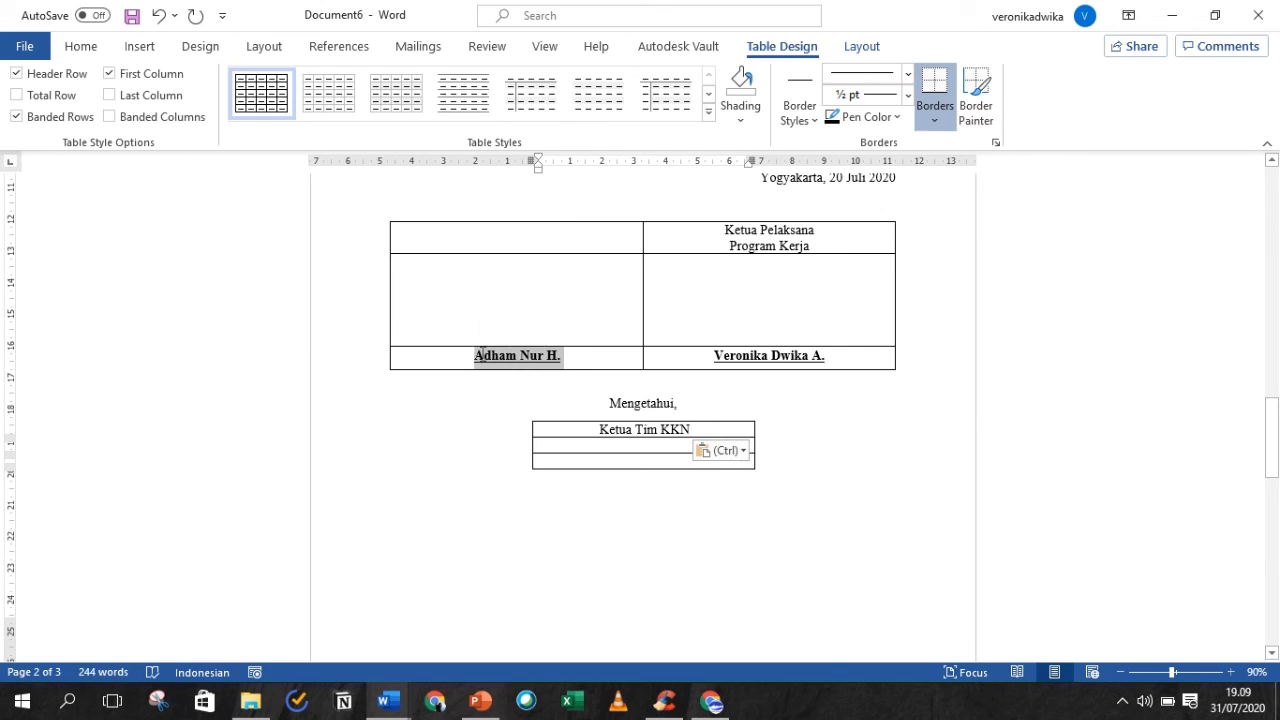
pyautogui.hotkey('ctrl', 'x')
pyautogui.click(650, 460)
pyautogui.hotkey('ctrl', 'v')
pyautogui.moveTo(646, 453); pyautogui.dragTo(646, 530)
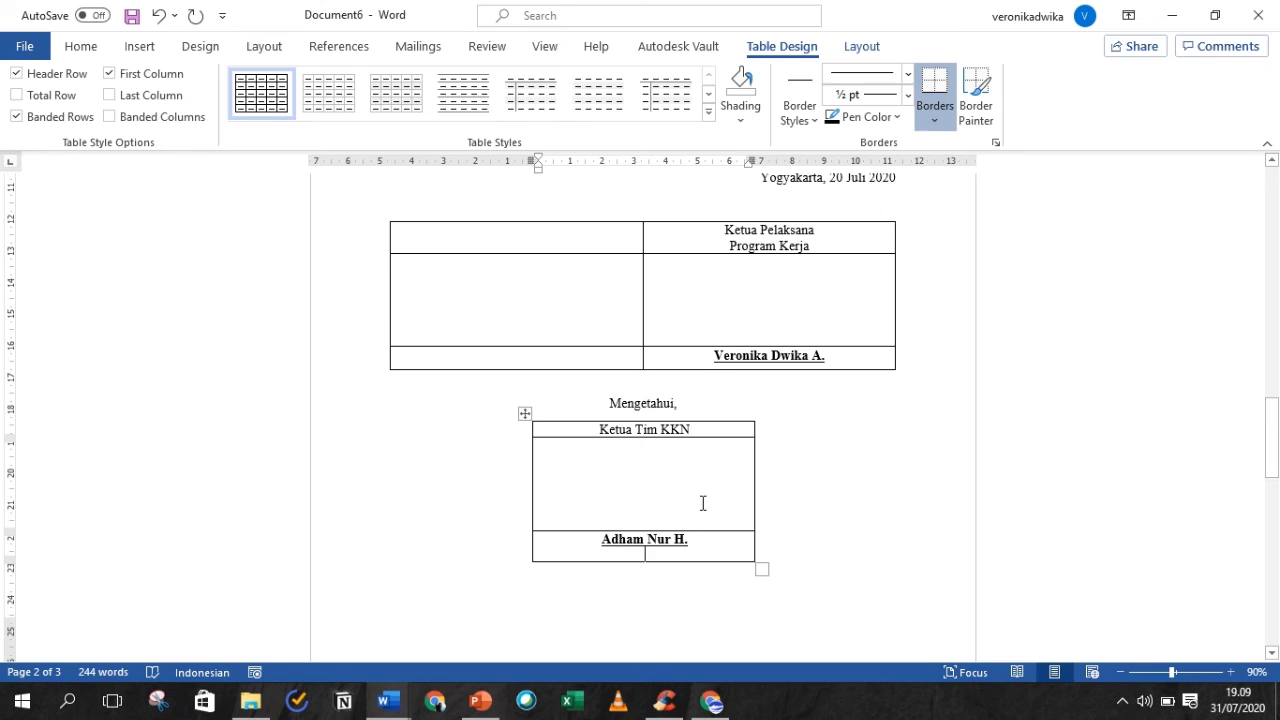
# - Move the Ketua Pelaksana Program Kerja heading and its signer's name into the upper table's left column
pyautogui.moveTo(845, 361); pyautogui.dragTo(820, 290)
pyautogui.moveTo(724, 229); pyautogui.dragTo(810, 246)
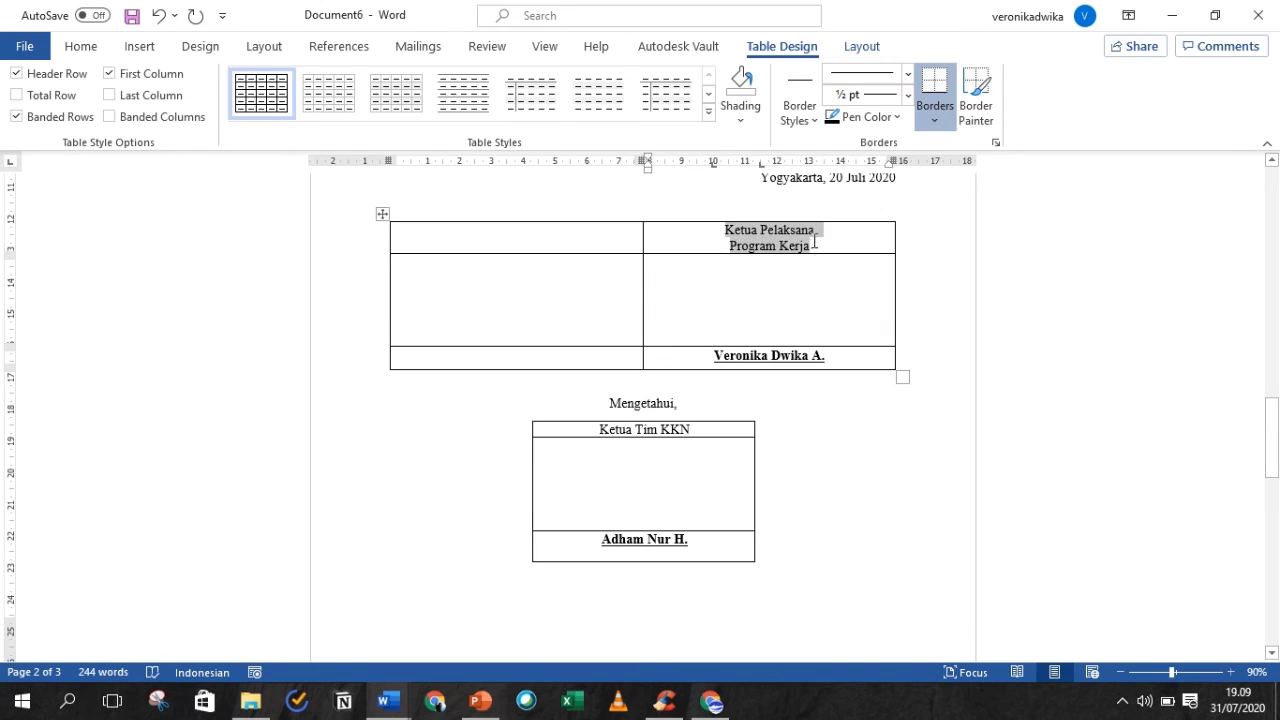
pyautogui.hotkey('ctrl', 'x')
pyautogui.click(489, 231)
pyautogui.hotkey('ctrl', 'v')
pyautogui.moveTo(713, 362); pyautogui.dragTo(846, 354)
pyautogui.hotkey('ctrl', 'x')
pyautogui.click(520, 362)
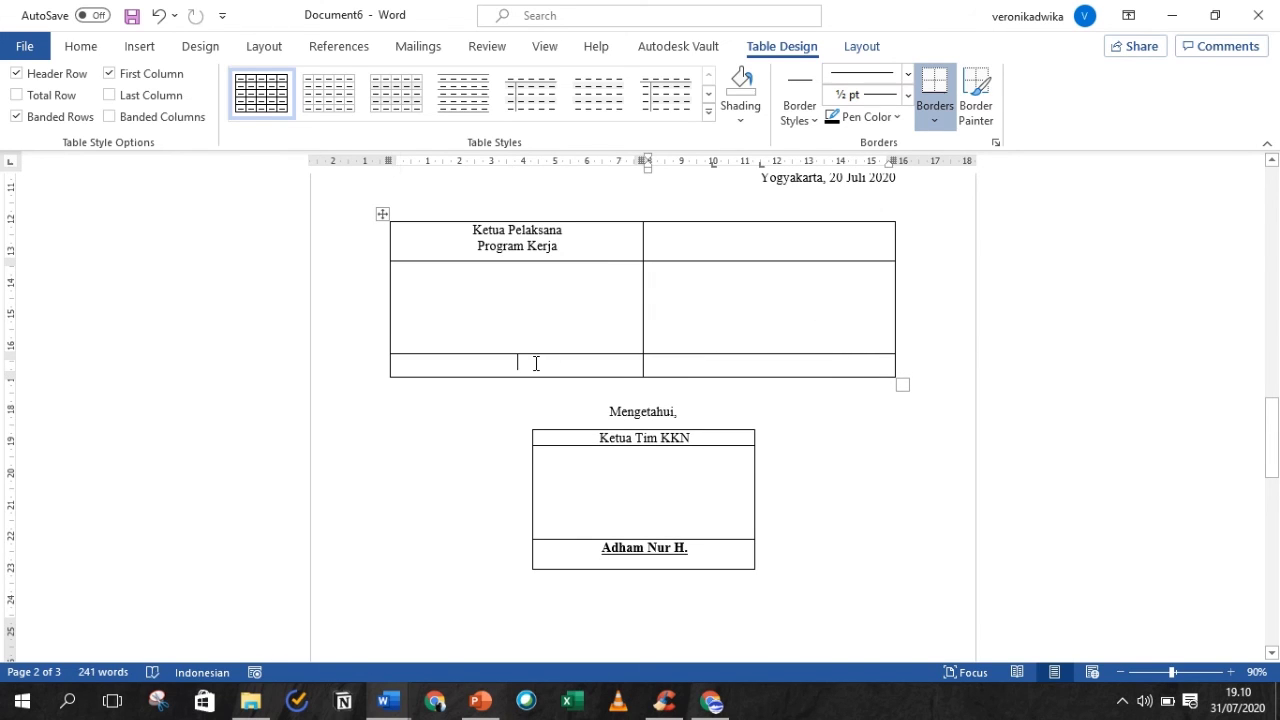
pyautogui.hotkey('ctrl', 'v')
# - Add the two-line 'Sekretaris Pelaksana / Program Kerja' heading with the secretary's name below it
pyautogui.click(778, 229)
pyautogui.write('Sekretaris Pelaksana')
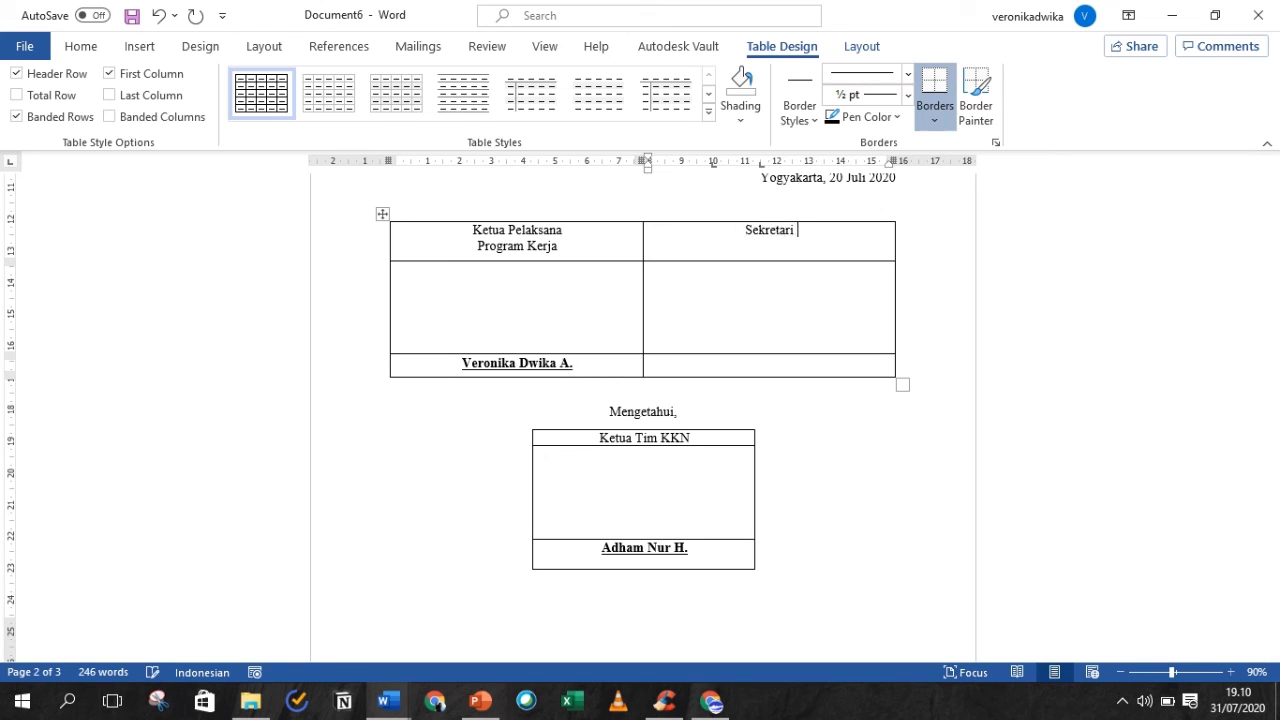
pyautogui.press('Down')
pyautogui.press('Up')
pyautogui.press('End')
pyautogui.press('Return')
pyautogui.write('Program Kerja')
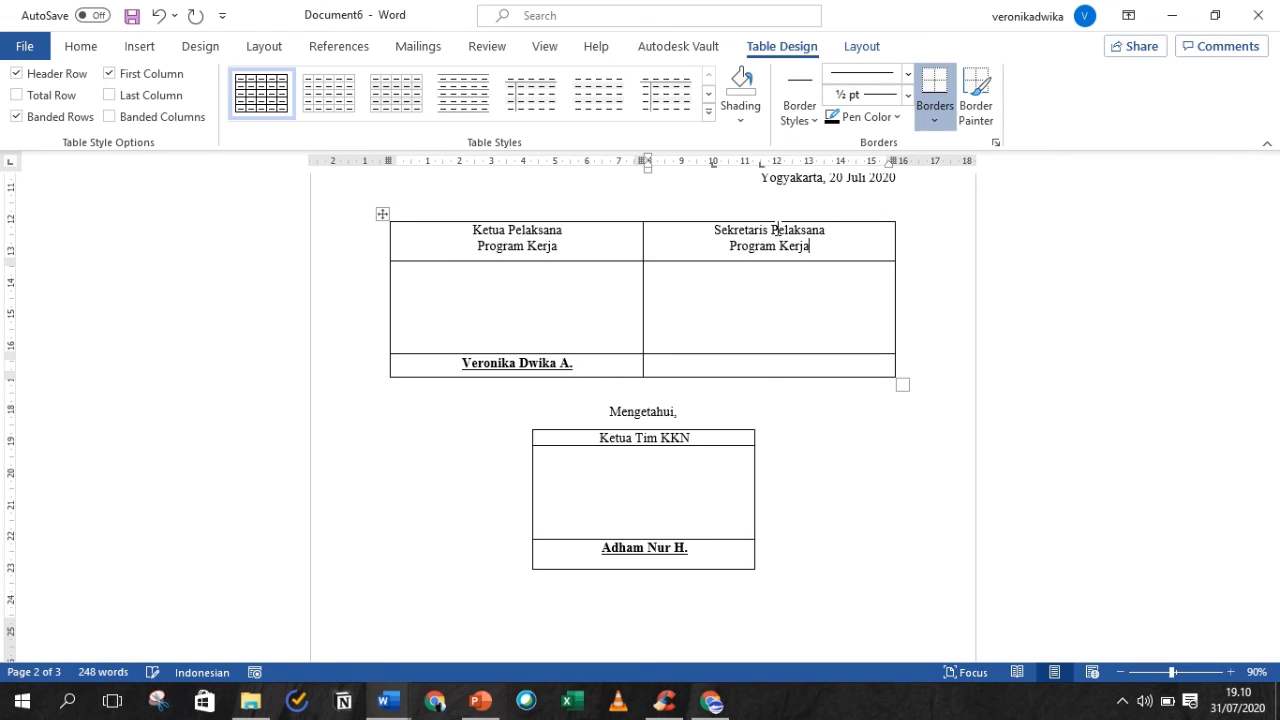
pyautogui.click(767, 366)
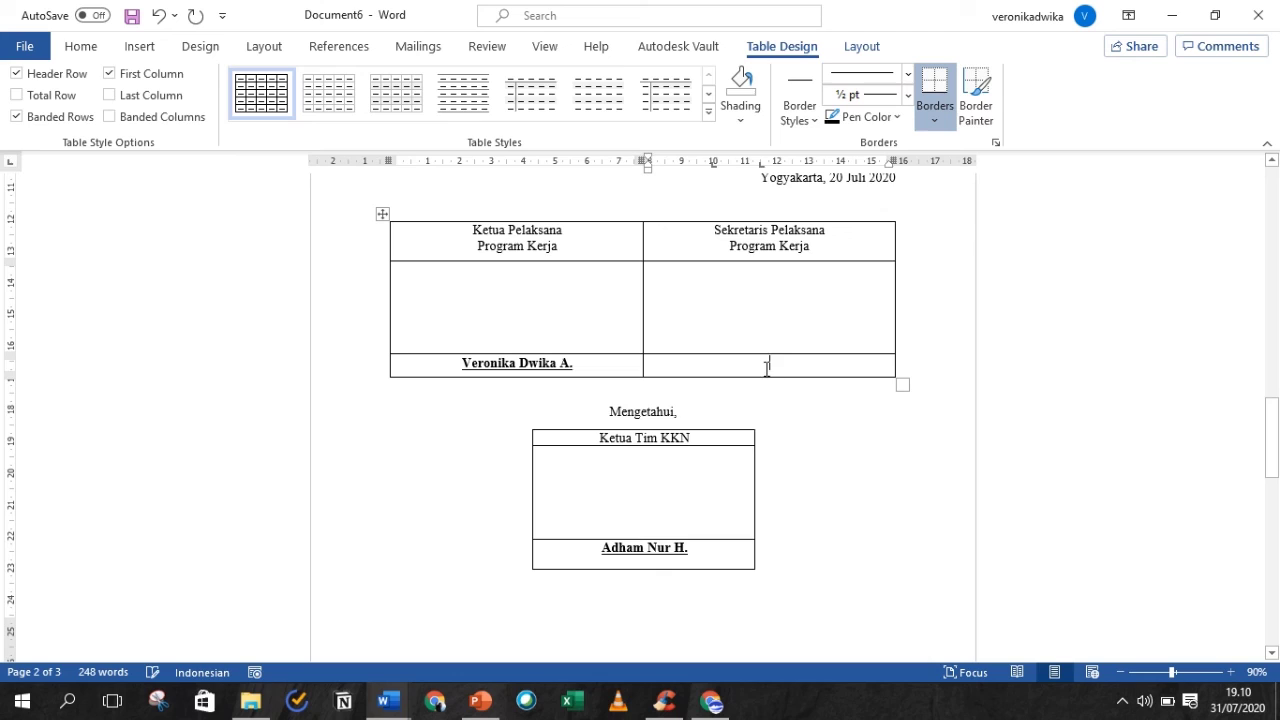
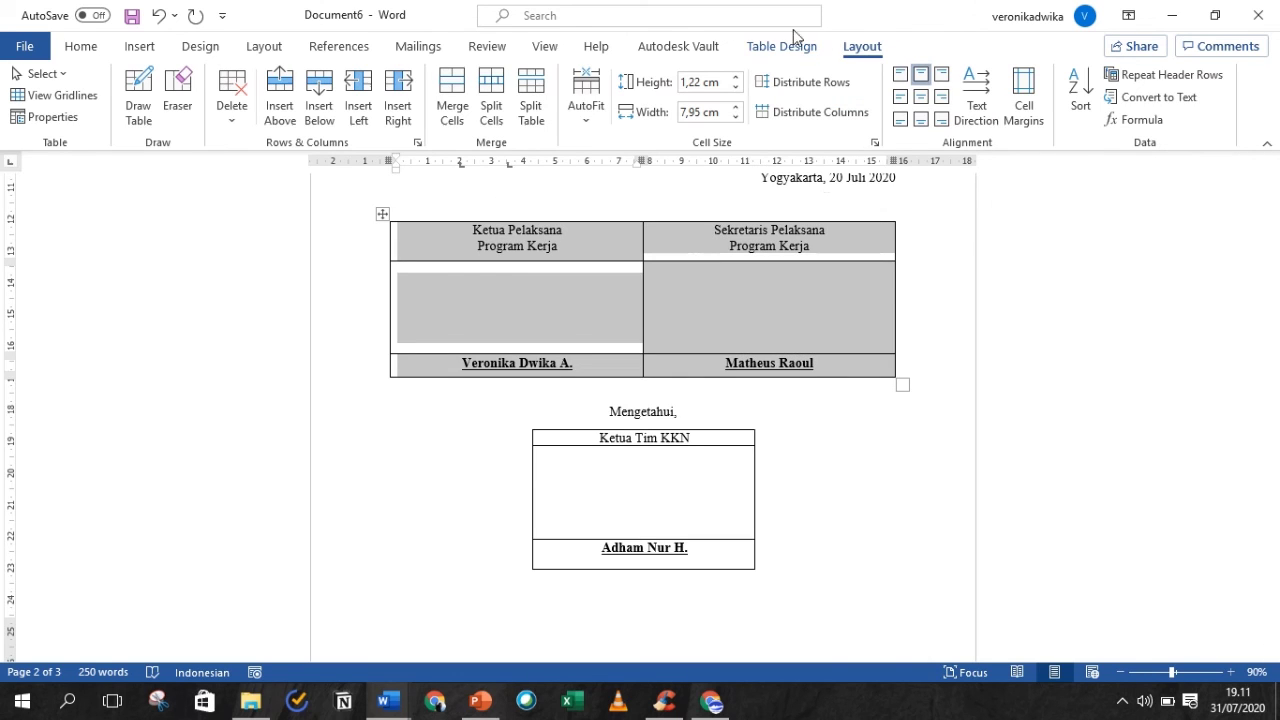
# - Apply No Border to the upper signature table
pyautogui.click(779, 47)
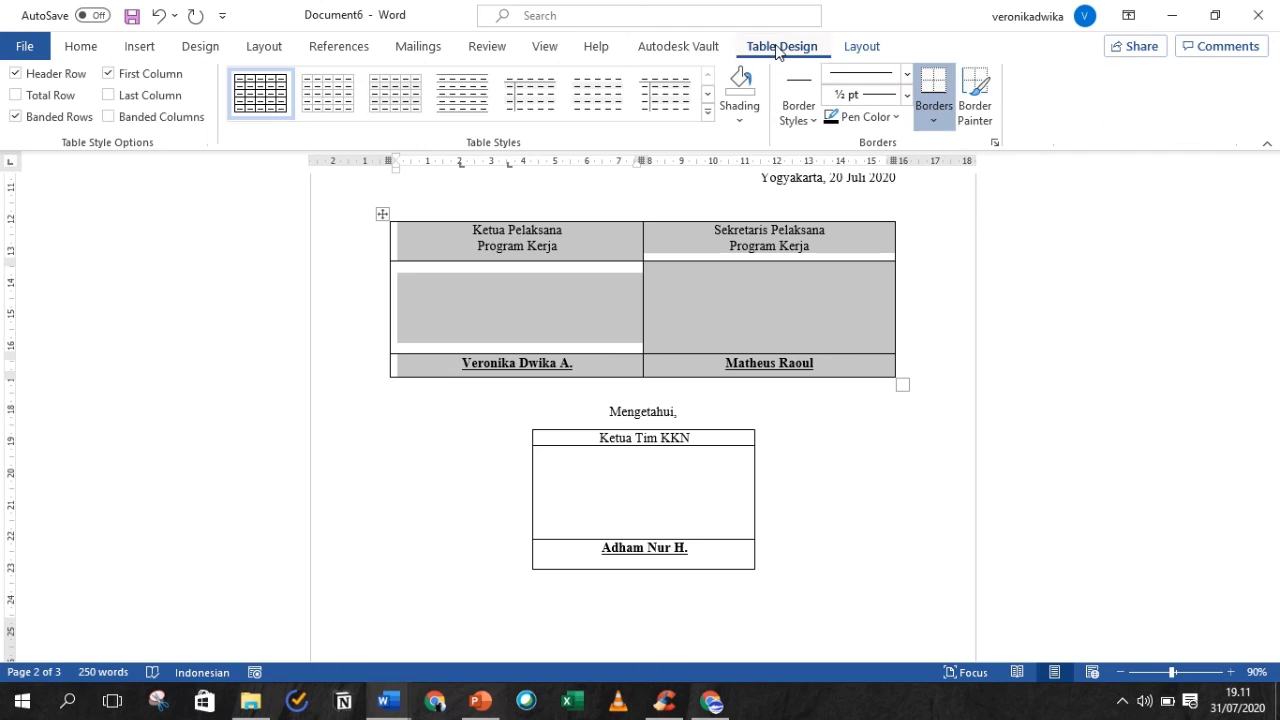
pyautogui.click(933, 124)
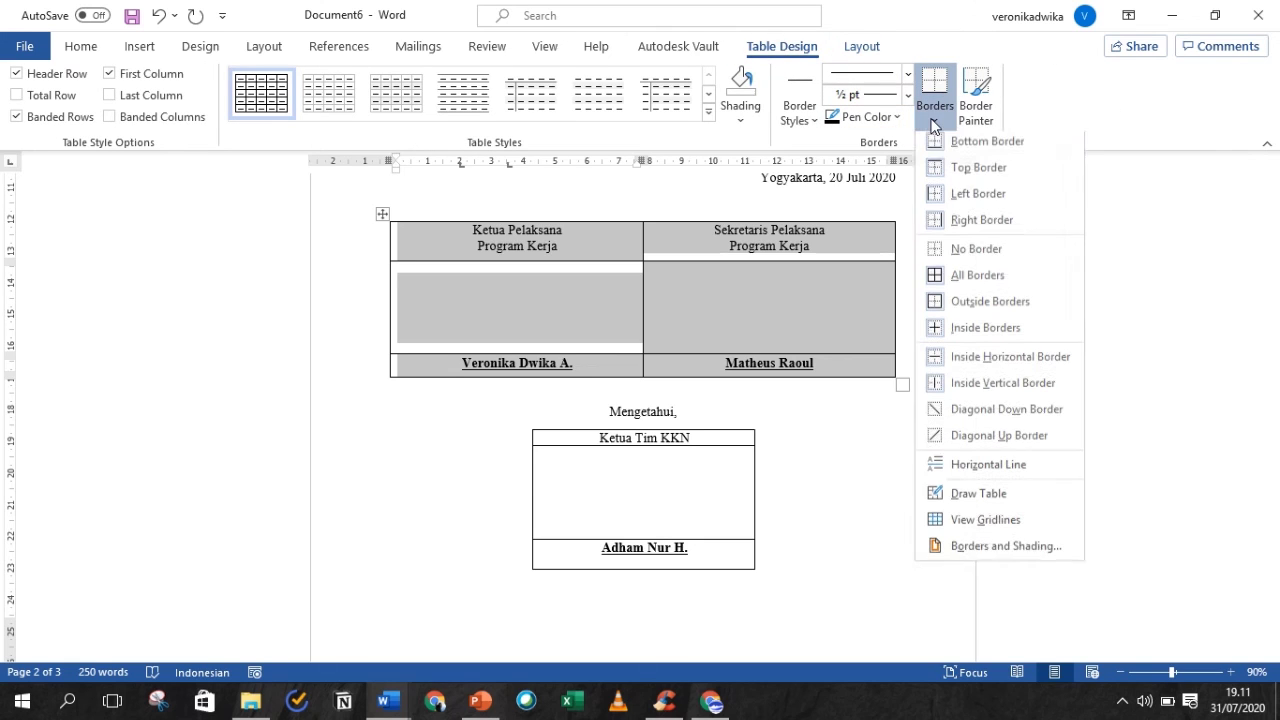
pyautogui.click(958, 262)
# - Select the whole Mengetahui table and apply No Border to it as well
pyautogui.click(594, 437)
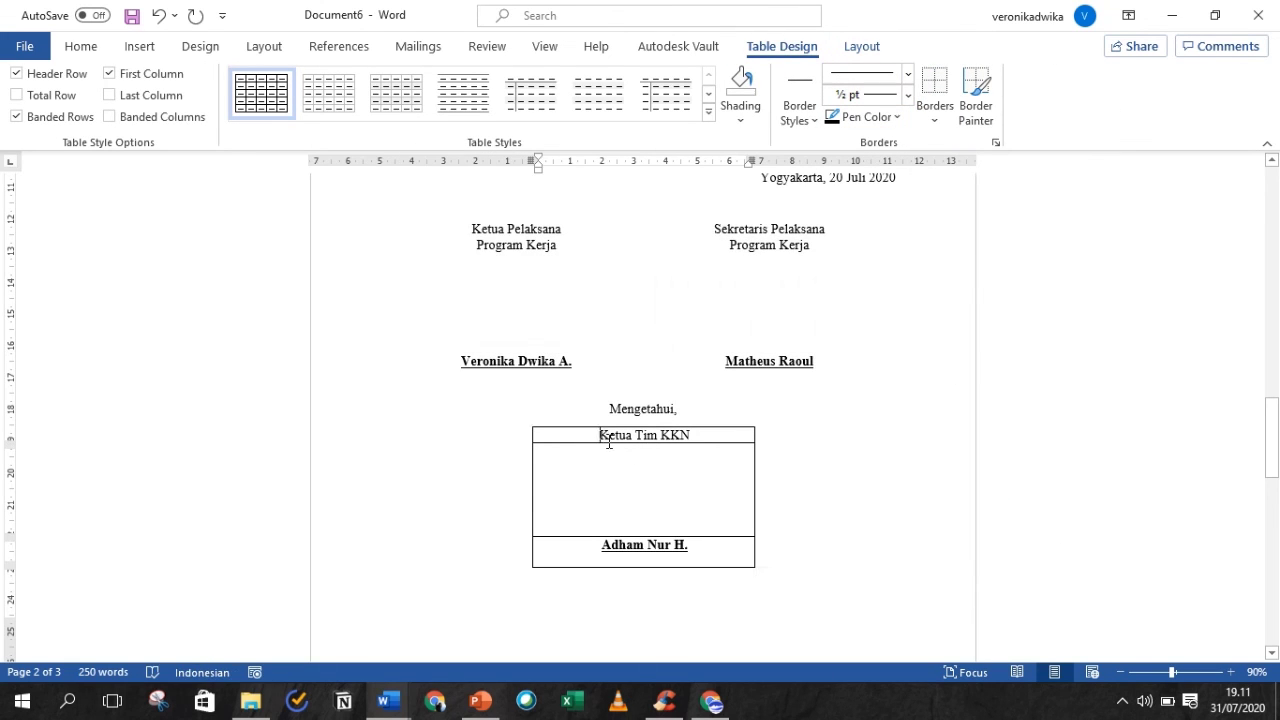
pyautogui.moveTo(536, 440); pyautogui.dragTo(719, 565)
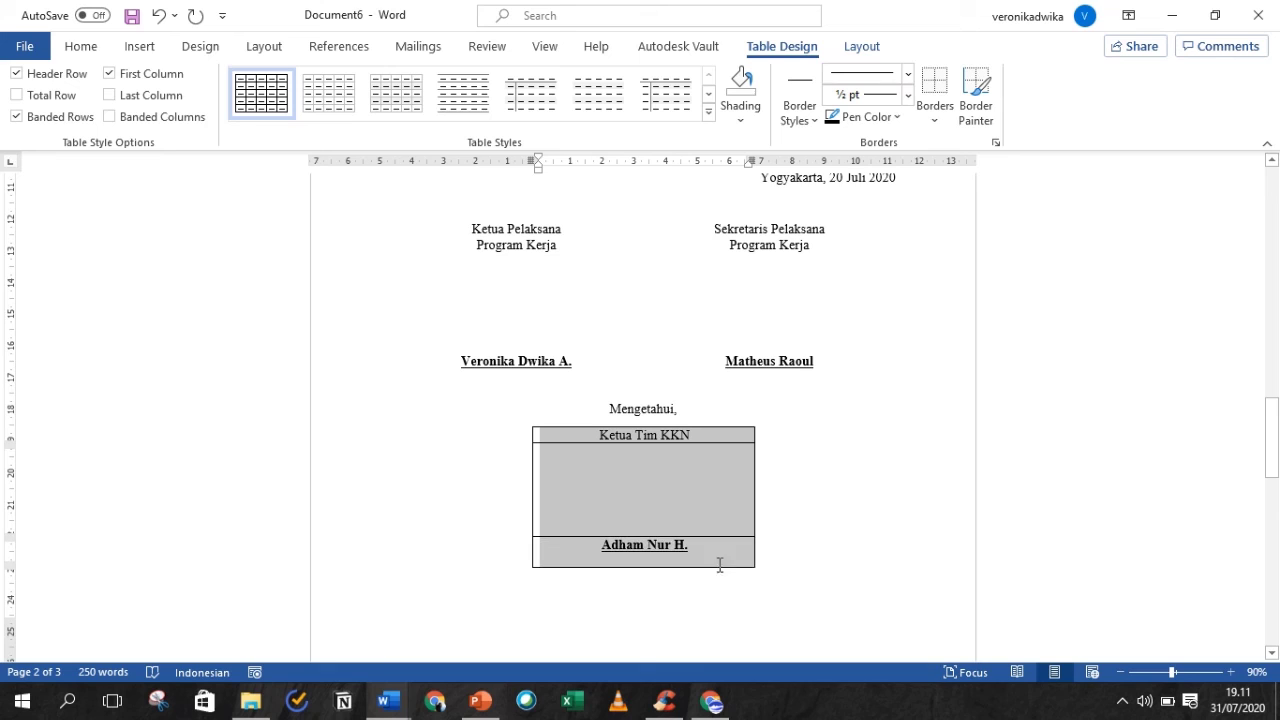
pyautogui.click(95, 48)
pyautogui.click(540, 112)
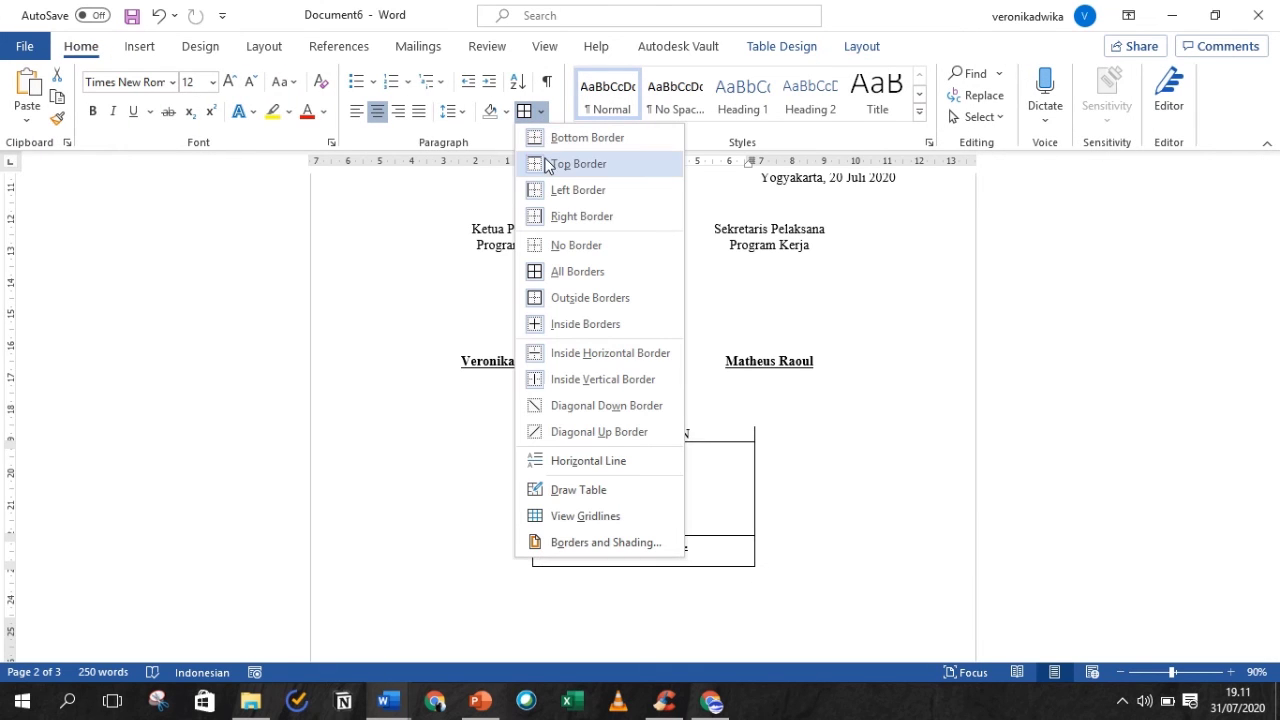
pyautogui.click(576, 248)
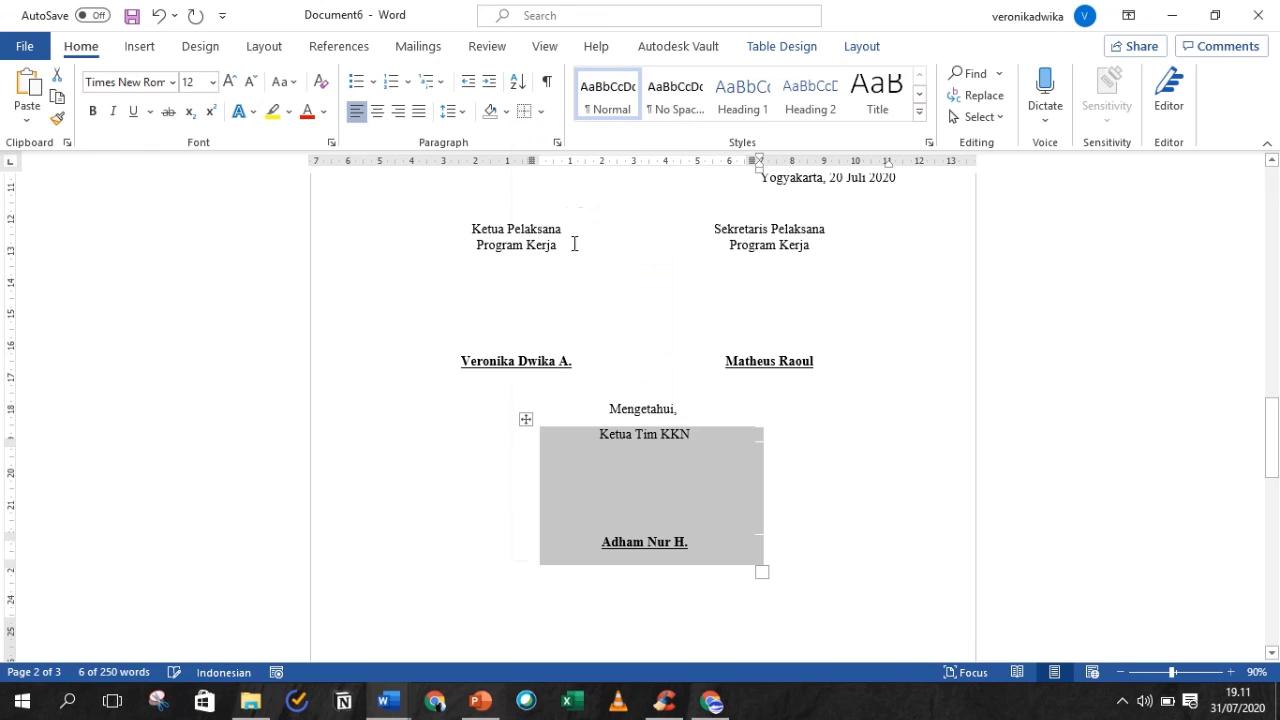
pyautogui.click(834, 409)
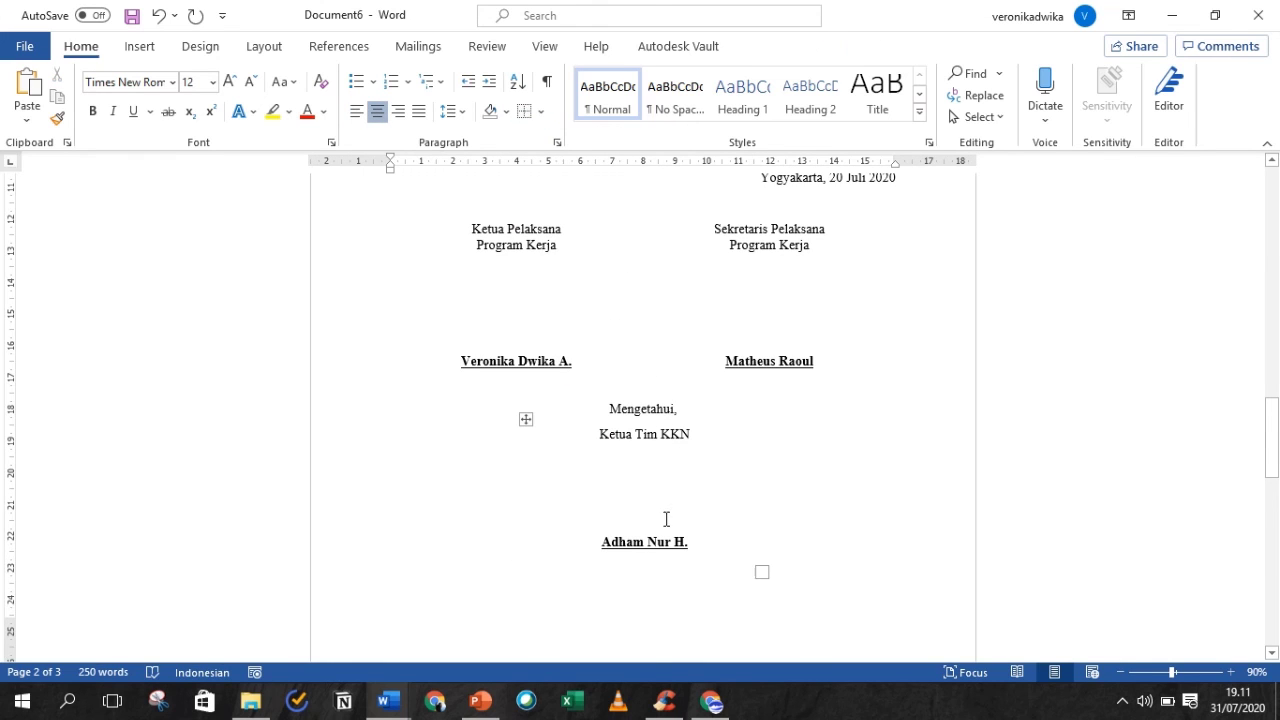
pyautogui.moveTo(1272, 456); pyautogui.dragTo(1275, 492)
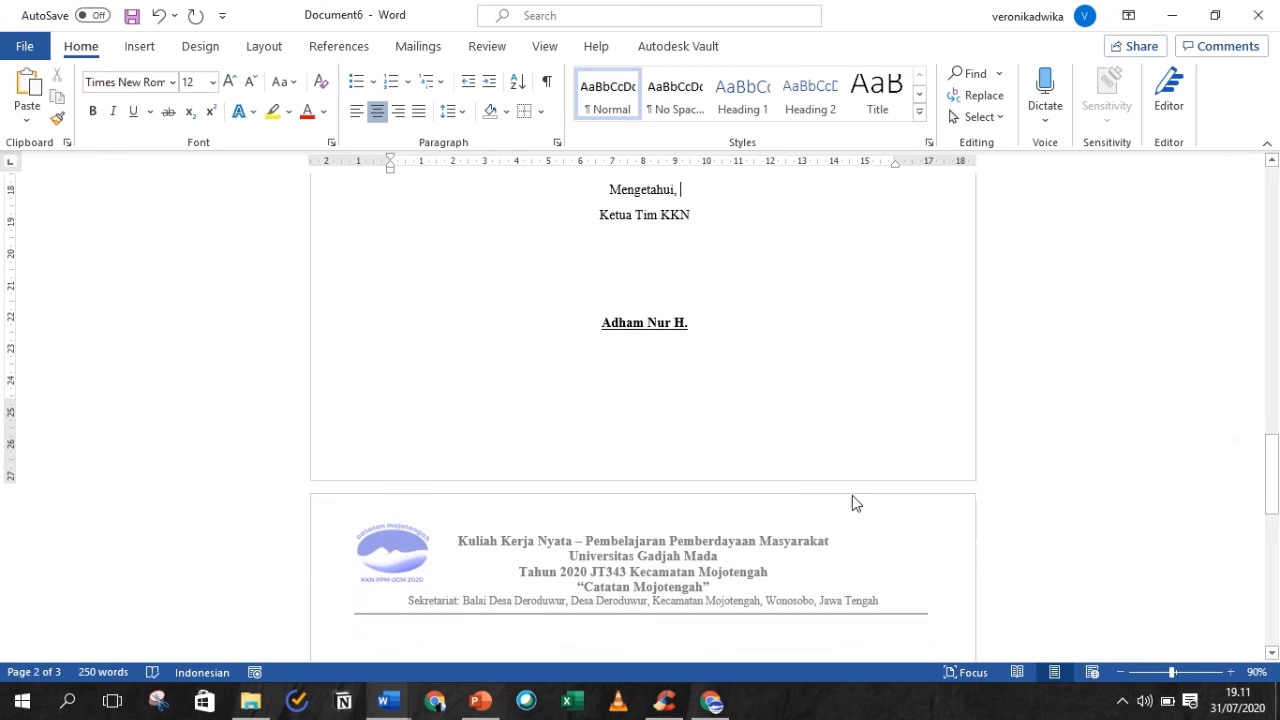
# - Left-align the empty line under the Mengetahui signature, then scroll back to the top of the page
pyautogui.click(799, 503)
pyautogui.click(384, 345)
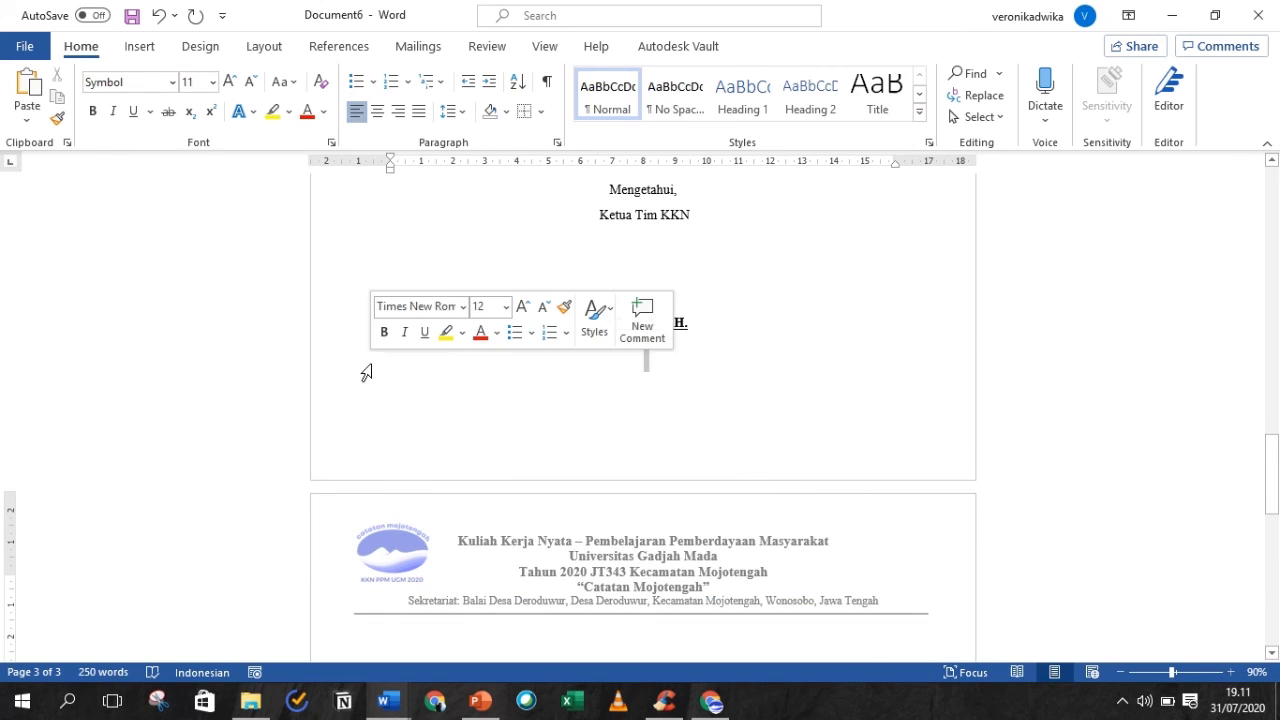
pyautogui.hotkey('ctrl', 'r')
pyautogui.hotkey('ctrl', 'e')
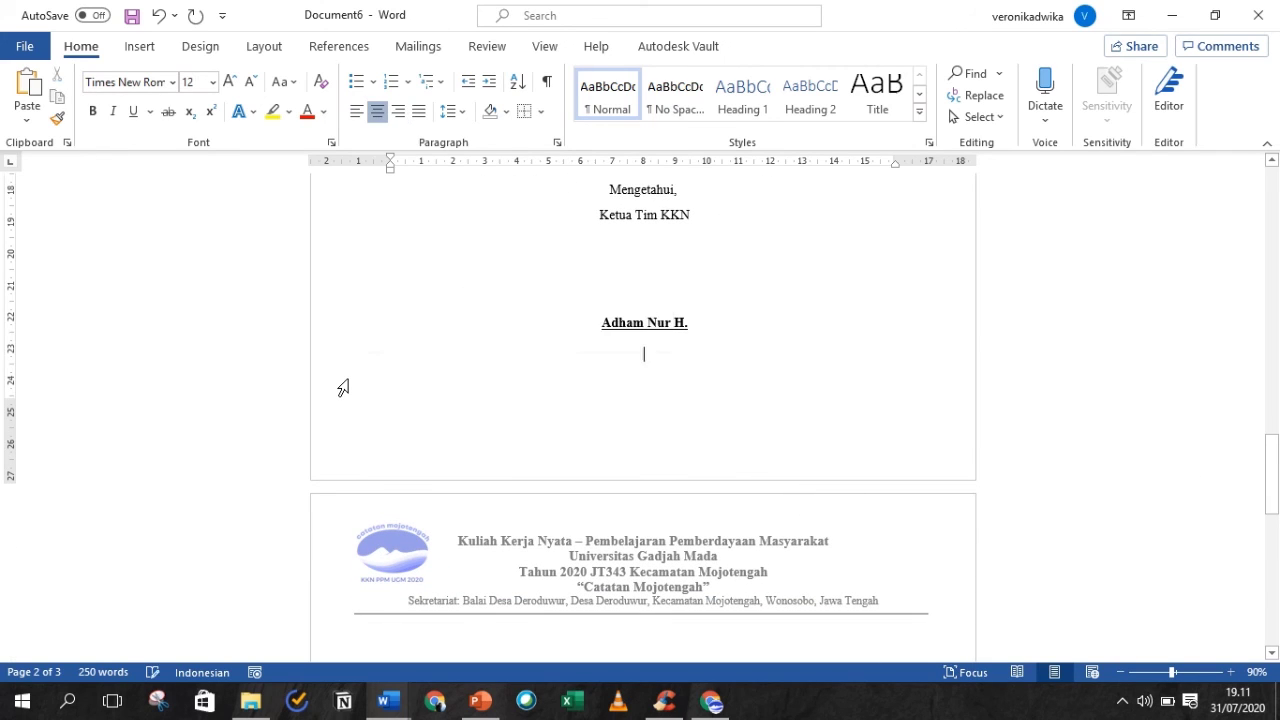
pyautogui.hotkey('ctrl', 'l')
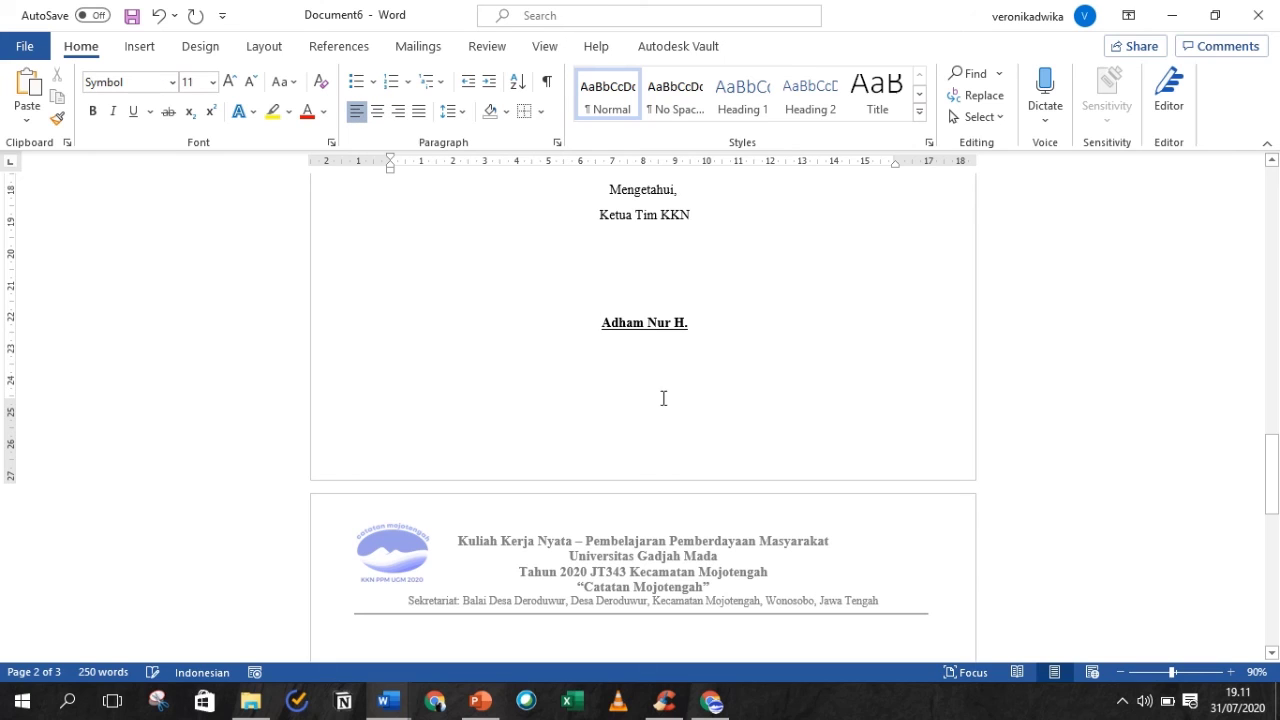
pyautogui.moveTo(1272, 450); pyautogui.dragTo(1272, 508)
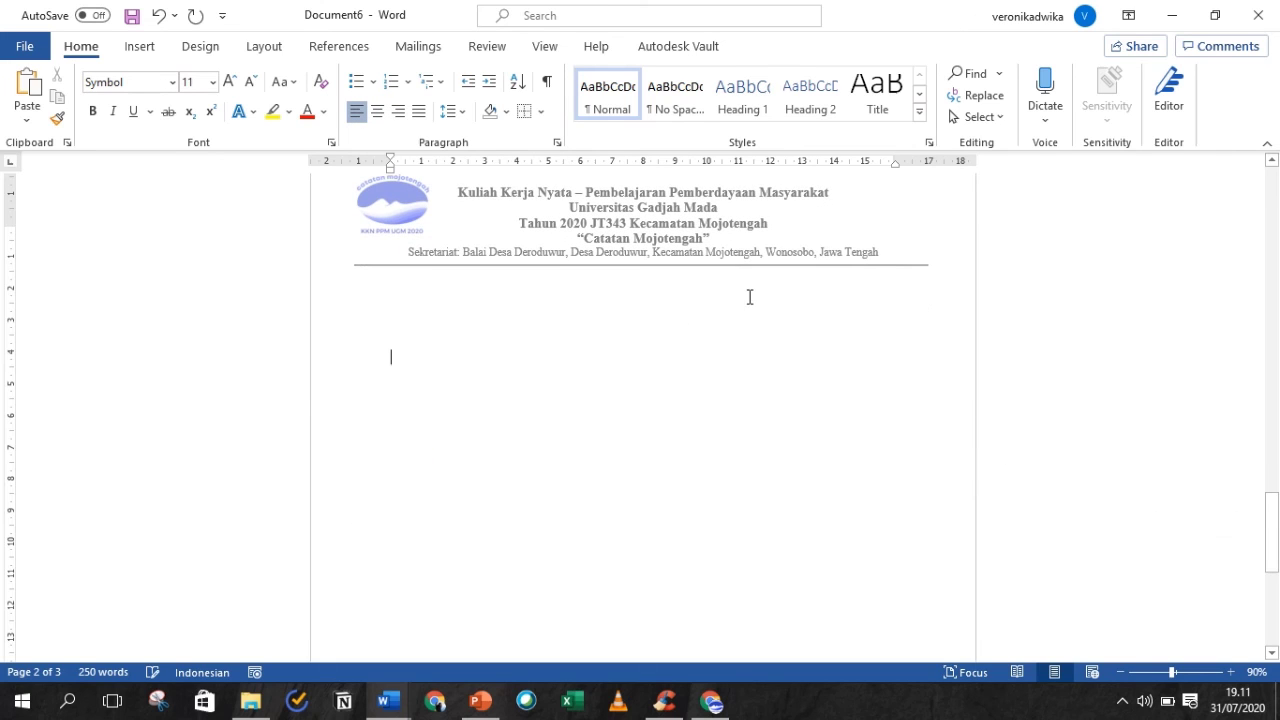
pyautogui.press('Up')
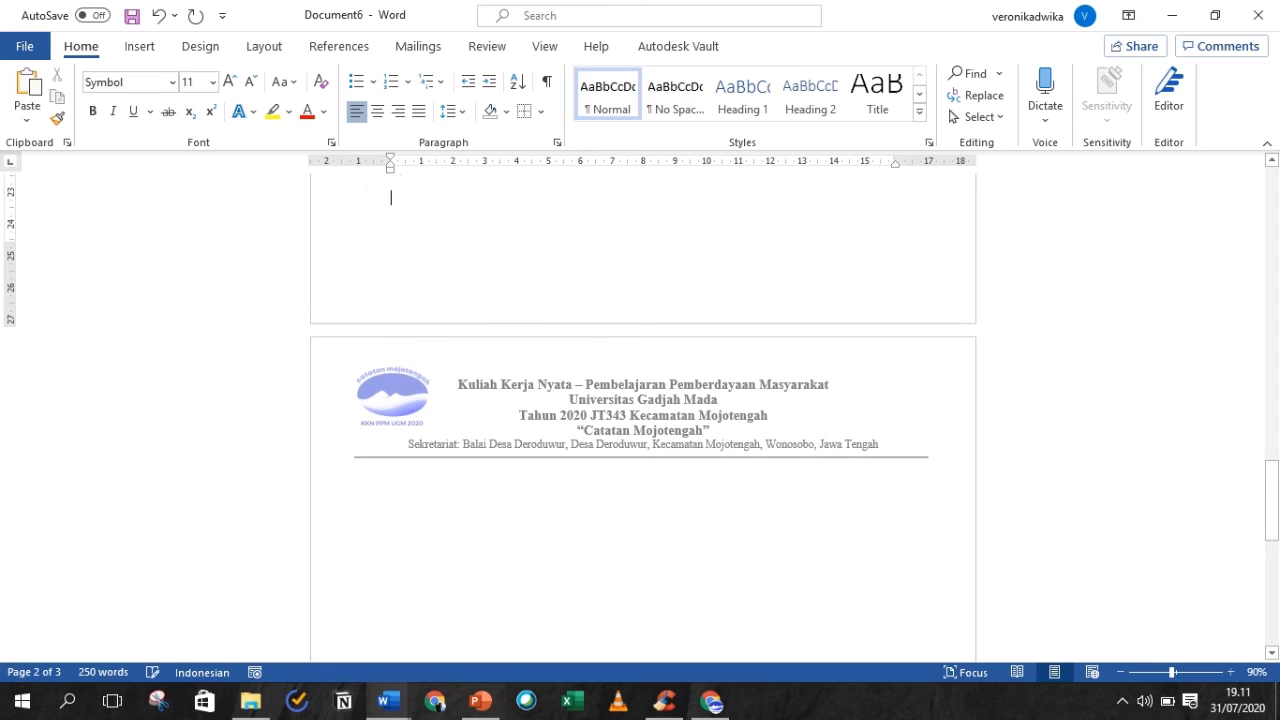
pyautogui.moveTo(1274, 478); pyautogui.dragTo(1249, 204)
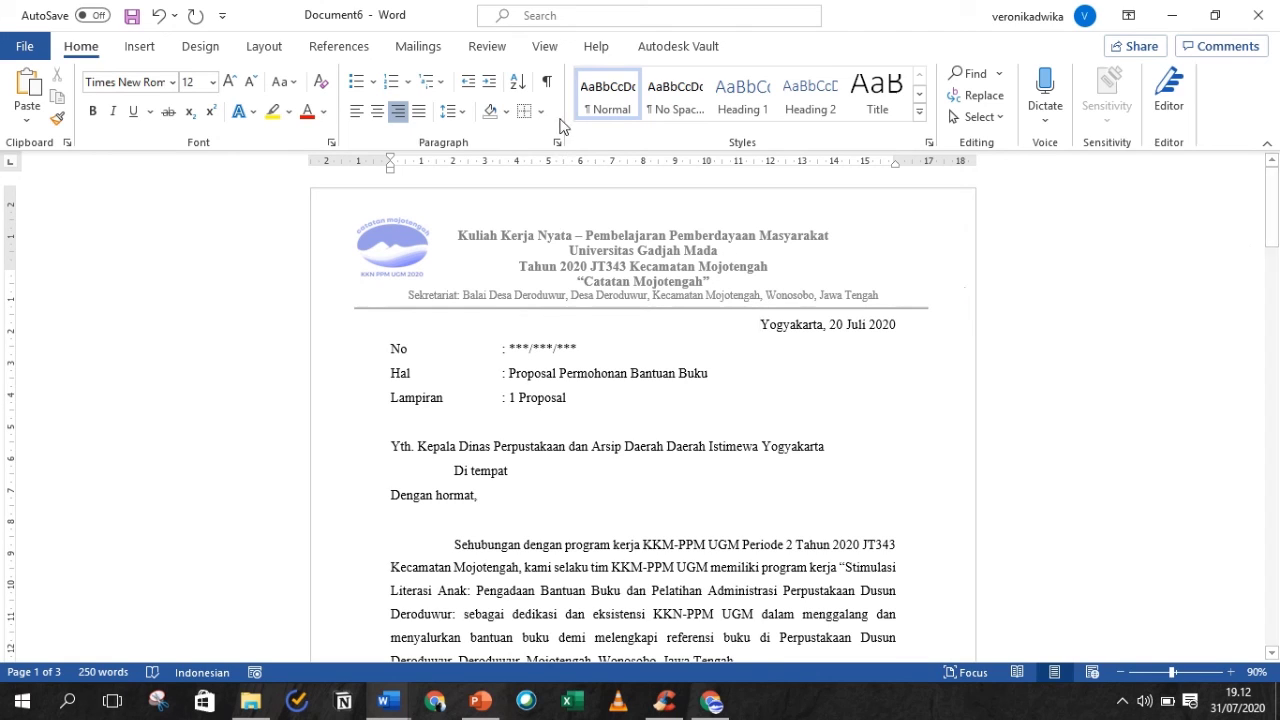
# - Apply a Layout margin preset to the letter and set the paper size to A4
pyautogui.click(263, 46)
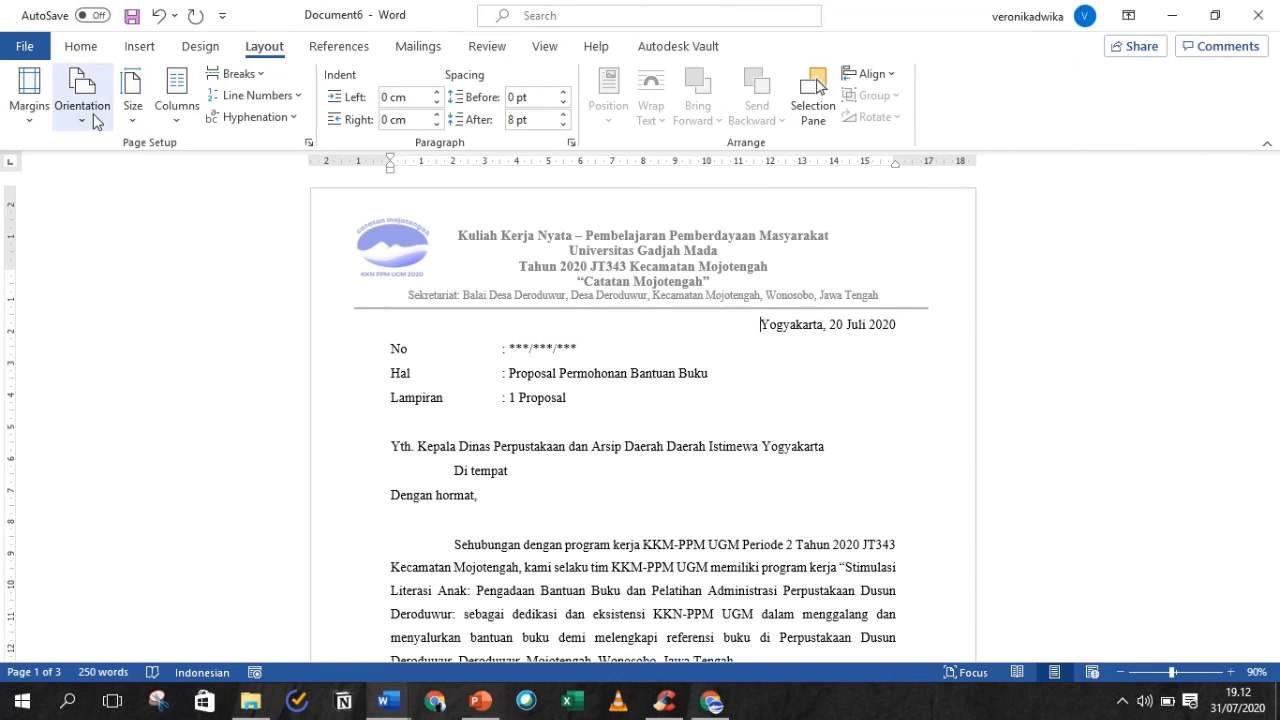
pyautogui.click(50, 116)
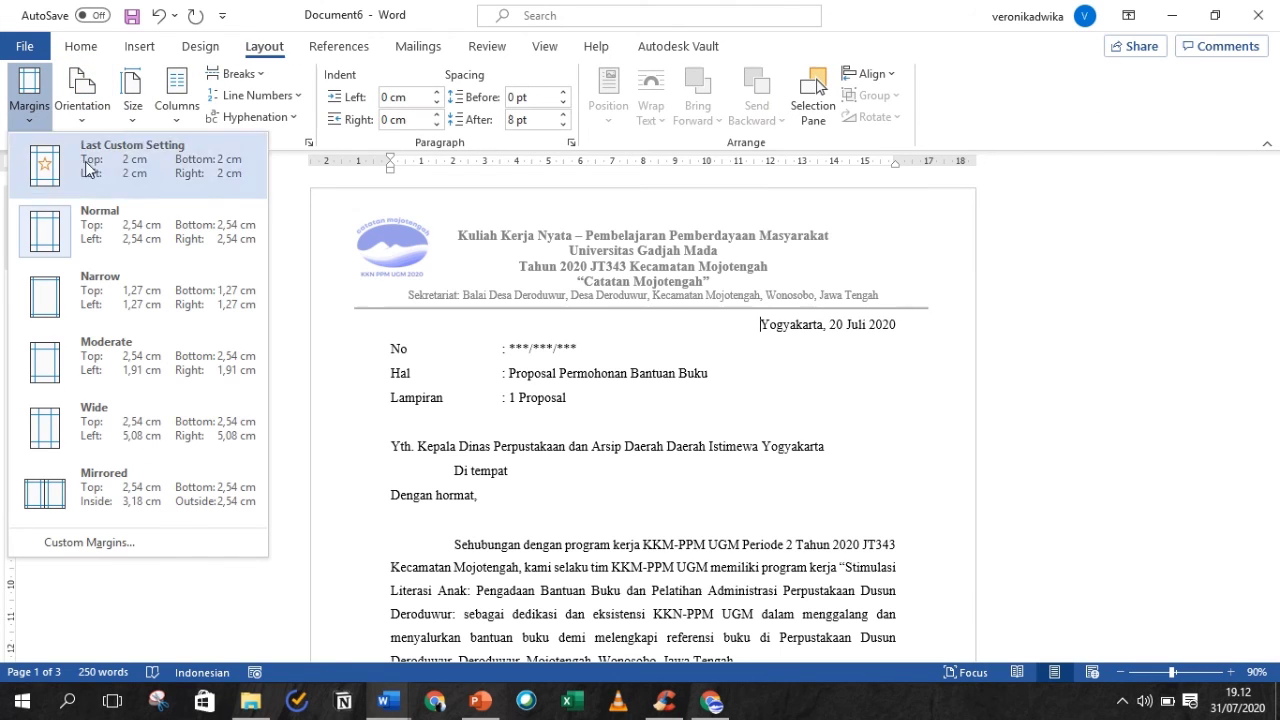
pyautogui.click(145, 235)
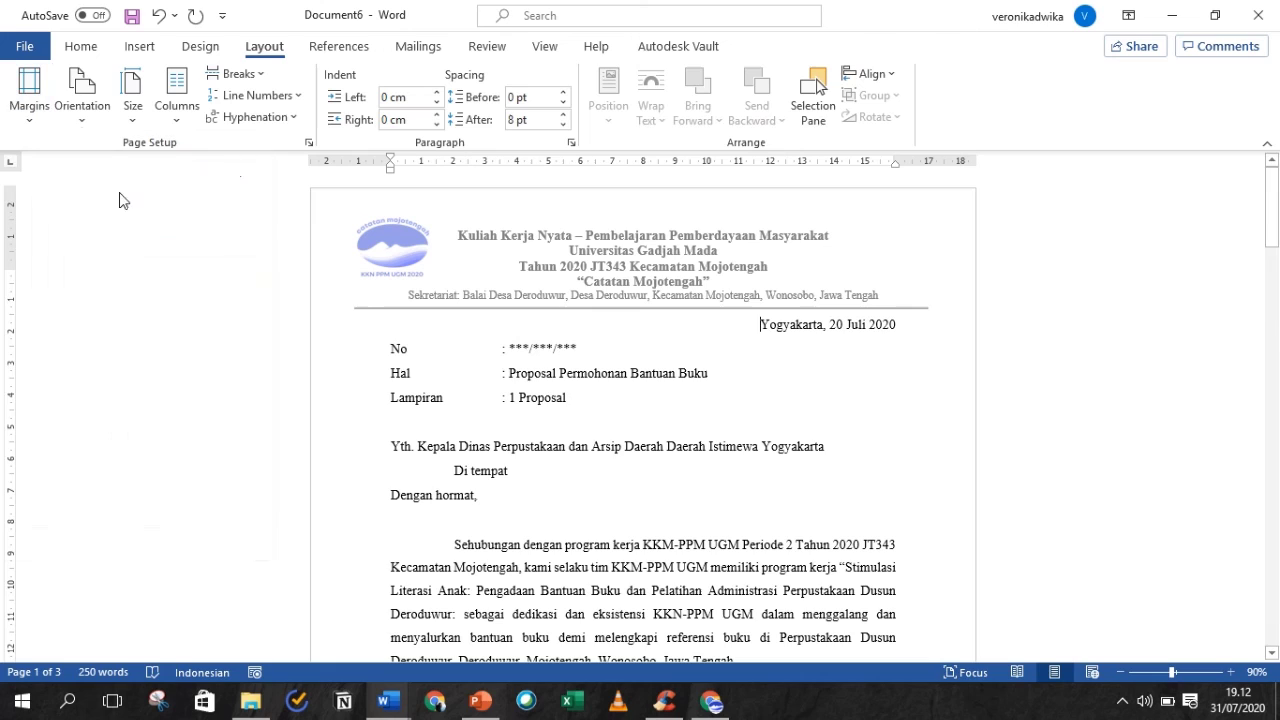
pyautogui.click(143, 128)
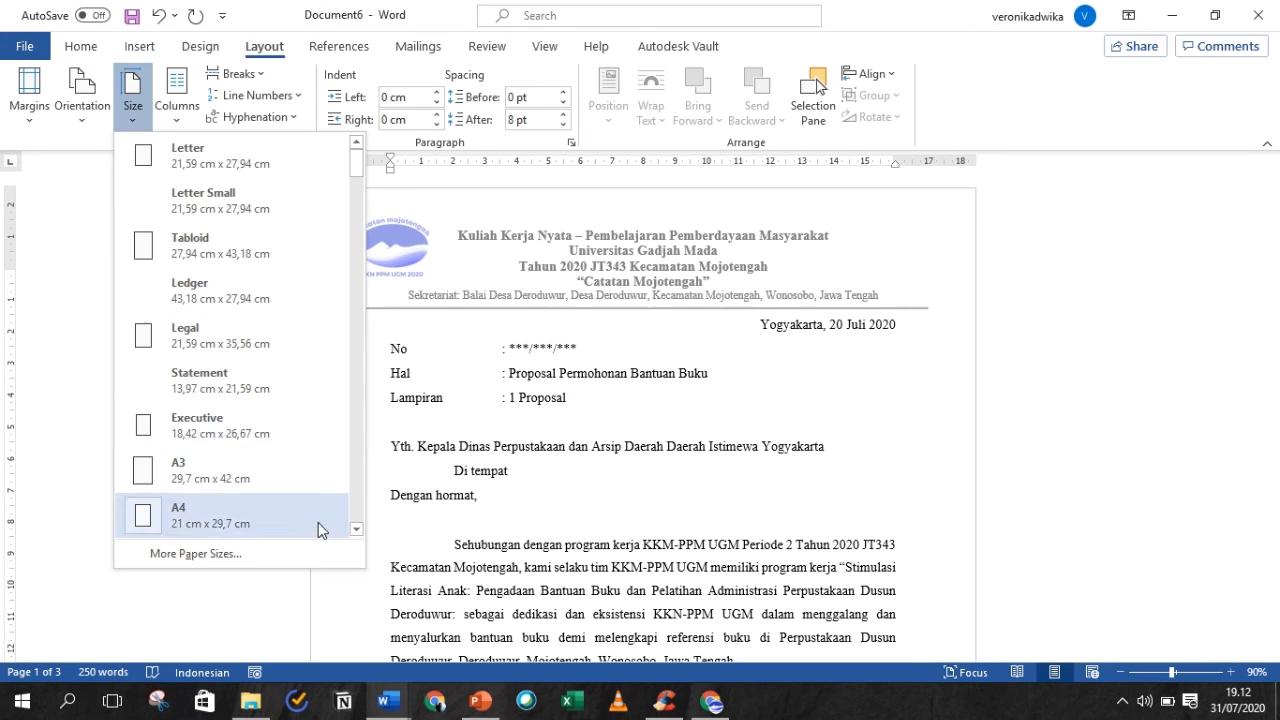
pyautogui.click(318, 522)
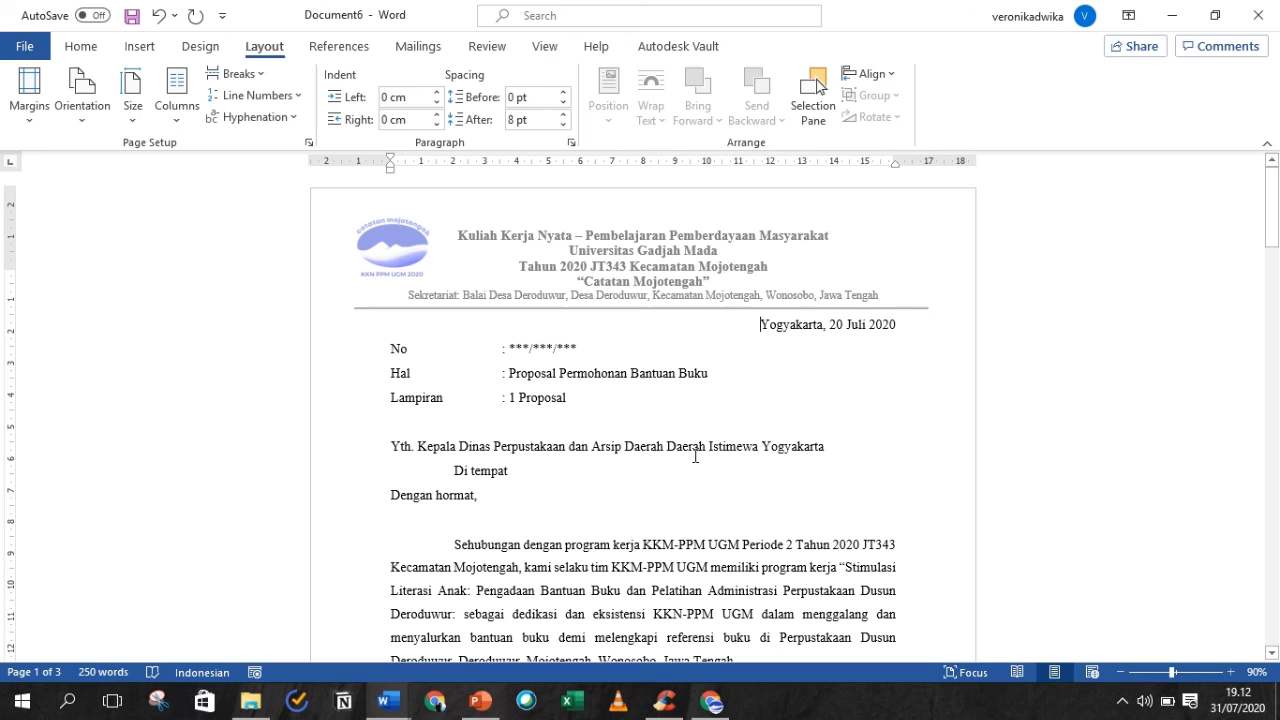
# - Switch to the reference PDF and scroll through it briefly
pyautogui.moveTo(1277, 165)
pyautogui.mouseDown()
pyautogui.moveTo(1277, 308)
pyautogui.moveTo(1273, 170)
pyautogui.mouseUp()
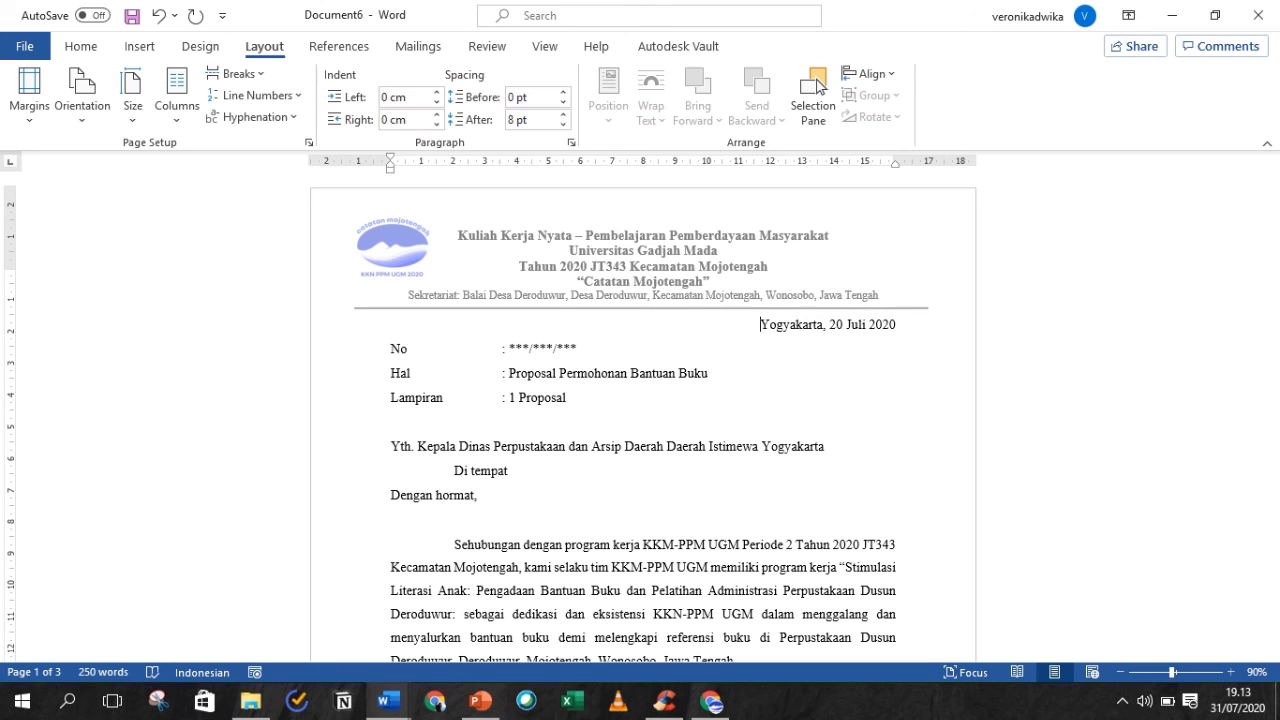
pyautogui.moveTo(669, 5)
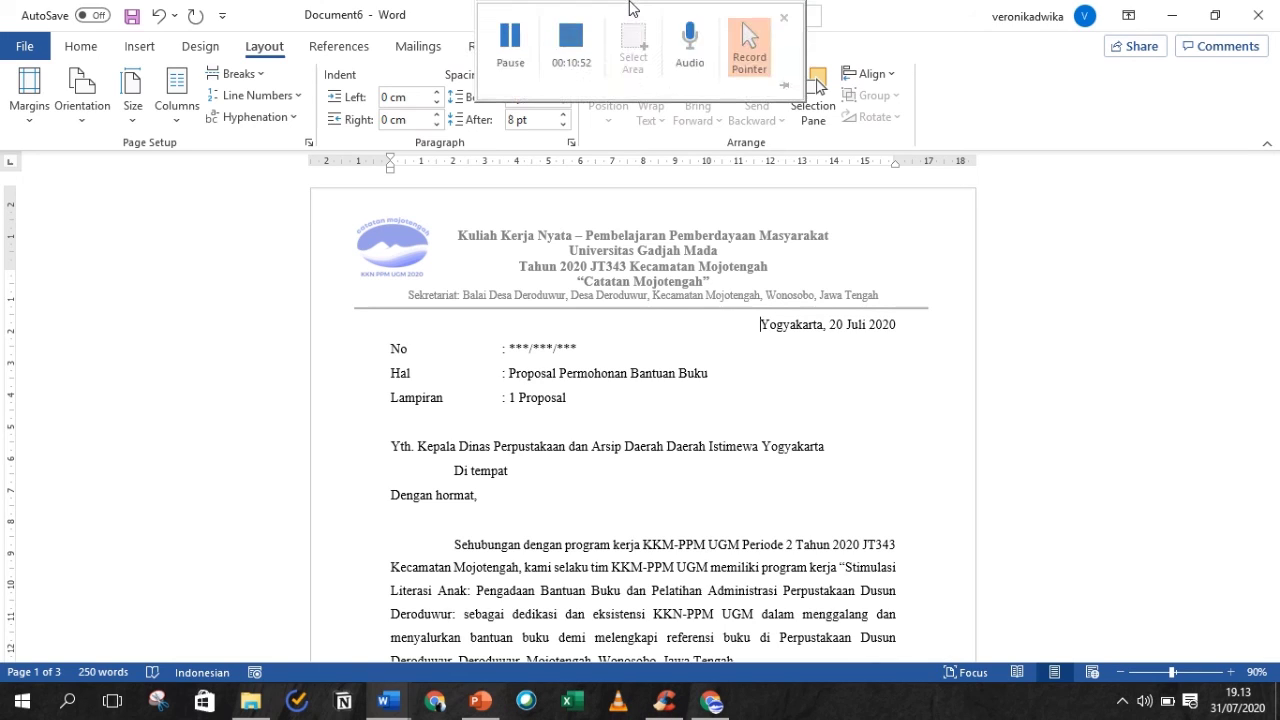
pyautogui.click(582, 50)
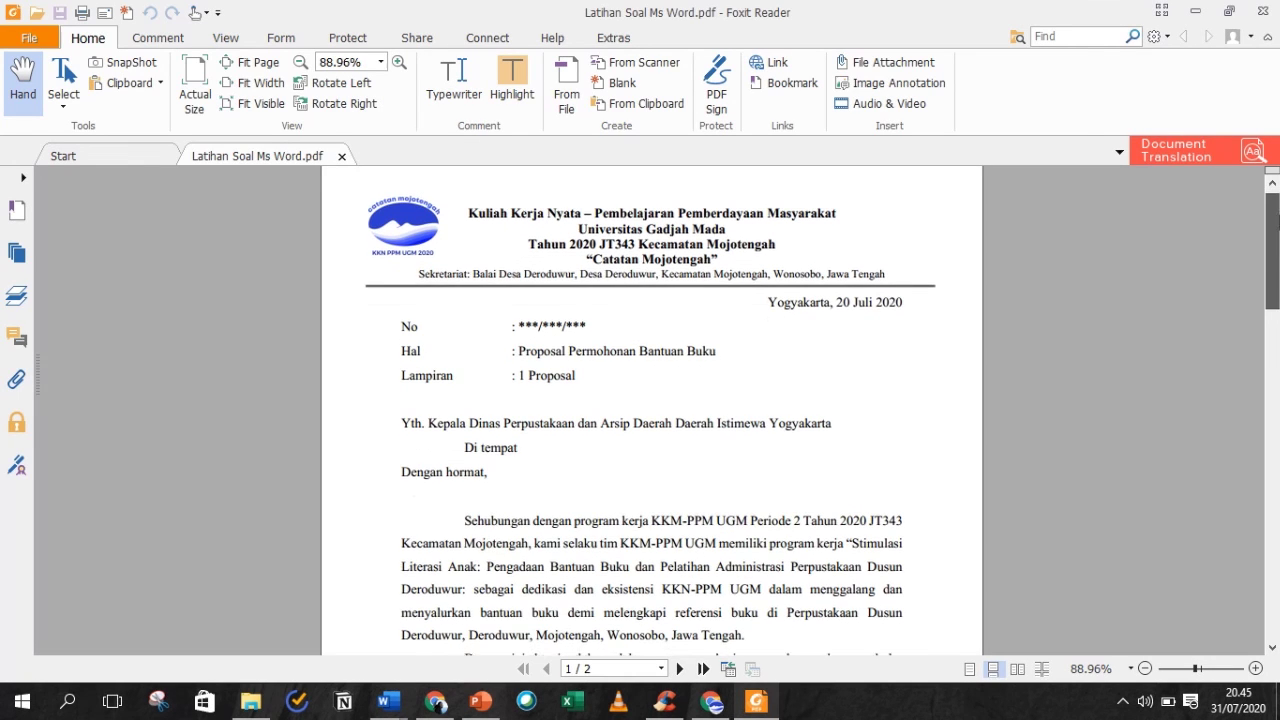
pyautogui.scroll(-1, 650, 410)
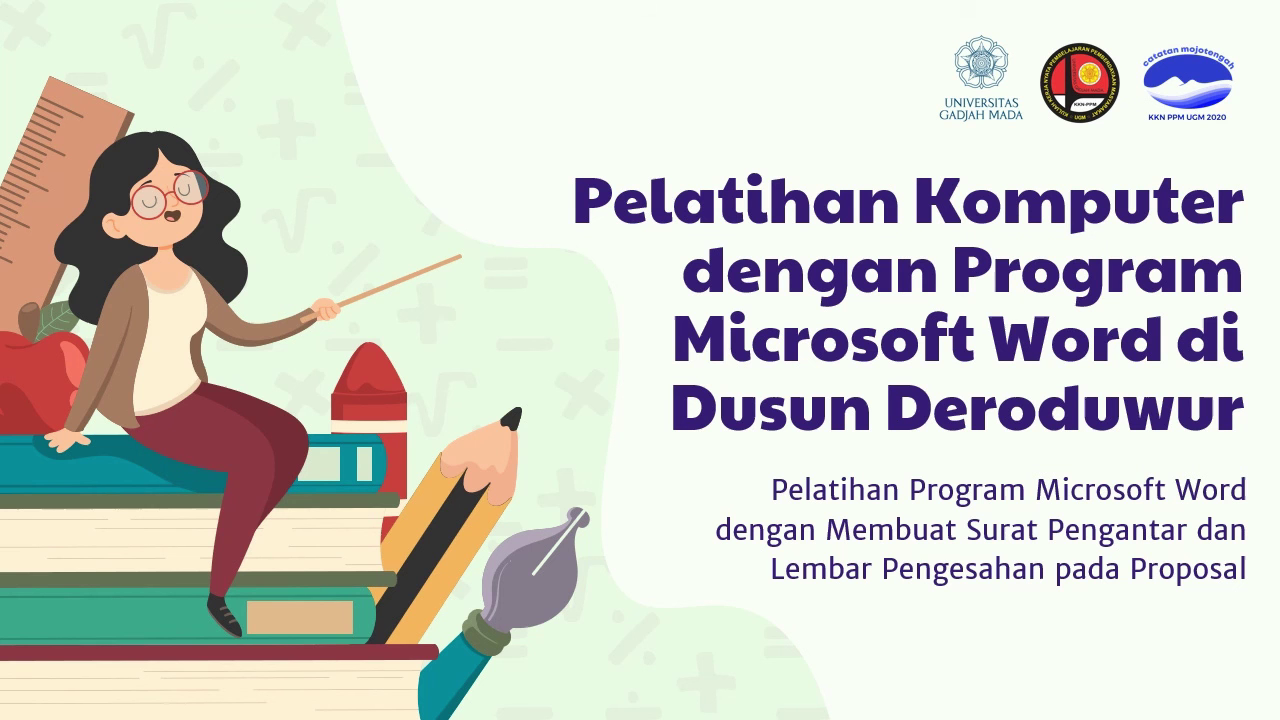